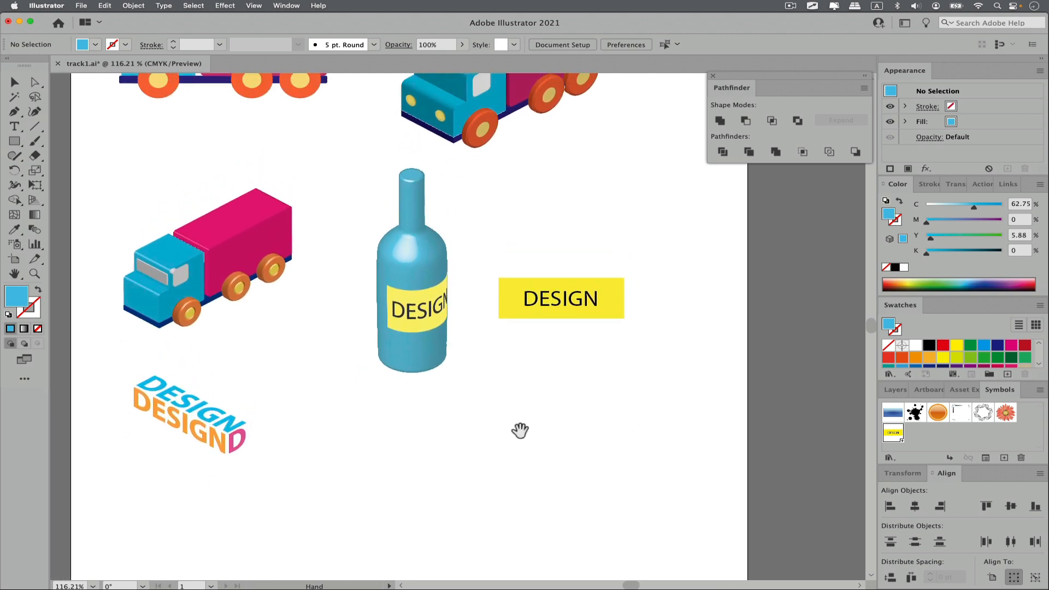
pyautogui.keyDown('super'); pyautogui.click(505, 247); pyautogui.keyUp('super')
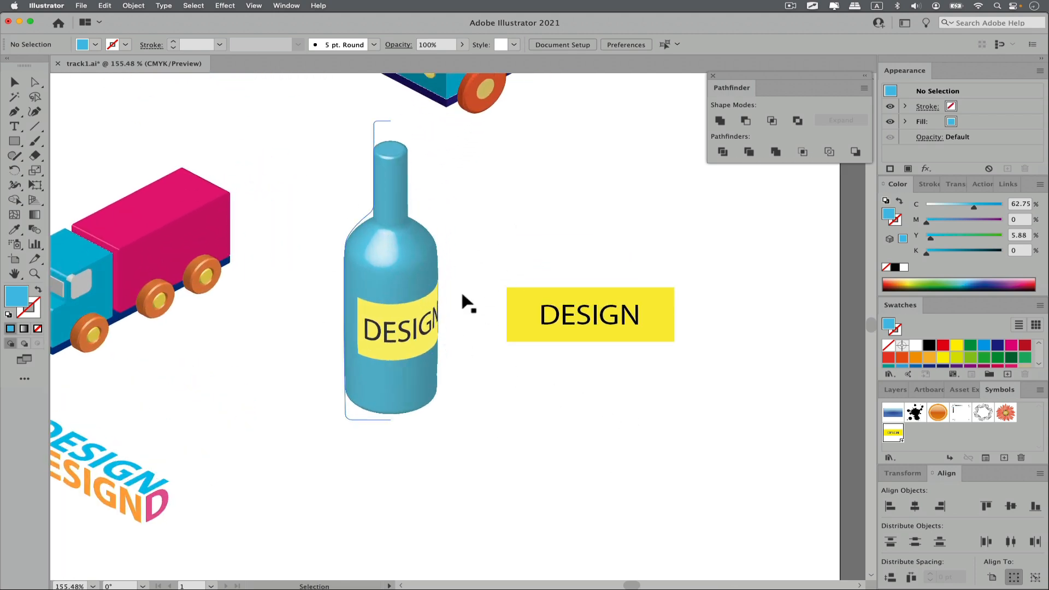
pyautogui.press('space')
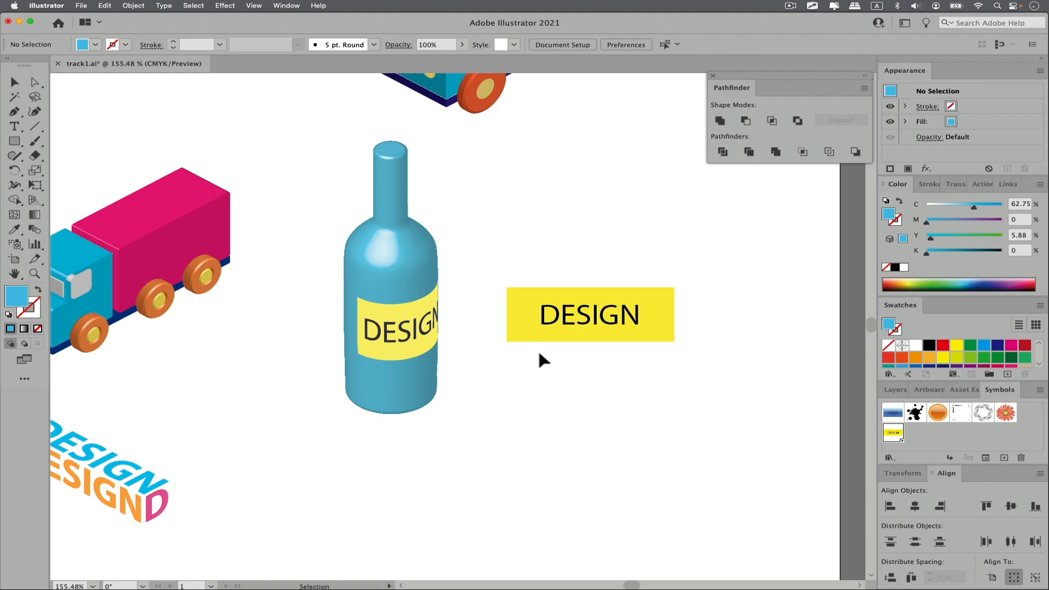
pyautogui.scroll(-2, 548, 377)
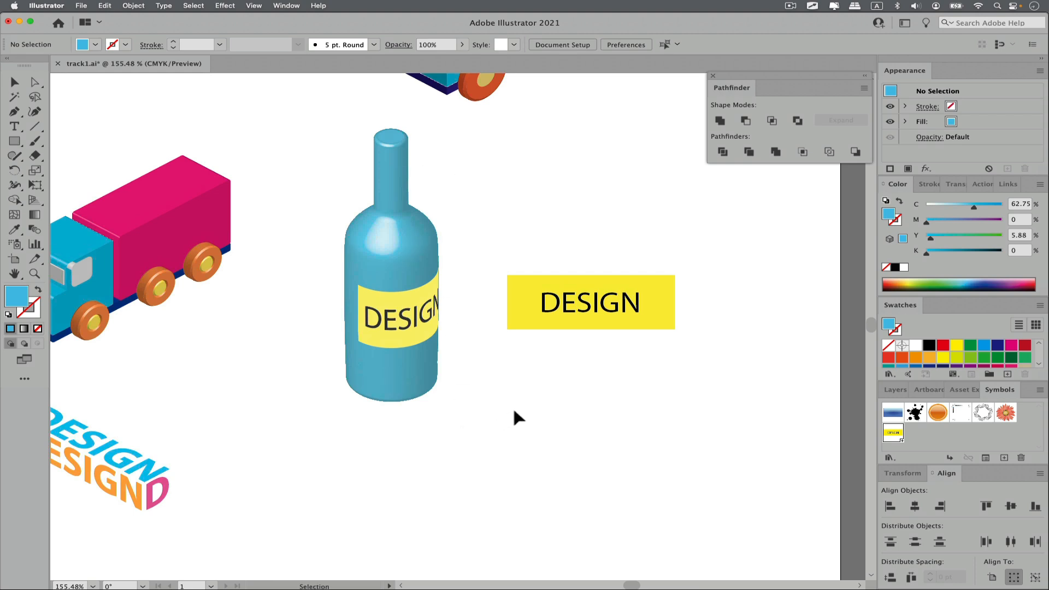
pyautogui.hotkey('ctrl', 'shift', 'Tab')
pyautogui.click(387, 33)
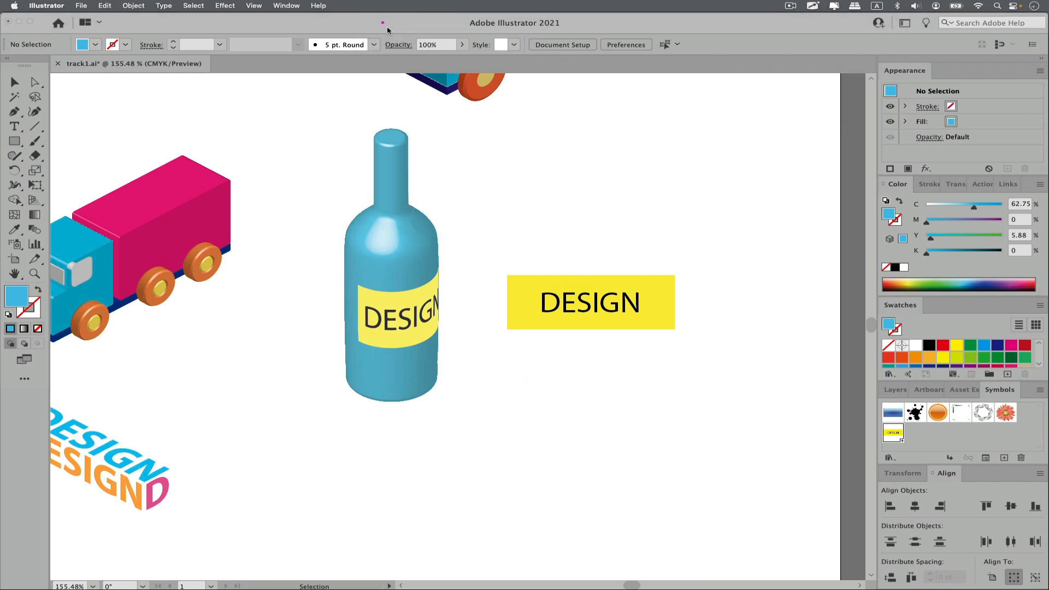
pyautogui.moveTo(566, 128); pyautogui.dragTo(579, 300)
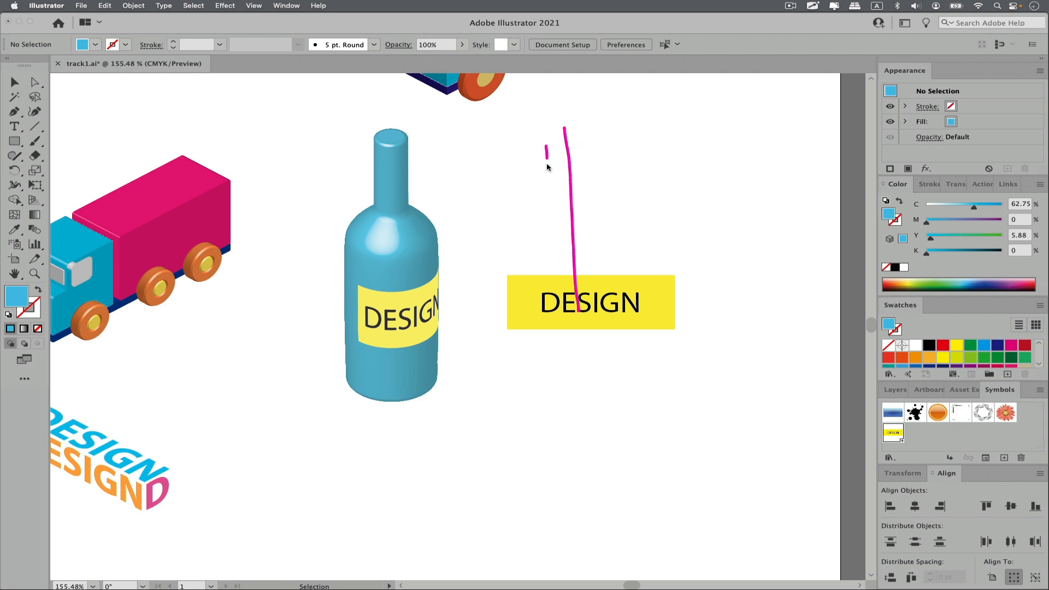
pyautogui.moveTo(560, 193)
pyautogui.mouseDown()
pyautogui.moveTo(612, 227)
pyautogui.moveTo(579, 192)
pyautogui.mouseUp()
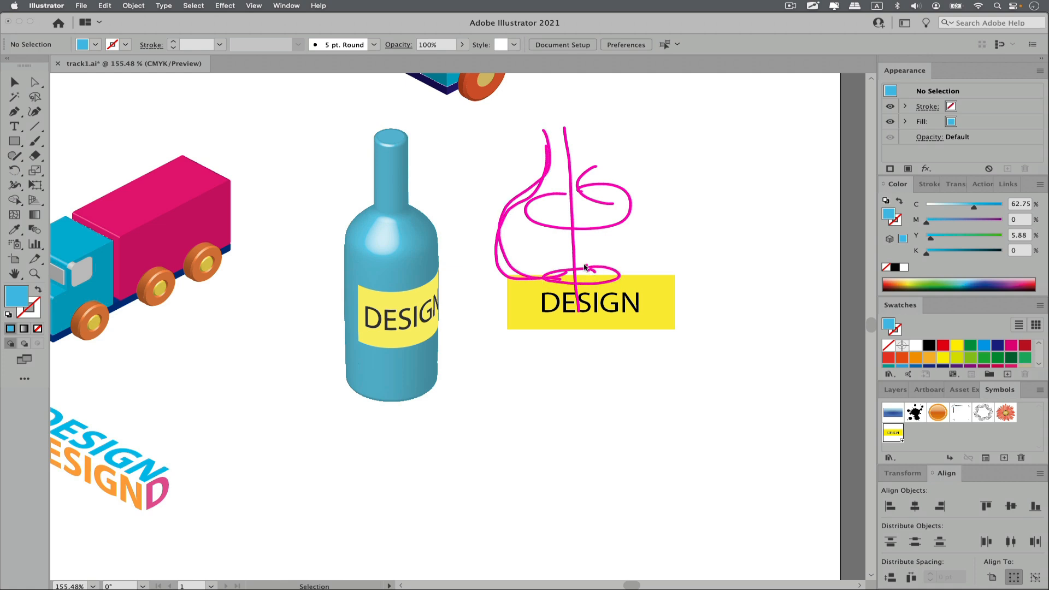
pyautogui.moveTo(691, 204)
pyautogui.mouseDown()
pyautogui.moveTo(713, 172)
pyautogui.moveTo(721, 198)
pyautogui.mouseUp()
pyautogui.moveTo(709, 171)
pyautogui.mouseDown()
pyautogui.moveTo(718, 247)
pyautogui.moveTo(744, 230)
pyautogui.mouseUp()
pyautogui.moveTo(673, 236)
pyautogui.mouseDown()
pyautogui.moveTo(727, 190)
pyautogui.moveTo(683, 222)
pyautogui.mouseUp()
pyautogui.moveTo(562, 99); pyautogui.dragTo(588, 358)
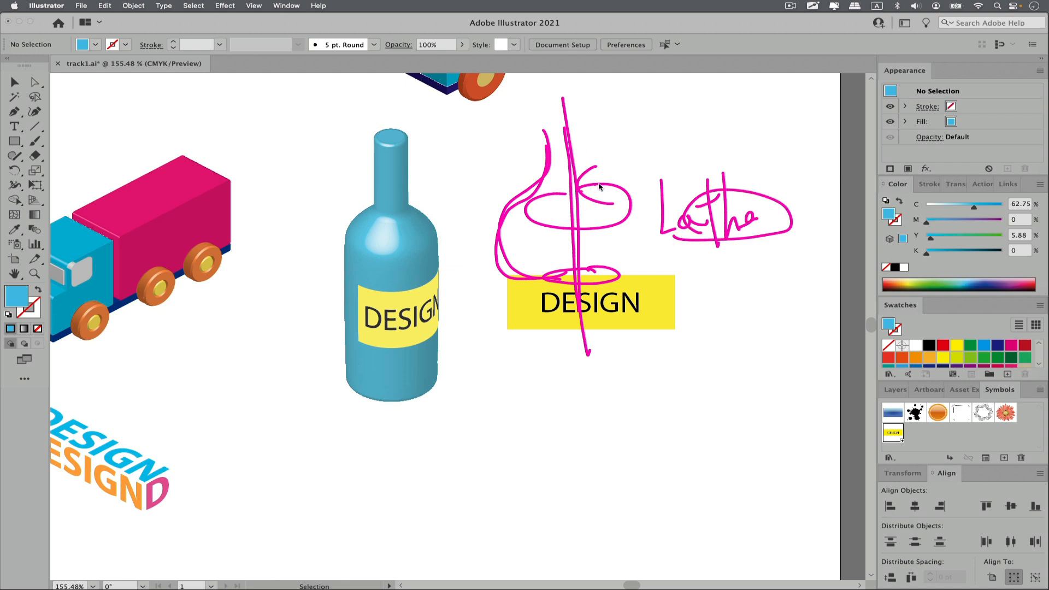
pyautogui.moveTo(520, 195); pyautogui.dragTo(554, 168)
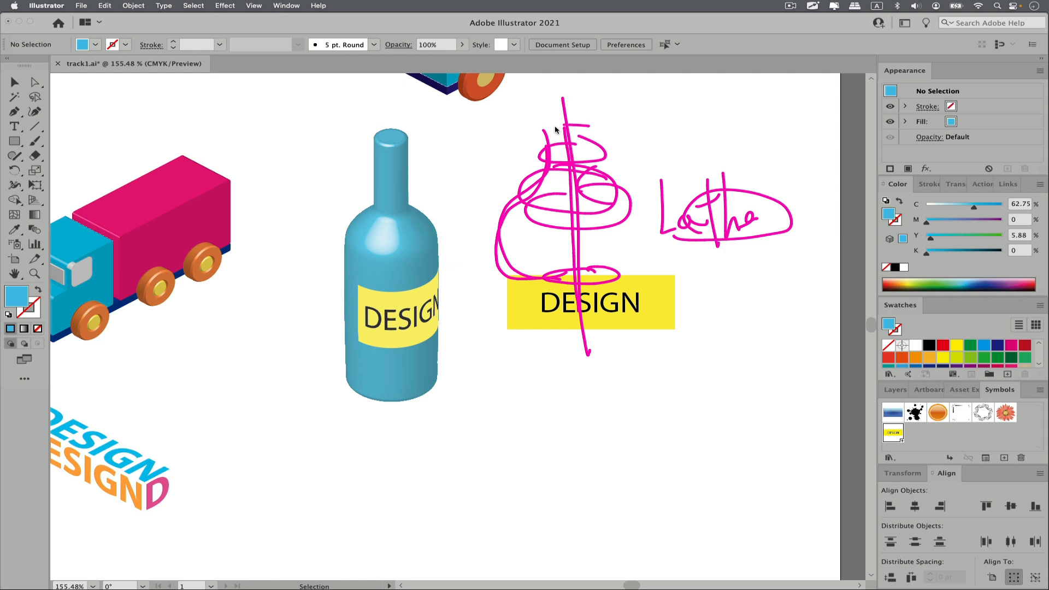
pyautogui.moveTo(621, 252); pyautogui.dragTo(595, 257)
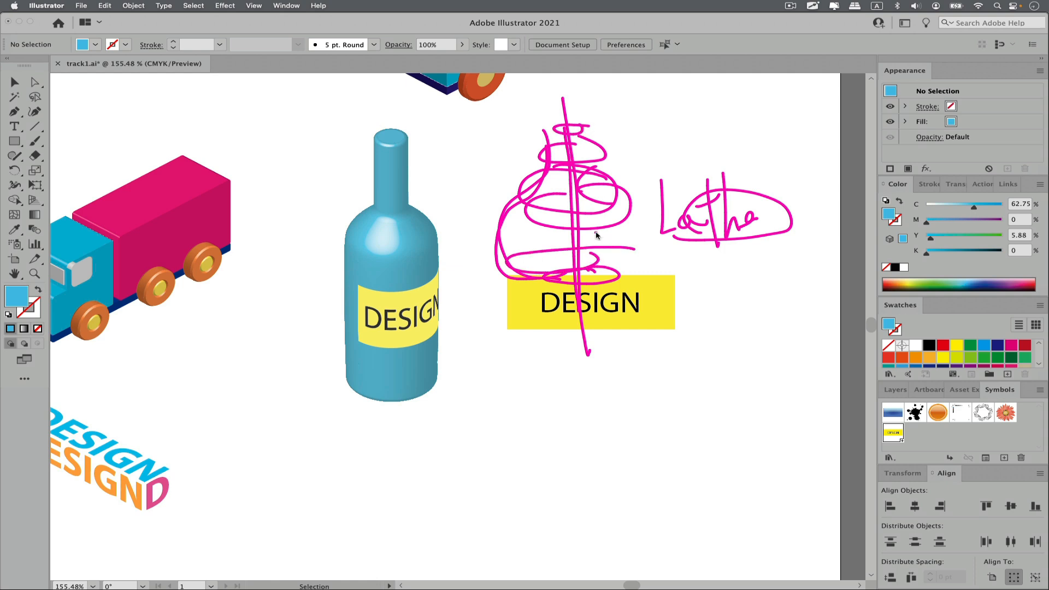
pyautogui.moveTo(545, 349); pyautogui.dragTo(564, 530)
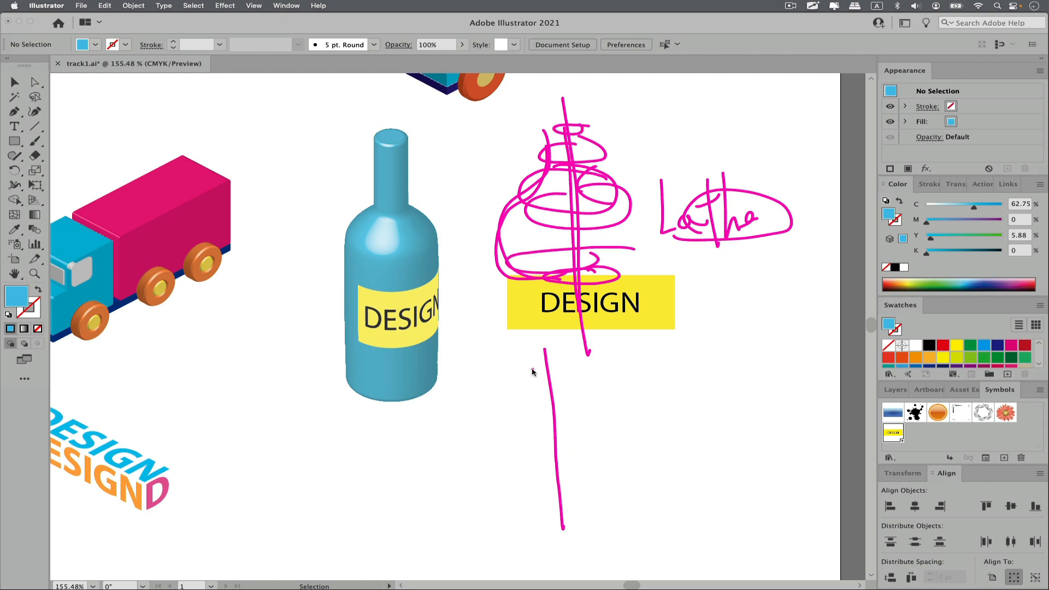
pyautogui.moveTo(508, 395)
pyautogui.mouseDown()
pyautogui.moveTo(485, 428)
pyautogui.moveTo(493, 499)
pyautogui.mouseUp()
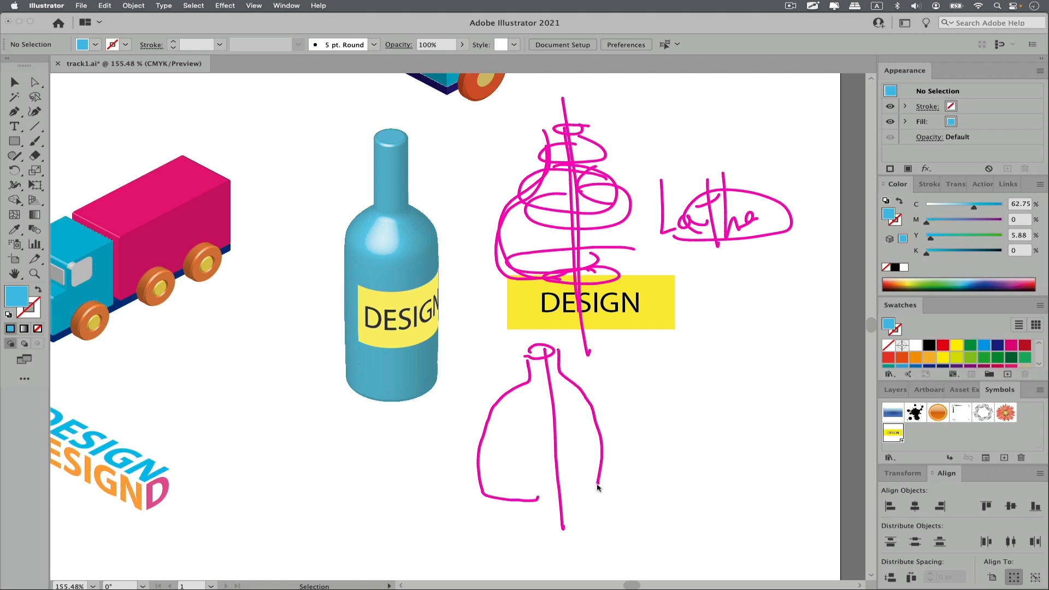
pyautogui.moveTo(588, 392)
pyautogui.mouseDown()
pyautogui.moveTo(607, 448)
pyautogui.moveTo(572, 510)
pyautogui.mouseUp()
pyautogui.moveTo(533, 362); pyautogui.dragTo(545, 540)
pyautogui.moveTo(478, 411)
pyautogui.mouseDown()
pyautogui.moveTo(491, 503)
pyautogui.moveTo(588, 494)
pyautogui.moveTo(469, 409)
pyautogui.moveTo(584, 538)
pyautogui.mouseUp()
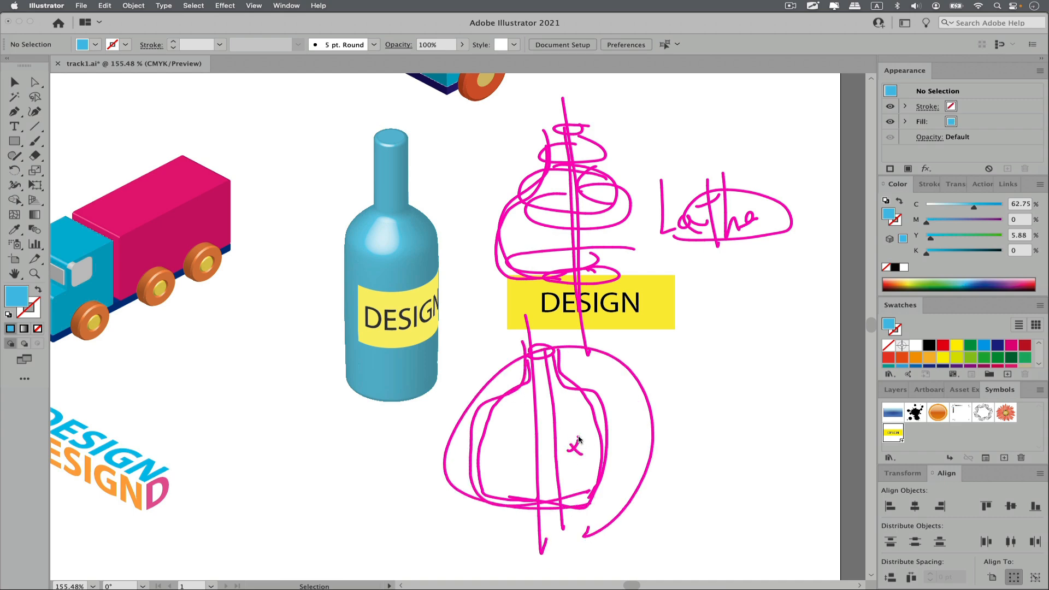
pyautogui.press('Escape')
# - Move the yellow DESIGN label up beside the bottle's neck, and place a vertical ruler guide in the empty space below the label
pyautogui.moveTo(490, 252)
pyautogui.mouseDown()
pyautogui.moveTo(637, 336)
pyautogui.moveTo(610, 203)
pyautogui.moveTo(586, 178)
pyautogui.mouseUp()
pyautogui.click(601, 284)
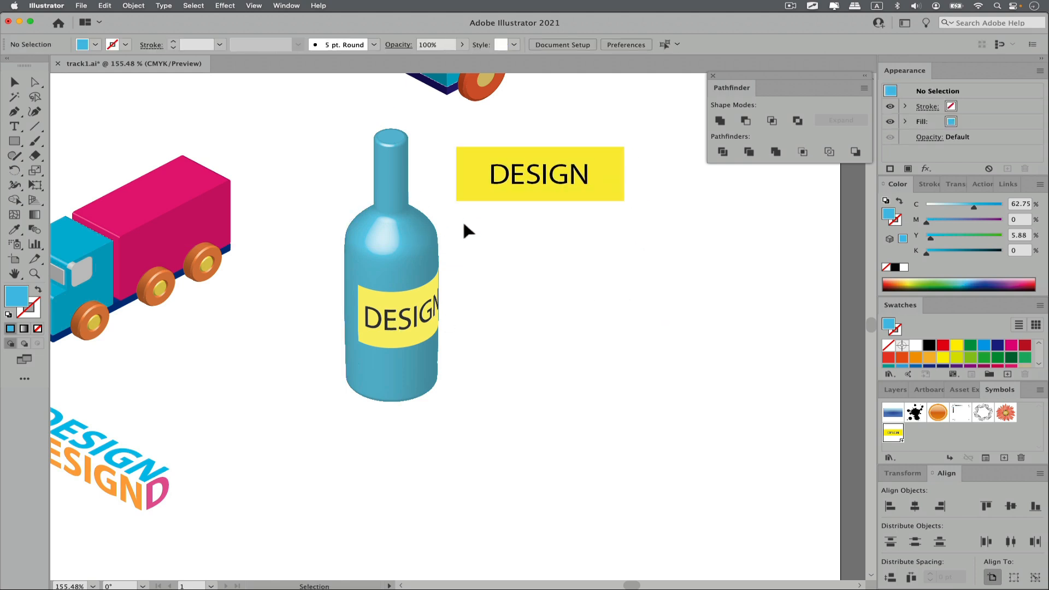
pyautogui.hotkey('ctrl', 'r')
pyautogui.moveTo(55, 277); pyautogui.dragTo(463, 306)
pyautogui.moveTo(571, 310)
pyautogui.mouseDown()
pyautogui.moveTo(588, 331)
pyautogui.moveTo(586, 317)
pyautogui.mouseUp()
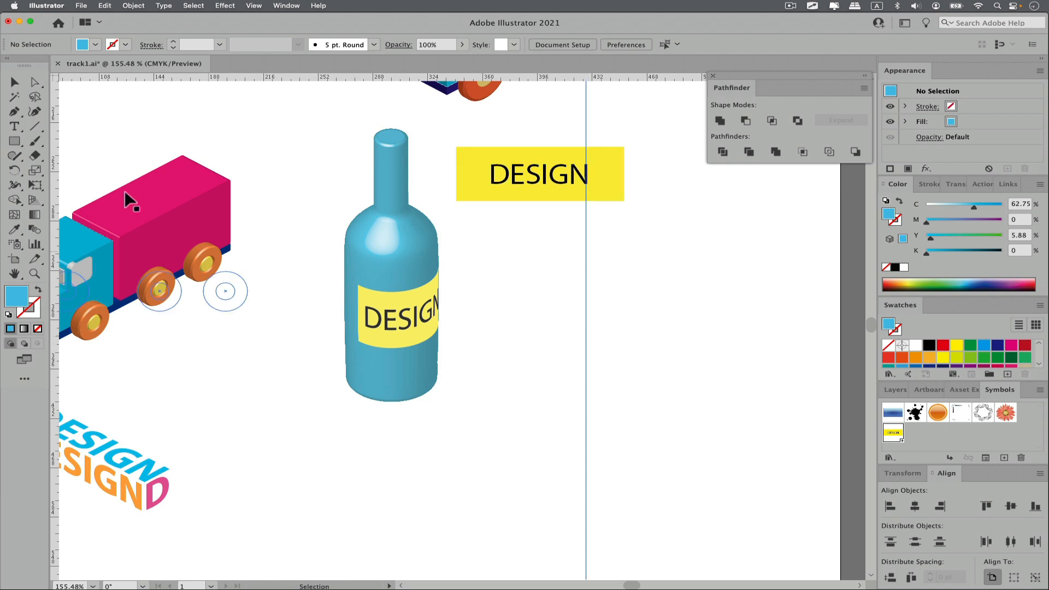
# - Draw the left half of a bottle silhouette against the guide with the Pen tool, about 22 pt wide and 176 pt tall, with a stepped lip
pyautogui.click(14, 112)
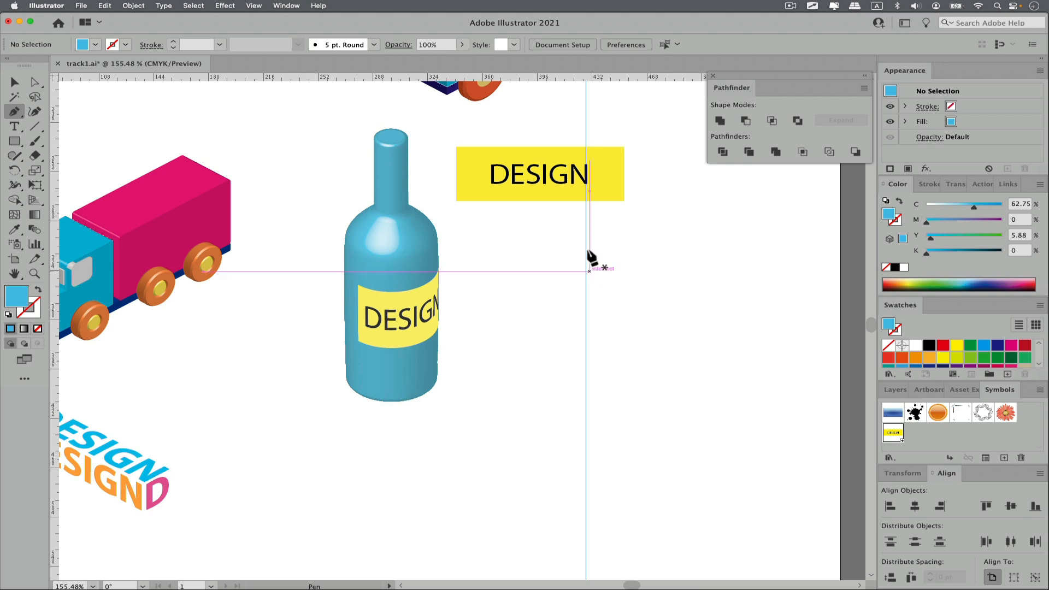
pyautogui.moveTo(583, 229); pyautogui.dragTo(572, 228)
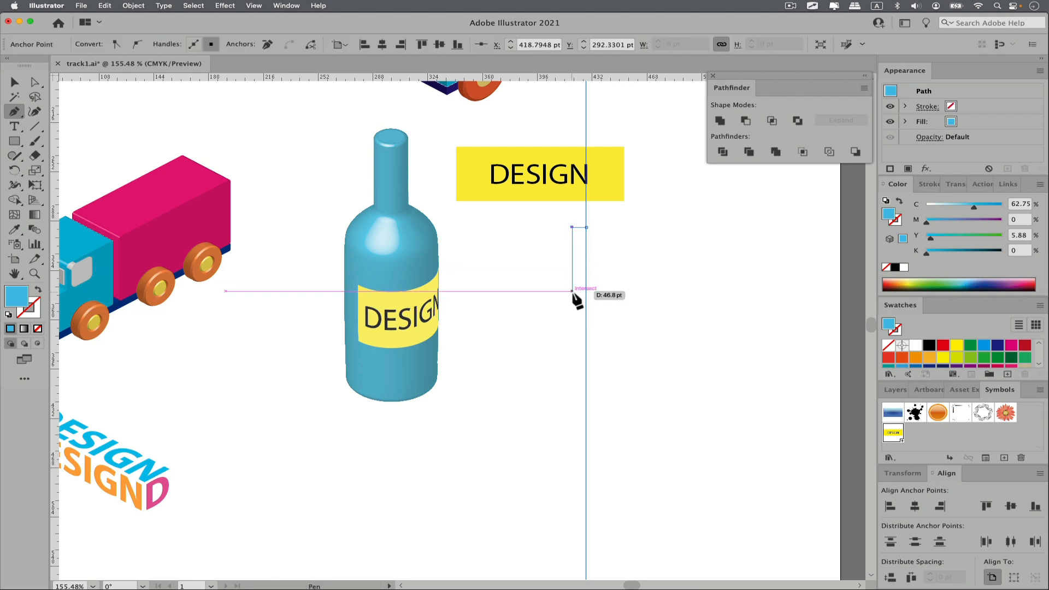
pyautogui.click(570, 242)
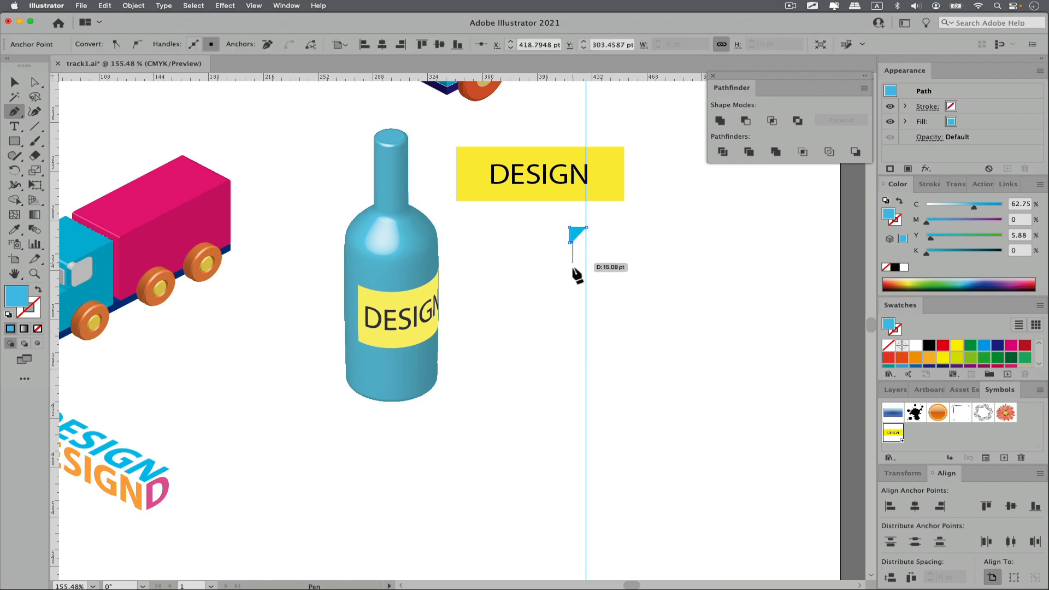
pyautogui.click(572, 290)
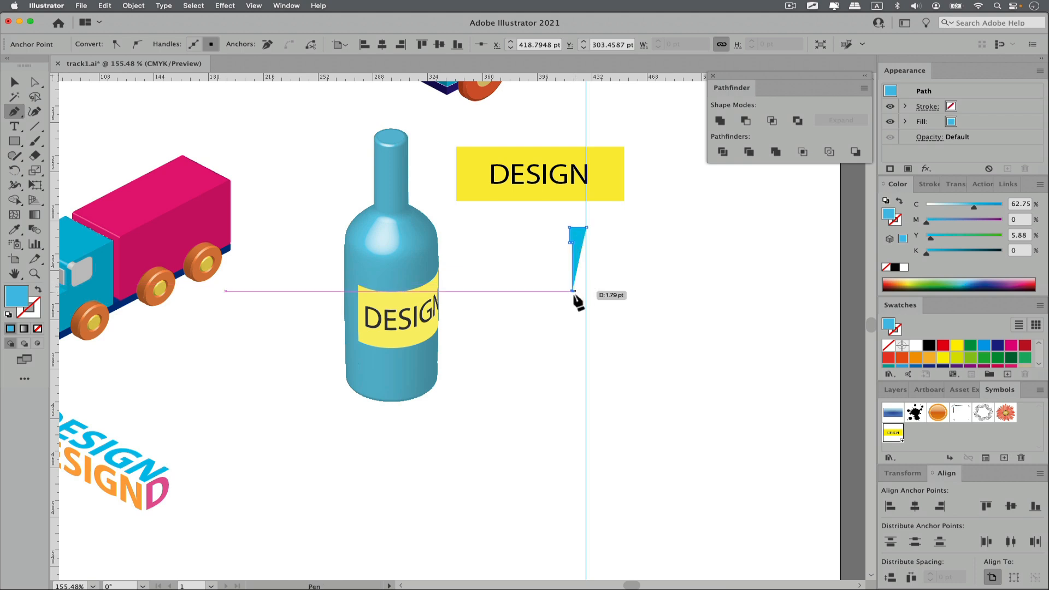
pyautogui.click(553, 322)
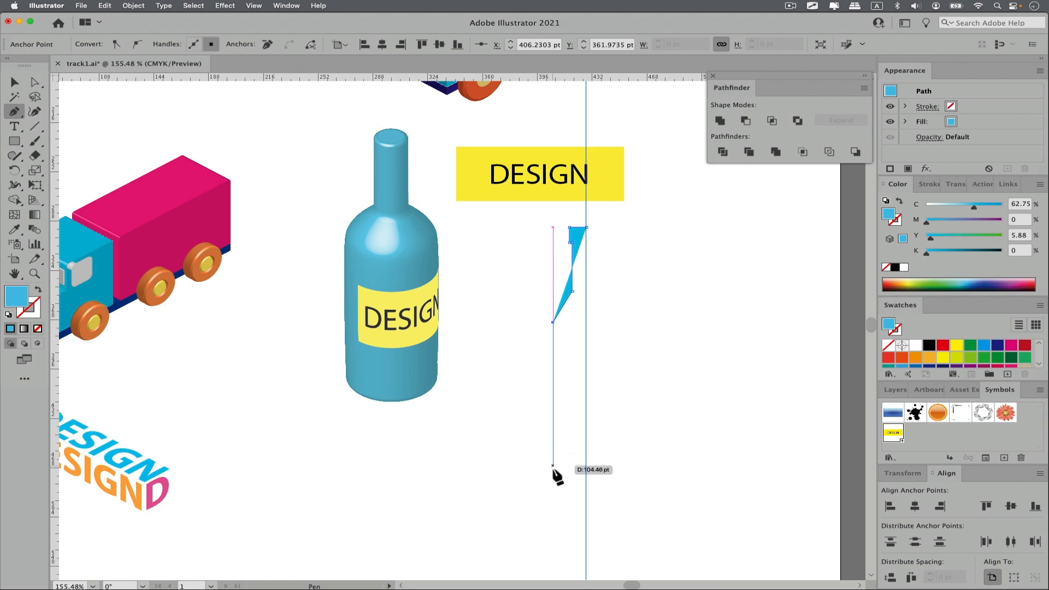
pyautogui.click(553, 469)
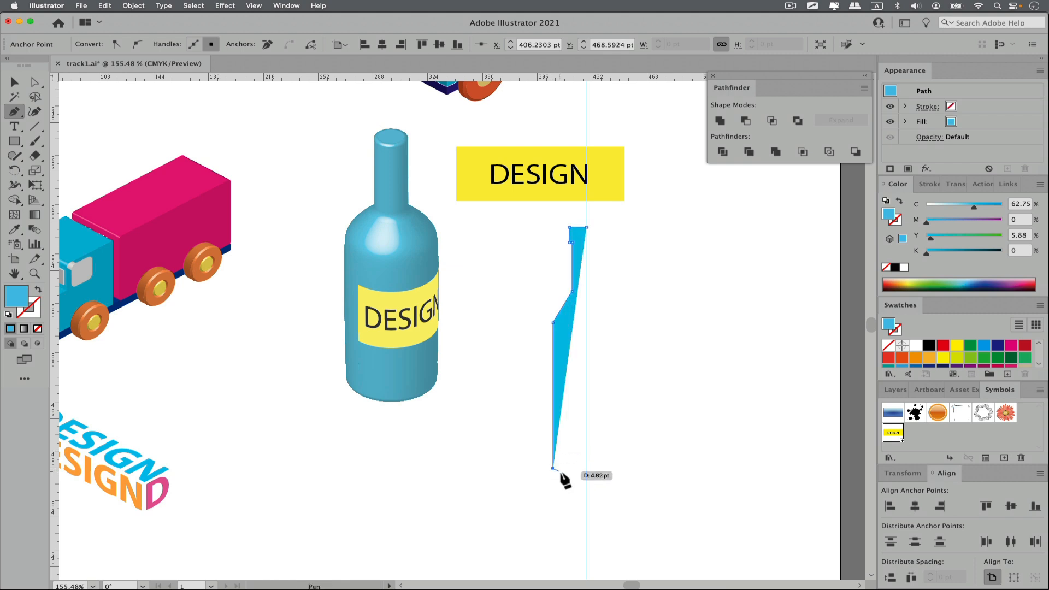
pyautogui.click(569, 468)
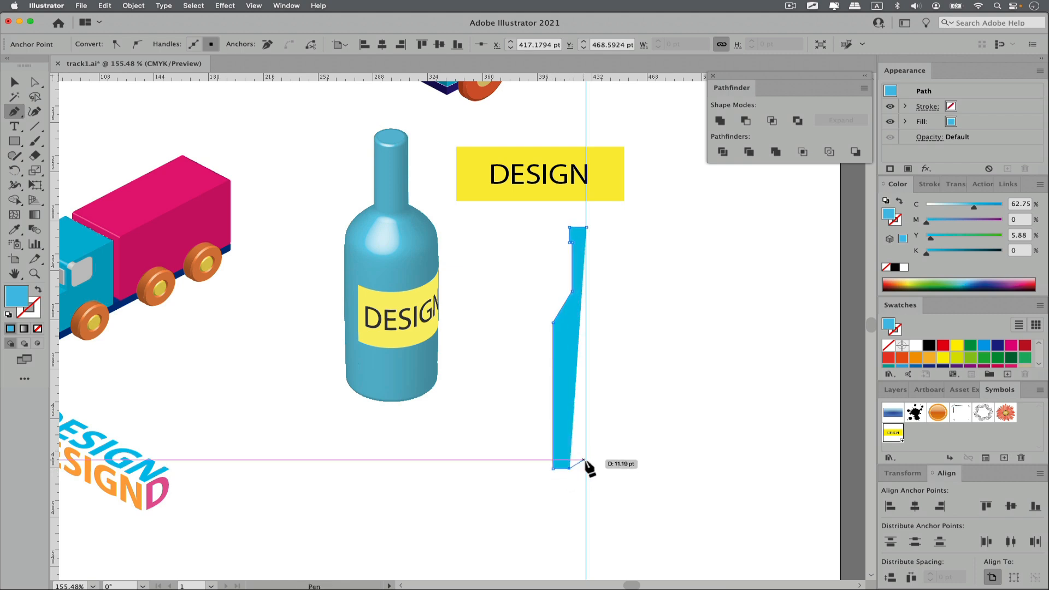
pyautogui.click(586, 462)
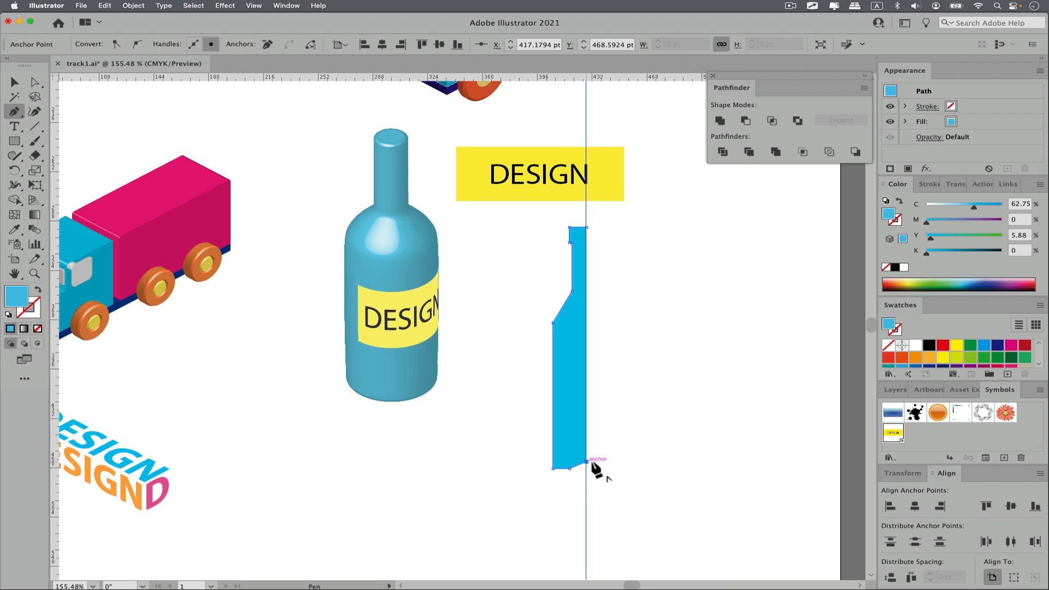
pyautogui.keyDown('super'); pyautogui.click(634, 428); pyautogui.keyUp('super')
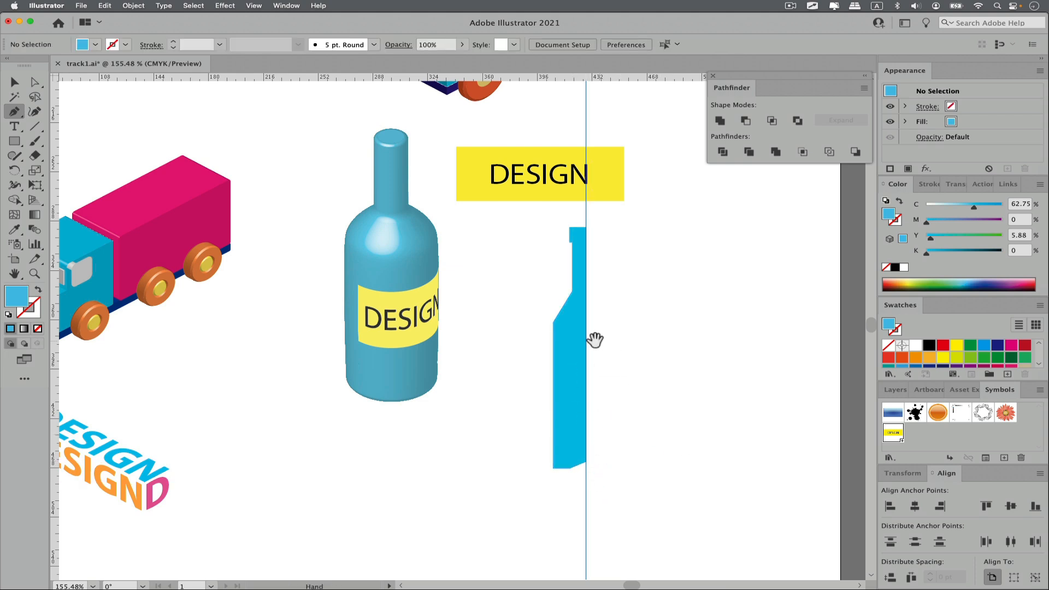
# - Round the two lip corners, the outer shoulder corner and the outer base corner of the half profile by about 0.96 pt
pyautogui.keyDown('super'); pyautogui.click(637, 326); pyautogui.keyUp('super')
pyautogui.keyDown('super'); pyautogui.click(660, 333); pyautogui.keyUp('super')
pyautogui.keyDown('super'); pyautogui.click(665, 337); pyautogui.keyUp('super')
pyautogui.moveTo(653, 334); pyautogui.dragTo(634, 303)
pyautogui.moveTo(594, 306); pyautogui.dragTo(446, 355)
pyautogui.moveTo(465, 357); pyautogui.dragTo(639, 362)
pyautogui.moveTo(525, 249); pyautogui.dragTo(575, 237)
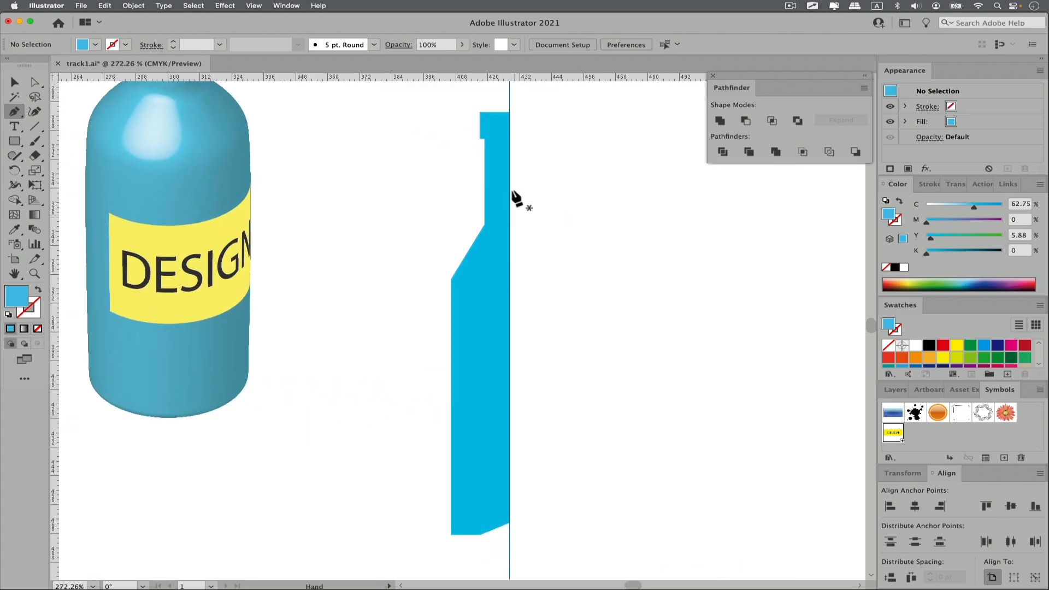
pyautogui.click(34, 82)
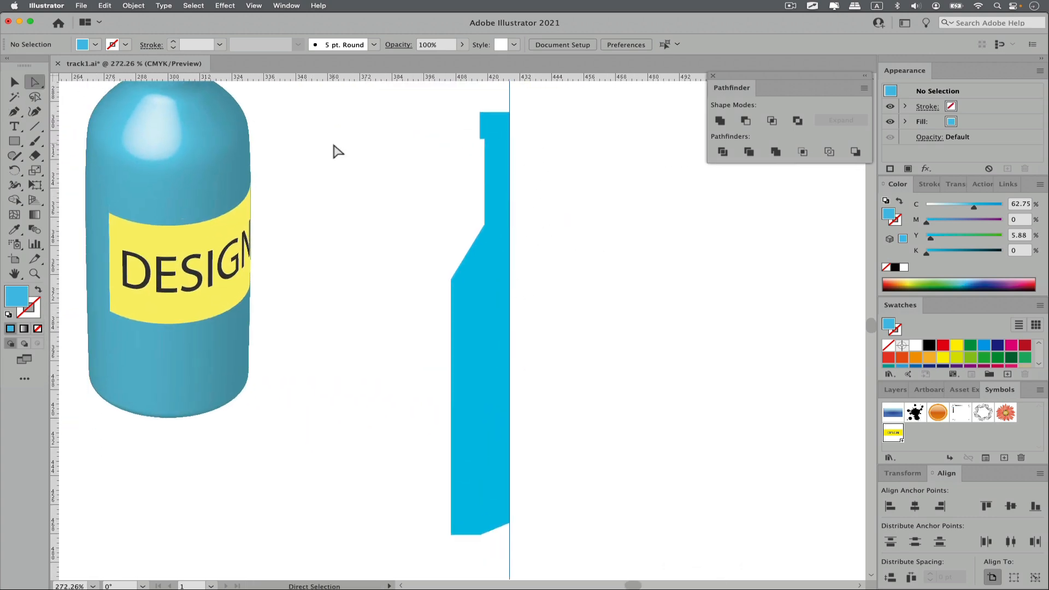
pyautogui.moveTo(493, 116); pyautogui.dragTo(493, 116)
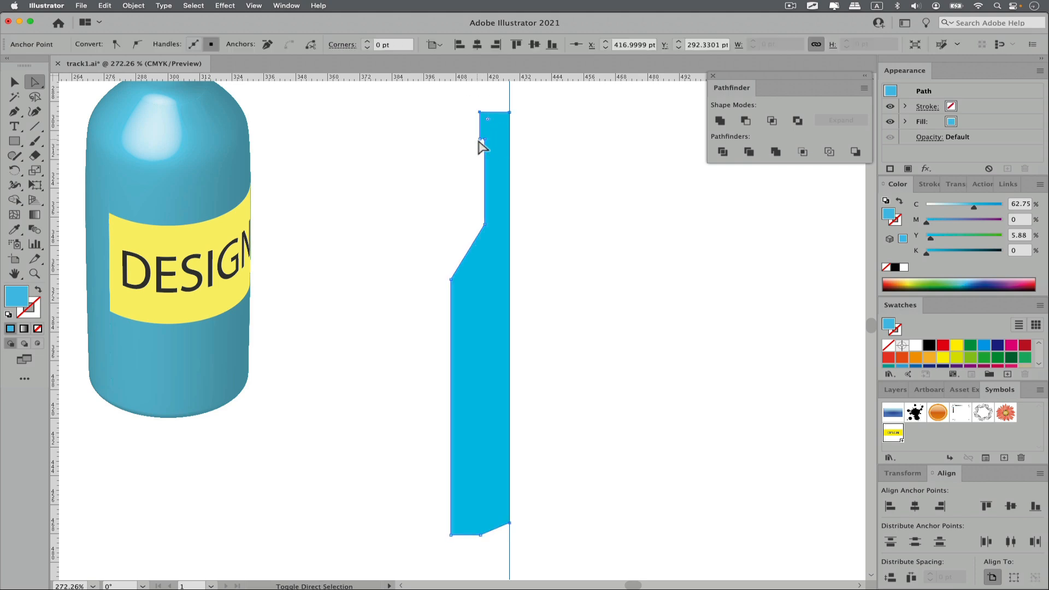
pyautogui.click(481, 139)
pyautogui.click(451, 285)
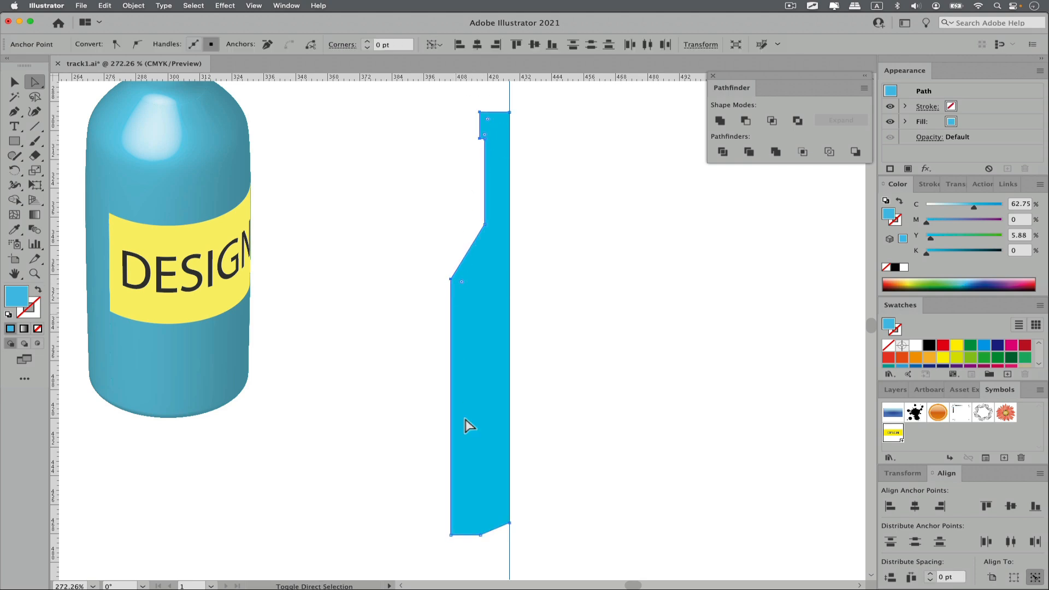
pyautogui.click(451, 533)
pyautogui.moveTo(487, 119); pyautogui.dragTo(563, 113)
pyautogui.press('super+space')
pyautogui.press('super+z')
pyautogui.moveTo(410, 312); pyautogui.dragTo(412, 312)
pyautogui.press('space')
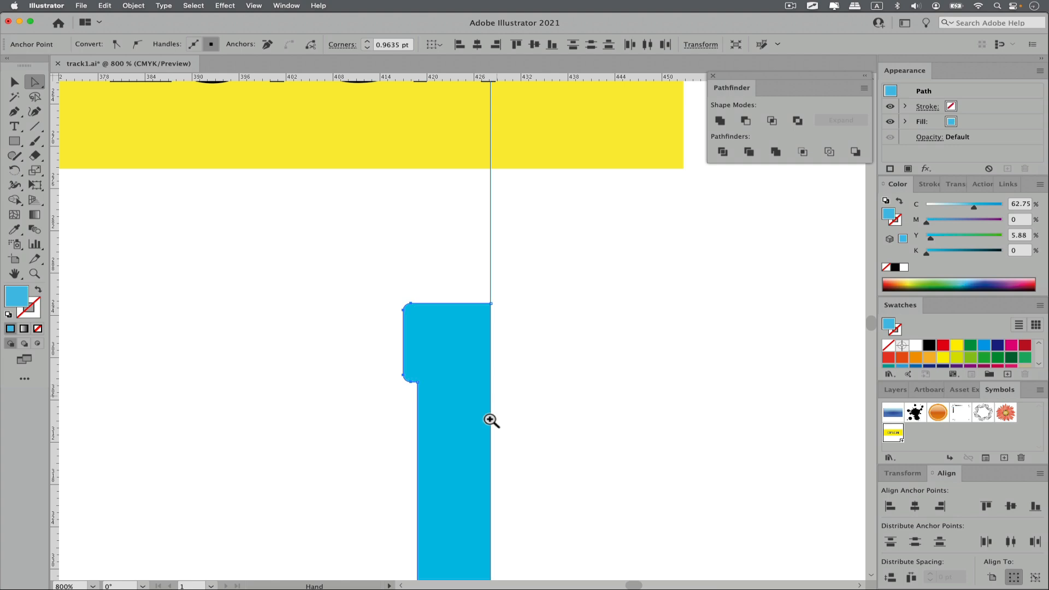
# - Round the corner of the profile's base where the flat bottom edge starts sloping up toward the guide
pyautogui.moveTo(495, 408); pyautogui.dragTo(455, 418)
pyautogui.moveTo(436, 477); pyautogui.dragTo(428, 234)
pyautogui.moveTo(421, 354); pyautogui.dragTo(431, 309)
pyautogui.moveTo(419, 508); pyautogui.dragTo(428, 307)
pyautogui.click(424, 544)
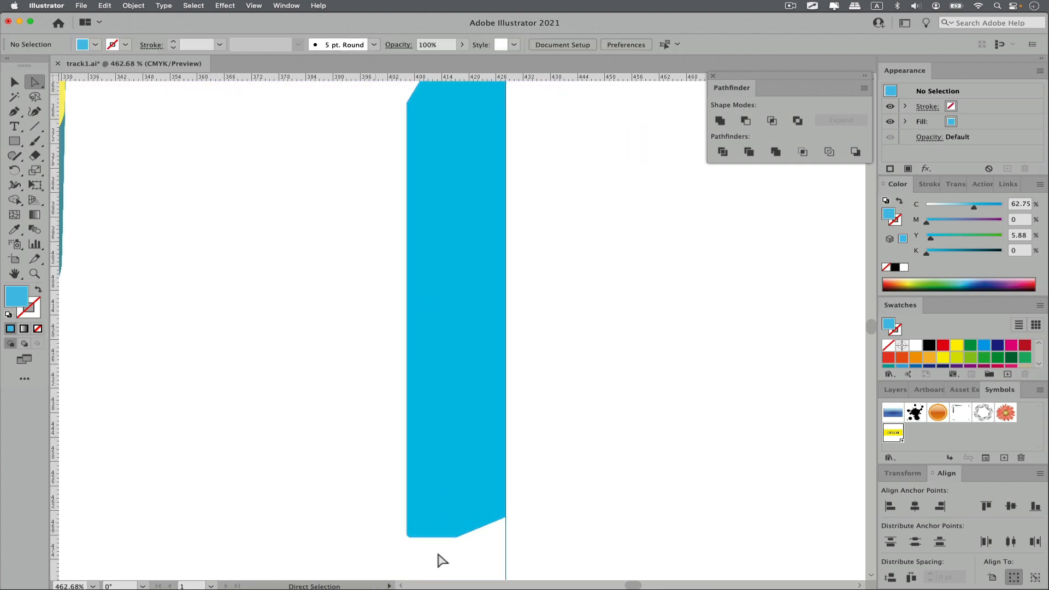
pyautogui.click(457, 540)
pyautogui.click(459, 546)
pyautogui.click(455, 538)
pyautogui.moveTo(453, 528); pyautogui.dragTo(499, 487)
pyautogui.click(322, 310)
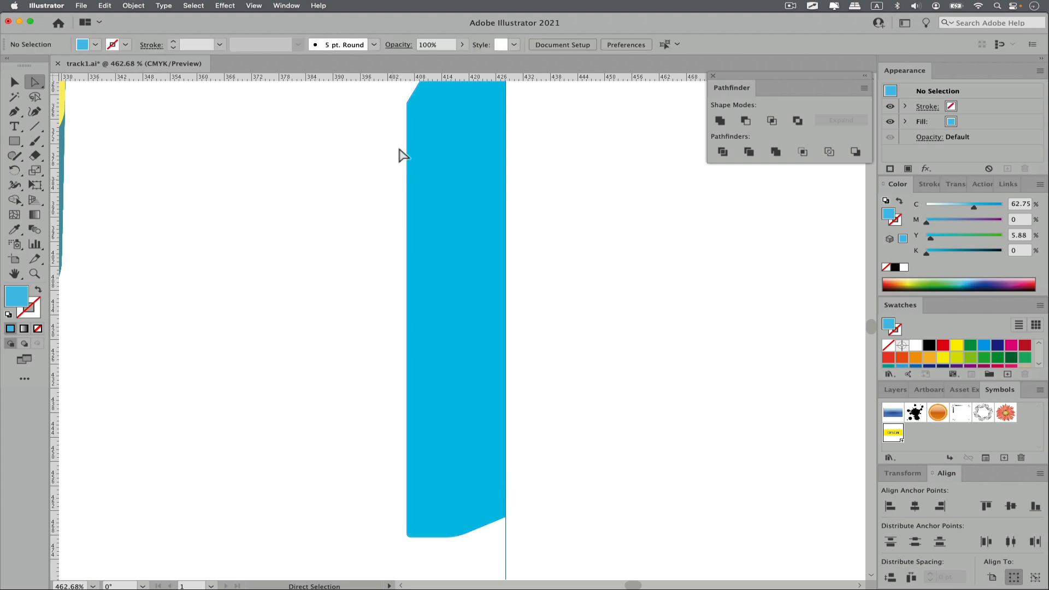
# - Increase the rounding of the profile's outer shoulder corner to about 8.97 pt
pyautogui.click(407, 105)
pyautogui.scroll(5, 391, 312)
pyautogui.moveTo(418, 261); pyautogui.dragTo(476, 170)
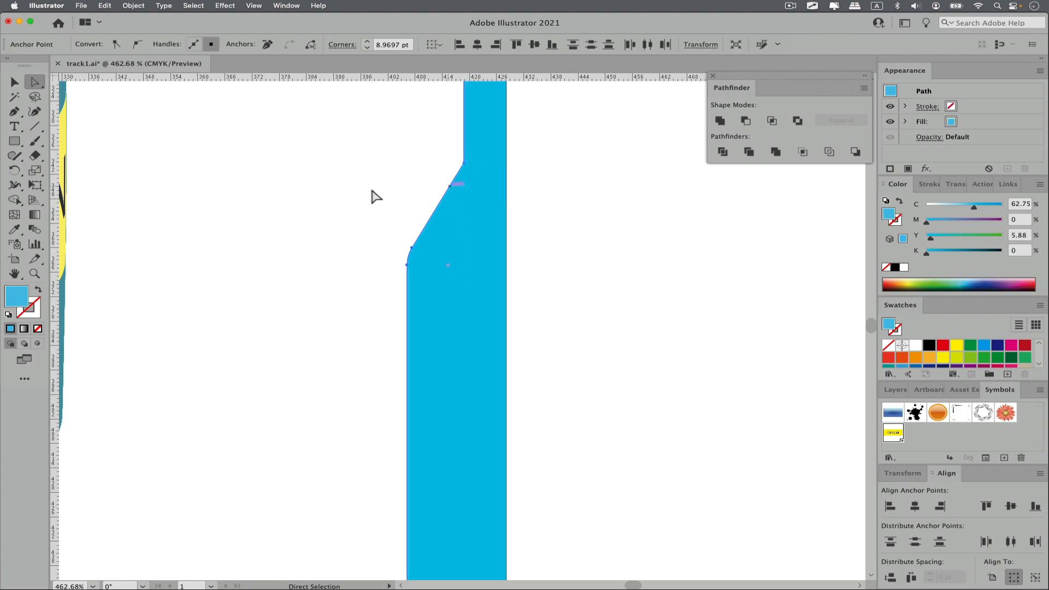
pyautogui.click(403, 188)
# - Convert the profile's bottom endpoint on the guide into a smooth point with horizontal handles so the base curves inward
pyautogui.scroll(3, 431, 246)
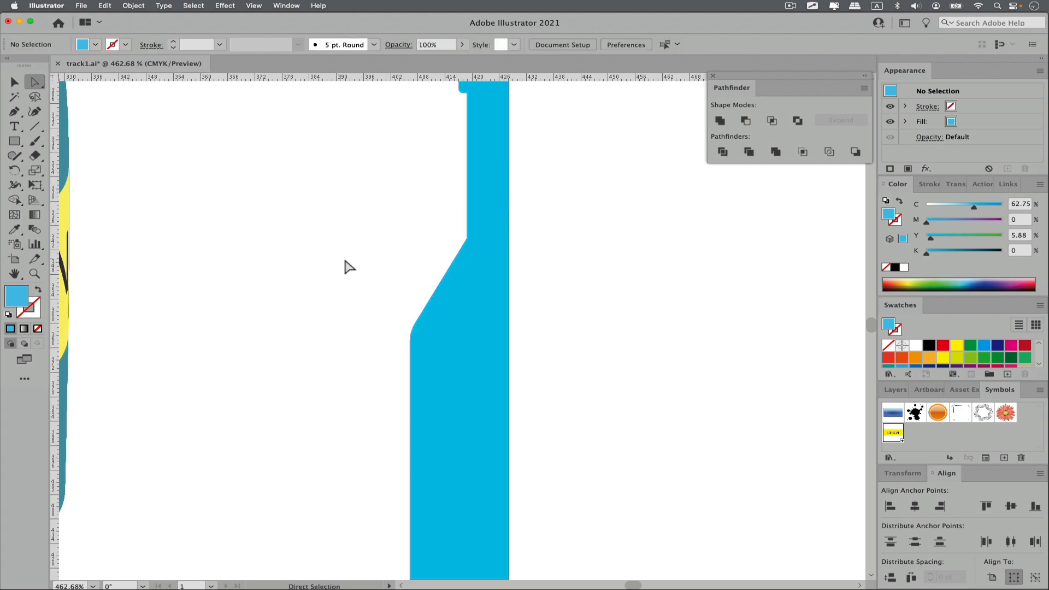
pyautogui.scroll(-2, 440, 323)
pyautogui.press('space')
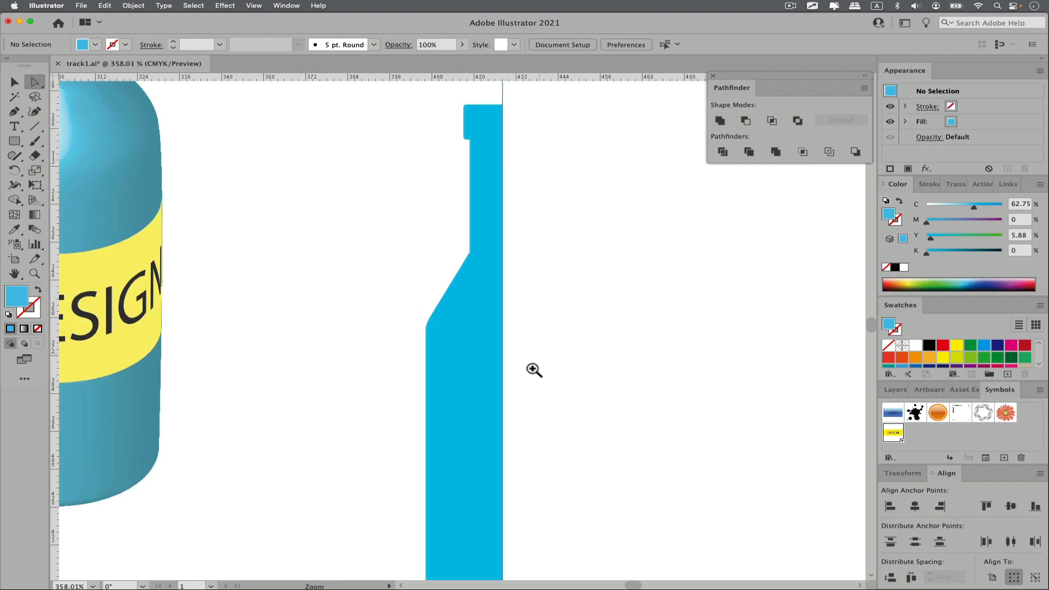
pyautogui.scroll(-1, 528, 378)
pyautogui.scroll(-5, 500, 481)
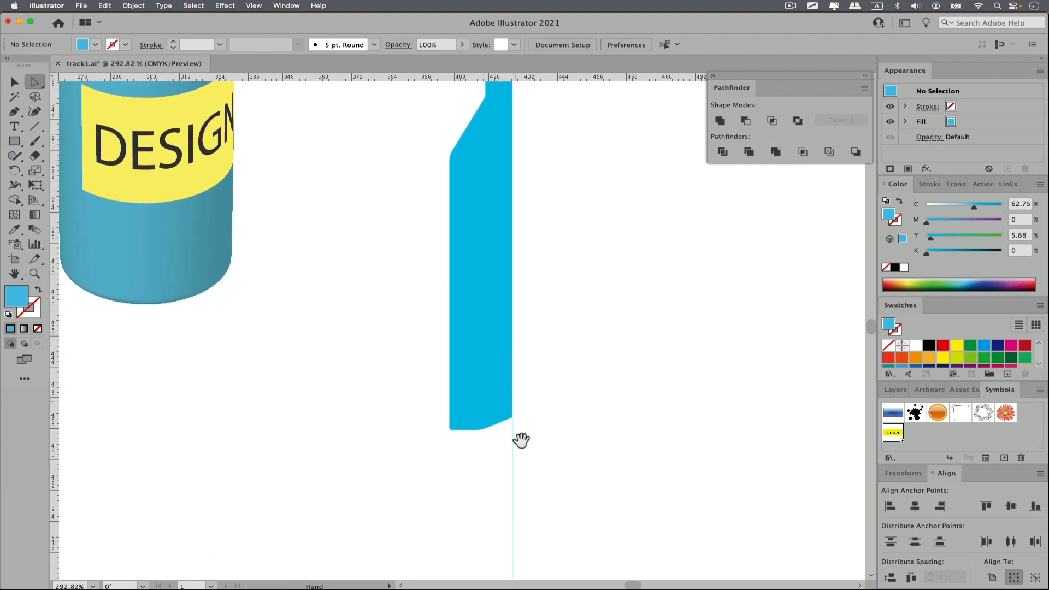
pyautogui.click(512, 418)
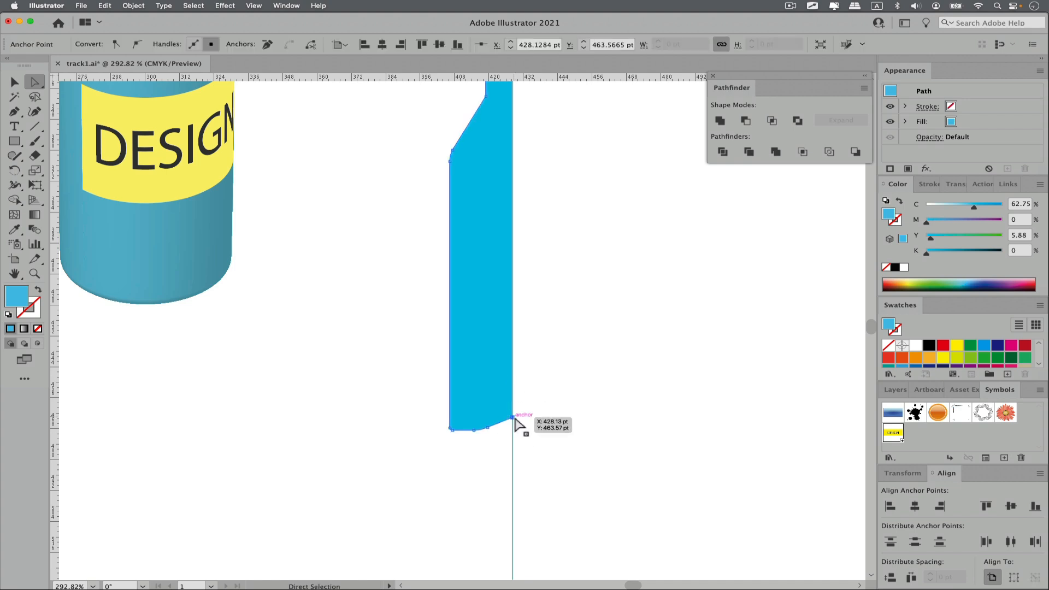
pyautogui.click(16, 113)
pyautogui.moveTo(15, 114); pyautogui.dragTo(82, 156)
pyautogui.moveTo(511, 418); pyautogui.dragTo(526, 416)
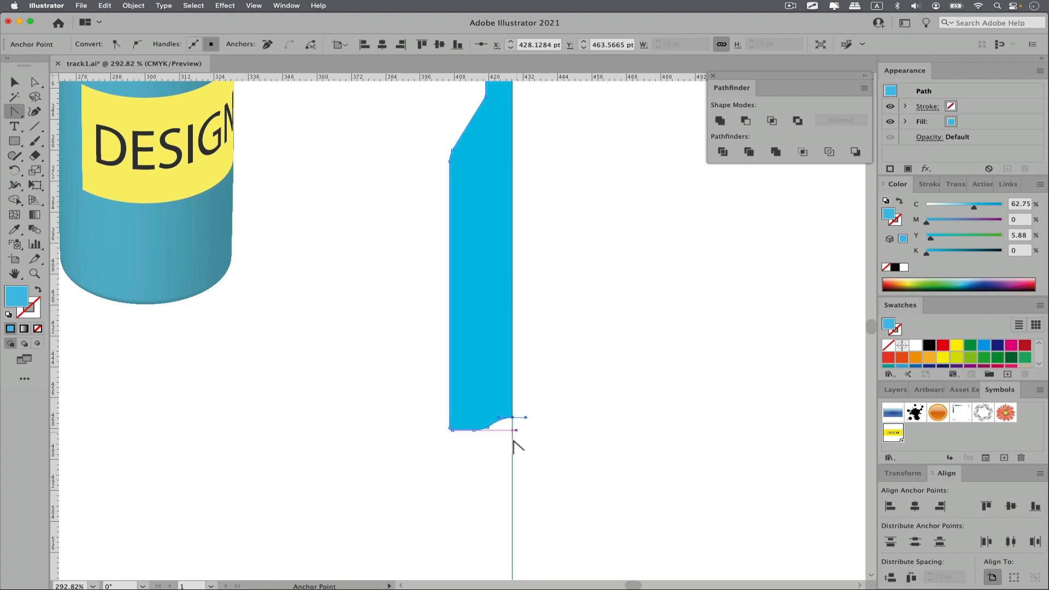
pyautogui.press('v')
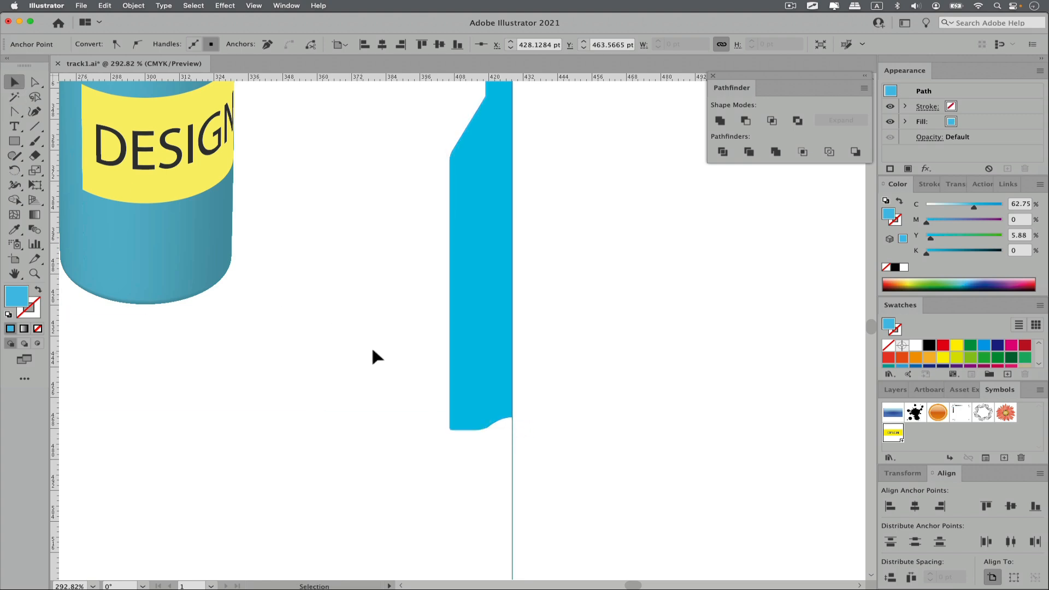
pyautogui.click(363, 358)
# - Nudge the profile's bottom endpoint slightly downward along the guide
pyautogui.press('space')
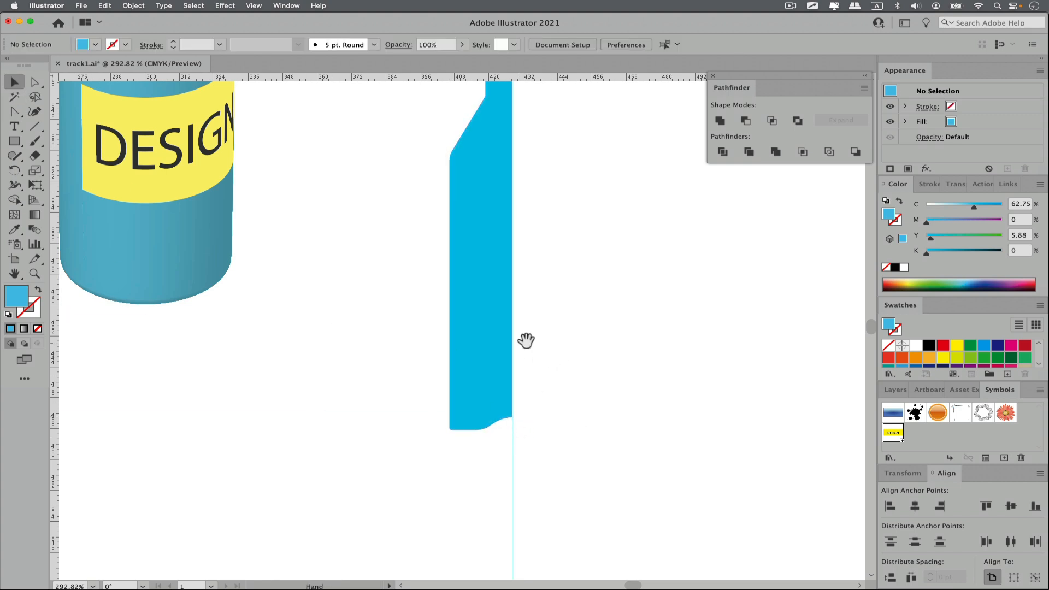
pyautogui.click(510, 424)
pyautogui.click(32, 82)
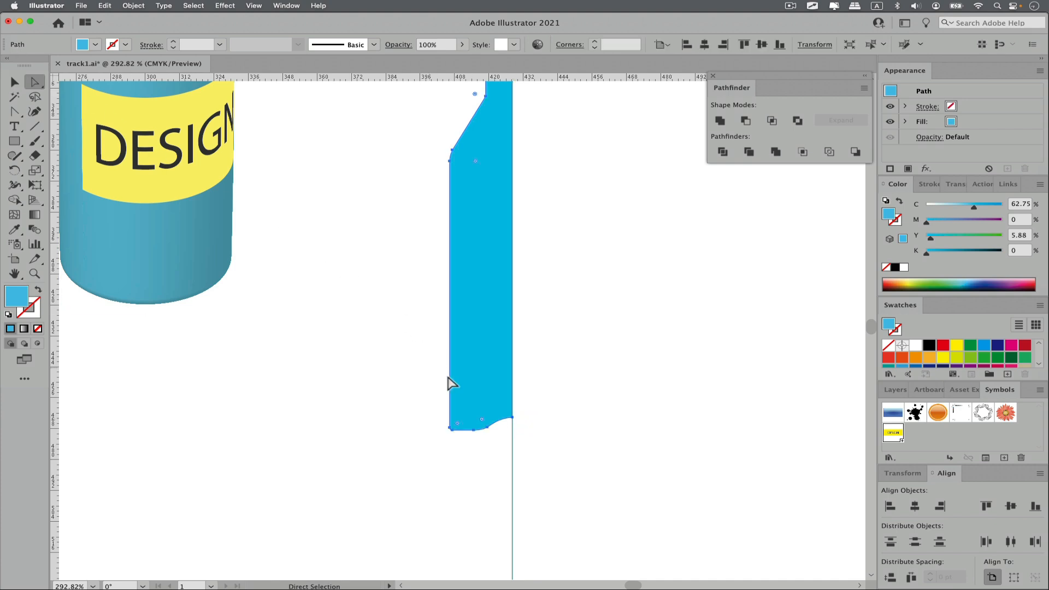
pyautogui.click(515, 429)
pyautogui.click(512, 417)
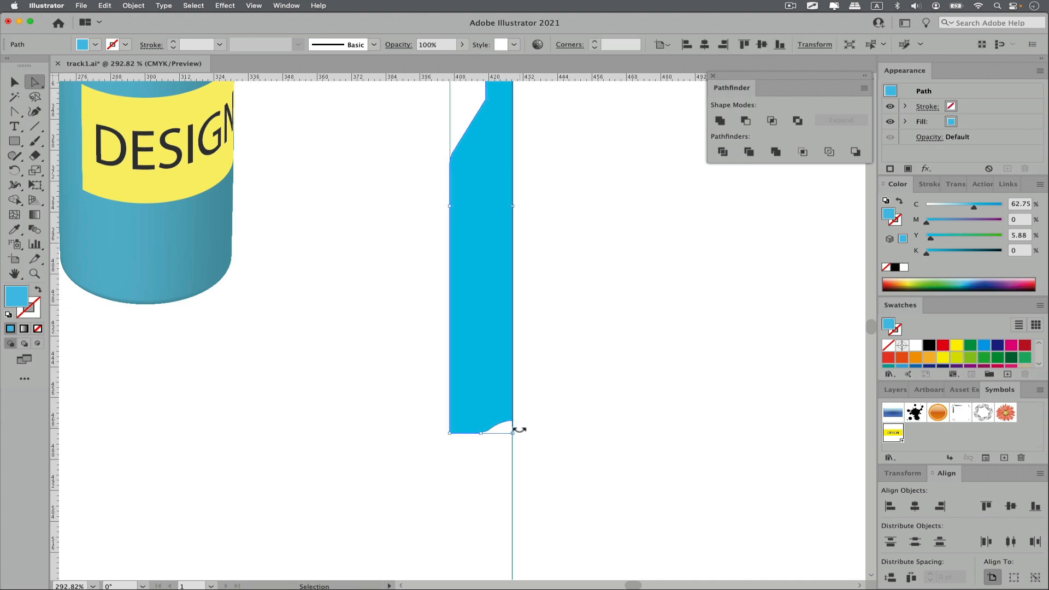
pyautogui.click(521, 426)
pyautogui.click(513, 417)
pyautogui.moveTo(512, 418); pyautogui.dragTo(514, 423)
pyautogui.click(518, 425)
pyautogui.click(512, 422)
pyautogui.click(569, 438)
pyautogui.scroll(-2, 562, 384)
pyautogui.moveTo(581, 326); pyautogui.dragTo(470, 368)
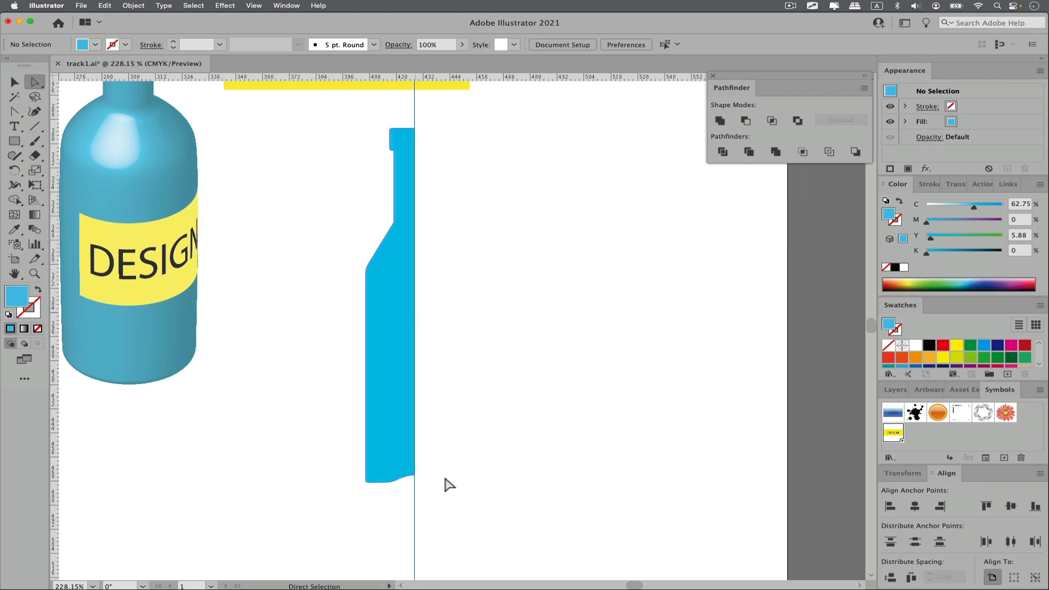
pyautogui.moveTo(379, 482); pyautogui.dragTo(367, 492)
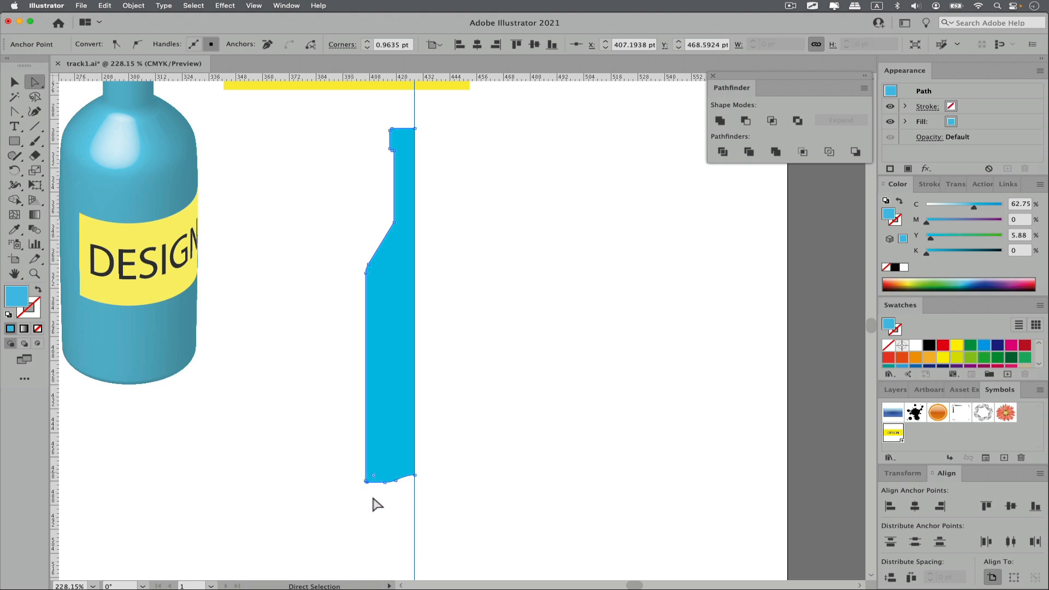
pyautogui.moveTo(366, 481)
pyautogui.mouseDown()
pyautogui.moveTo(365, 468)
pyautogui.moveTo(369, 487)
pyautogui.mouseUp()
pyautogui.click(388, 504)
pyautogui.hotkey('ctrl', 'z')
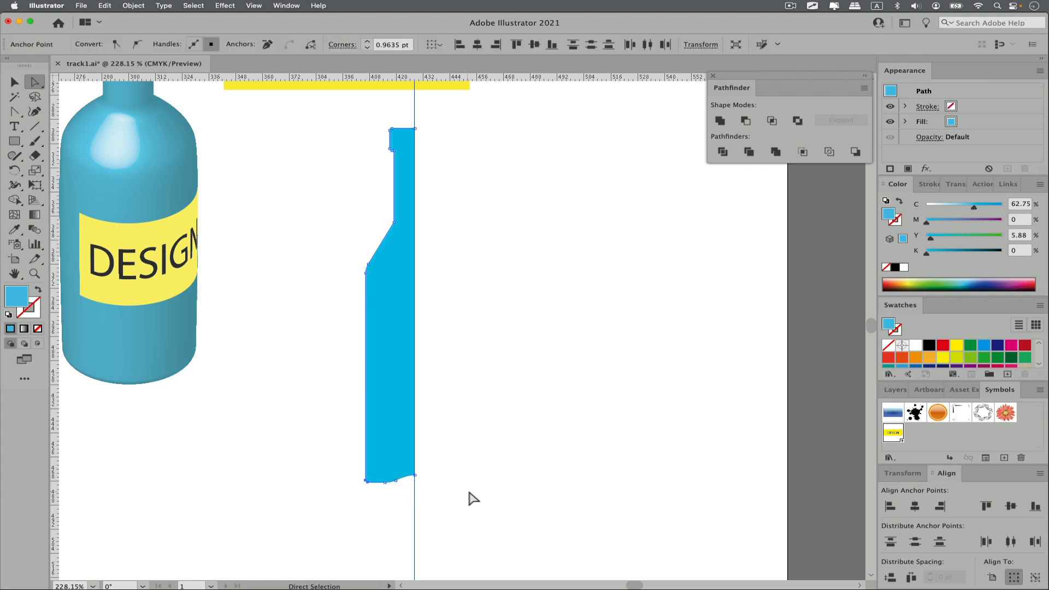
pyautogui.click(473, 499)
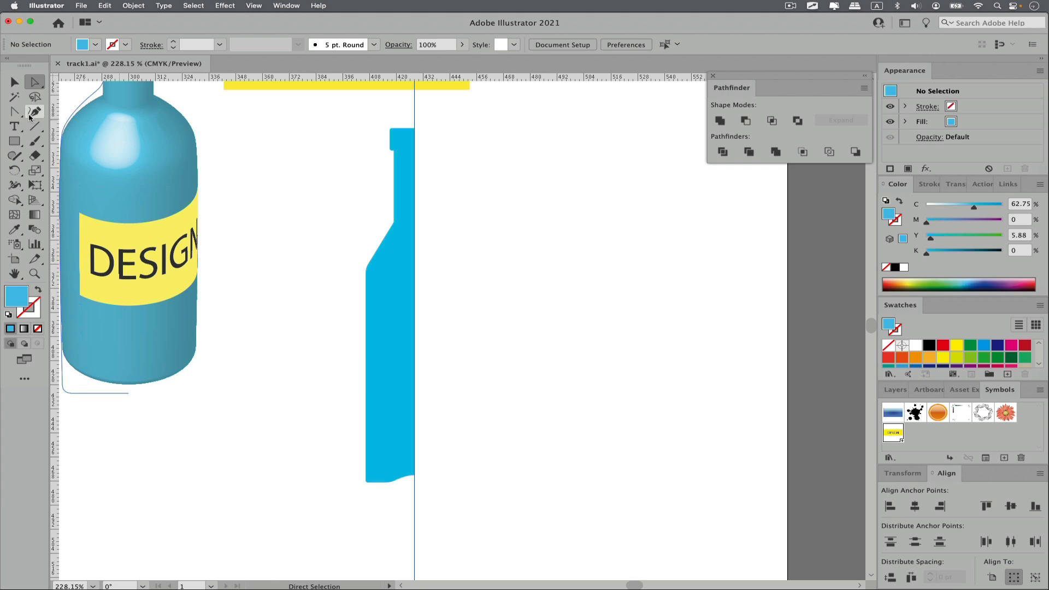
# - Swap the half-bottle profile's fill and stroke, leaving a 1 pt blue outline without a fill
pyautogui.click(14, 83)
pyautogui.click(400, 206)
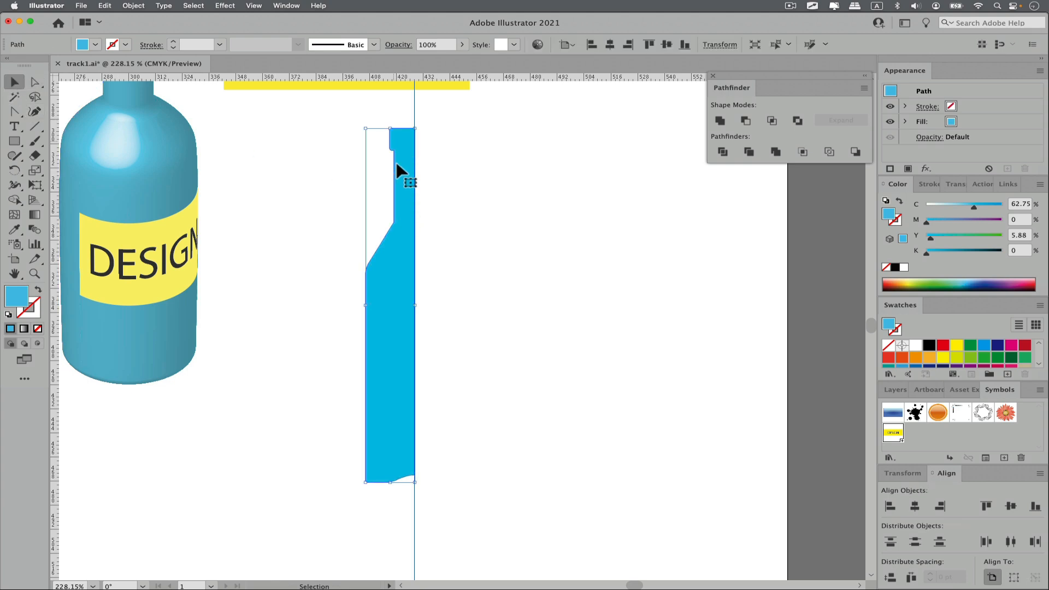
pyautogui.click(38, 289)
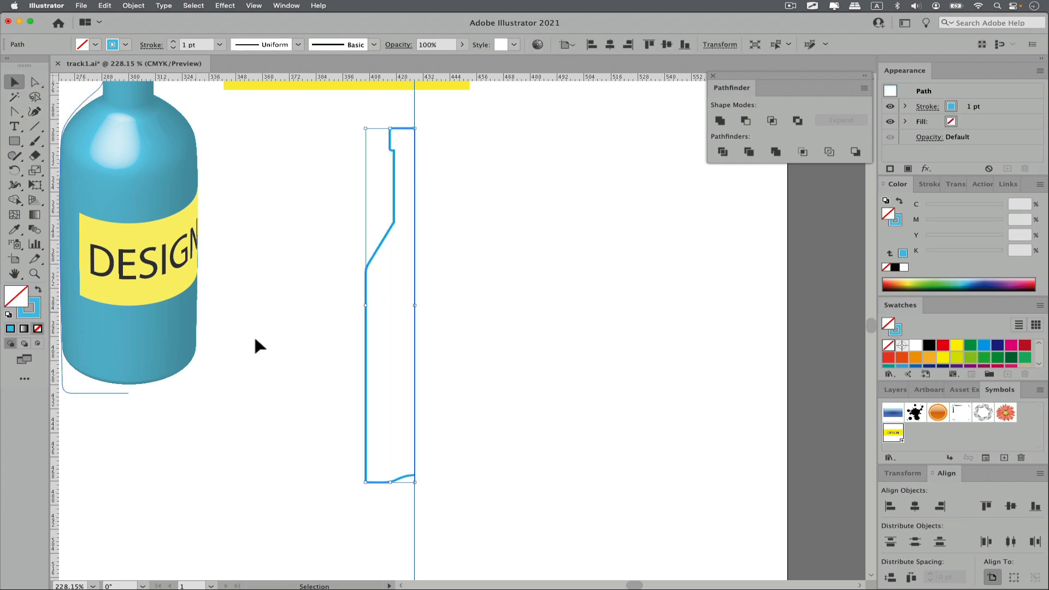
pyautogui.click(250, 331)
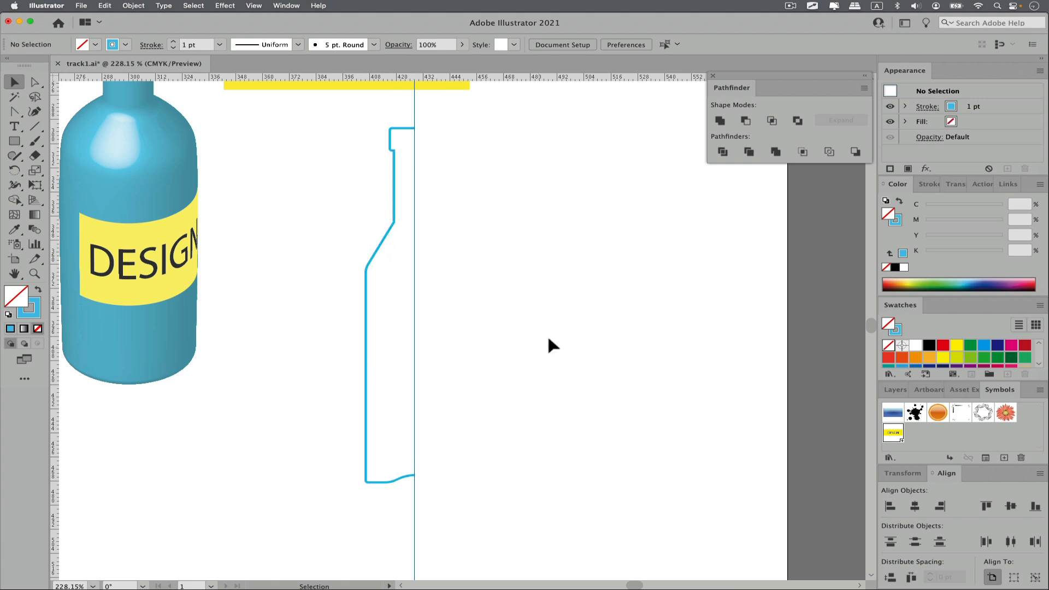
# - Apply a 3D Revolve effect to the outlined profile, revolving it from its right edge with the preview on
pyautogui.click(393, 225)
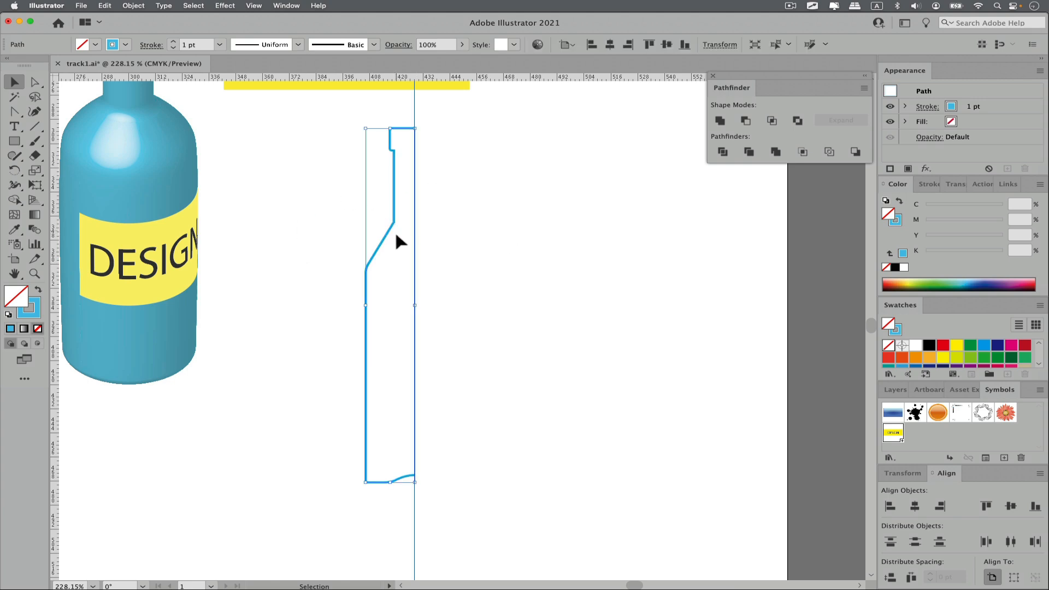
pyautogui.click(224, 7)
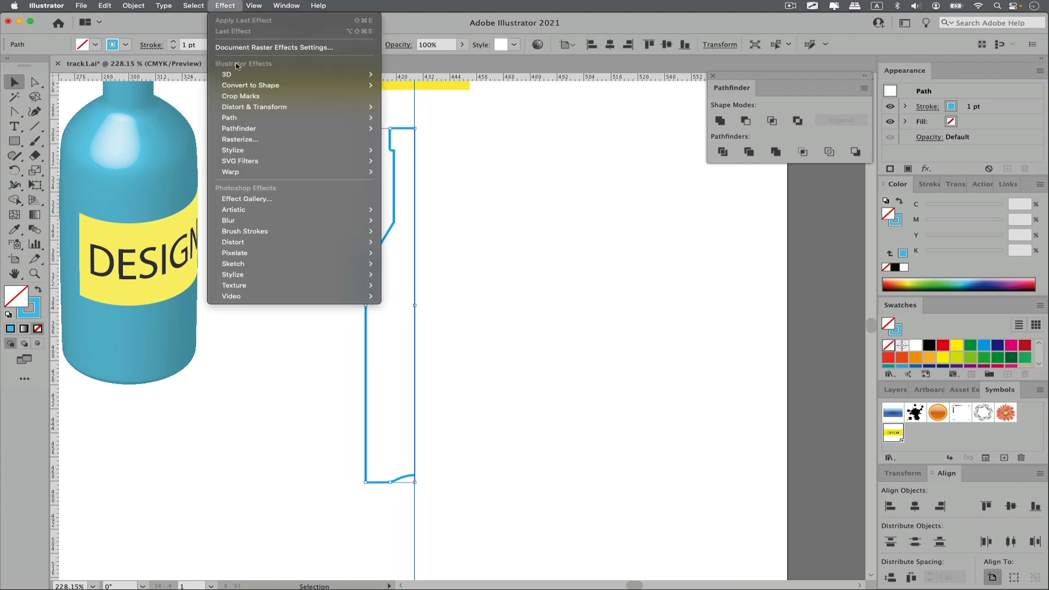
pyautogui.moveTo(241, 75)
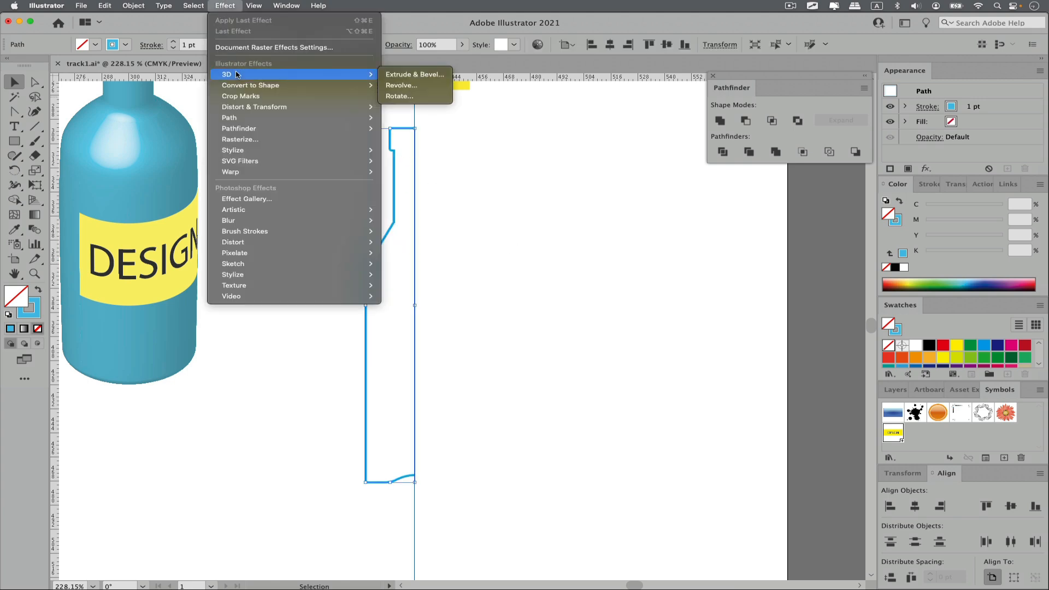
pyautogui.click(405, 88)
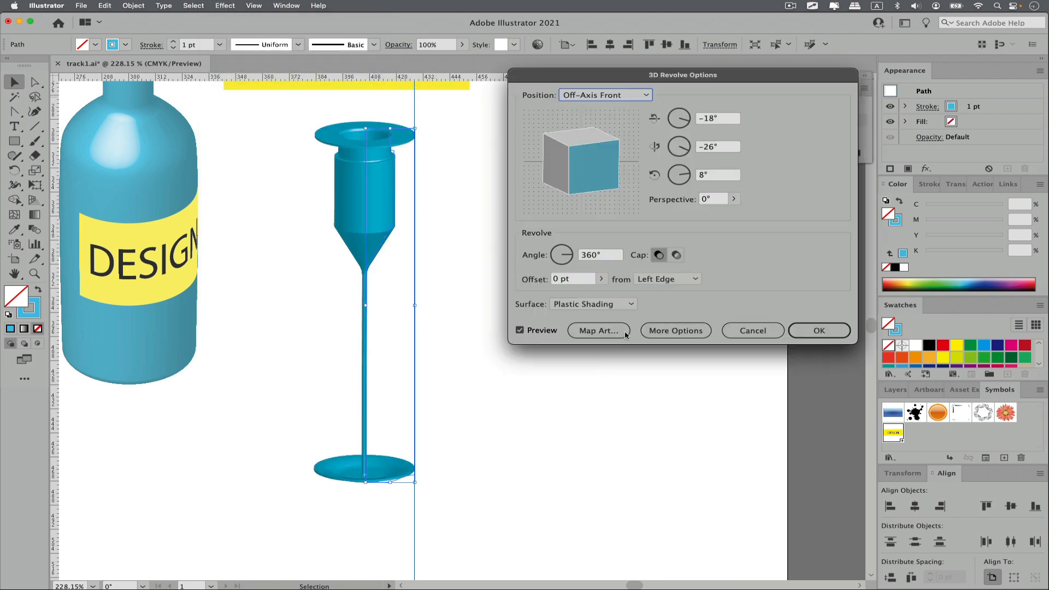
pyautogui.moveTo(649, 80); pyautogui.dragTo(648, 204)
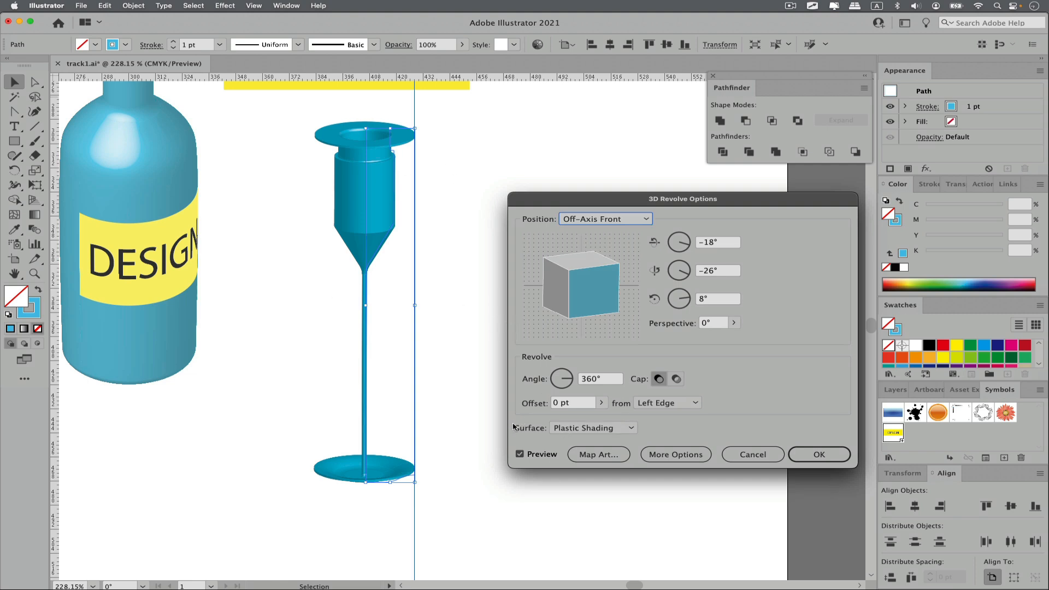
pyautogui.press('b')
pyautogui.moveTo(693, 417); pyautogui.dragTo(625, 415)
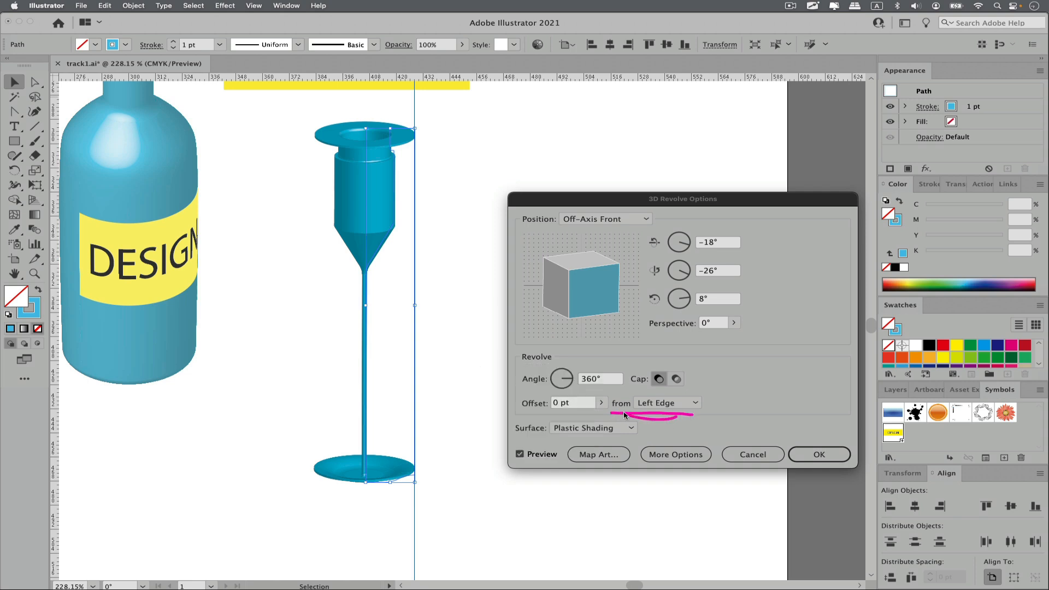
pyautogui.click(672, 407)
pyautogui.click(671, 430)
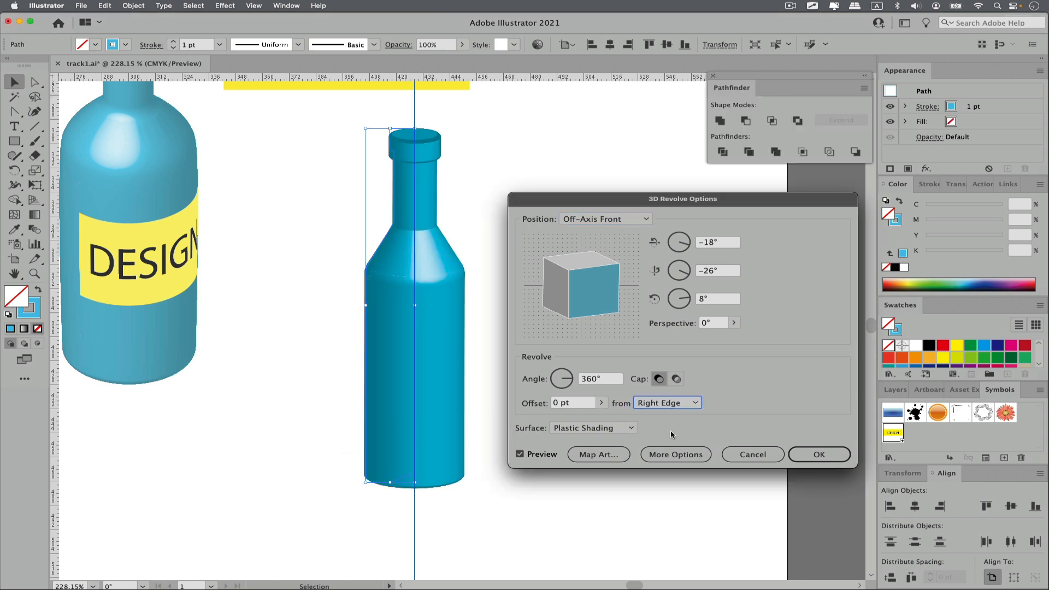
# - Try partial revolve angles such as 49° and 122° on the bottle and restore the angle to 360°
pyautogui.moveTo(571, 199); pyautogui.dragTo(578, 172)
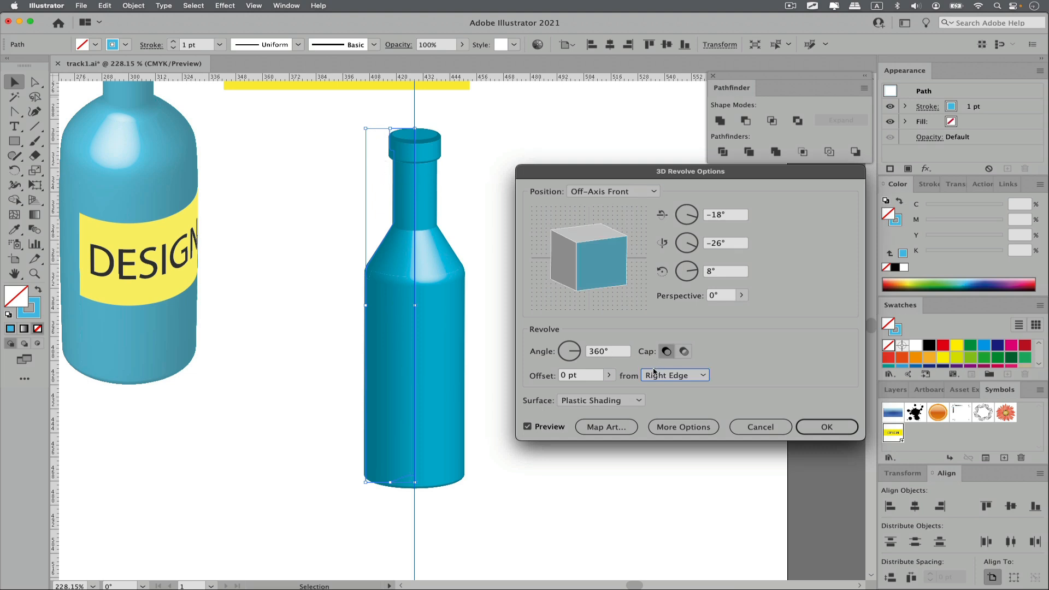
pyautogui.click(580, 354)
pyautogui.write('1')
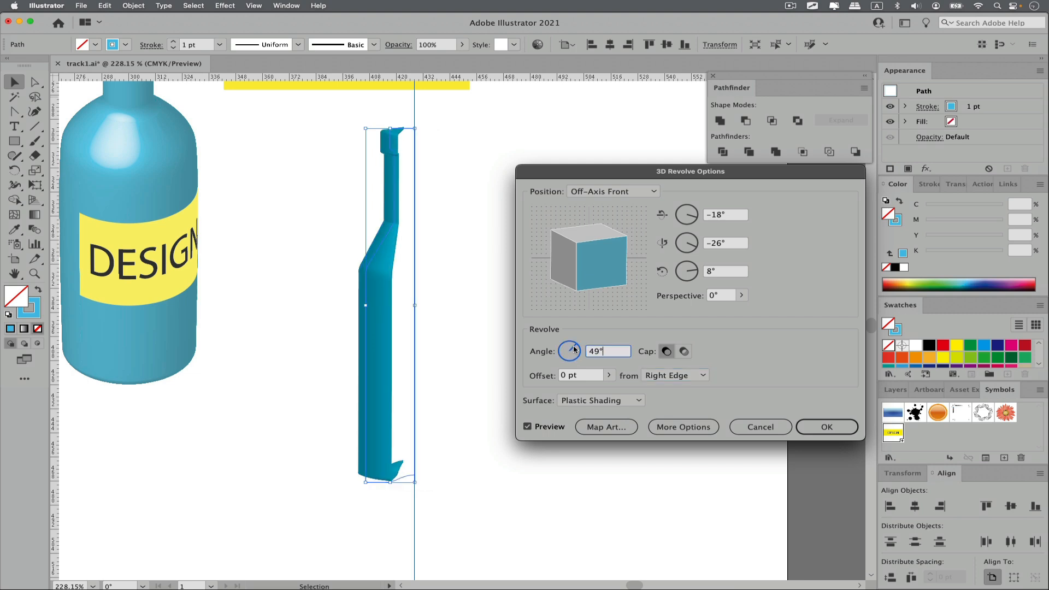
pyautogui.moveTo(579, 353); pyautogui.dragTo(566, 345)
pyautogui.doubleClick(589, 351)
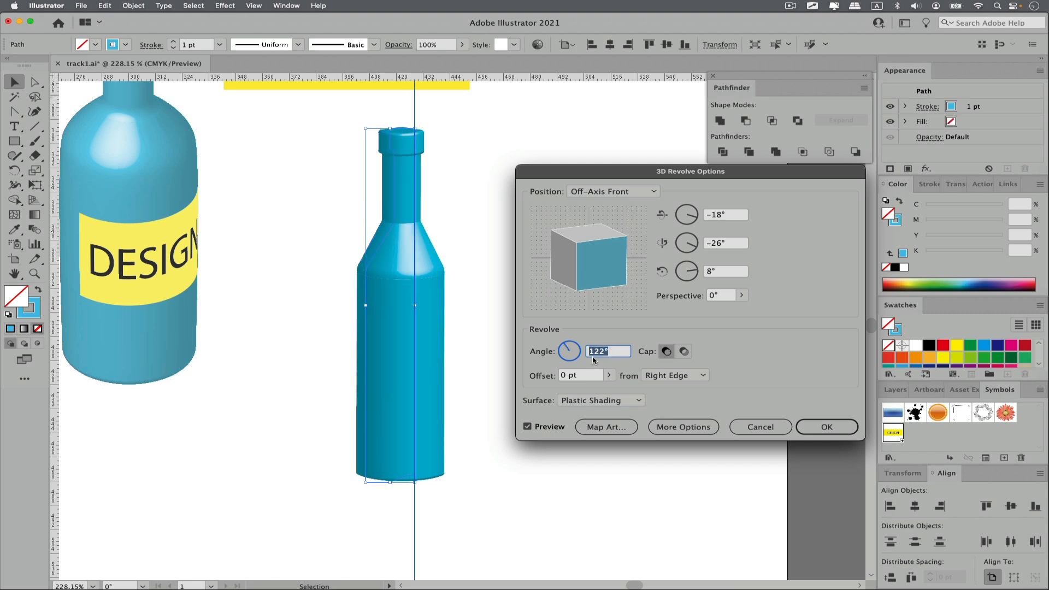
pyautogui.write('360')
# - Try the Isometric Right position for the bottle and settle on Isometric Left
pyautogui.click(605, 191)
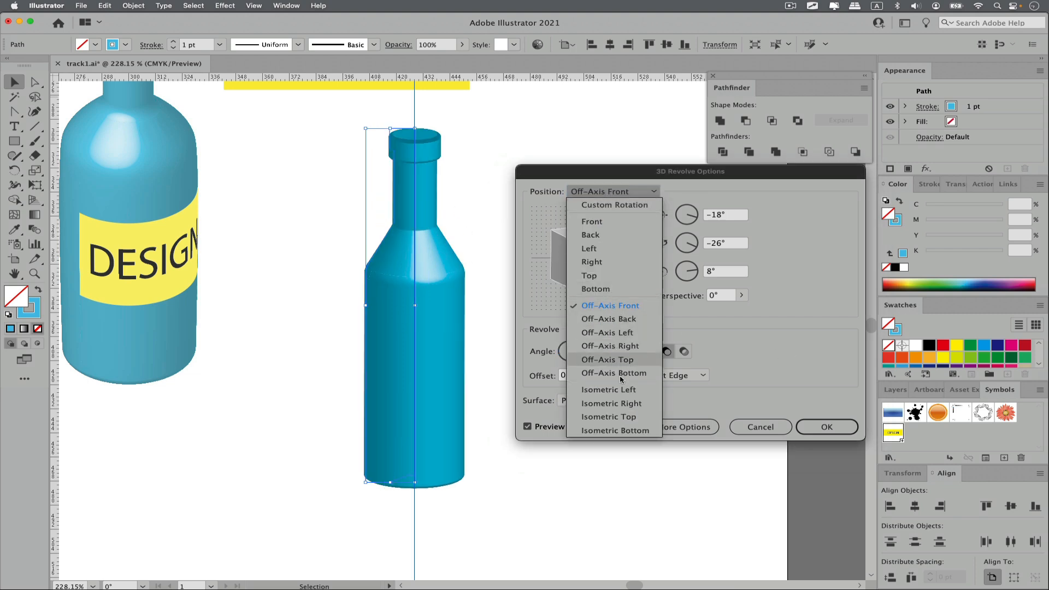
pyautogui.click(610, 406)
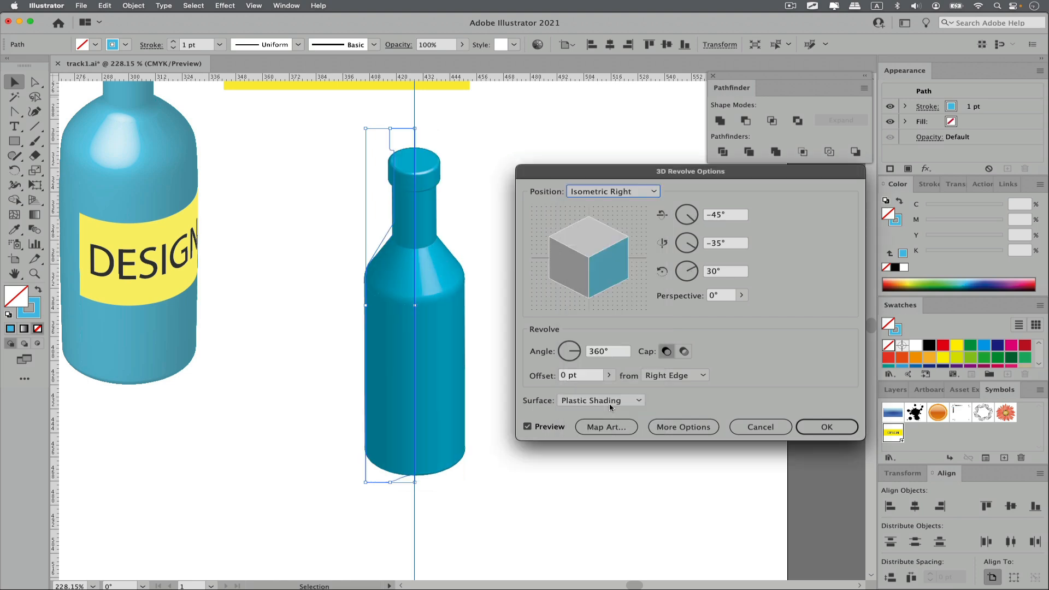
pyautogui.click(600, 196)
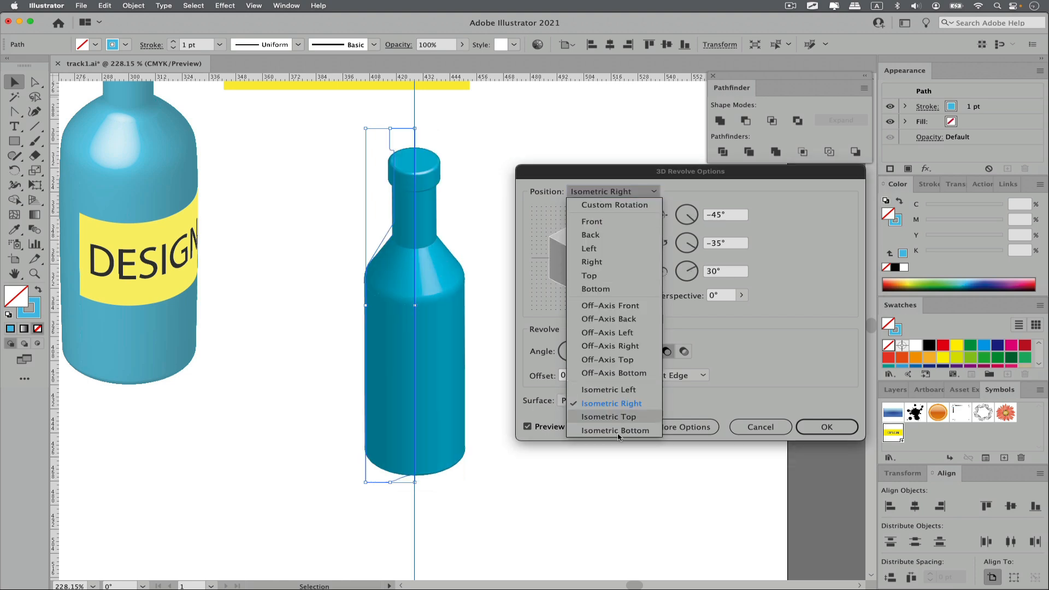
pyautogui.click(625, 390)
pyautogui.moveTo(622, 166); pyautogui.dragTo(613, 124)
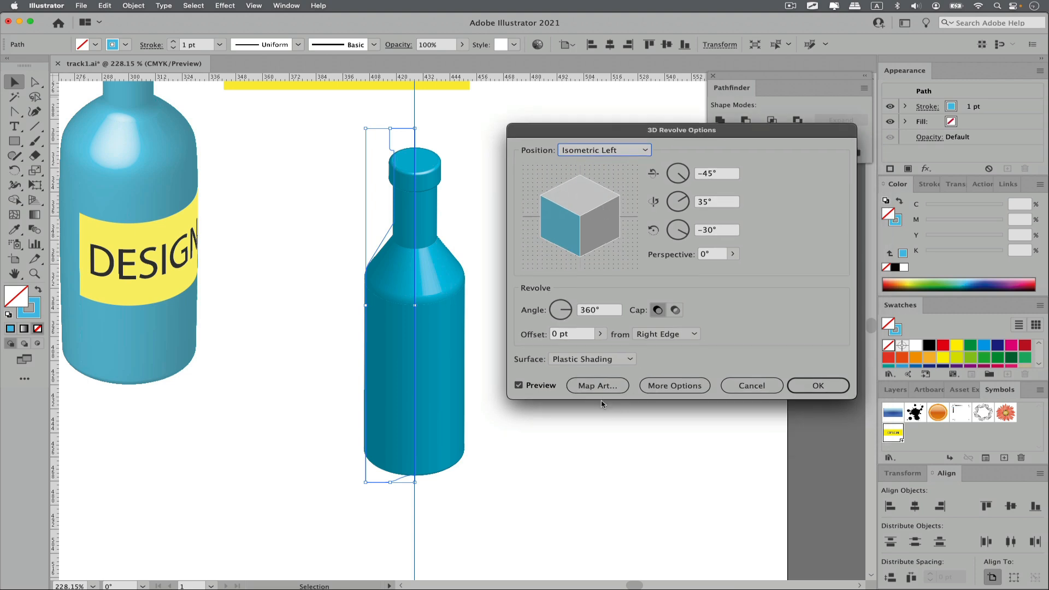
# - Show the additional surface options and move the light source to just left of the shading sphere's centre
pyautogui.click(680, 385)
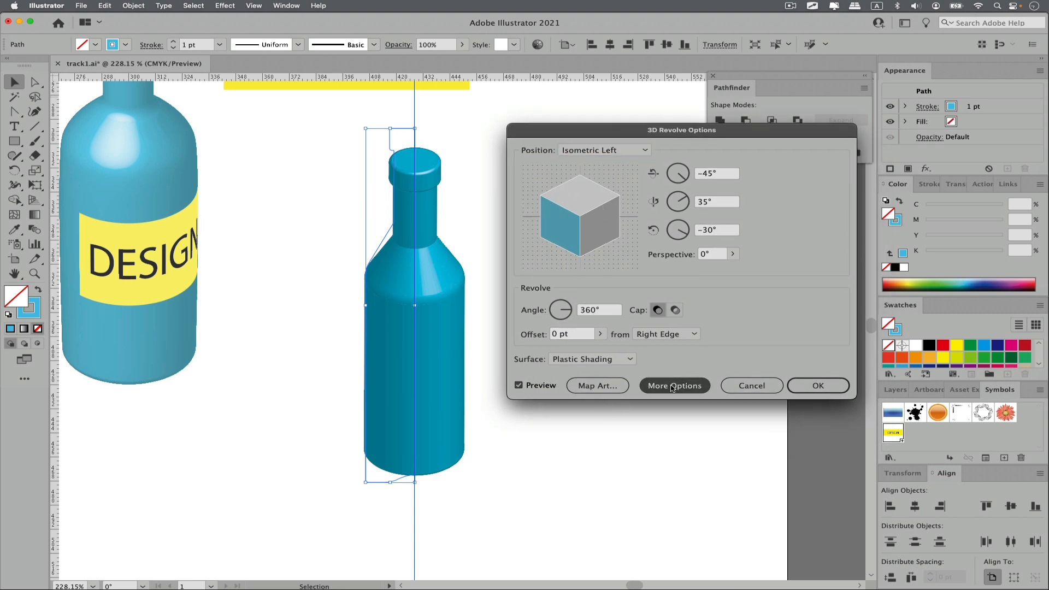
pyautogui.moveTo(700, 130); pyautogui.dragTo(709, 102)
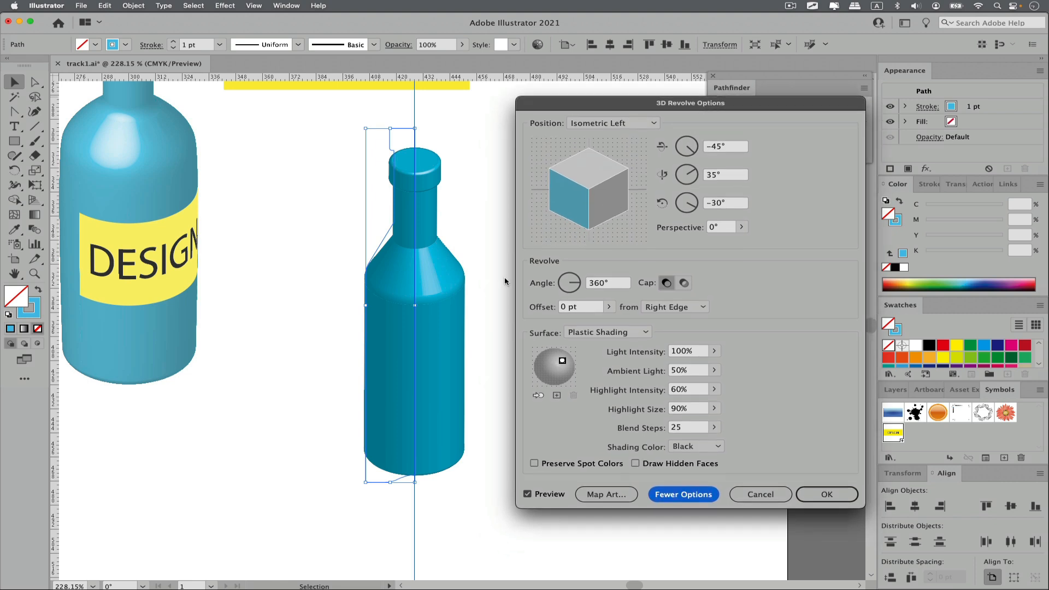
pyautogui.moveTo(562, 364)
pyautogui.mouseDown()
pyautogui.moveTo(549, 356)
pyautogui.moveTo(550, 365)
pyautogui.mouseUp()
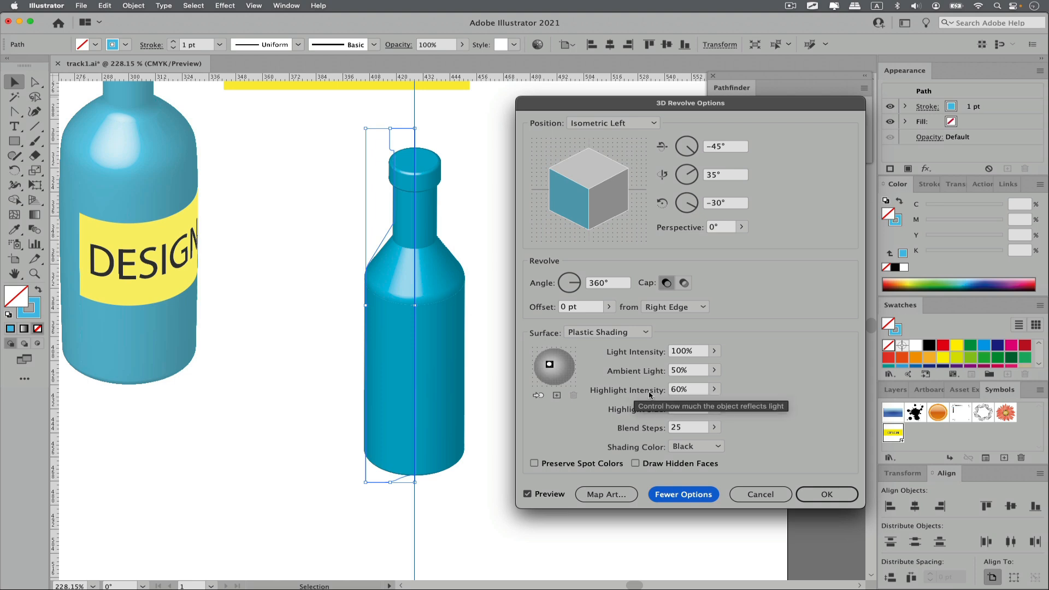
# - Set the bottle's highlight intensity to 89%
pyautogui.click(715, 389)
pyautogui.moveTo(695, 405)
pyautogui.mouseDown()
pyautogui.moveTo(711, 404)
pyautogui.moveTo(672, 406)
pyautogui.moveTo(705, 408)
pyautogui.mouseUp()
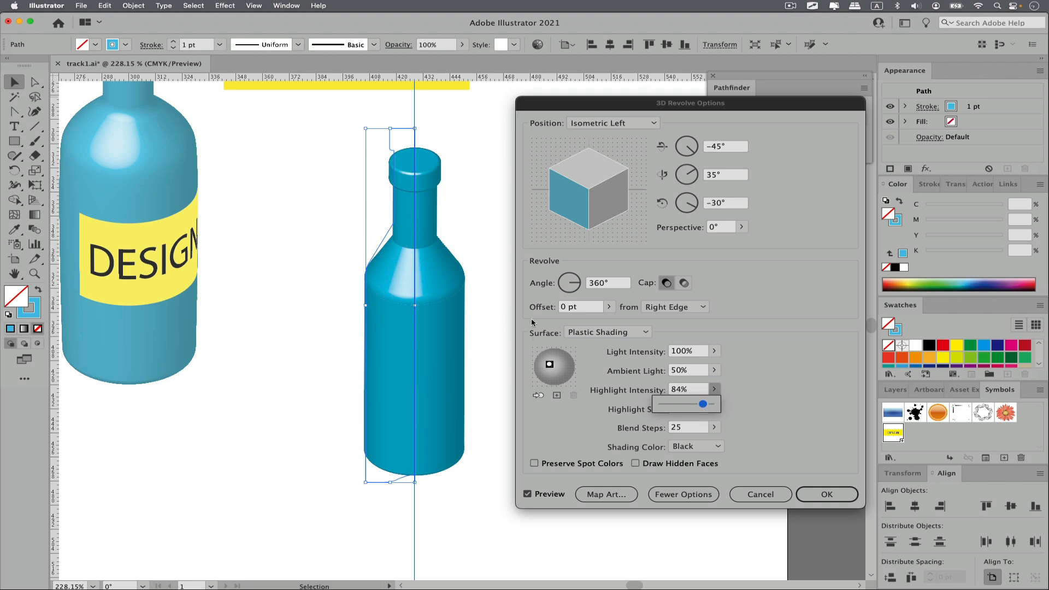
pyautogui.click(753, 382)
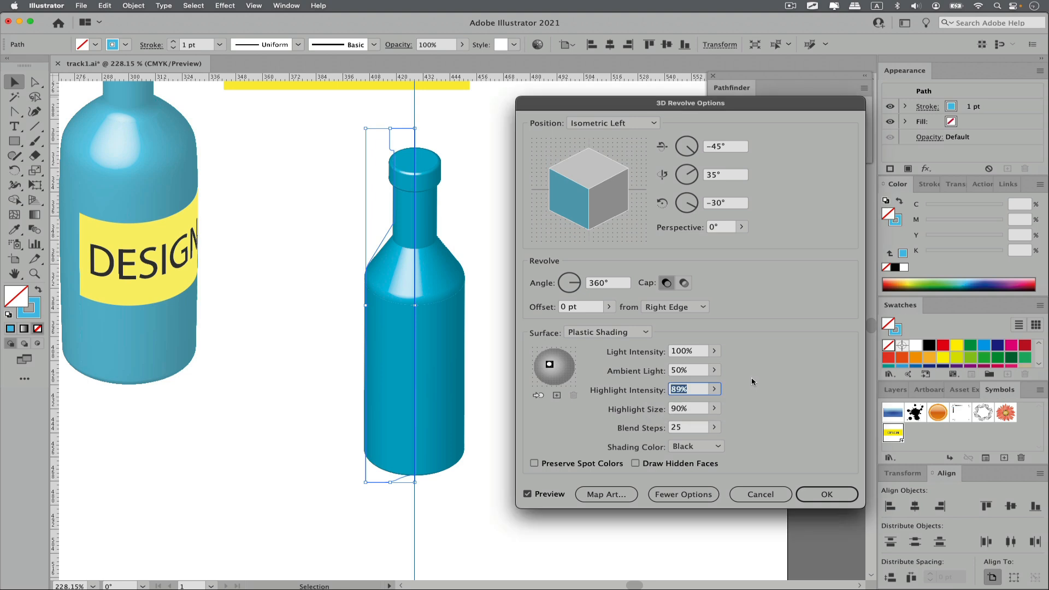
# - Set the bottle's highlight size to 66% and its ambient light to 37%
pyautogui.click(714, 408)
pyautogui.moveTo(705, 424); pyautogui.dragTo(692, 424)
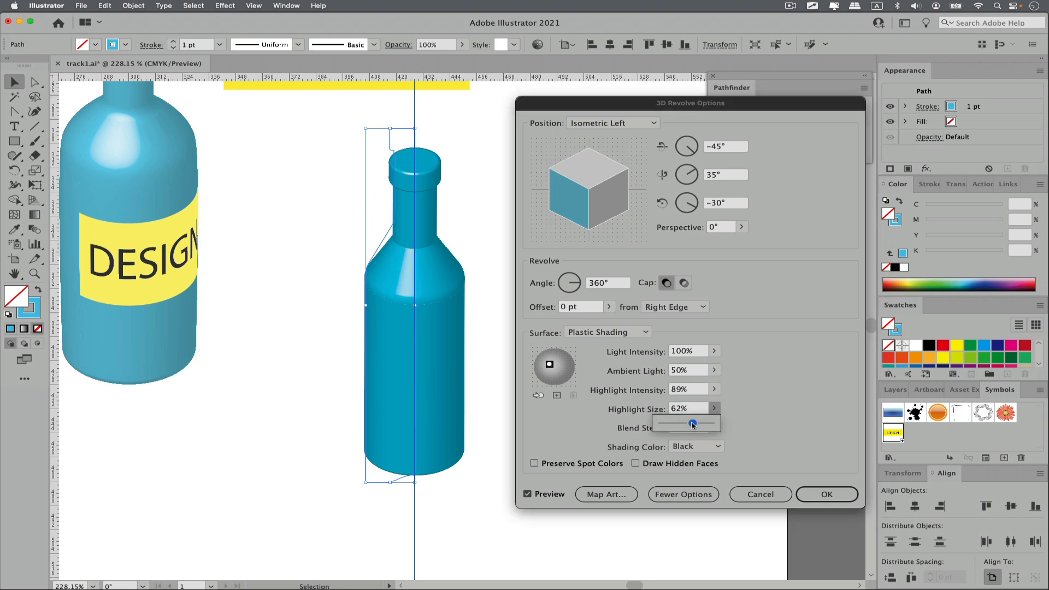
pyautogui.click(777, 358)
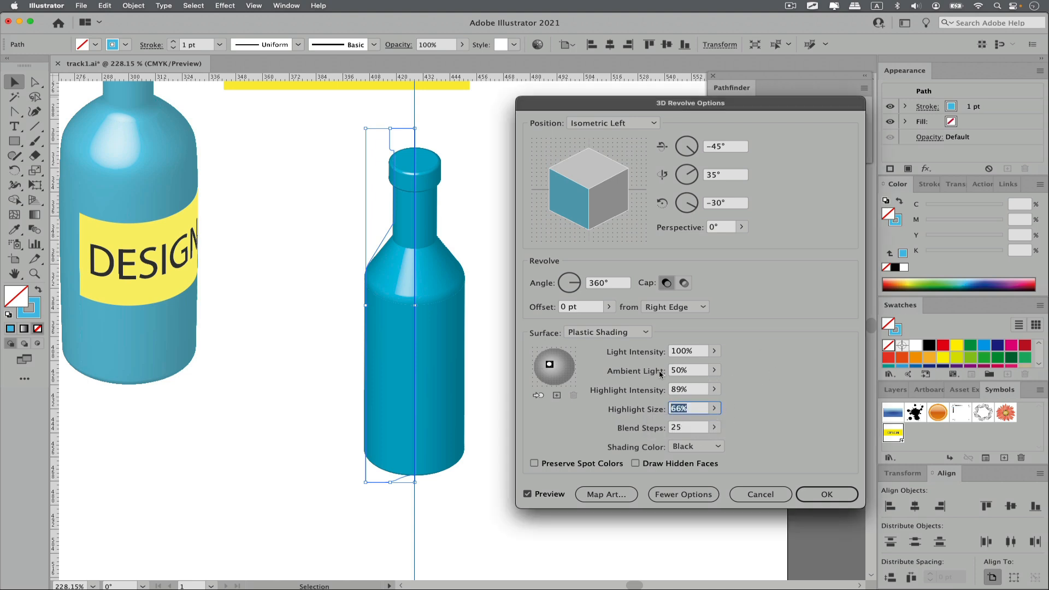
pyautogui.click(713, 372)
pyautogui.moveTo(686, 387); pyautogui.dragTo(680, 387)
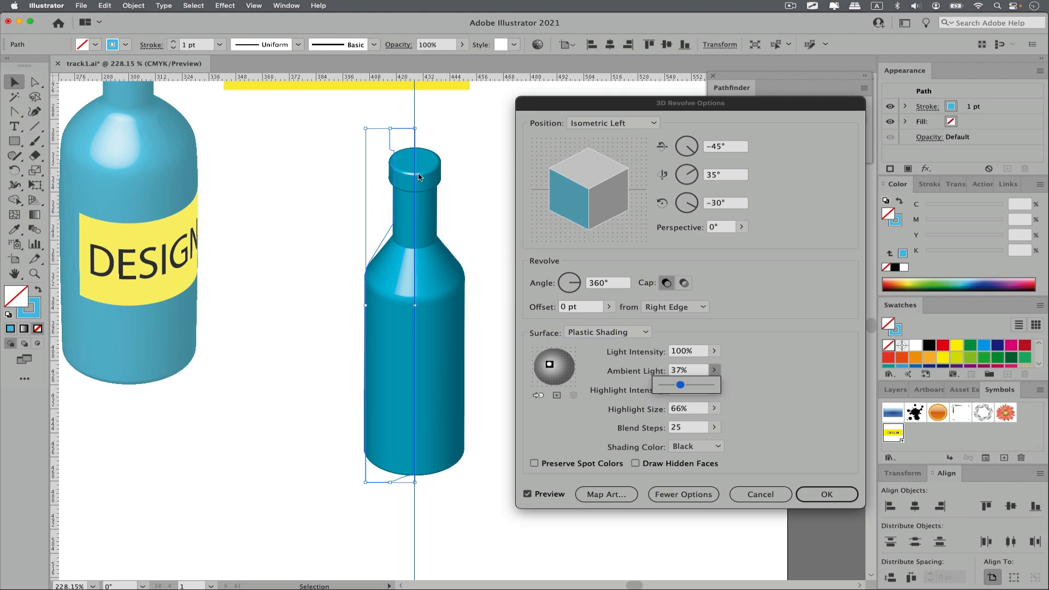
pyautogui.click(781, 405)
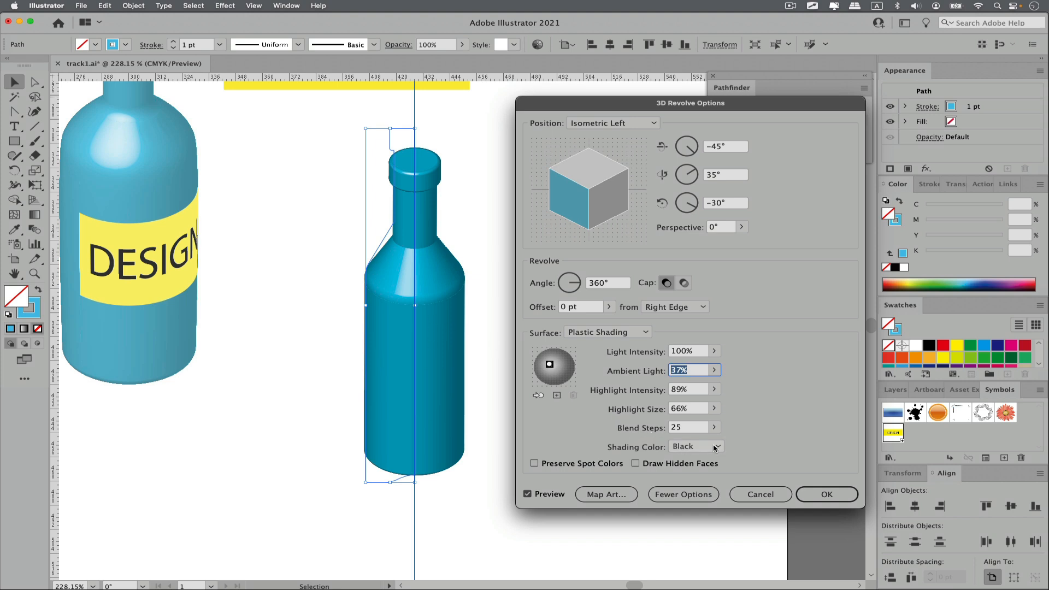
# - Try low and high blend step values, settle on 83 and apply the 3D Revolve settings to the bottle
pyautogui.click(713, 427)
pyautogui.moveTo(664, 443); pyautogui.dragTo(664, 443)
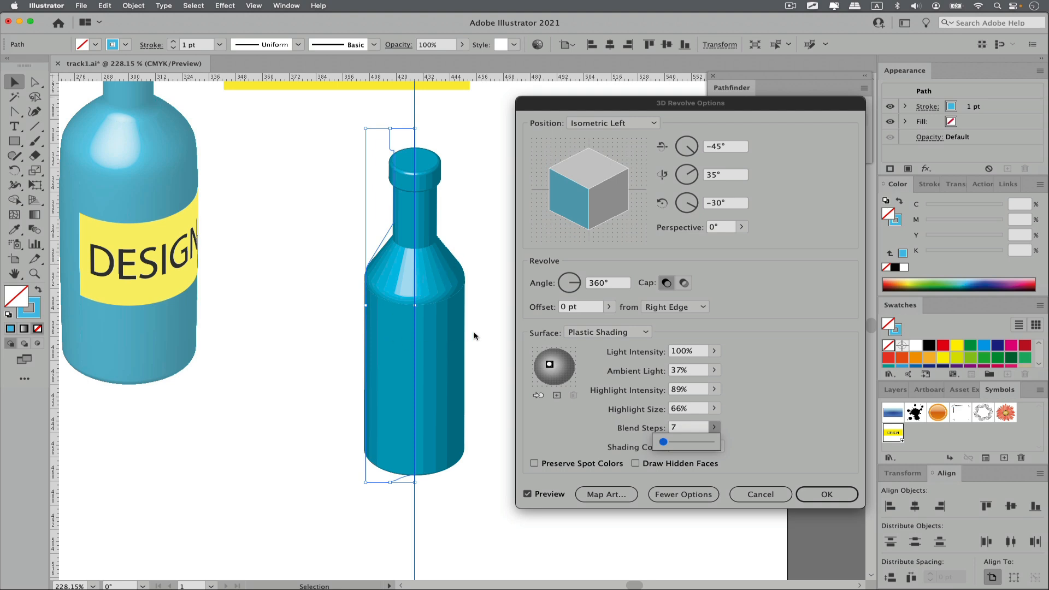
pyautogui.moveTo(664, 448); pyautogui.dragTo(686, 443)
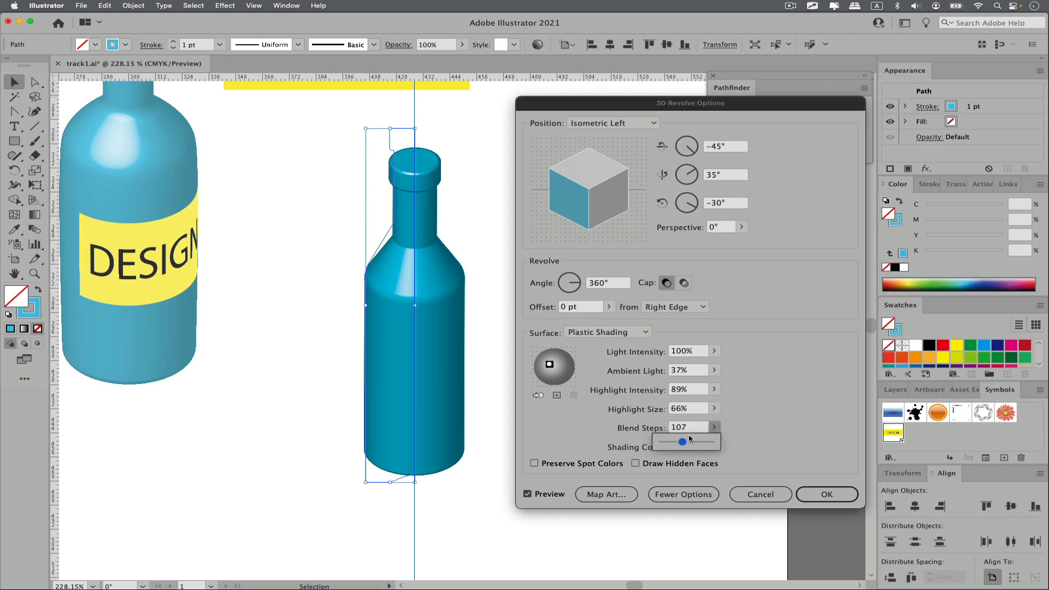
pyautogui.moveTo(685, 445); pyautogui.dragTo(680, 445)
pyautogui.click(812, 386)
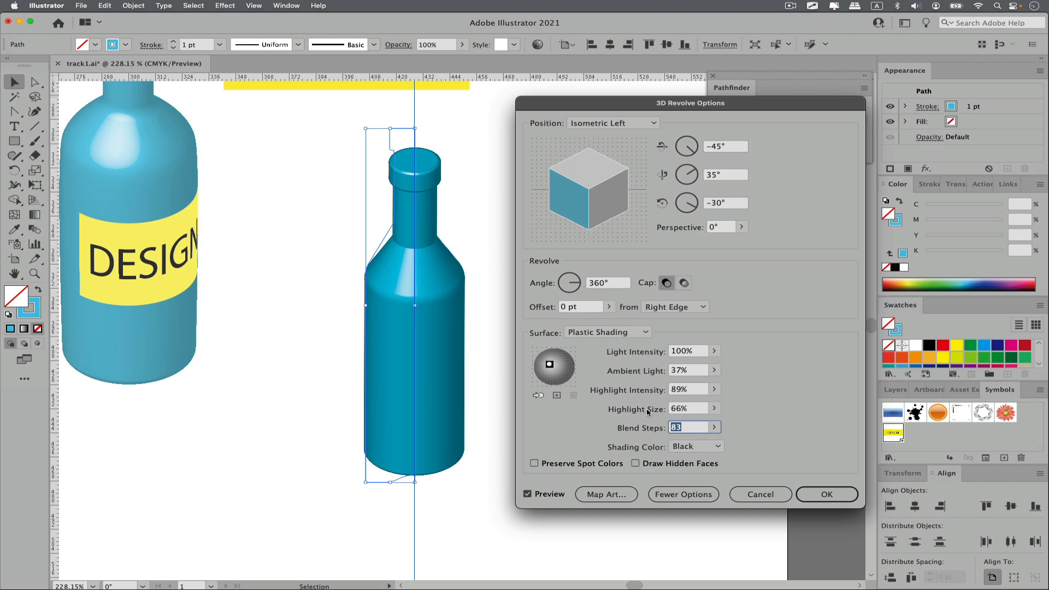
pyautogui.moveTo(689, 105); pyautogui.dragTo(667, 81)
pyautogui.click(806, 470)
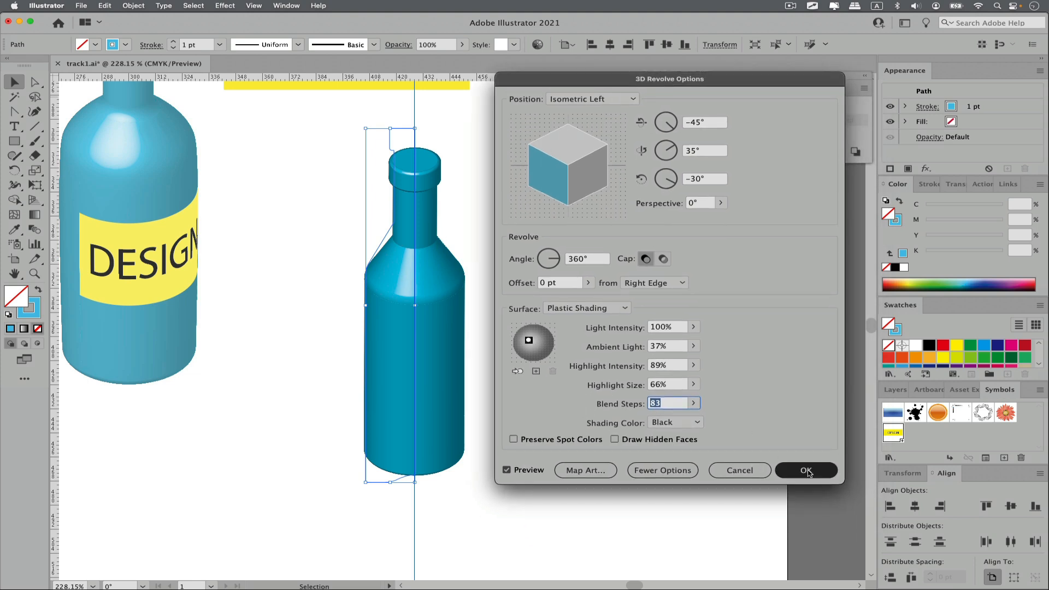
pyautogui.click(519, 342)
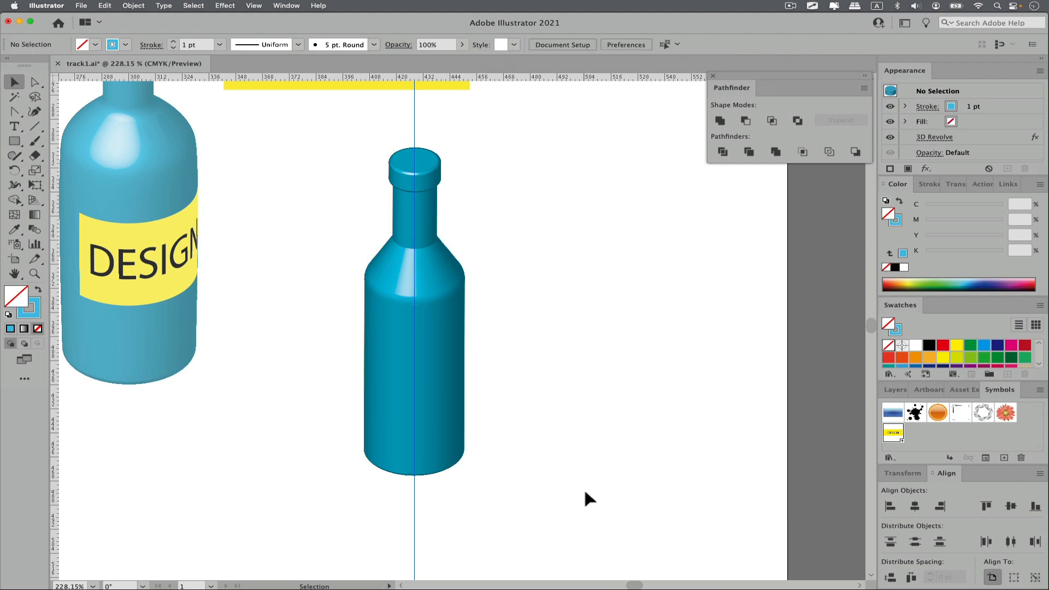
# - Select the cap's anchor points on the bottle profile with Direct Selection and move them up to lengthen the neck
pyautogui.click(447, 315)
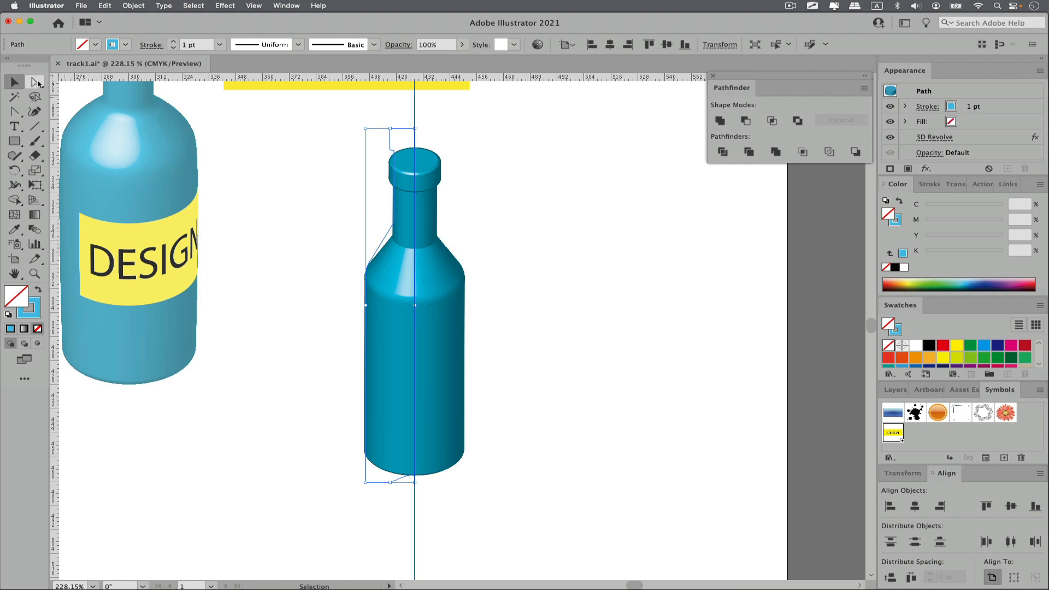
pyautogui.click(36, 82)
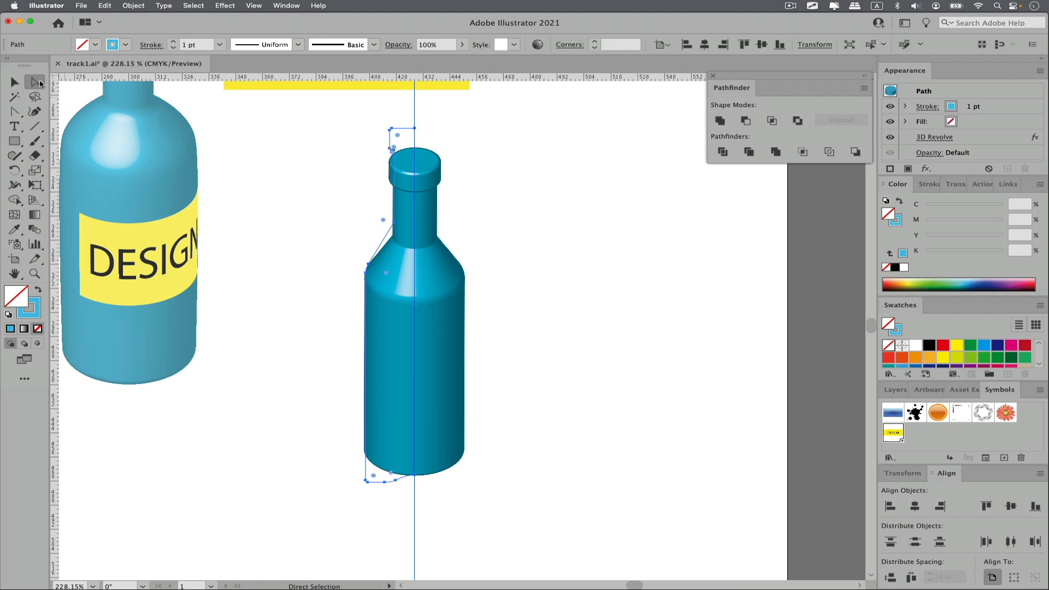
pyautogui.moveTo(364, 110); pyautogui.dragTo(422, 174)
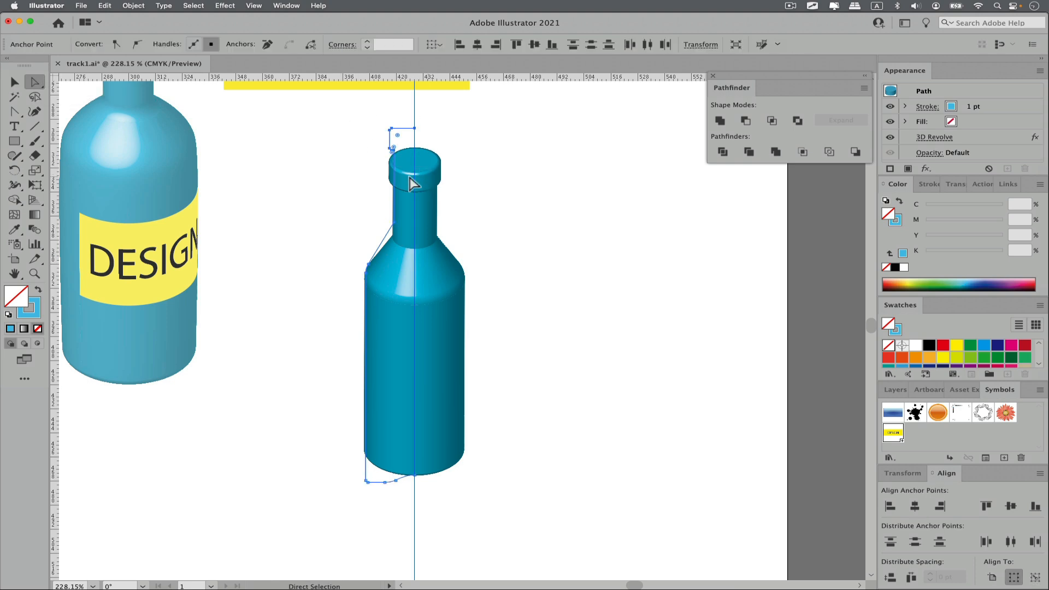
pyautogui.click(458, 204)
pyautogui.click(414, 130)
pyautogui.click(449, 187)
pyautogui.click(415, 131)
pyautogui.moveTo(416, 131); pyautogui.dragTo(415, 112)
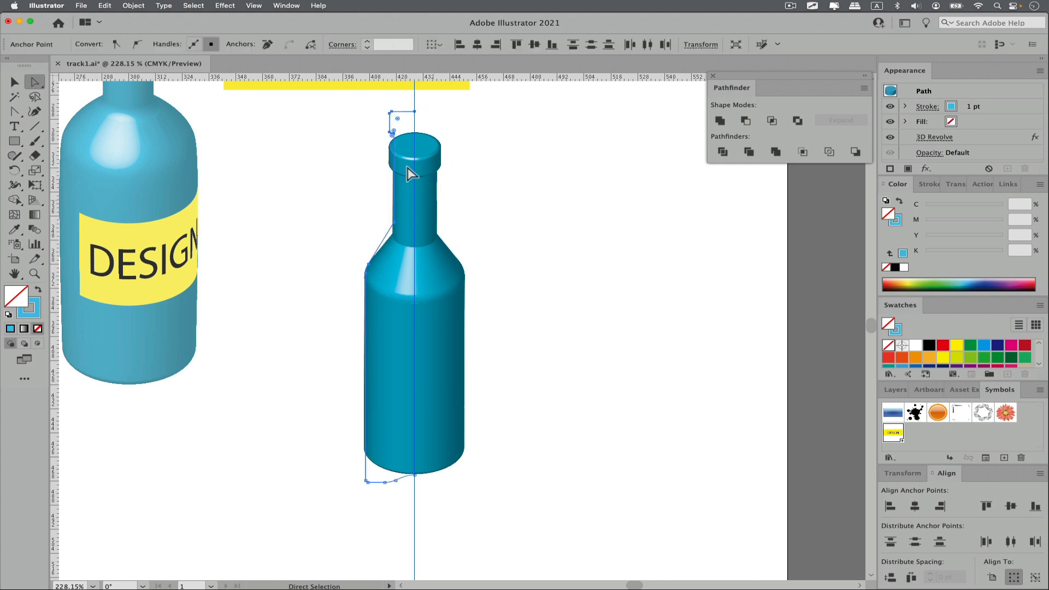
# - Move the anchor point where the neck meets the shoulder slightly down to flatten the bottle's shoulder
pyautogui.moveTo(398, 222); pyautogui.dragTo(395, 231)
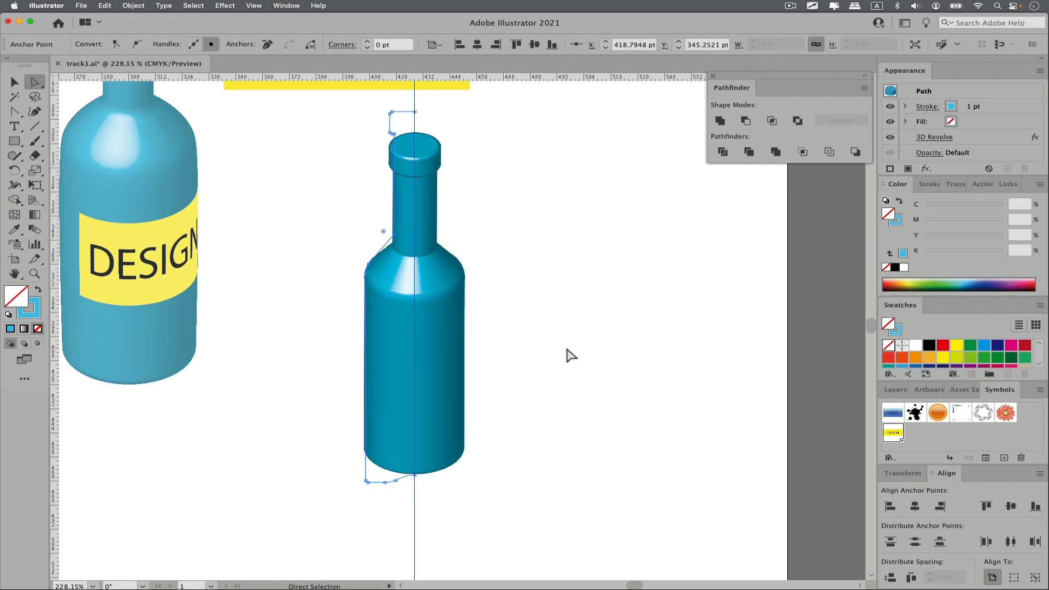
pyautogui.click(563, 405)
pyautogui.click(419, 285)
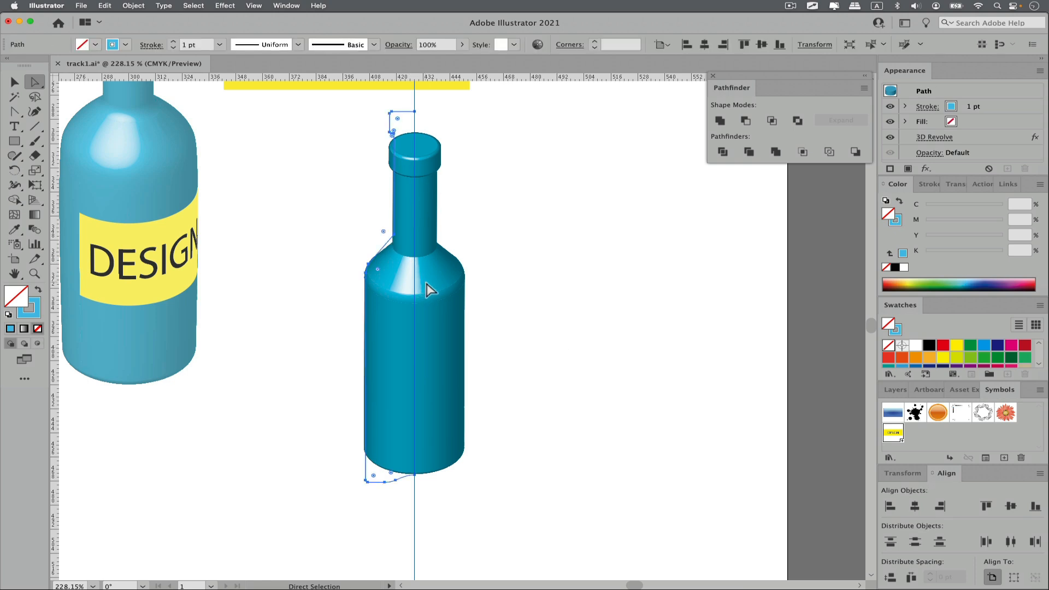
pyautogui.press('v')
# - Duplicate the revolved bottle into the empty space to its right
pyautogui.click(562, 206)
pyautogui.press('space')
pyautogui.scroll(-5, 581, 269)
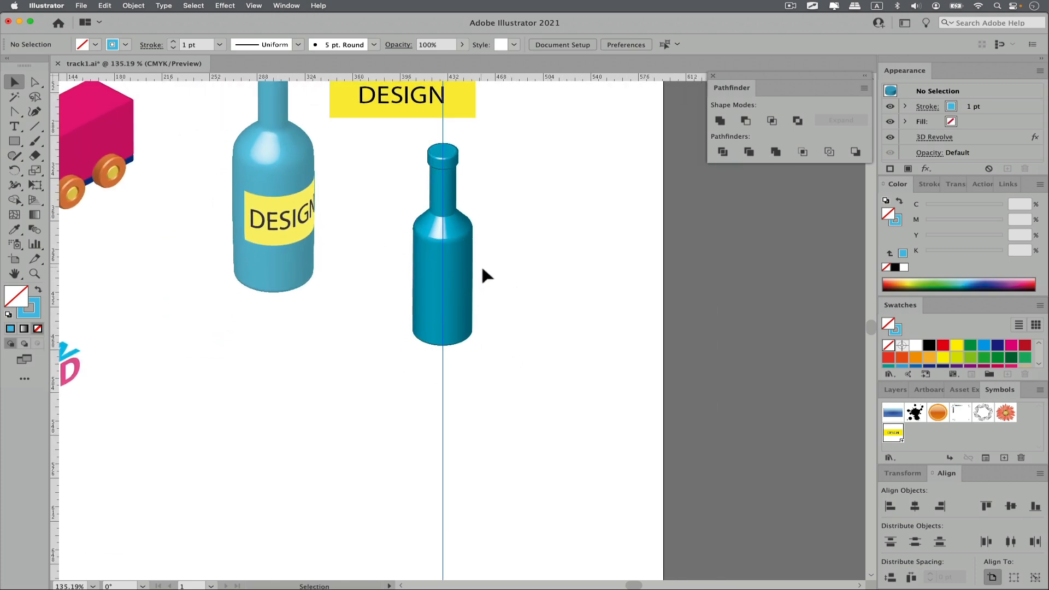
pyautogui.moveTo(466, 284); pyautogui.dragTo(586, 285)
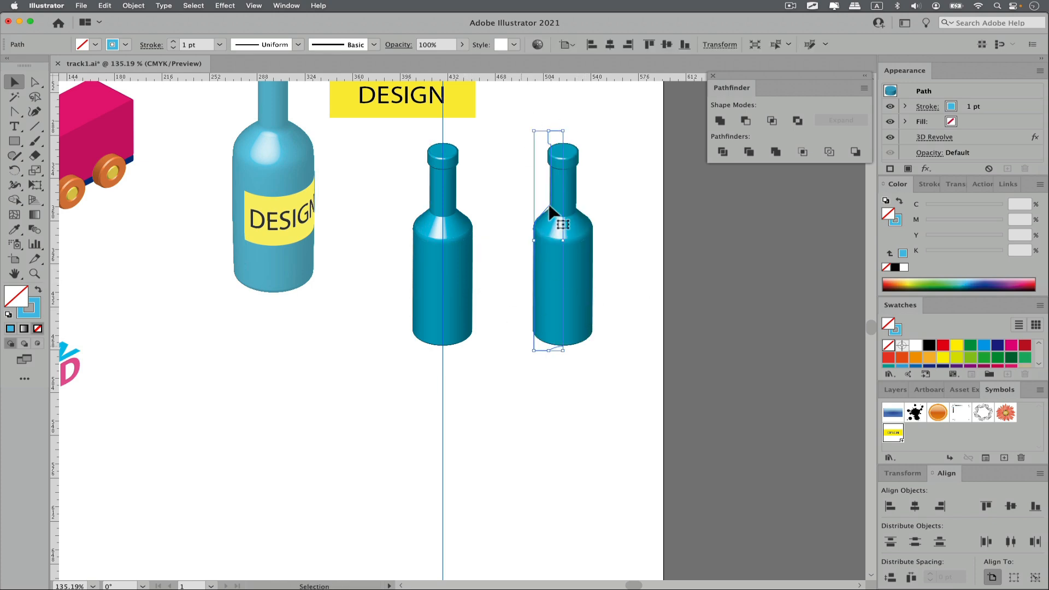
# - Check the copy's 3D Revolve options without changing them and hide the effect to expose the plain profile path
pyautogui.click(933, 138)
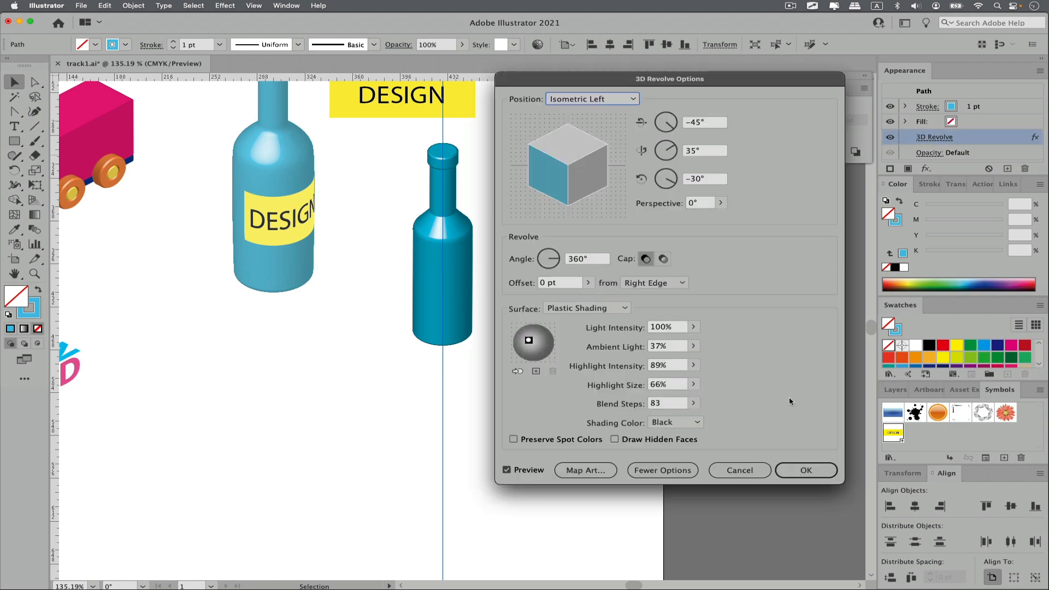
pyautogui.click(757, 466)
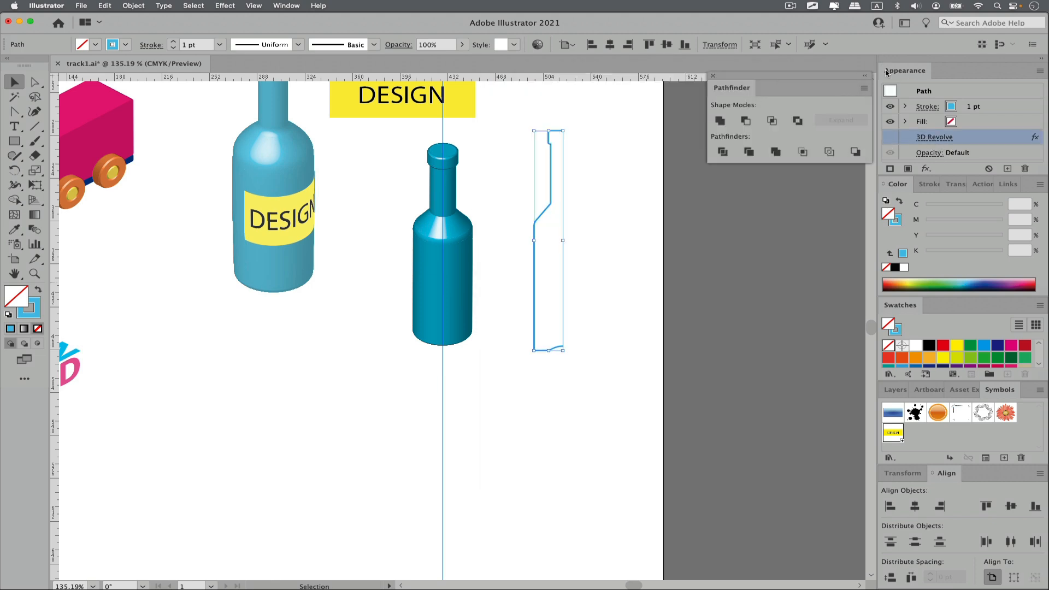
pyautogui.click(890, 140)
pyautogui.click(890, 140)
pyautogui.click(601, 231)
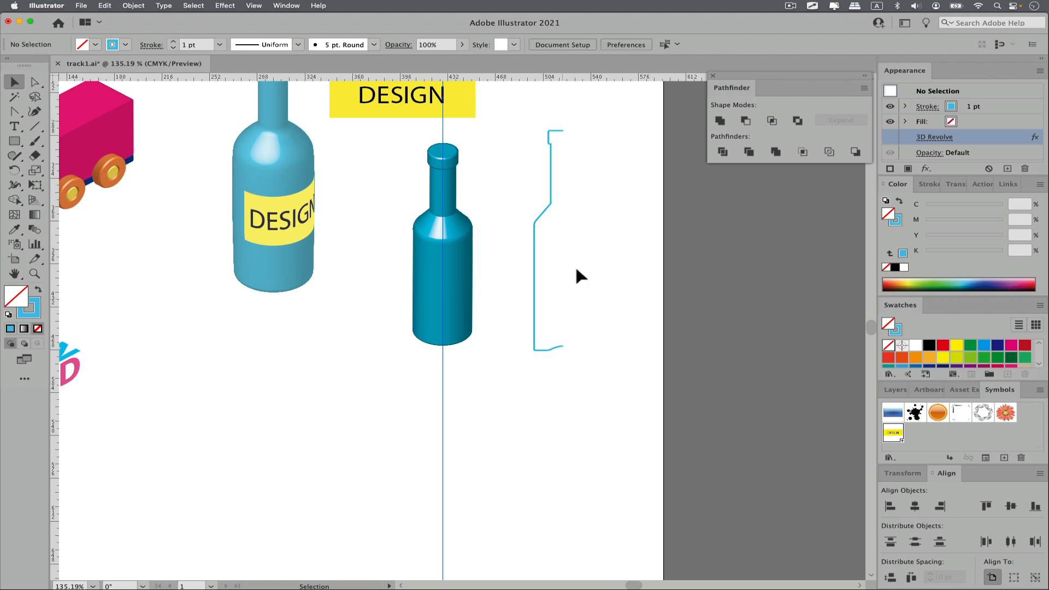
# - Select the copied profile path and tear off the Eraser and Scissors tool group as a floating set
pyautogui.press('super+space')
pyautogui.moveTo(574, 157); pyautogui.dragTo(630, 159)
pyautogui.click(527, 172)
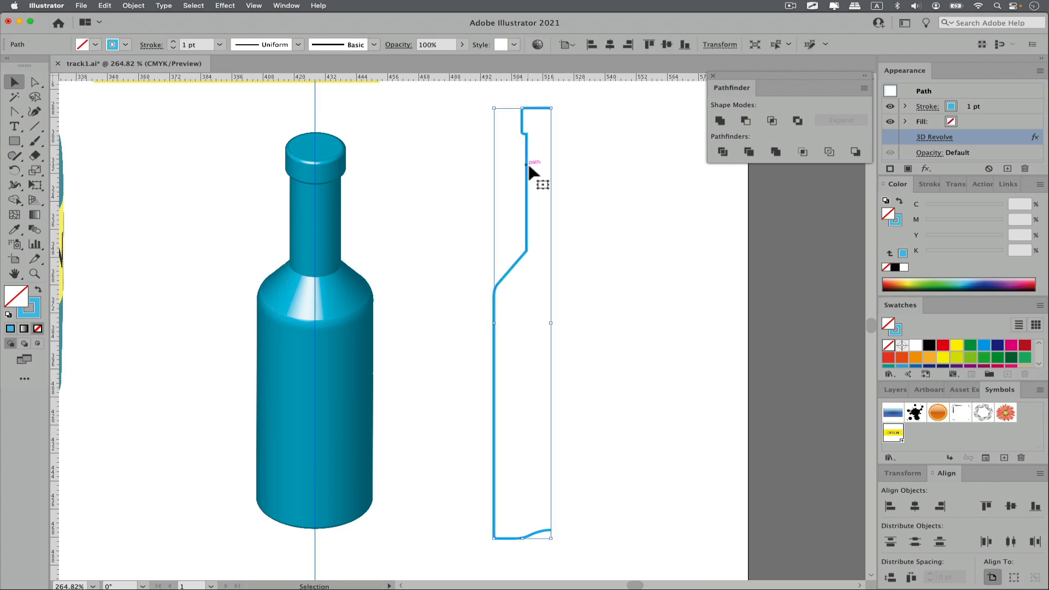
pyautogui.click(13, 159)
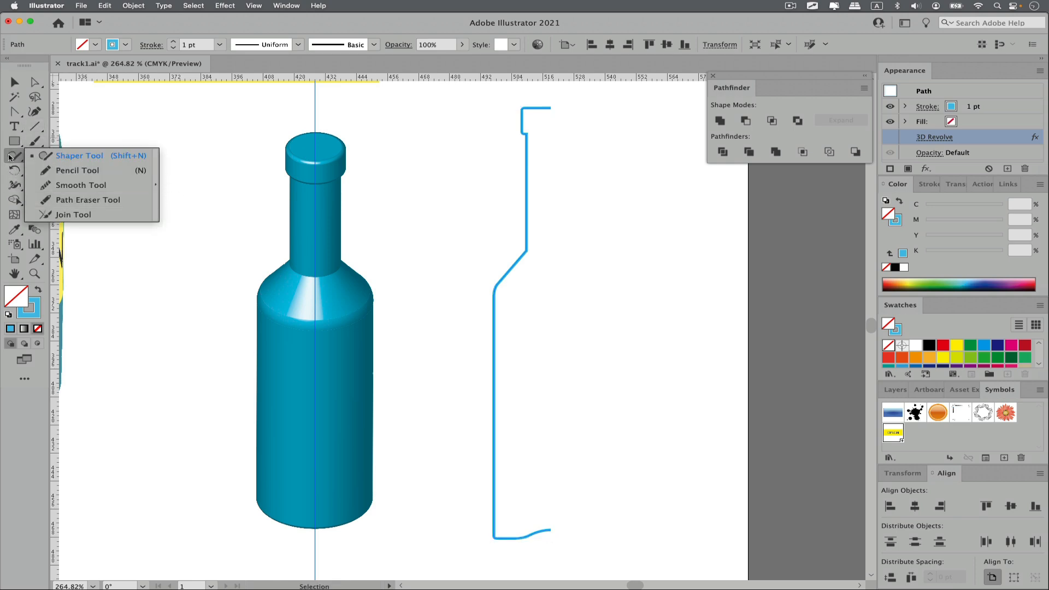
pyautogui.click(35, 156)
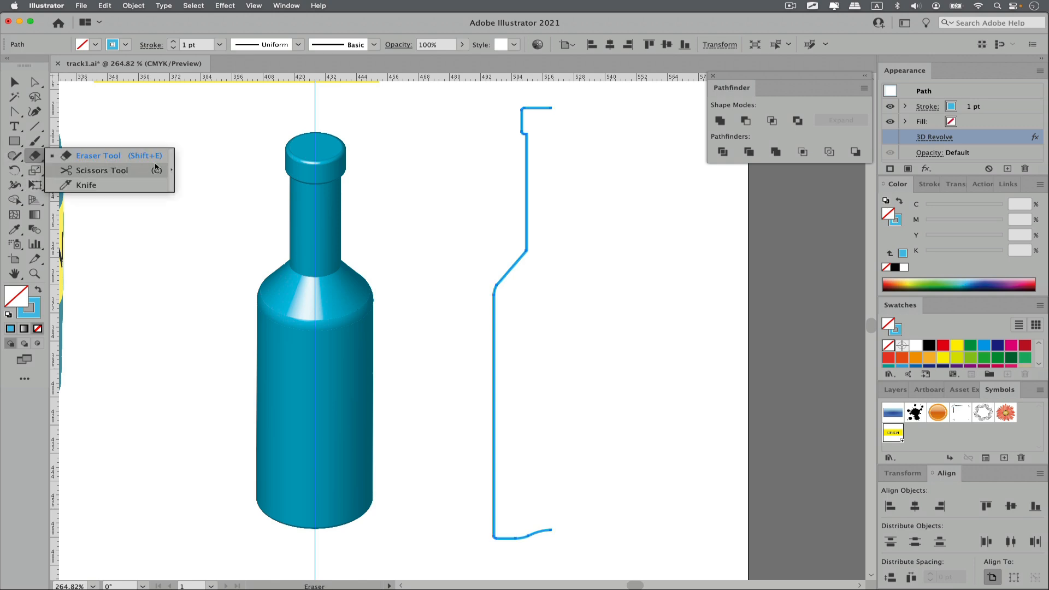
pyautogui.click(171, 170)
pyautogui.moveTo(52, 165)
pyautogui.mouseDown()
pyautogui.moveTo(248, 100)
pyautogui.moveTo(200, 99)
pyautogui.mouseUp()
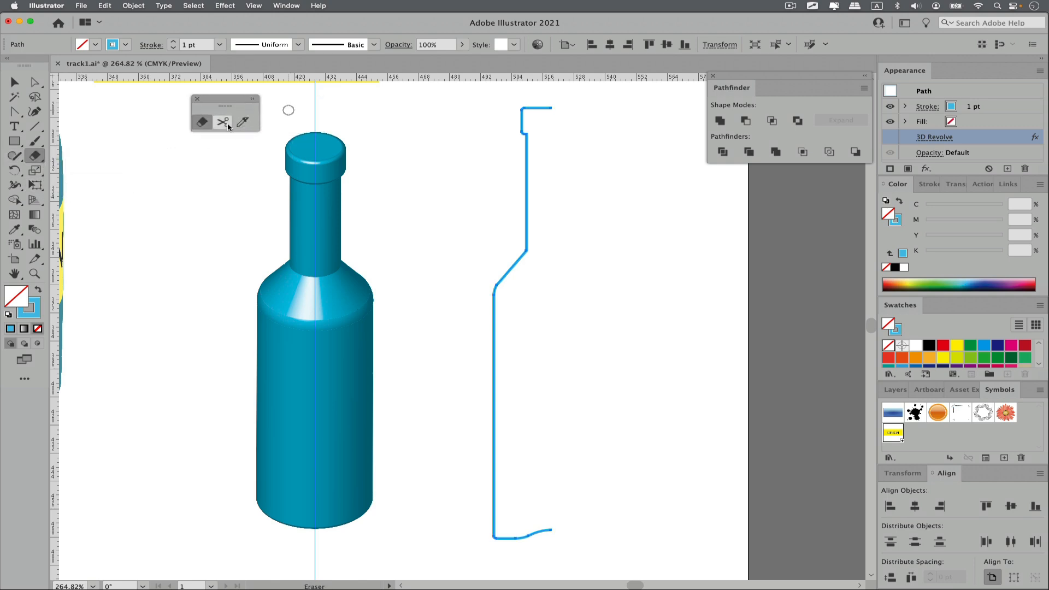
# - Cut the copied profile with the Scissors tool below the cap, at the shoulder's end and partway down the body
pyautogui.click(225, 125)
pyautogui.click(530, 137)
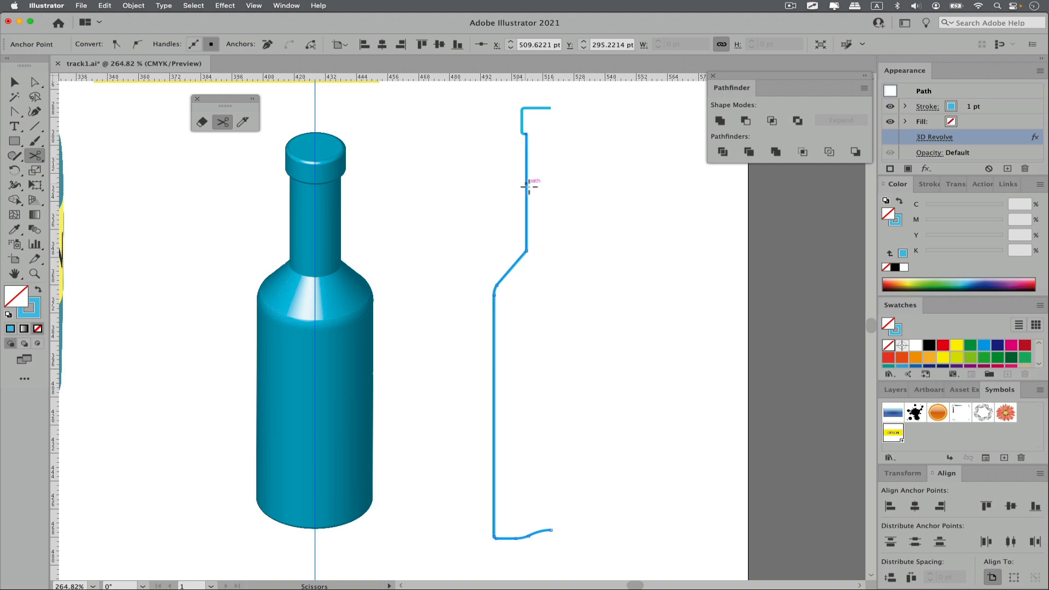
pyautogui.click(493, 296)
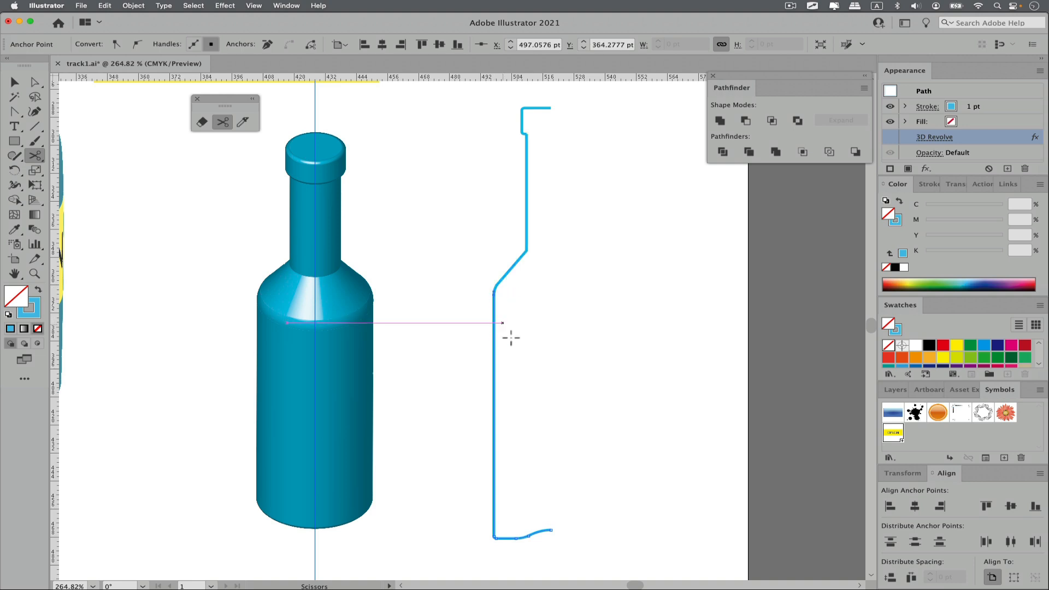
pyautogui.click(498, 438)
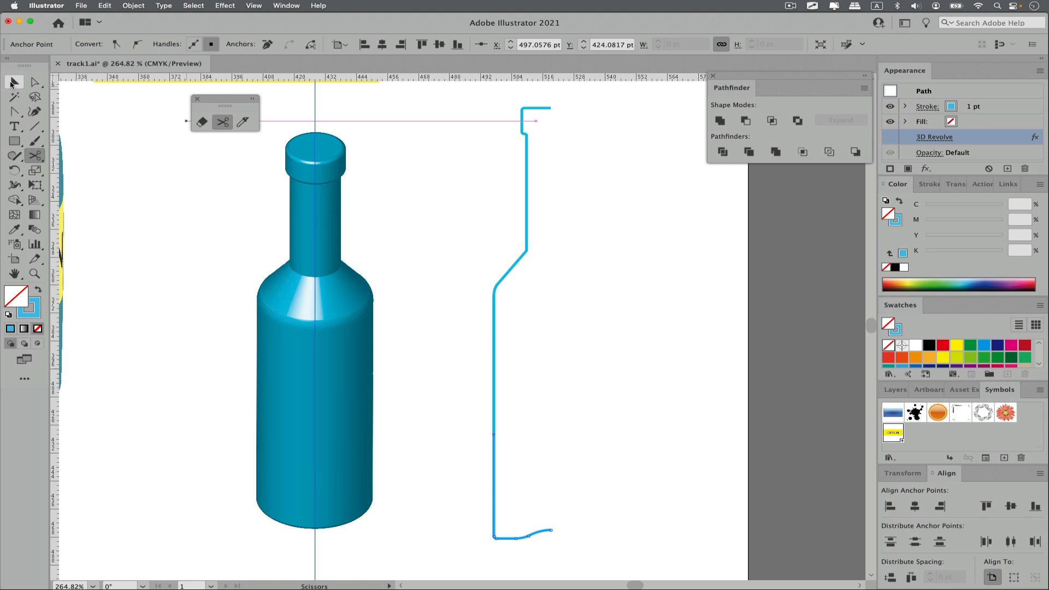
# - Move the cap, neck-and-shoulder and upper body segments apart sideways to test the cuts
pyautogui.click(13, 82)
pyautogui.click(477, 172)
pyautogui.moveTo(522, 125); pyautogui.dragTo(508, 122)
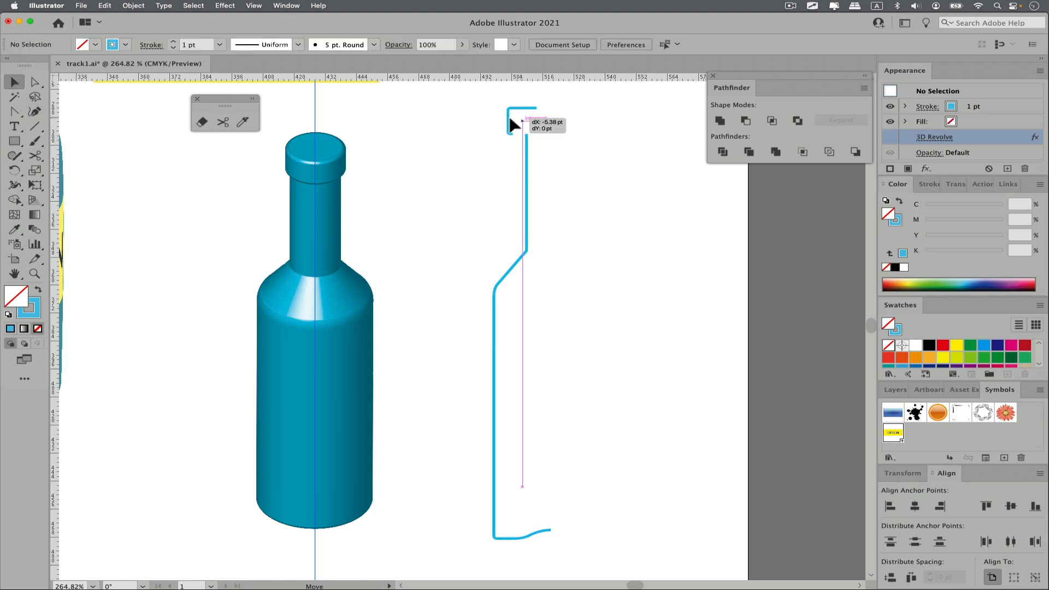
pyautogui.click(611, 262)
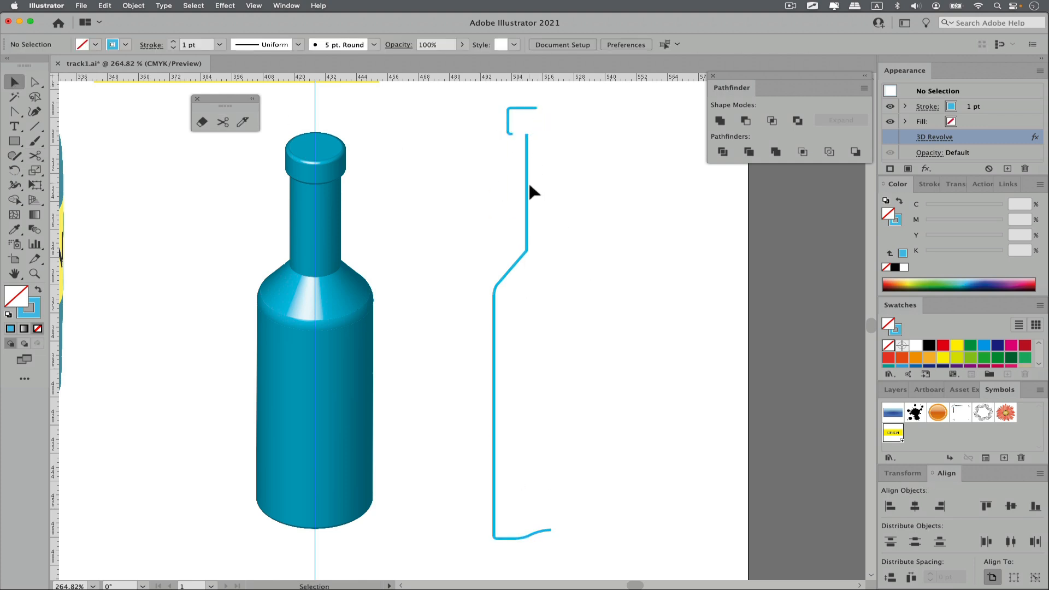
pyautogui.moveTo(529, 186); pyautogui.dragTo(545, 186)
pyautogui.click(585, 282)
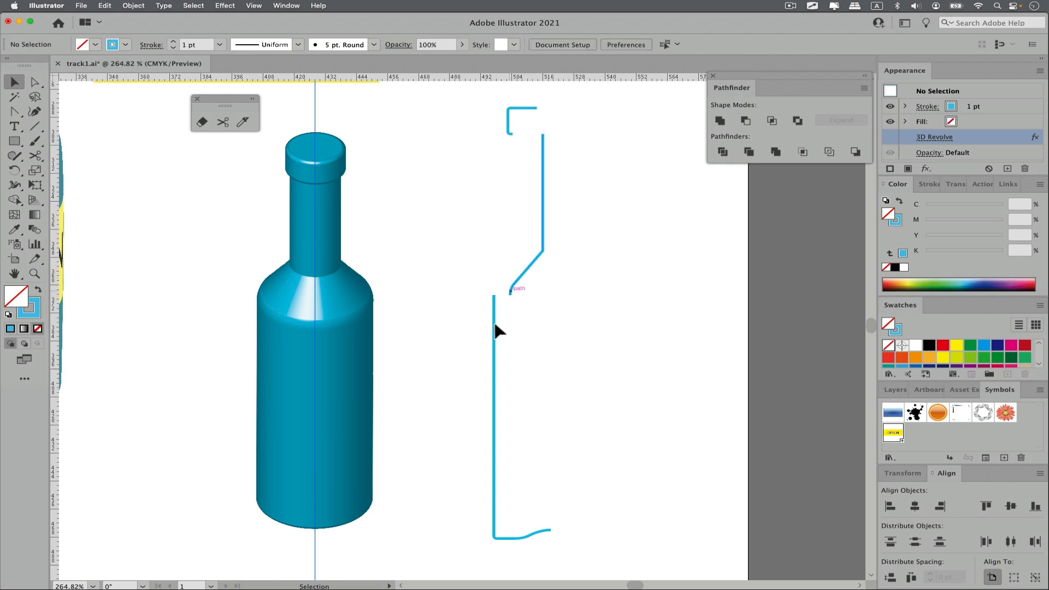
pyautogui.moveTo(498, 340); pyautogui.dragTo(483, 363)
pyautogui.click(569, 362)
pyautogui.click(502, 372)
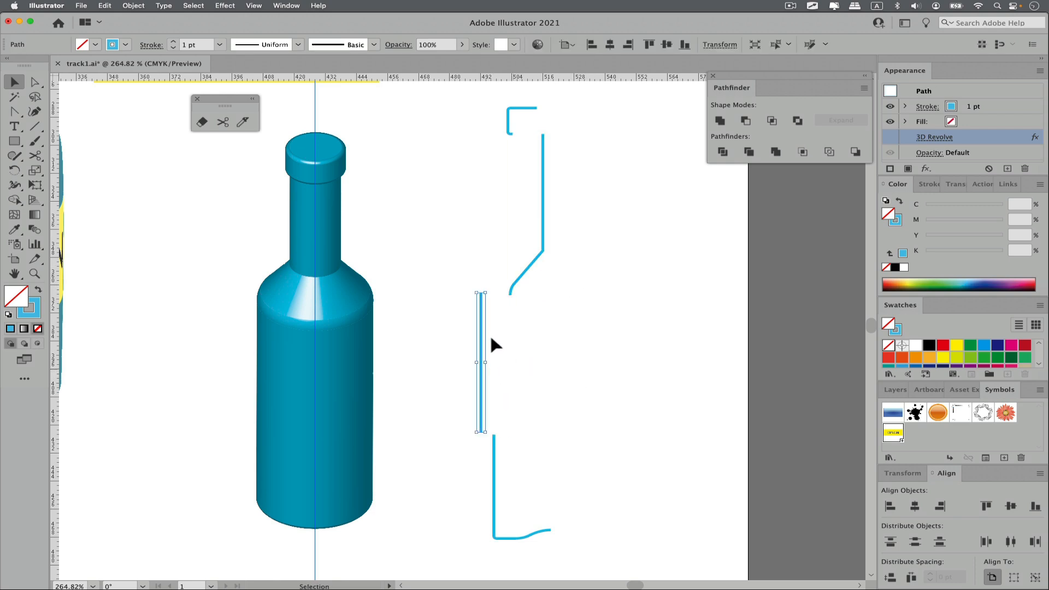
pyautogui.click(555, 436)
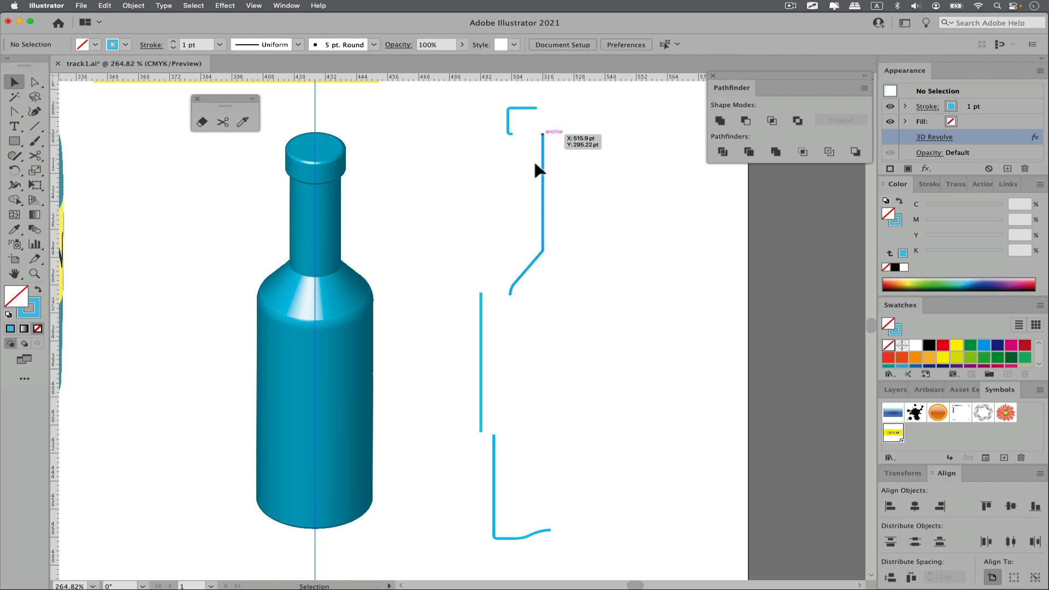
# - Undo the sideways moves so the cut profile segments line up again
pyautogui.press('super+z')
pyautogui.press('super+z')
pyautogui.press('shift+super+z')
pyautogui.press('shift+super+z')
pyautogui.press('shift+super+z')
pyautogui.click(569, 414)
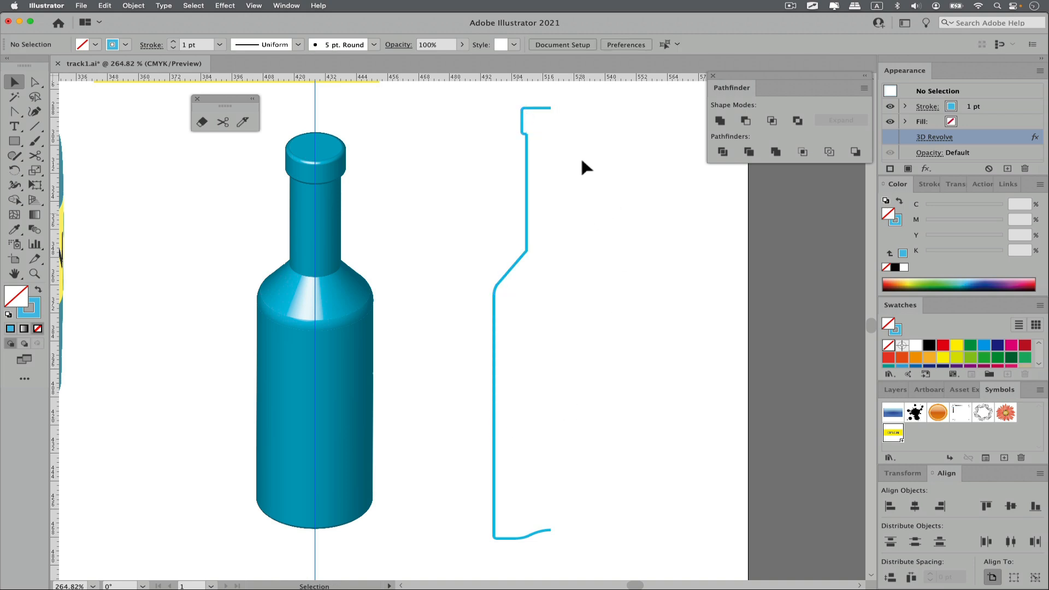
# - Give the cap segment of the cut profile a red stroke with no fill
pyautogui.moveTo(542, 125); pyautogui.dragTo(542, 127)
pyautogui.click(898, 223)
pyautogui.click(890, 284)
pyautogui.click(621, 282)
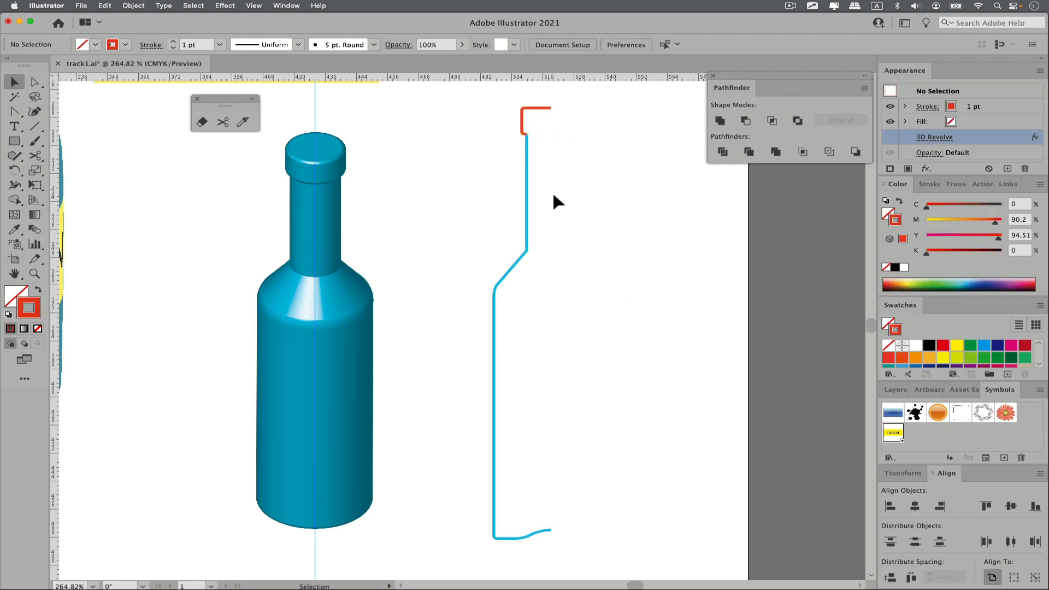
# - Give the upper body segment of the cut profile a dark blue stroke with no fill
pyautogui.click(517, 260)
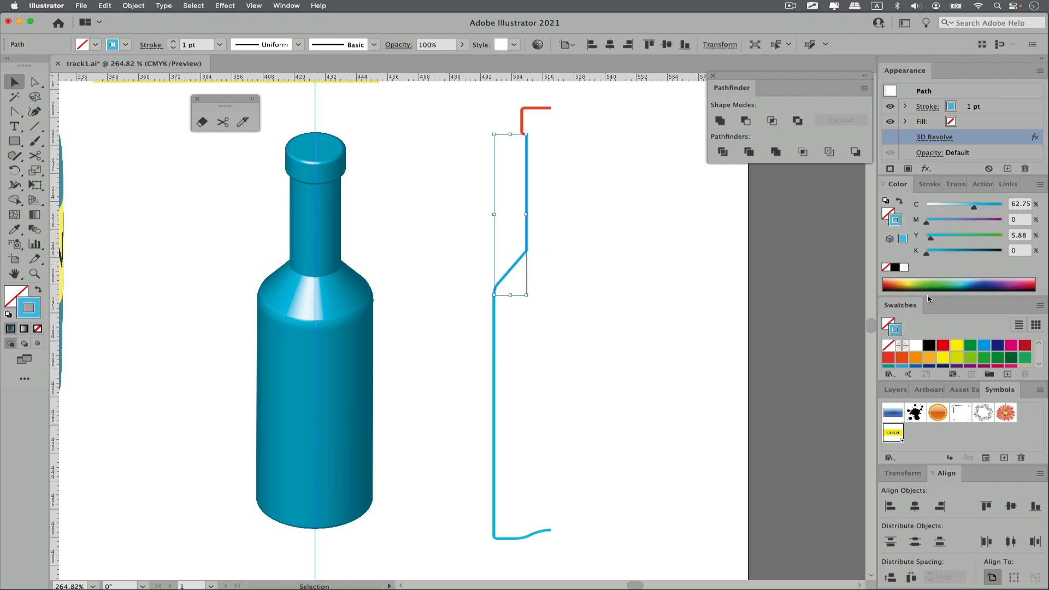
pyautogui.click(965, 285)
pyautogui.click(495, 382)
pyautogui.click(951, 207)
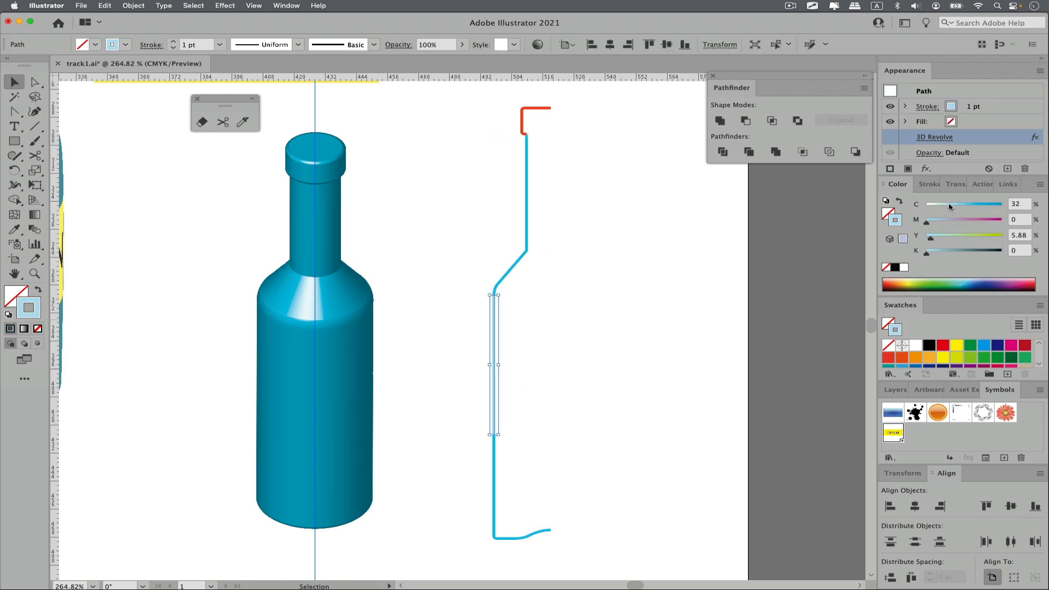
pyautogui.click(1000, 284)
pyautogui.click(757, 320)
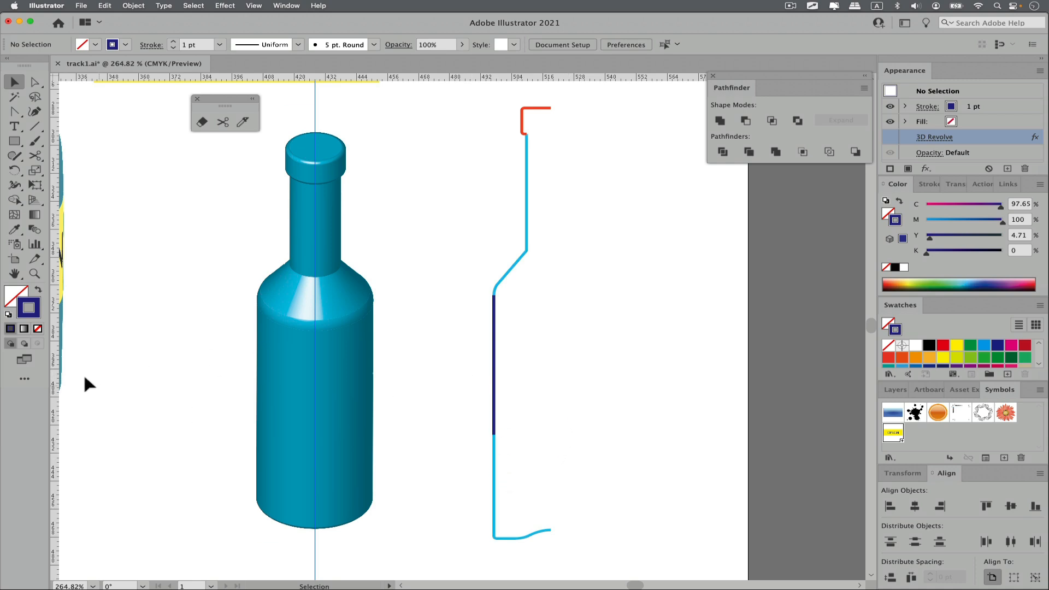
# - Place a vertical guide at the profile's open ends and show the 3D Revolve effect on all segments
pyautogui.moveTo(55, 391); pyautogui.dragTo(549, 393)
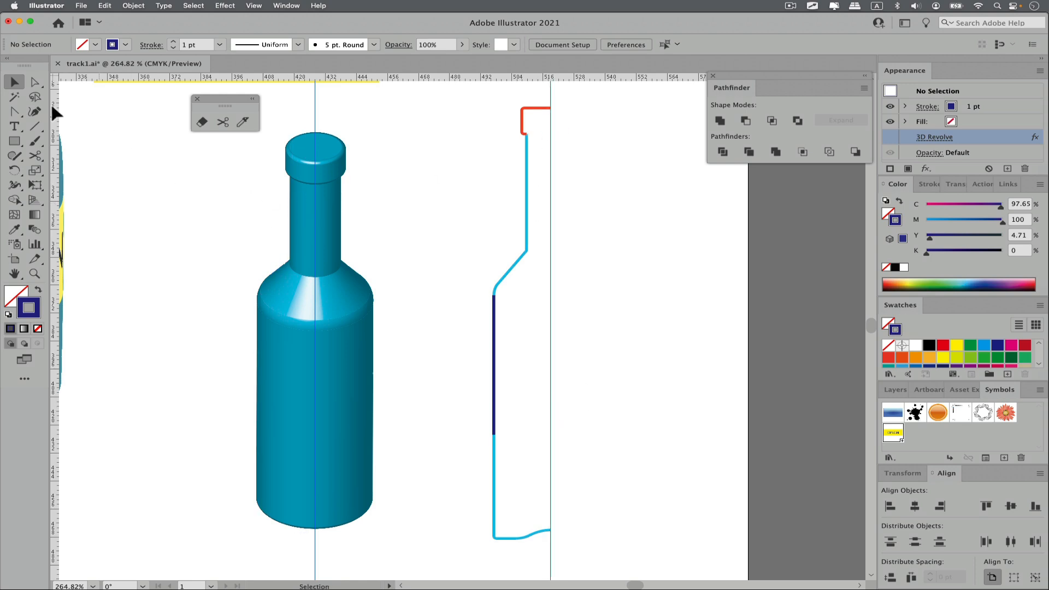
pyautogui.click(891, 137)
pyautogui.moveTo(485, 95); pyautogui.dragTo(533, 582)
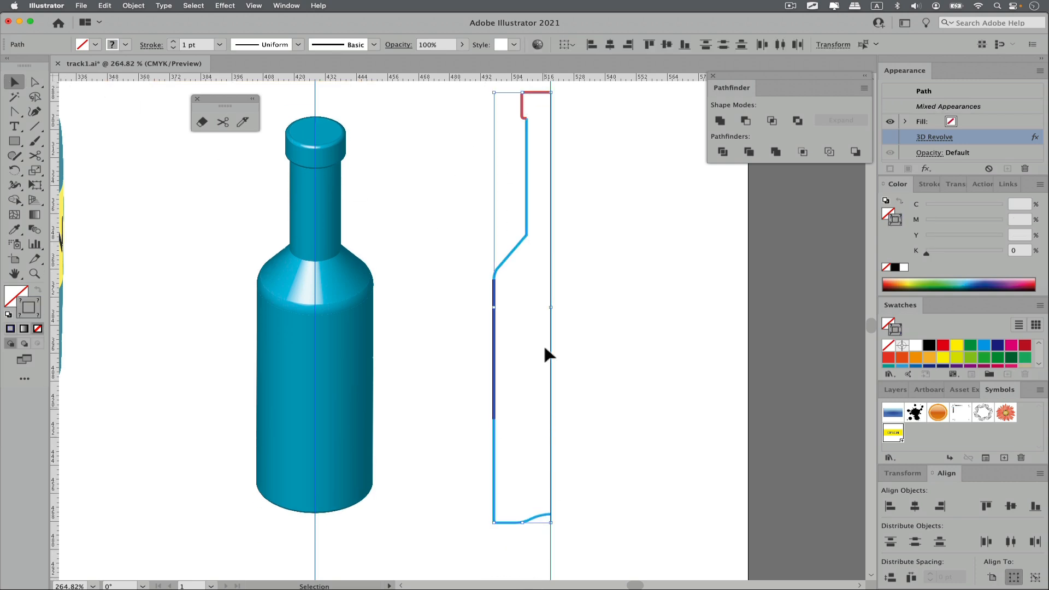
pyautogui.click(894, 139)
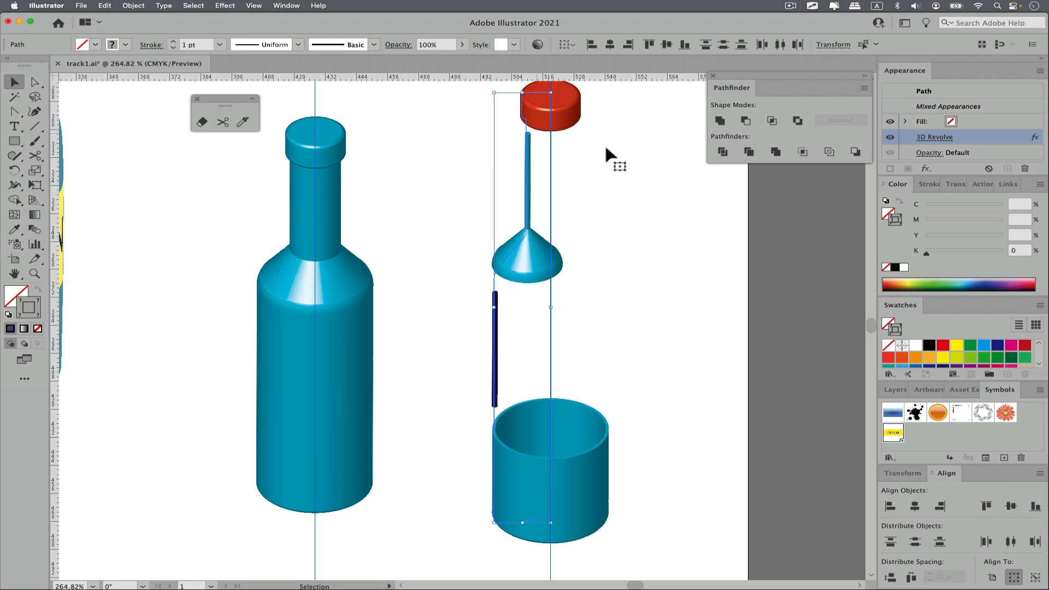
# - Try the Left Edge revolve axis on the separate segments, return to Right Edge, and cancel the 3D Revolve options
pyautogui.click(933, 136)
pyautogui.moveTo(645, 83); pyautogui.dragTo(821, 87)
pyautogui.click(830, 287)
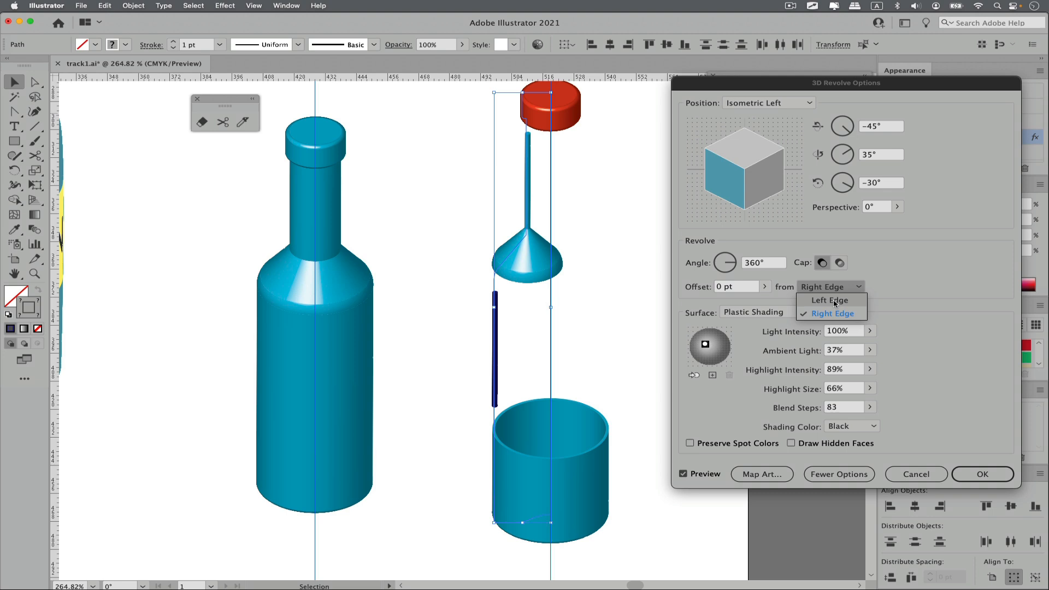
pyautogui.click(830, 300)
pyautogui.click(838, 288)
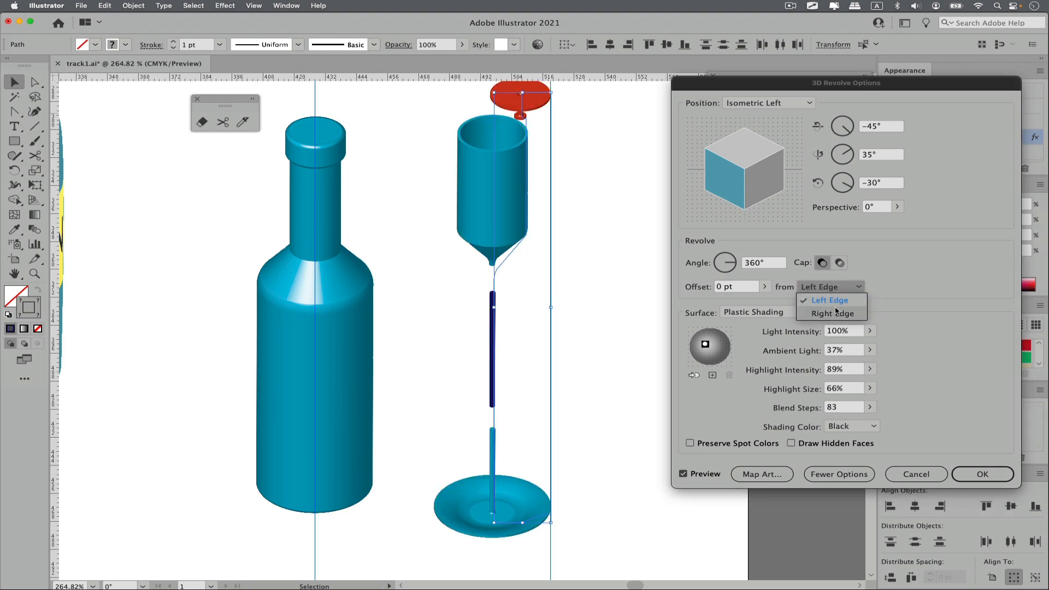
pyautogui.click(838, 313)
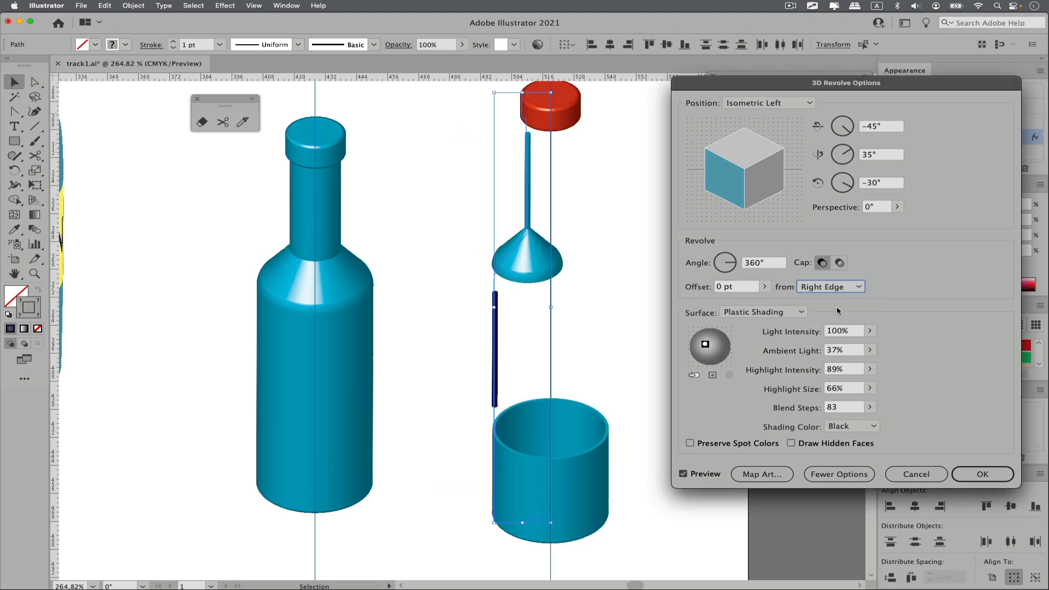
pyautogui.click(919, 474)
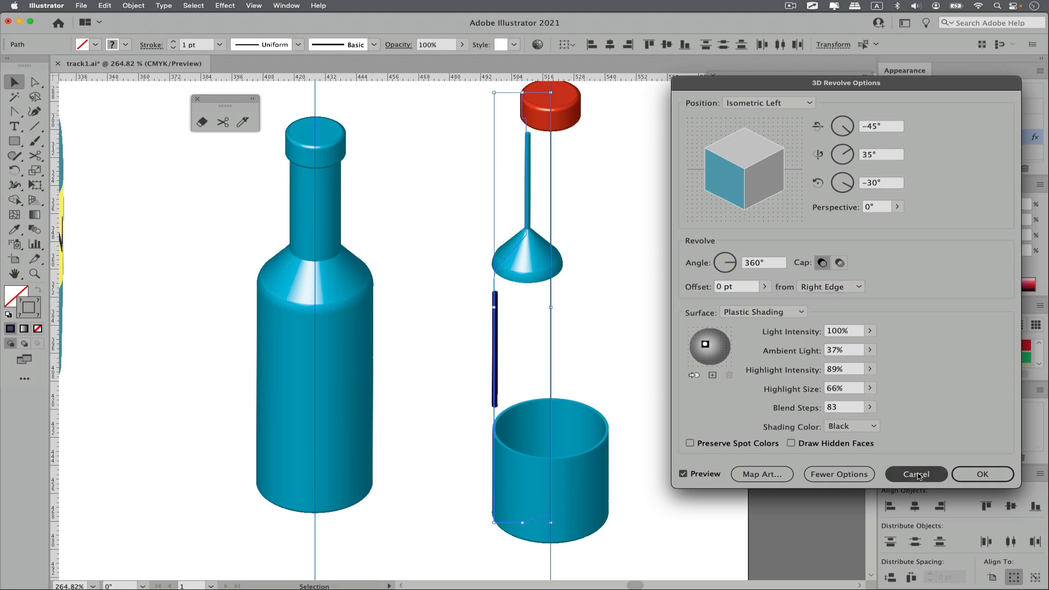
pyautogui.click(919, 484)
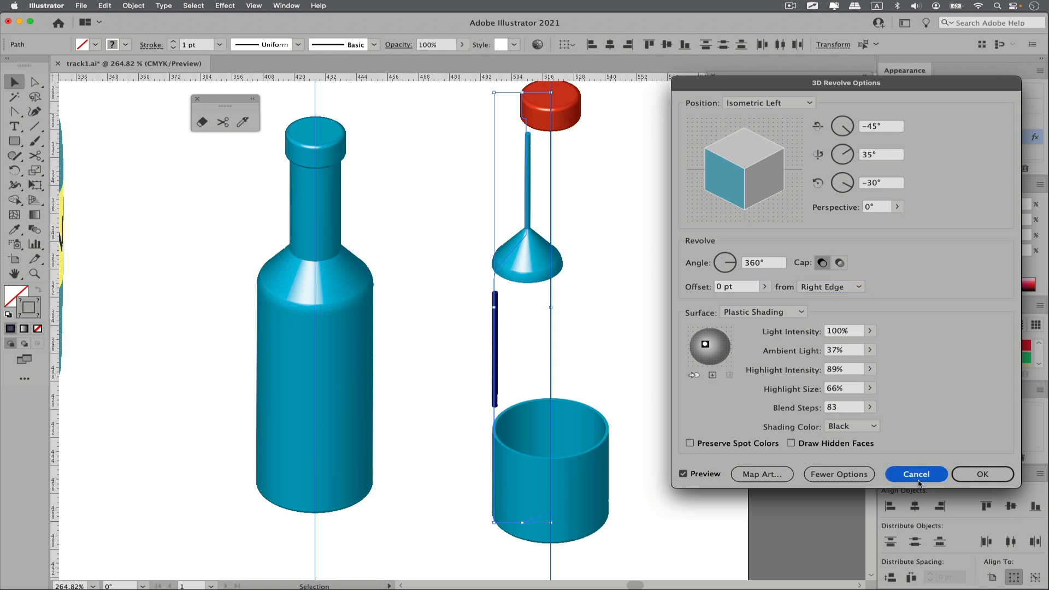
# - Remove the 3D Revolve effect from all segments of the cut profile
pyautogui.click(662, 289)
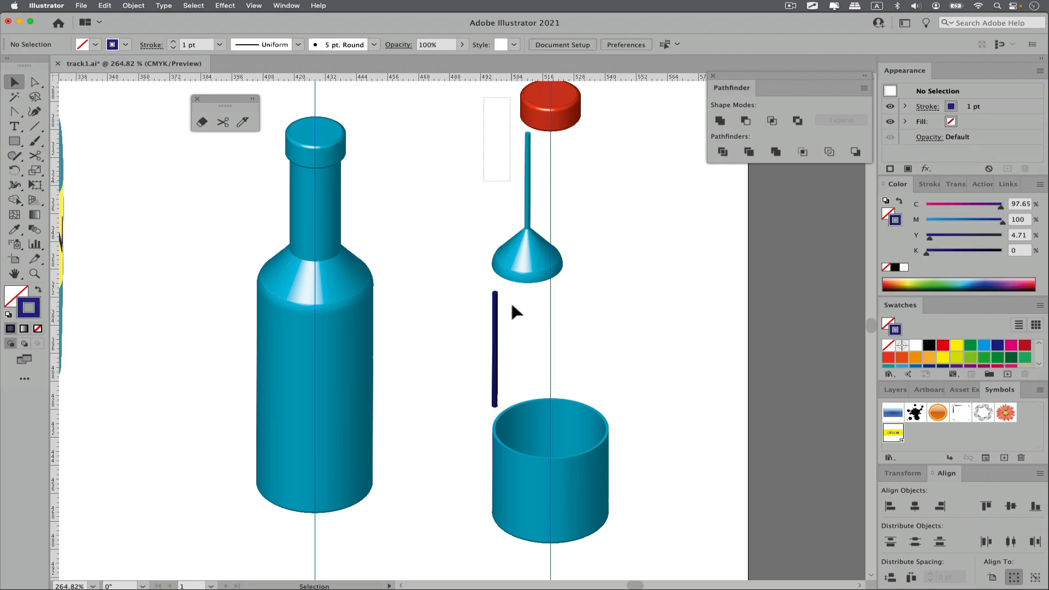
pyautogui.click(541, 482)
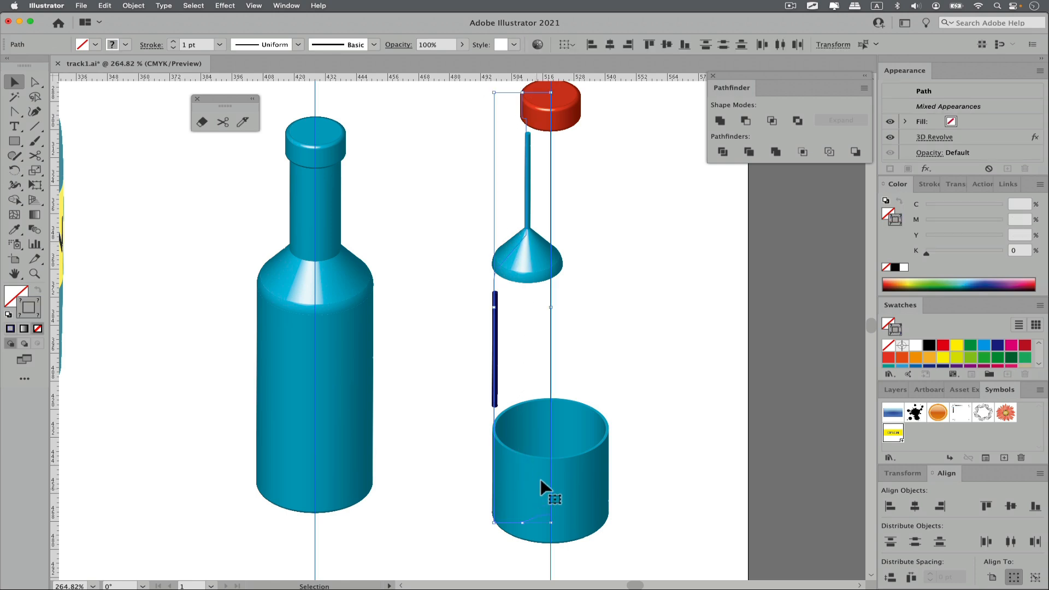
pyautogui.click(890, 137)
pyautogui.click(1025, 168)
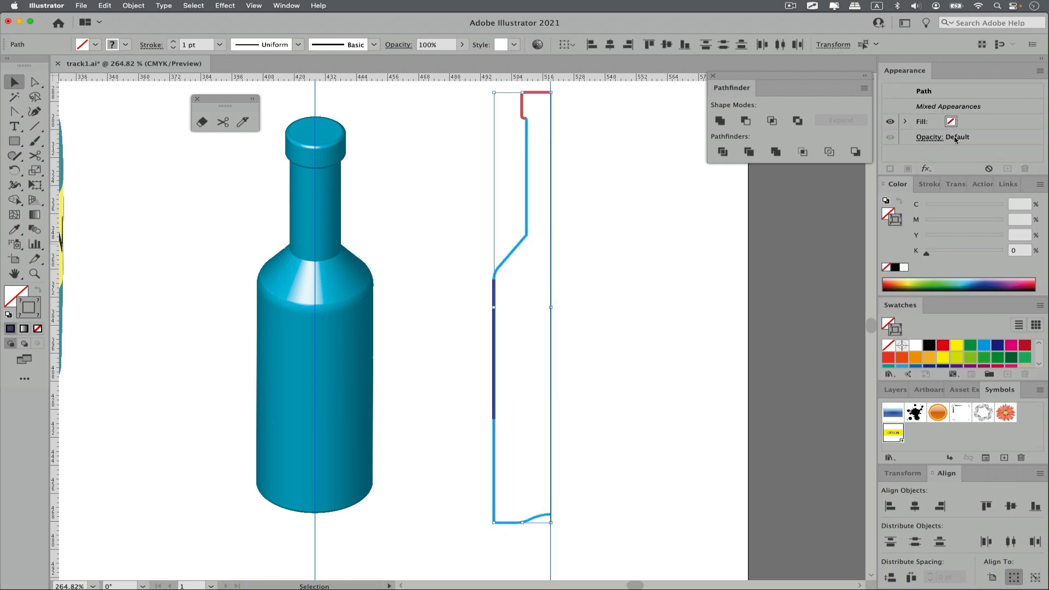
# - Group all the coloured segments of the cut profile into one object
pyautogui.moveTo(451, 90); pyautogui.dragTo(520, 543)
pyautogui.hotkey('ctrl', 'g')
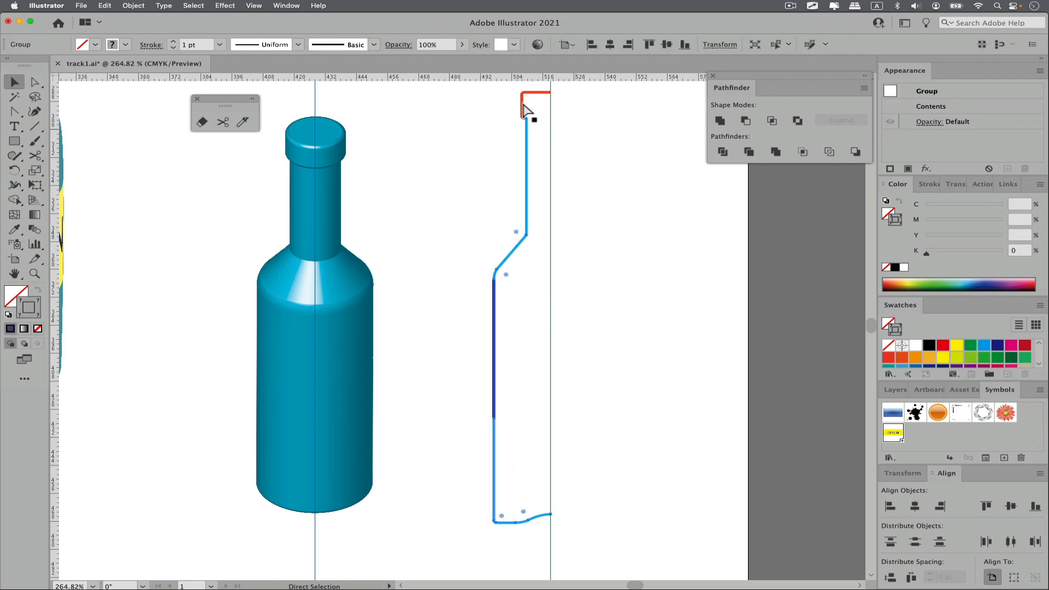
pyautogui.hotkey('ctrl', 'shift', 'g')
pyautogui.moveTo(497, 89); pyautogui.dragTo(526, 556)
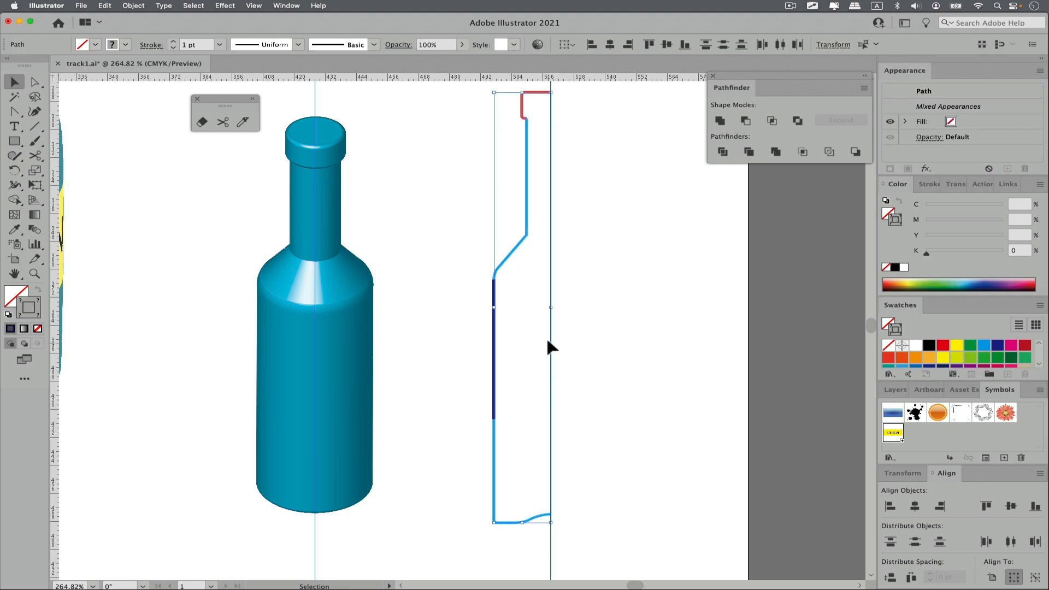
pyautogui.press('ctrl')
pyautogui.hotkey('ctrl', 'g')
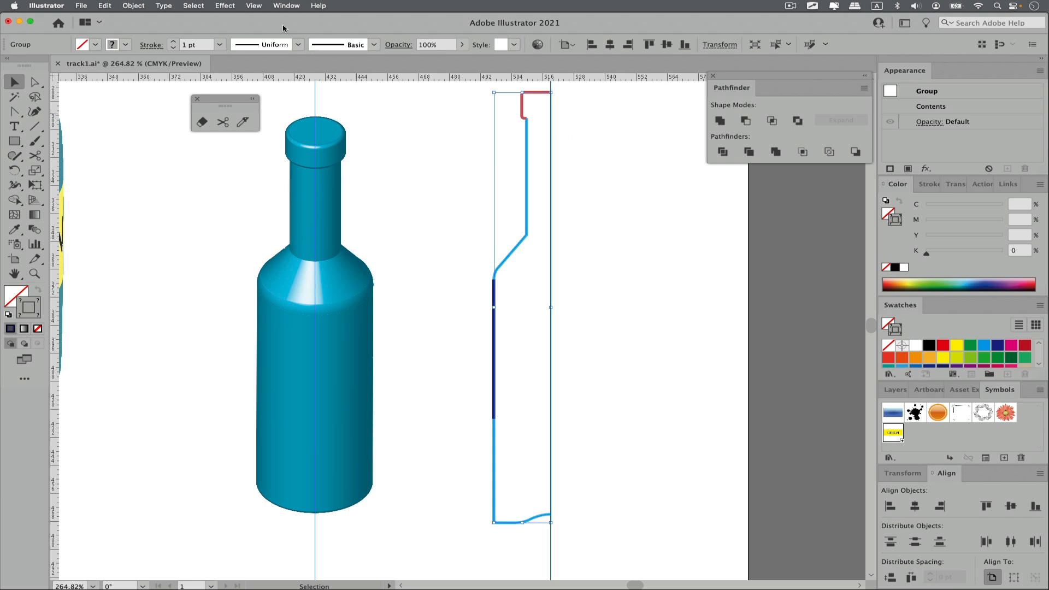
# - Try a 3D Revolve from the Right Edge on the grouped profile and cancel it
pyautogui.click(224, 6)
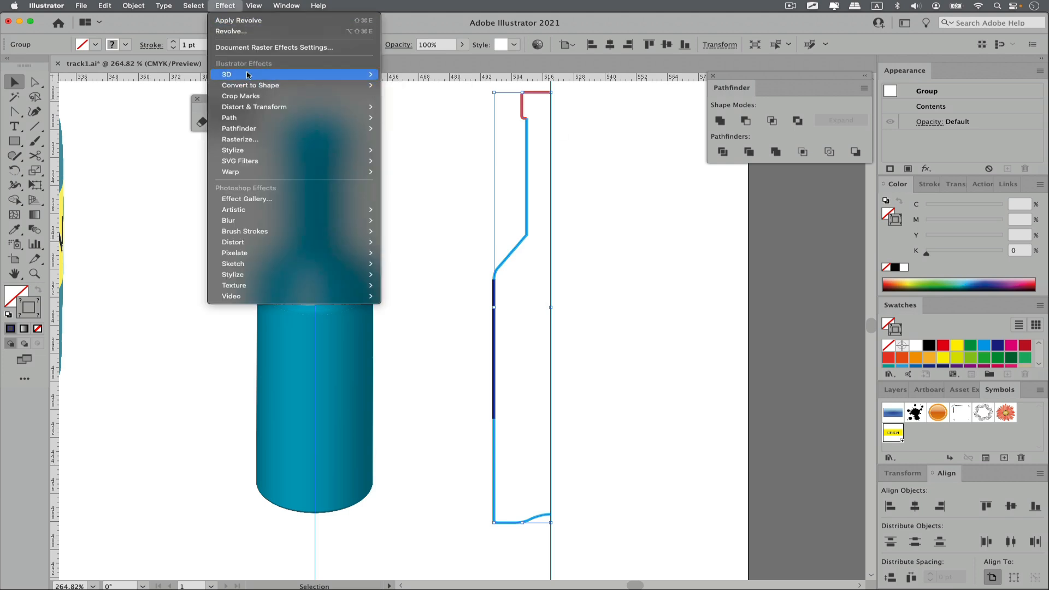
pyautogui.moveTo(247, 75)
pyautogui.click(403, 86)
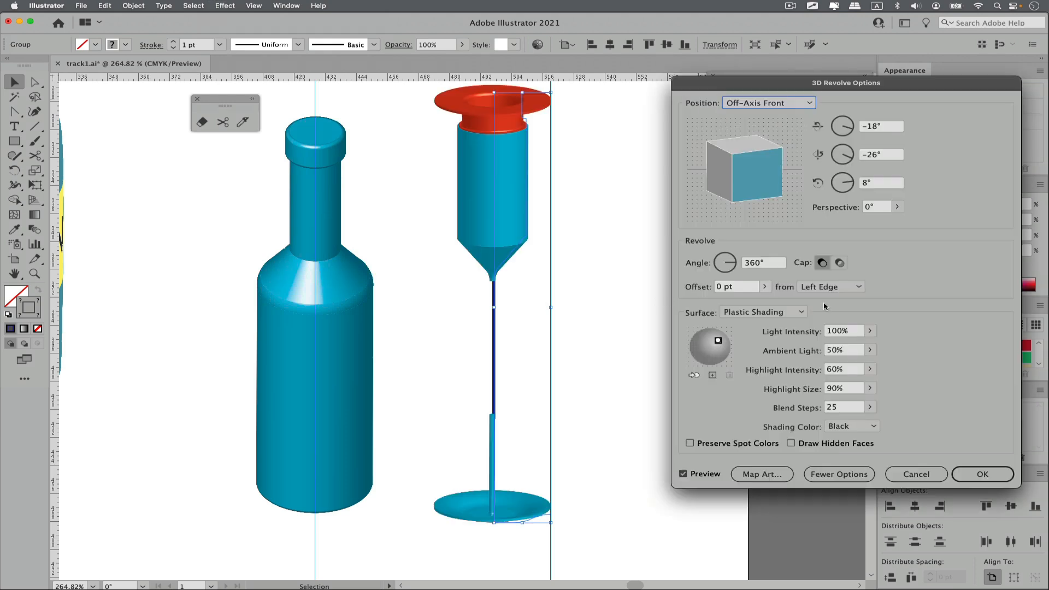
pyautogui.click(838, 288)
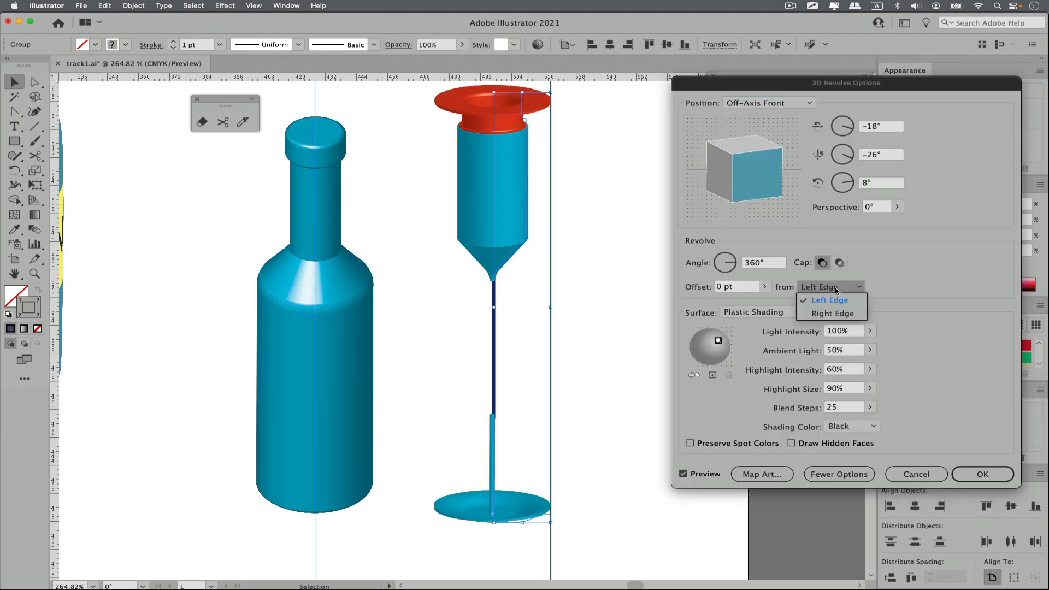
pyautogui.click(833, 314)
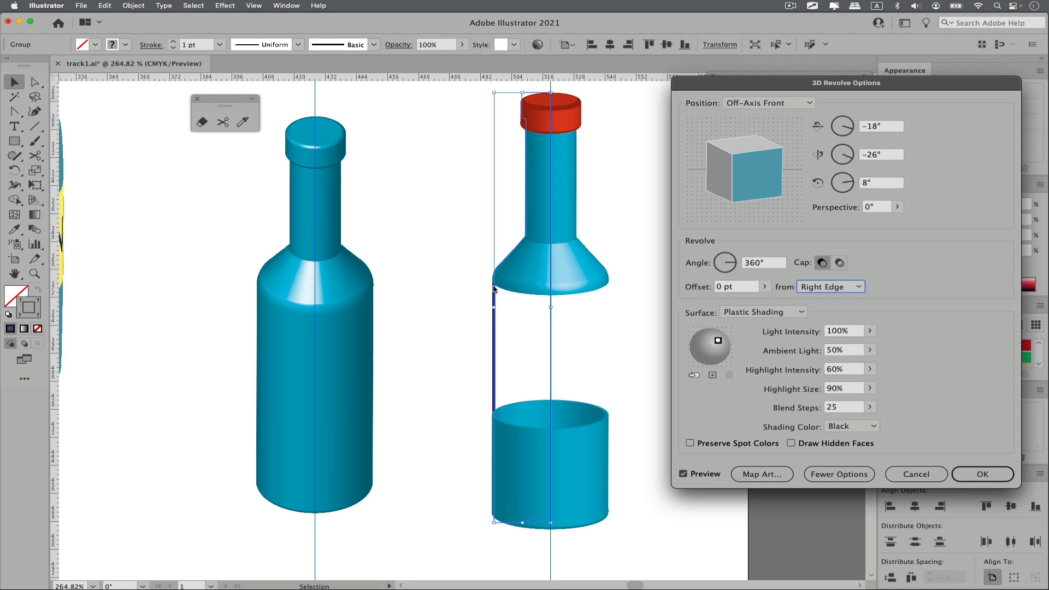
pyautogui.click(916, 475)
# - Switch the artwork to Outline view for close work on the cap of the cut profile
pyautogui.click(610, 315)
pyautogui.moveTo(597, 99); pyautogui.dragTo(382, 333)
pyautogui.keyDown('super'); pyautogui.click(615, 117); pyautogui.keyUp('super')
pyautogui.moveTo(579, 134); pyautogui.dragTo(553, 214)
pyautogui.moveTo(477, 406); pyautogui.dragTo(556, 240)
pyautogui.moveTo(464, 244); pyautogui.dragTo(494, 244)
pyautogui.press('super+y')
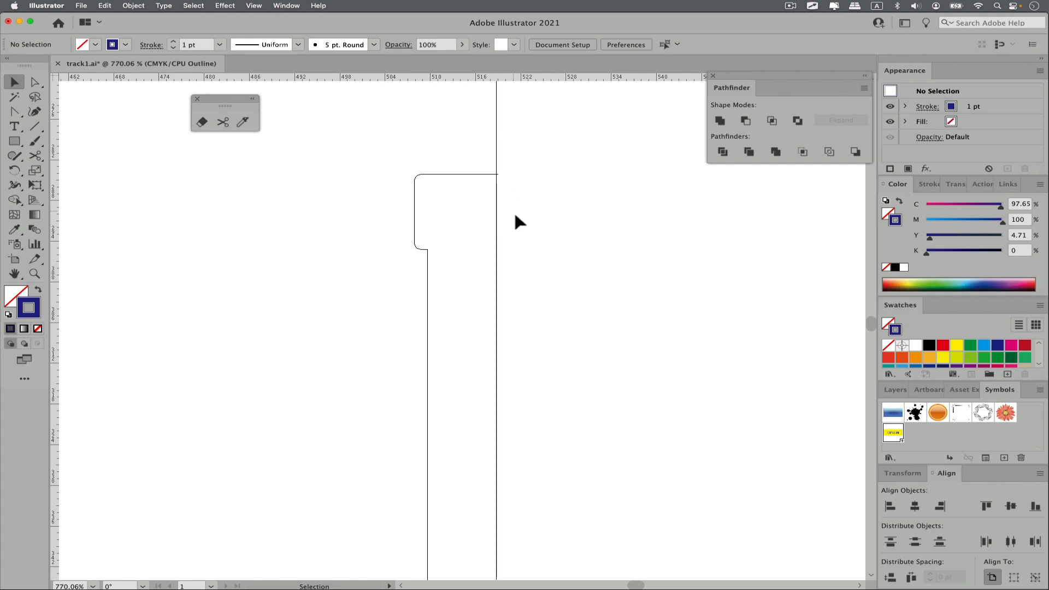
# - Extend the cap segment's lower end horizontally to the vertical guide with the Pen tool
pyautogui.click(421, 259)
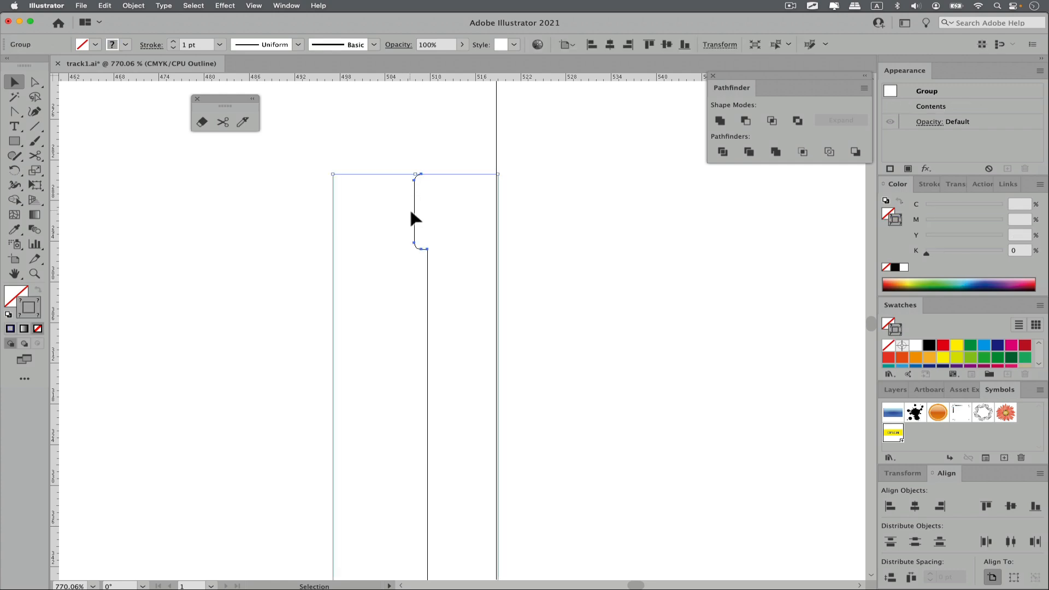
pyautogui.click(15, 111)
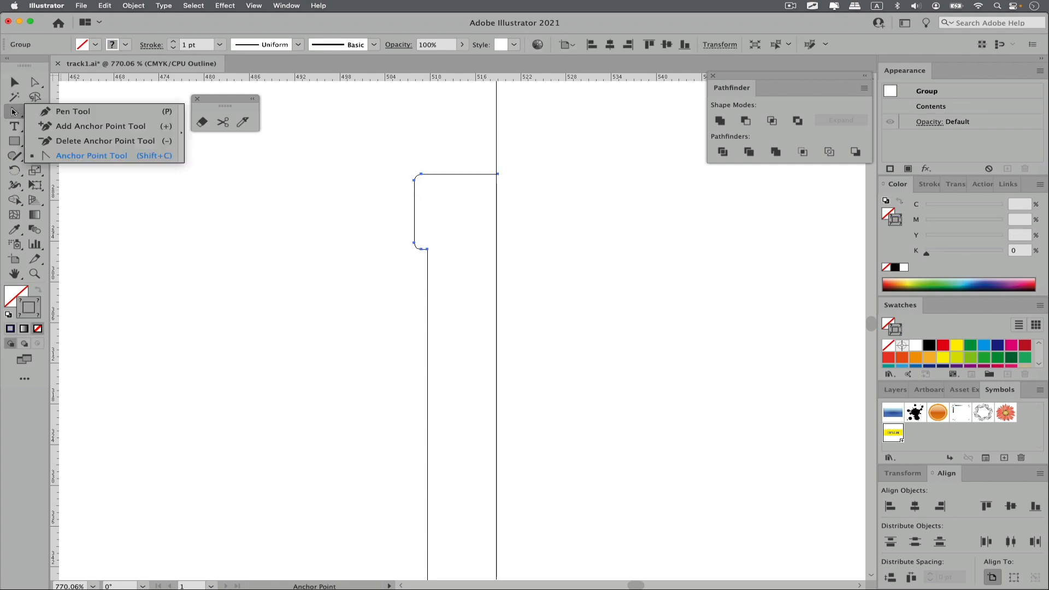
pyautogui.click(75, 110)
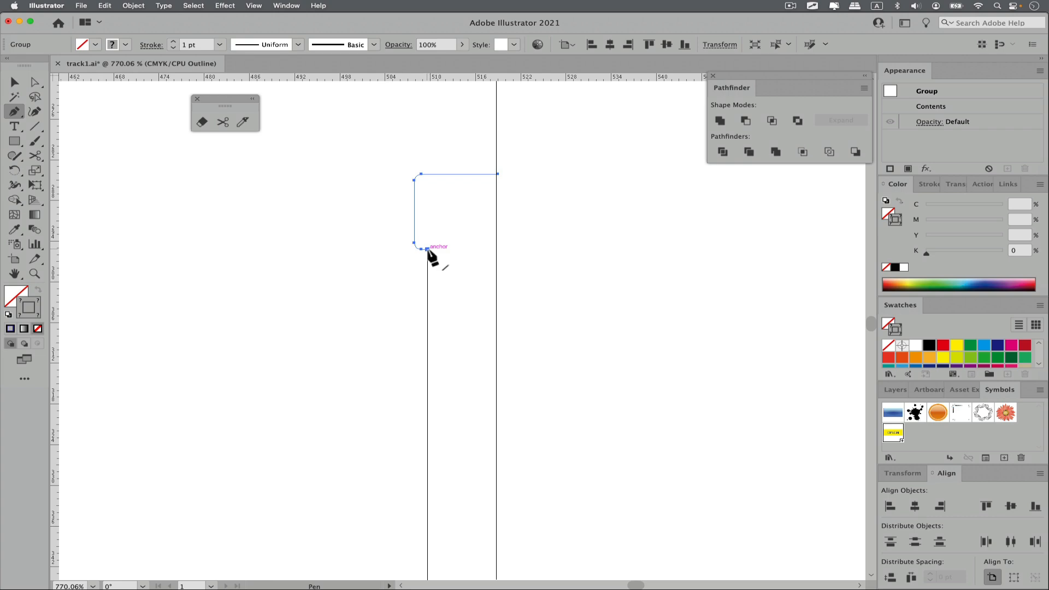
pyautogui.click(428, 249)
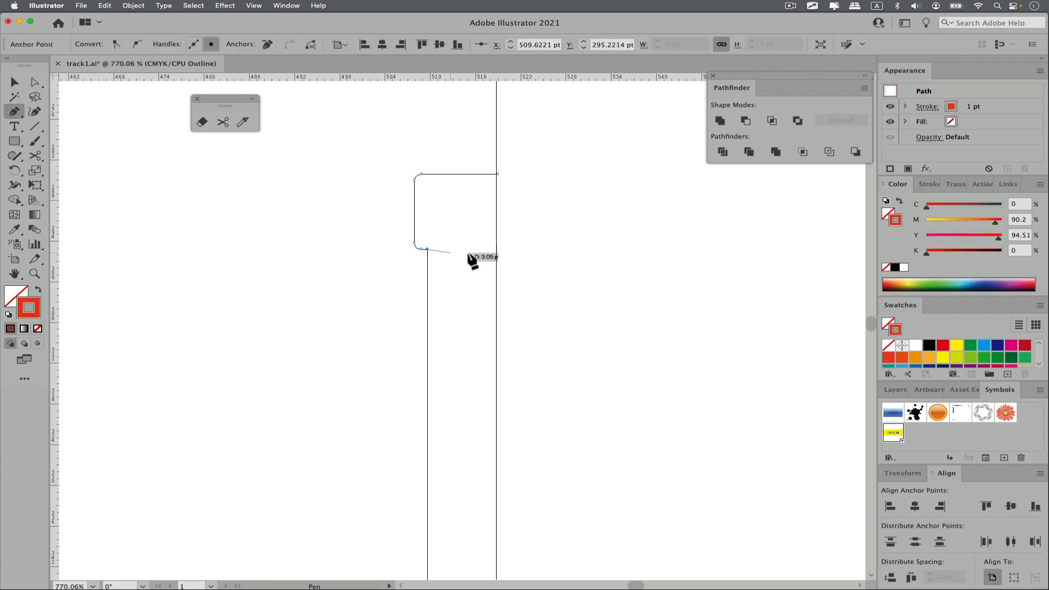
pyautogui.click(497, 250)
pyautogui.keyDown('super'); pyautogui.click(539, 259); pyautogui.keyUp('super')
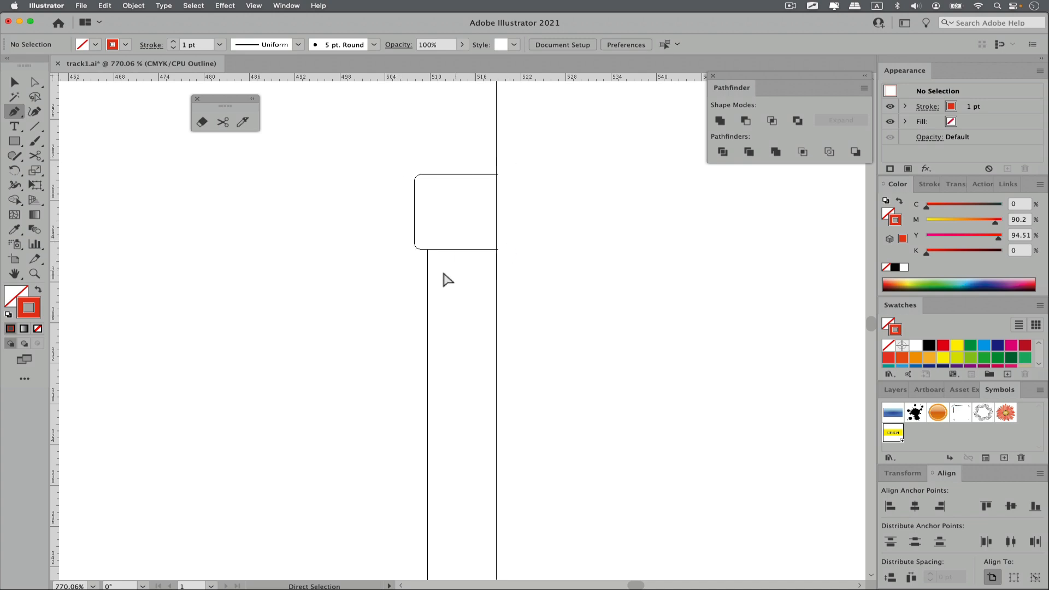
# - Try to draw a horizontal line from the neck segment's top anchor to the guide and inspect the end point there
pyautogui.keyDown('super'); pyautogui.click(428, 277); pyautogui.keyUp('super')
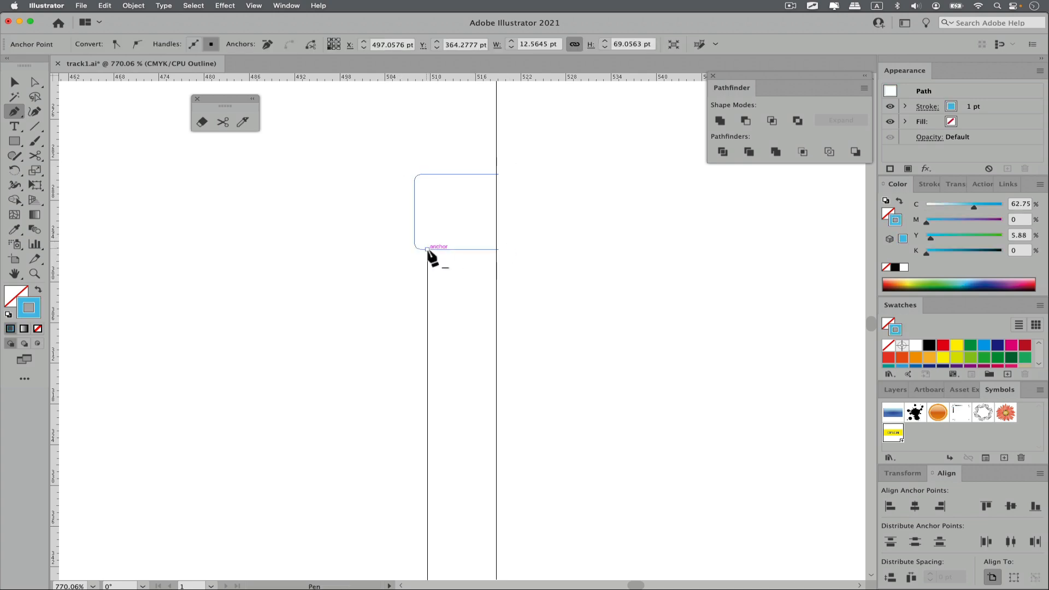
pyautogui.click(497, 249)
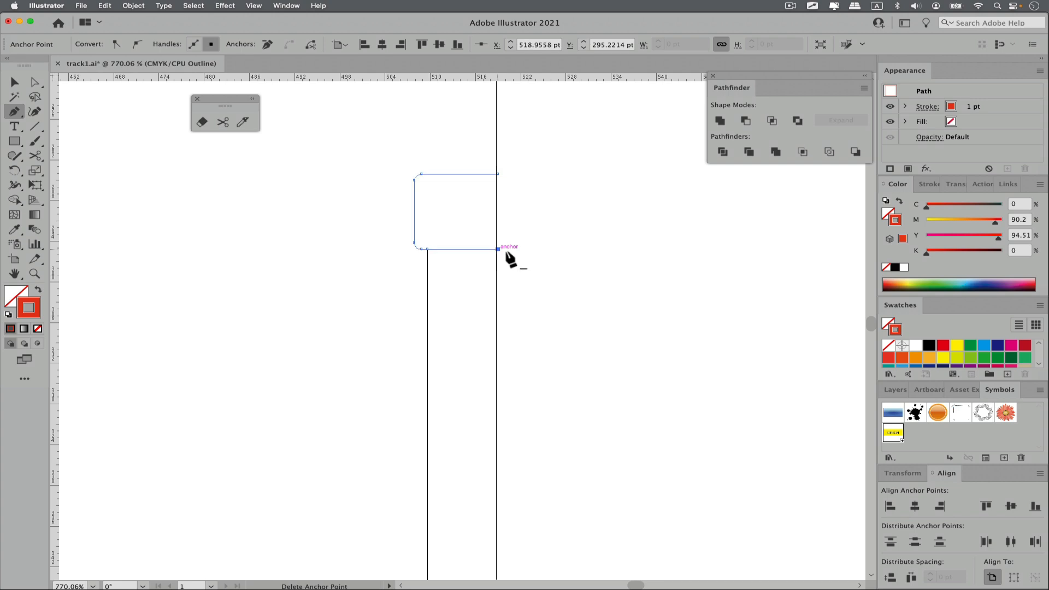
pyautogui.press('space')
pyautogui.moveTo(490, 240); pyautogui.dragTo(468, 251)
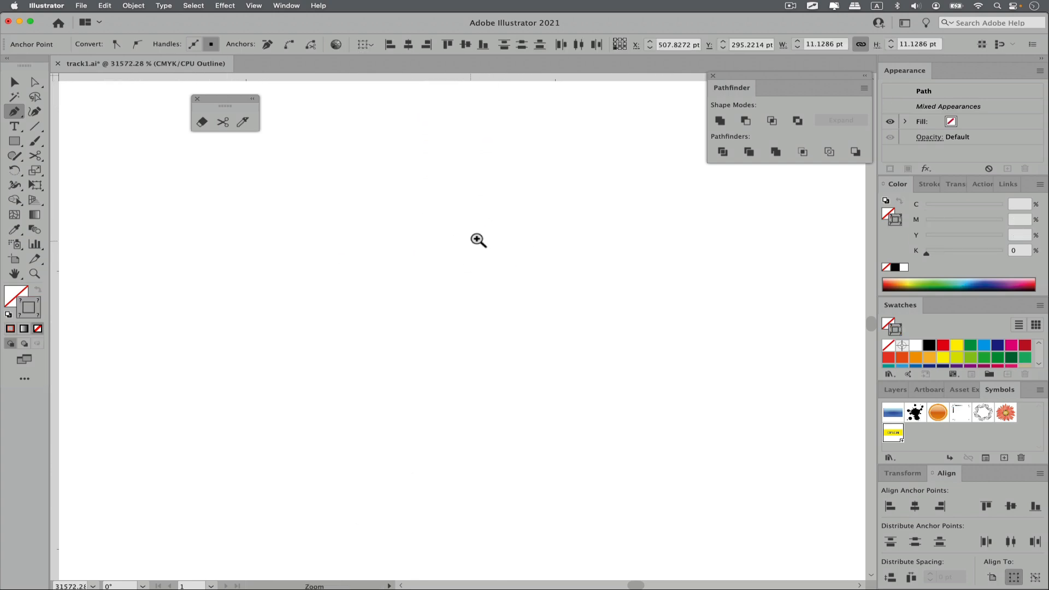
pyautogui.keyDown('alt'); pyautogui.click(479, 246); pyautogui.keyUp('alt')
pyautogui.keyDown('alt'); pyautogui.click(481, 250); pyautogui.keyUp('alt')
pyautogui.keyDown('alt'); pyautogui.click(480, 250); pyautogui.keyUp('alt')
pyautogui.keyDown('alt'); pyautogui.click(481, 251); pyautogui.keyUp('alt')
pyautogui.keyDown('alt'); pyautogui.click(480, 251); pyautogui.keyUp('alt')
pyautogui.keyDown('alt'); pyautogui.click(480, 250); pyautogui.keyUp('alt')
pyautogui.press('space')
pyautogui.moveTo(466, 248); pyautogui.dragTo(437, 122)
pyautogui.keyDown('alt'); pyautogui.click(438, 262); pyautogui.keyUp('alt')
pyautogui.press('space')
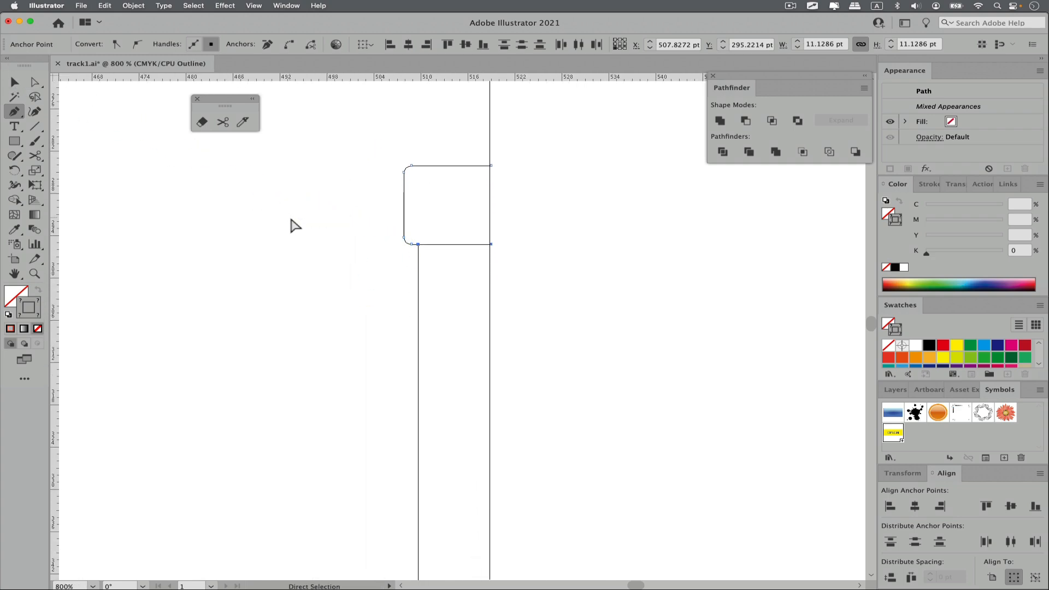
# - Extend the neck segment's upper end horizontally to the vertical guide with the Pen tool
pyautogui.keyDown('super'); pyautogui.click(328, 143); pyautogui.keyUp('super')
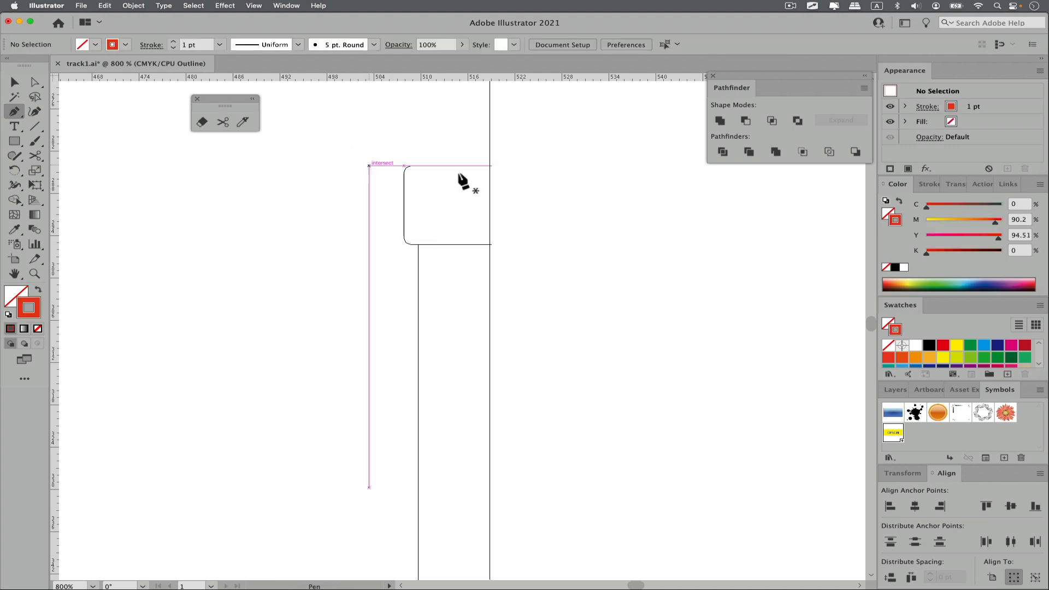
pyautogui.keyDown('super'); pyautogui.click(419, 263); pyautogui.keyUp('super')
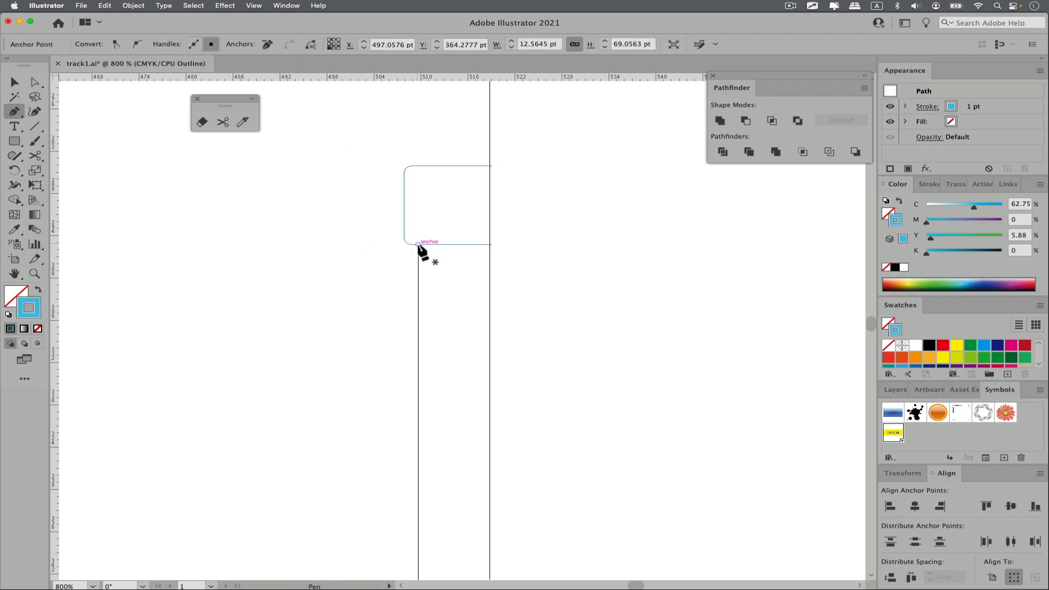
pyautogui.click(418, 244)
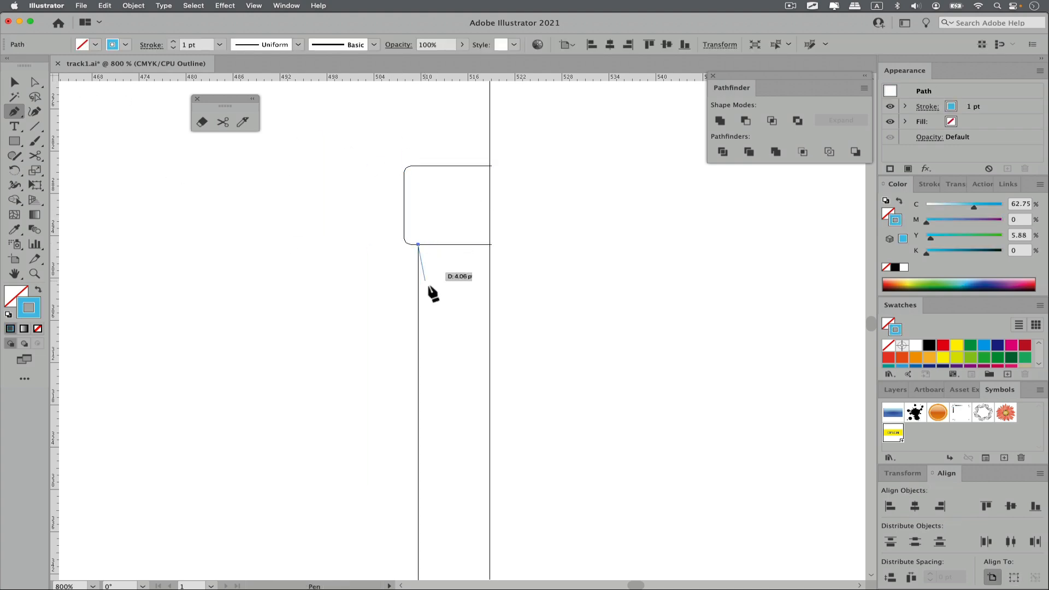
pyautogui.click(490, 245)
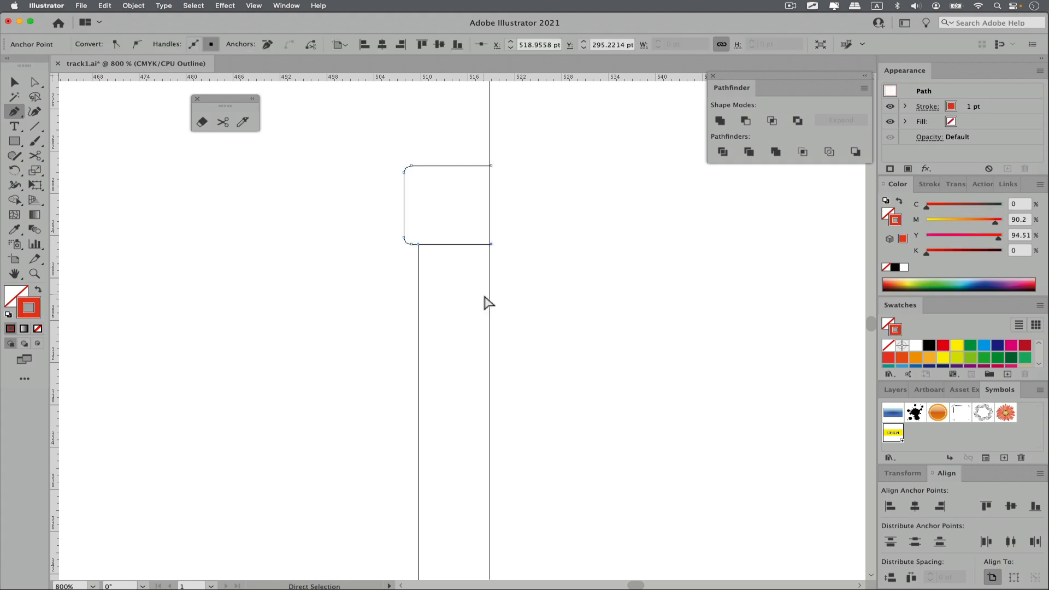
# - Finish the neck segment's top line at the vertical guide and align its end point with the cap's lower edge
pyautogui.click(491, 262)
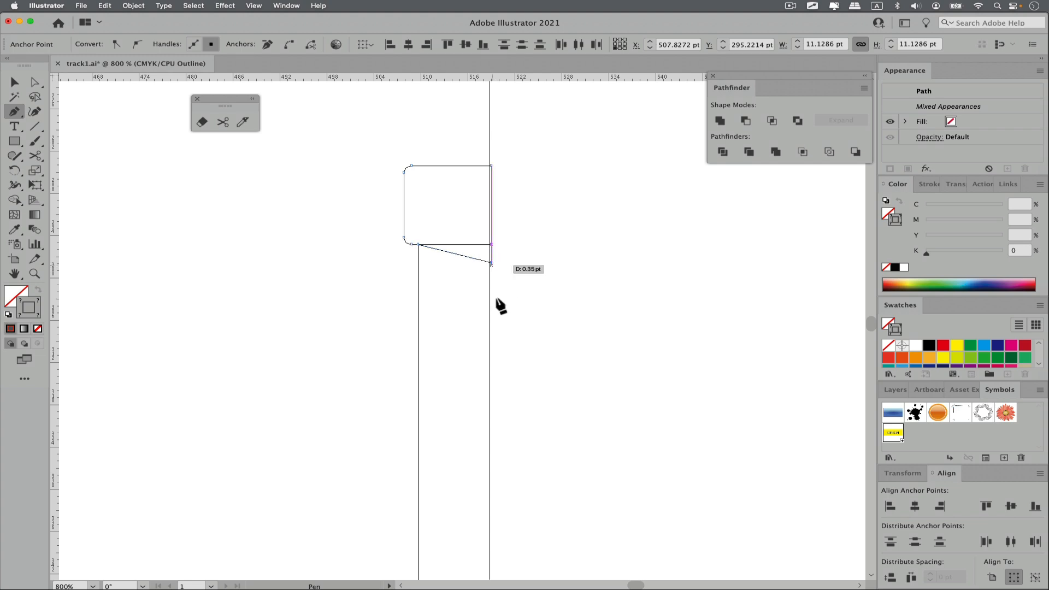
pyautogui.keyDown('super'); pyautogui.click(499, 265); pyautogui.keyUp('super')
pyautogui.moveTo(491, 263); pyautogui.dragTo(497, 251)
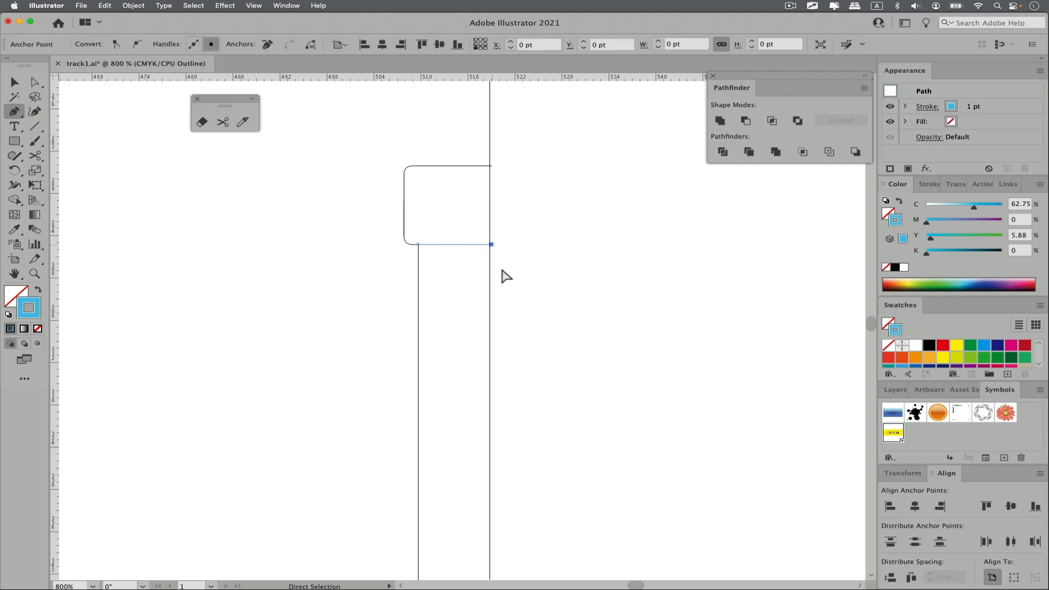
pyautogui.keyDown('super'); pyautogui.click(505, 341); pyautogui.keyUp('super')
# - Extend the shoulder segment's lower end horizontally to the vertical guide with the Pen tool
pyautogui.scroll(-10, 492, 206)
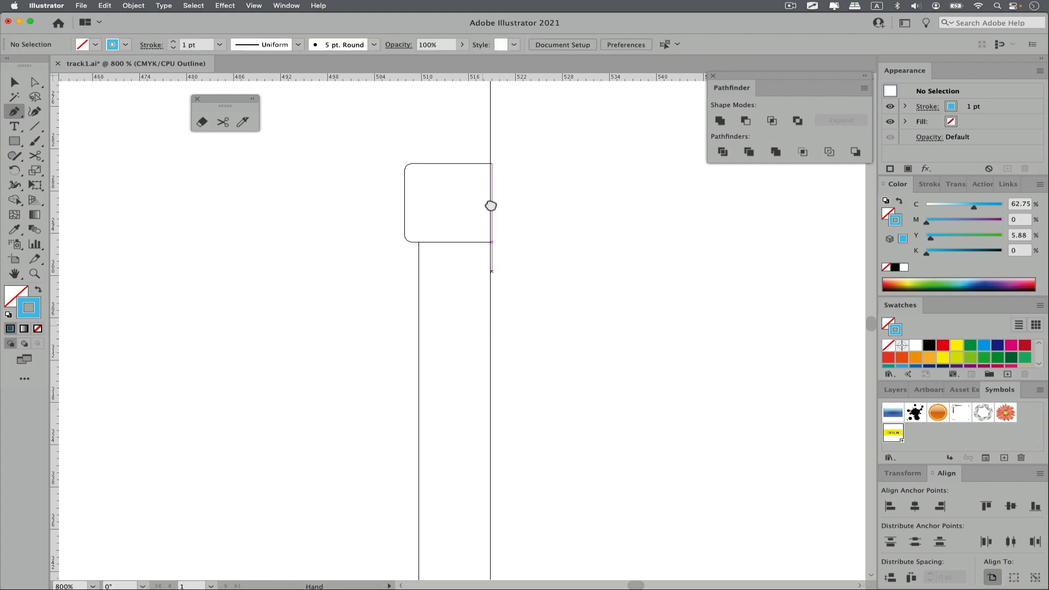
pyautogui.keyDown('super'); pyautogui.click(449, 287); pyautogui.keyUp('super')
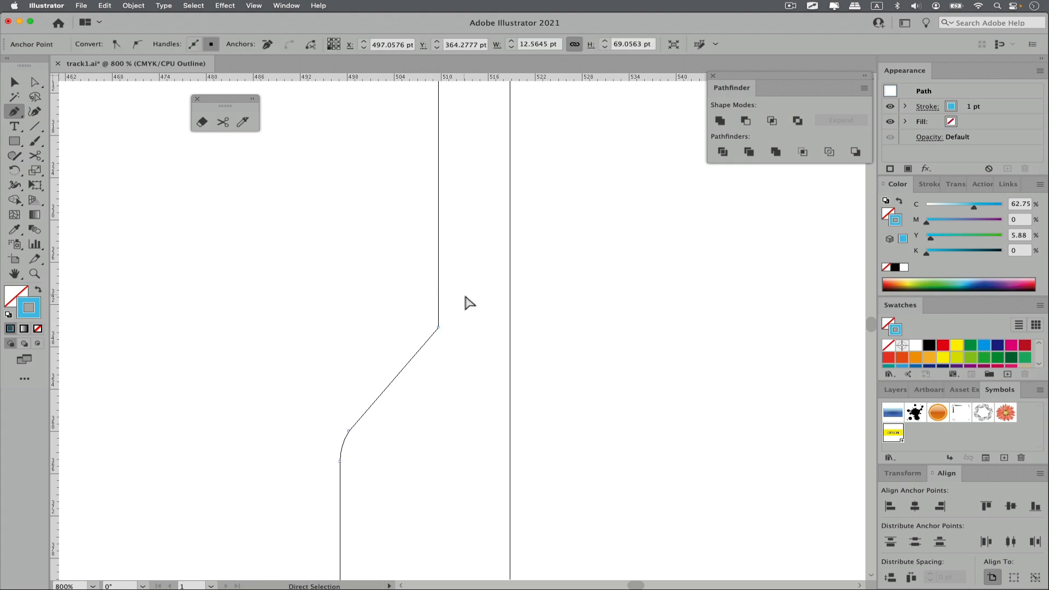
pyautogui.keyDown('alt'); pyautogui.keyDown('super'); pyautogui.click(455, 315); pyautogui.keyUp('super'); pyautogui.keyUp('alt')
pyautogui.keyDown('alt'); pyautogui.keyDown('super'); pyautogui.click(430, 320); pyautogui.keyUp('super'); pyautogui.keyUp('alt')
pyautogui.keyDown('alt'); pyautogui.keyDown('super'); pyautogui.click(422, 295); pyautogui.keyUp('super'); pyautogui.keyUp('alt')
pyautogui.keyDown('alt'); pyautogui.keyDown('super'); pyautogui.click(421, 293); pyautogui.keyUp('super'); pyautogui.keyUp('alt')
pyautogui.moveTo(384, 253); pyautogui.dragTo(266, 145)
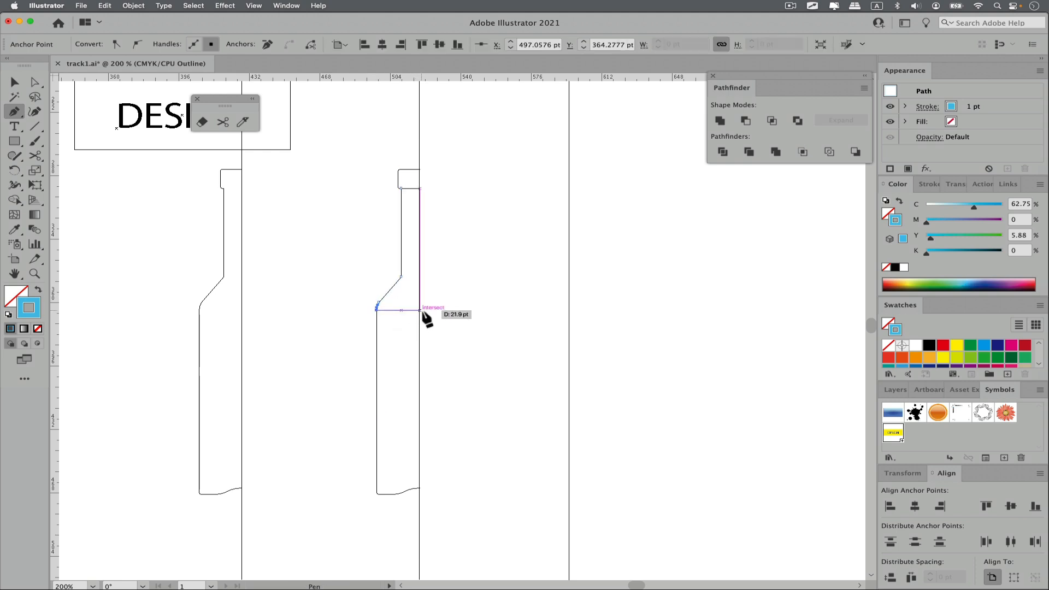
pyautogui.click(420, 311)
pyautogui.keyDown('super'); pyautogui.click(431, 421); pyautogui.keyUp('super')
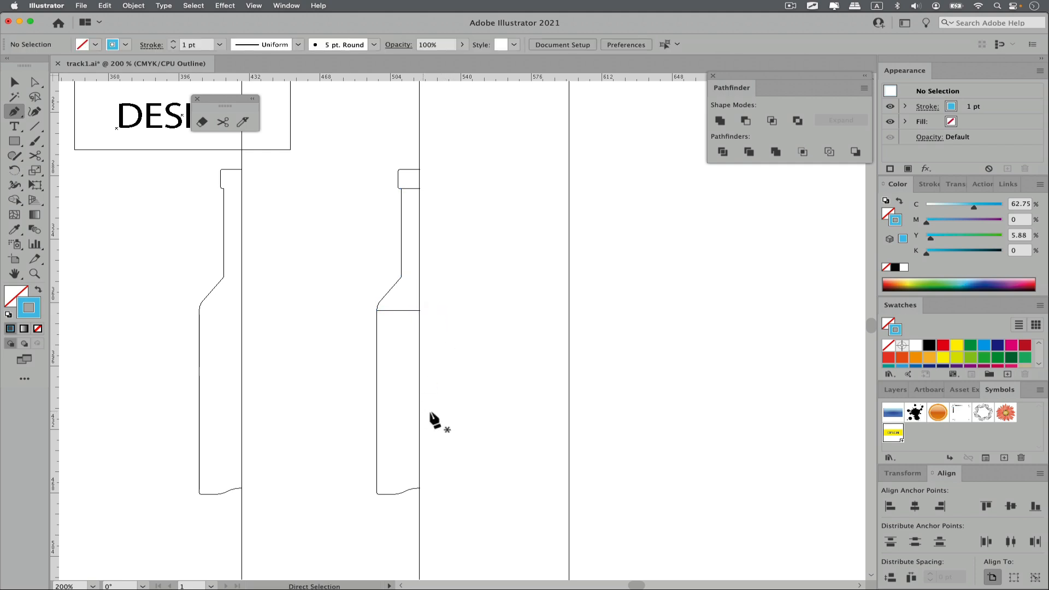
# - Try to draw a line from the dark blue segment's top anchor to the guide and undo it
pyautogui.moveTo(392, 359); pyautogui.dragTo(415, 347)
pyautogui.keyDown('alt'); pyautogui.keyDown('super'); pyautogui.click(432, 332); pyautogui.keyUp('super'); pyautogui.keyUp('alt')
pyautogui.keyDown('alt'); pyautogui.keyDown('super'); pyautogui.click(432, 332); pyautogui.keyUp('super'); pyautogui.keyUp('alt')
pyautogui.keyDown('alt'); pyautogui.keyDown('super'); pyautogui.click(431, 332); pyautogui.keyUp('super'); pyautogui.keyUp('alt')
pyautogui.keyDown('alt'); pyautogui.keyDown('super'); pyautogui.click(432, 332); pyautogui.keyUp('super'); pyautogui.keyUp('alt')
pyautogui.keyDown('alt'); pyautogui.keyDown('super'); pyautogui.click(432, 332); pyautogui.keyUp('super'); pyautogui.keyUp('alt')
pyautogui.keyDown('alt'); pyautogui.keyDown('super'); pyautogui.click(431, 332); pyautogui.keyUp('super'); pyautogui.keyUp('alt')
pyautogui.hscroll(10, 434, 334)
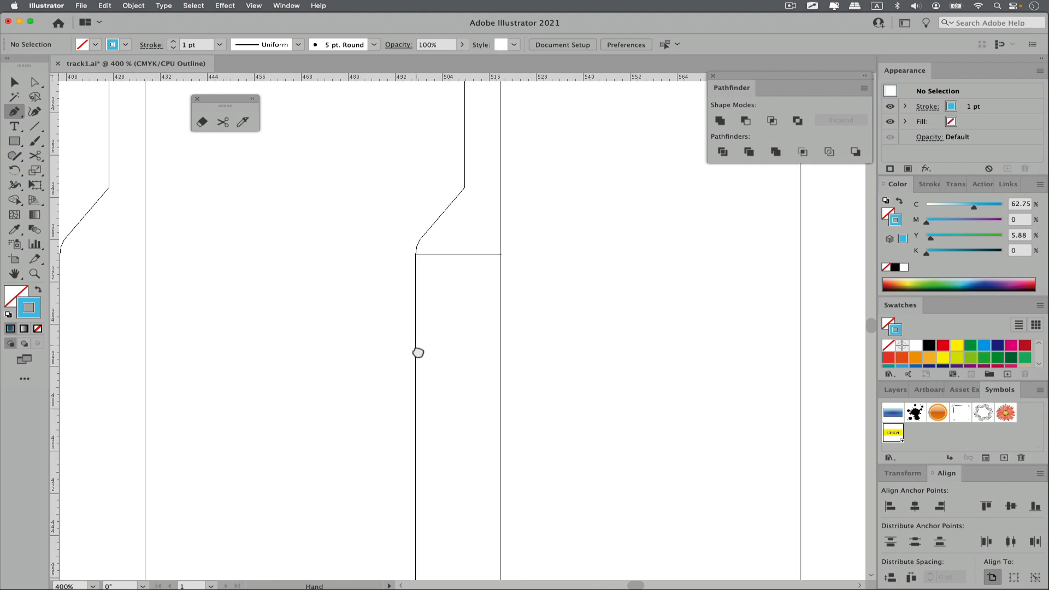
pyautogui.moveTo(466, 264); pyautogui.dragTo(492, 278)
pyautogui.scroll(5, 464, 284)
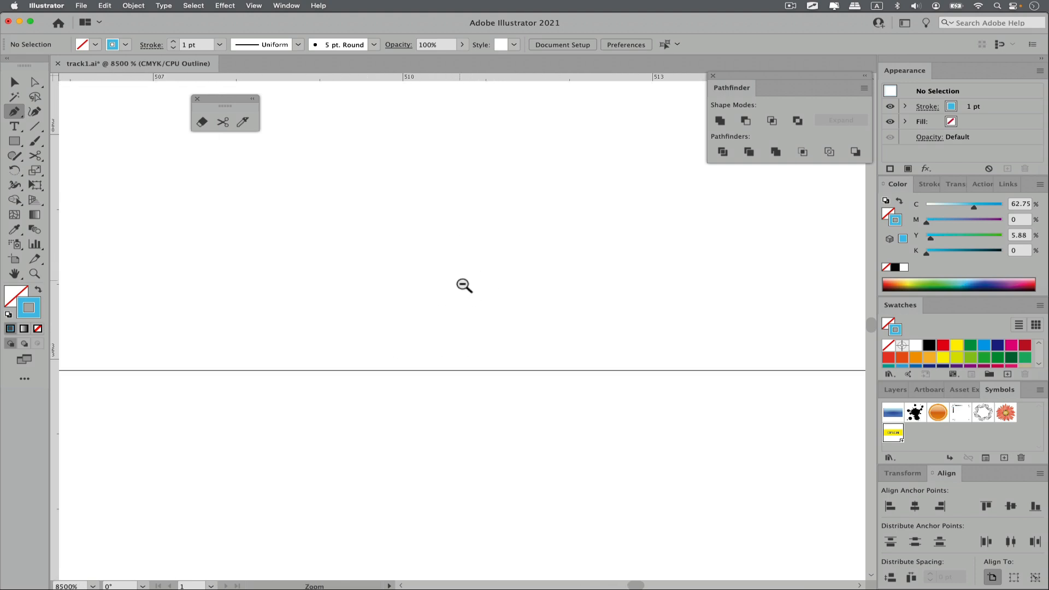
pyautogui.keyDown('alt'); pyautogui.keyDown('super'); pyautogui.click(465, 289); pyautogui.keyUp('super'); pyautogui.keyUp('alt')
pyautogui.keyDown('alt'); pyautogui.keyDown('super'); pyautogui.click(464, 289); pyautogui.keyUp('super'); pyautogui.keyUp('alt')
pyautogui.keyDown('alt'); pyautogui.keyDown('super'); pyautogui.click(465, 290); pyautogui.keyUp('super'); pyautogui.keyUp('alt')
pyautogui.keyDown('alt'); pyautogui.keyDown('super'); pyautogui.click(464, 290); pyautogui.keyUp('super'); pyautogui.keyUp('alt')
pyautogui.moveTo(492, 319)
pyautogui.mouseDown()
pyautogui.moveTo(461, 328)
pyautogui.moveTo(441, 208)
pyautogui.mouseUp()
pyautogui.click(238, 290)
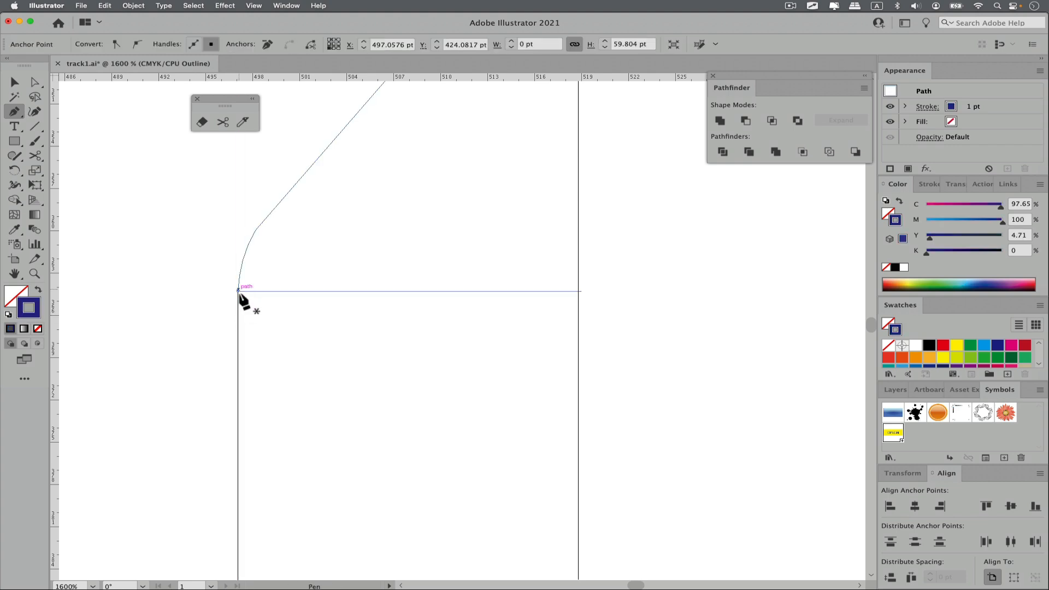
pyautogui.click(581, 292)
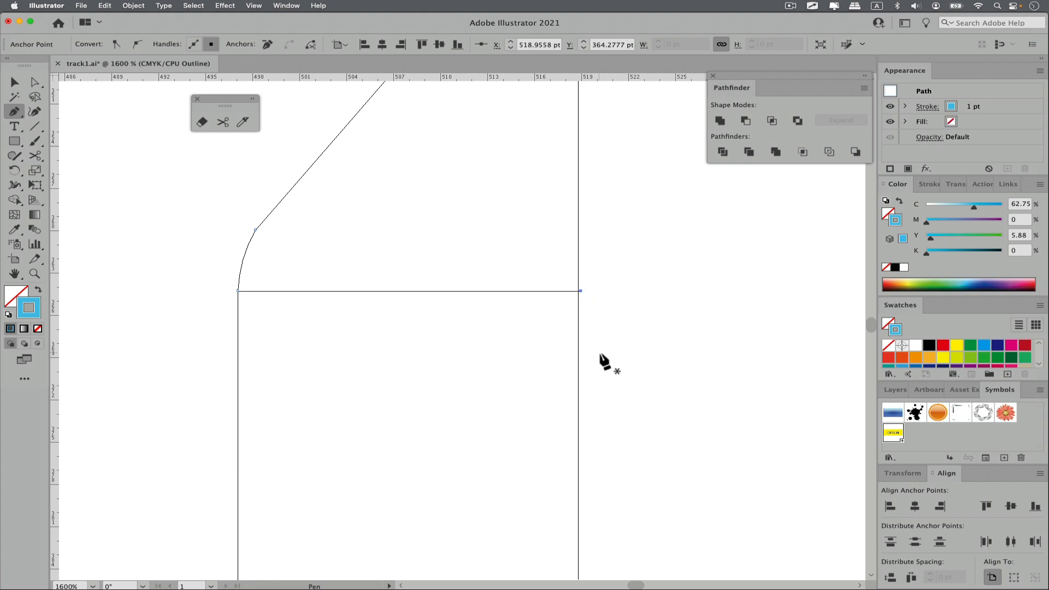
pyautogui.click(237, 291)
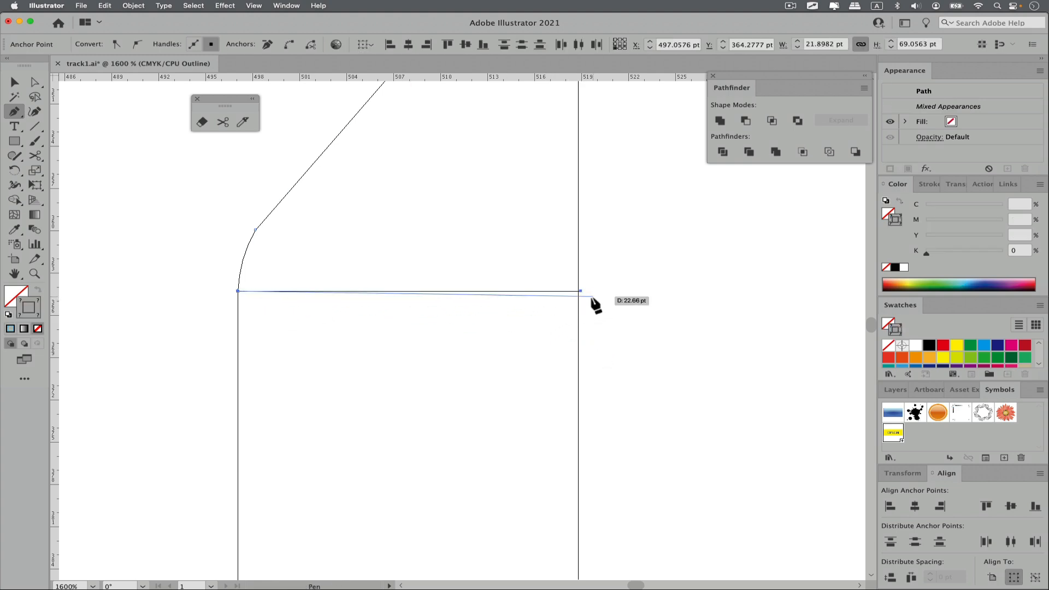
pyautogui.moveTo(581, 295); pyautogui.dragTo(594, 322)
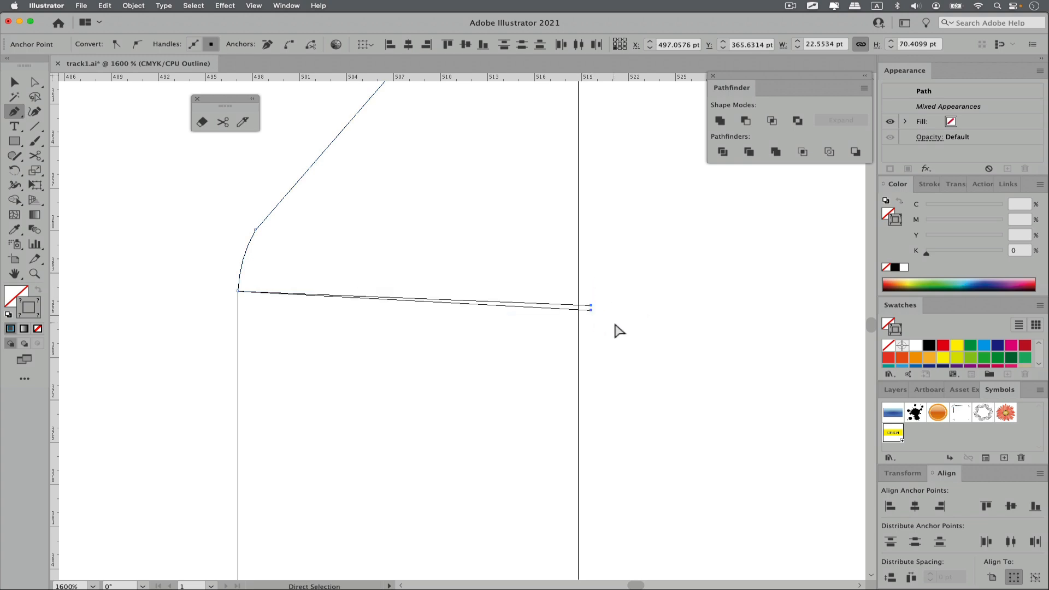
pyautogui.press('super+z')
pyautogui.press('super+z')
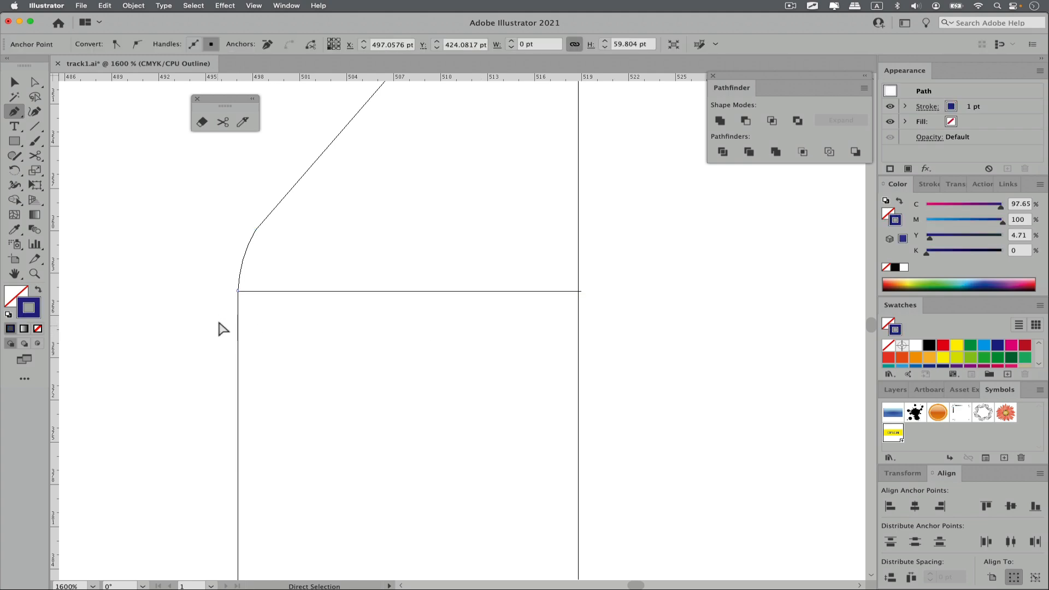
# - Draw a line from the dark blue segment's top anchor to the guide and align its end with the shoulder line
pyautogui.click(238, 291)
pyautogui.click(238, 291)
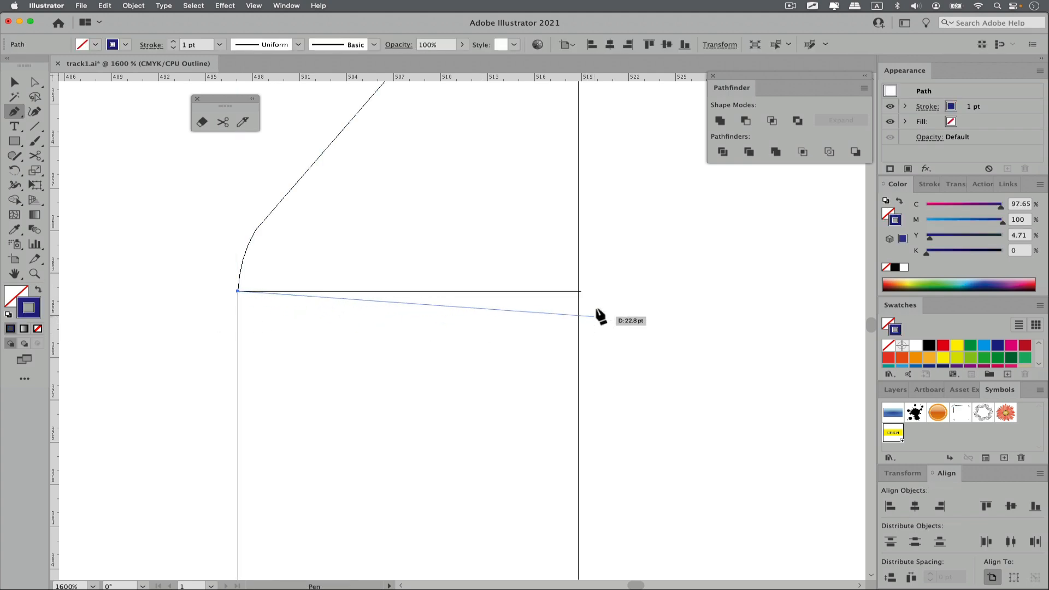
pyautogui.click(581, 294)
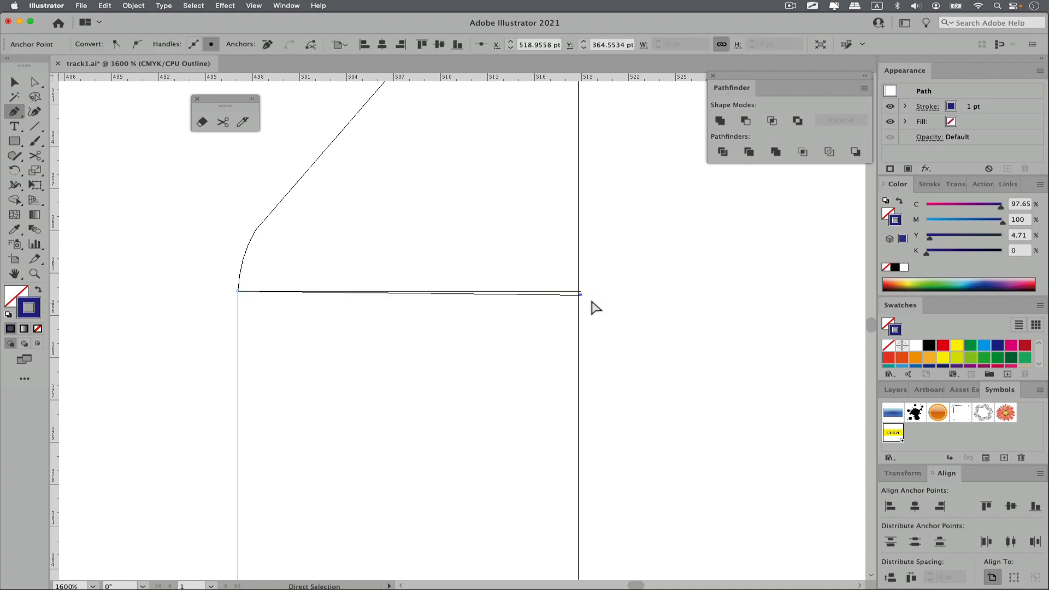
pyautogui.moveTo(581, 295); pyautogui.dragTo(580, 291)
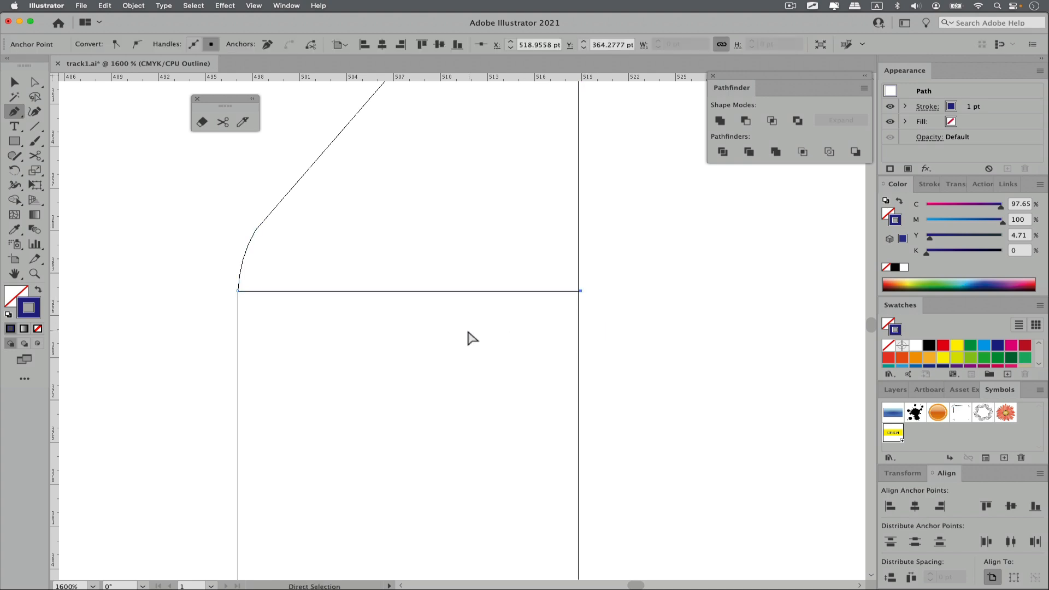
pyautogui.keyDown('super'); pyautogui.click(631, 324); pyautogui.keyUp('super')
# - Return the artwork to Preview view and check the coloured profile's horizontal extensions
pyautogui.keyDown('alt'); pyautogui.keyDown('super'); pyautogui.click(382, 312); pyautogui.keyUp('super'); pyautogui.keyUp('alt')
pyautogui.keyDown('alt'); pyautogui.keyDown('super'); pyautogui.click(440, 368); pyautogui.keyUp('super'); pyautogui.keyUp('alt')
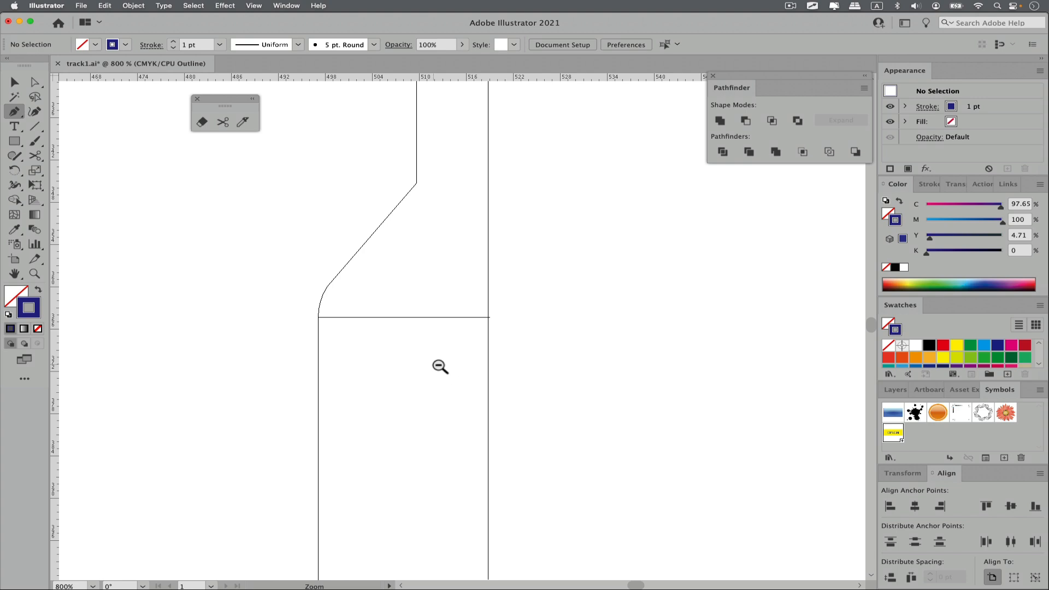
pyautogui.press('super+y')
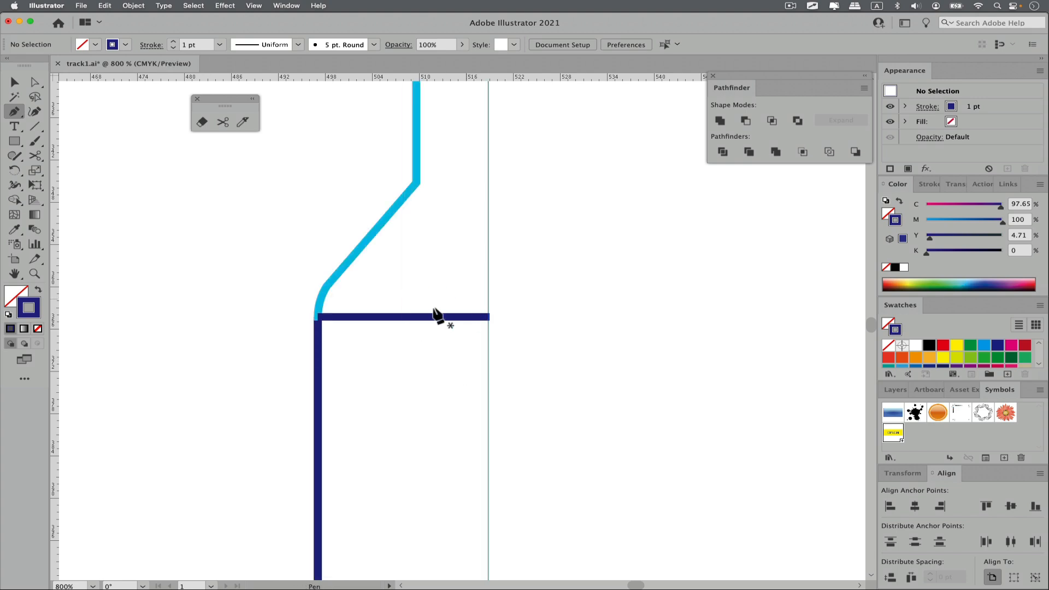
pyautogui.keyDown('alt'); pyautogui.keyDown('super'); pyautogui.click(453, 279); pyautogui.keyUp('super'); pyautogui.keyUp('alt')
pyautogui.keyDown('alt'); pyautogui.keyDown('super'); pyautogui.click(436, 299); pyautogui.keyUp('super'); pyautogui.keyUp('alt')
pyautogui.moveTo(527, 328); pyautogui.dragTo(487, 263)
pyautogui.keyDown('alt'); pyautogui.keyDown('super'); pyautogui.click(518, 312); pyautogui.keyUp('super'); pyautogui.keyUp('alt')
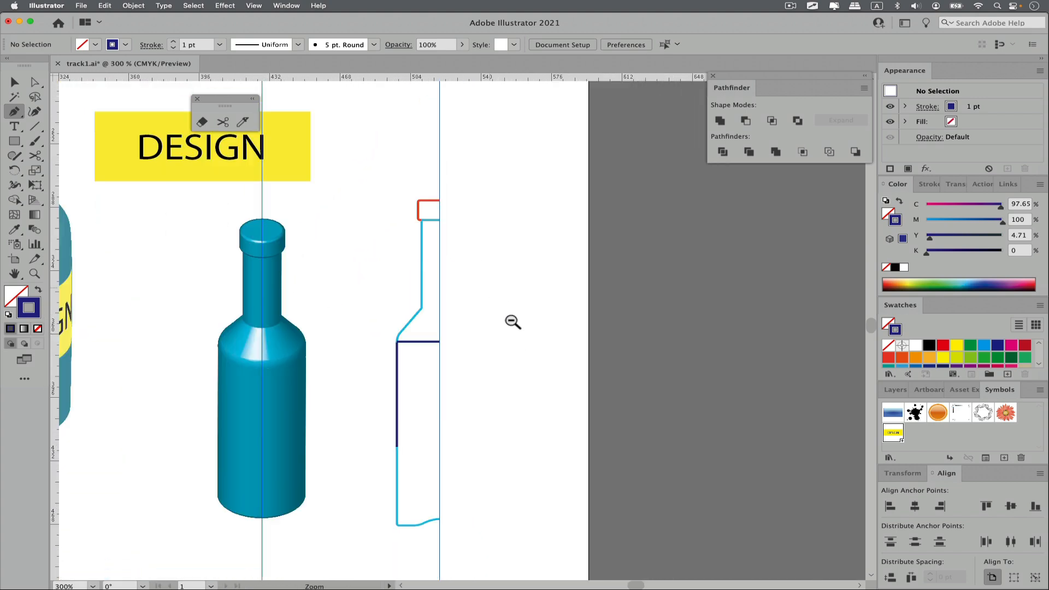
pyautogui.keyDown('super'); pyautogui.click(481, 255); pyautogui.keyUp('super')
pyautogui.keyDown('alt'); pyautogui.keyDown('super'); pyautogui.click(539, 323); pyautogui.keyUp('super'); pyautogui.keyUp('alt')
pyautogui.keyDown('super'); pyautogui.click(514, 337); pyautogui.keyUp('super')
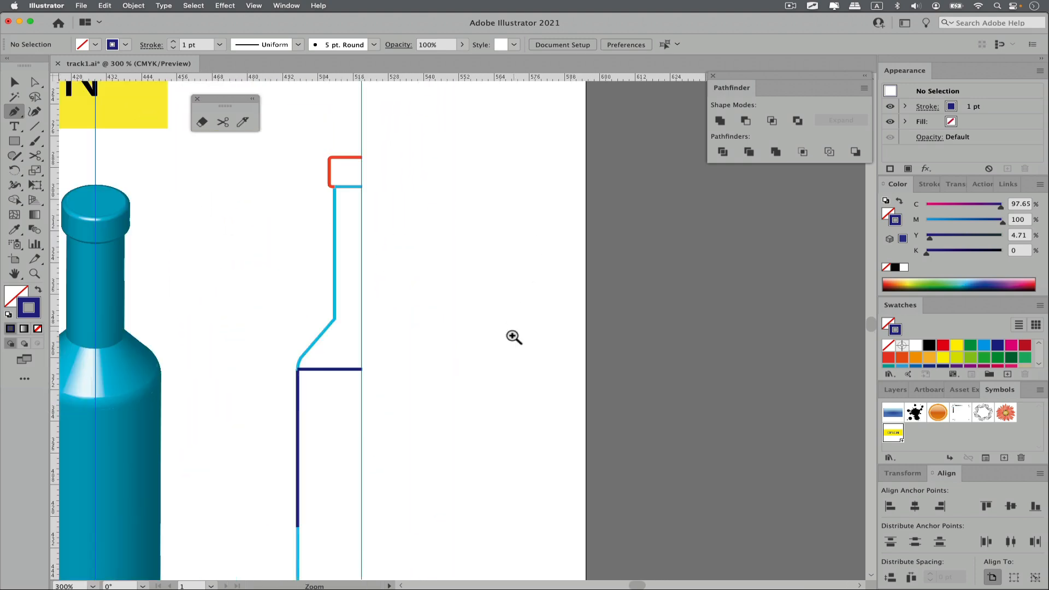
# - Extend the light blue base segment's upper end horizontally to the vertical guide with the Pen tool
pyautogui.click(298, 526)
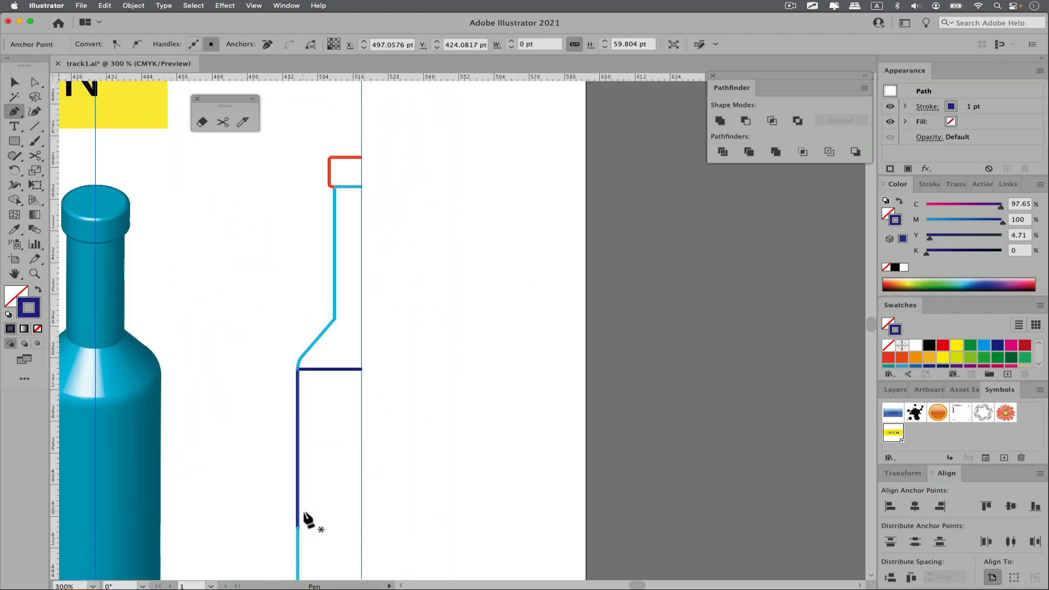
pyautogui.click(361, 527)
pyautogui.keyDown('super'); pyautogui.click(402, 548); pyautogui.keyUp('super')
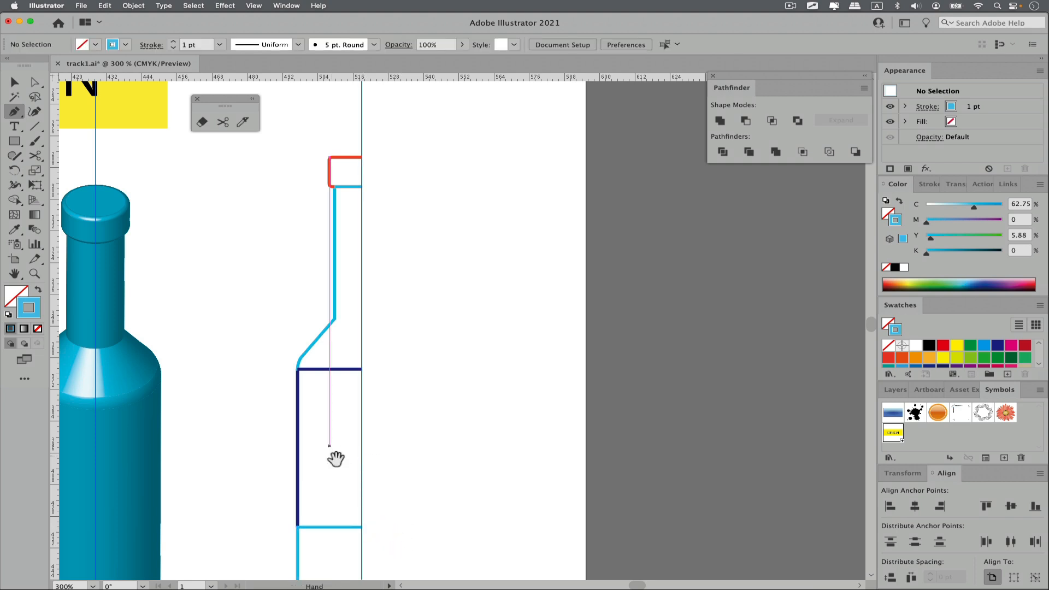
# - Try to move the base segment on its own and put the grouped profile back in place
pyautogui.moveTo(336, 459); pyautogui.dragTo(346, 294)
pyautogui.press('v')
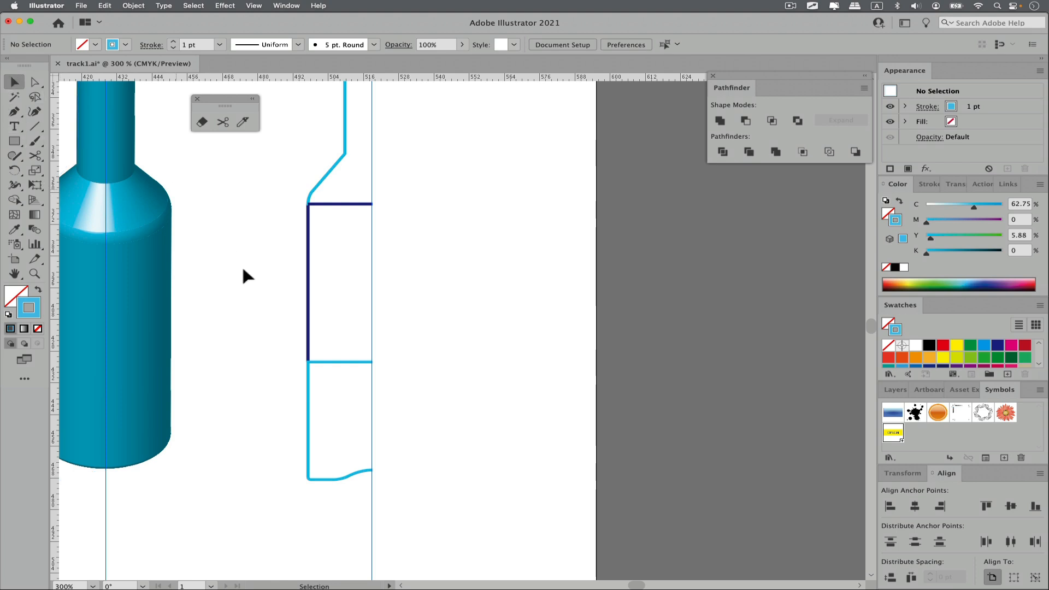
pyautogui.moveTo(310, 399); pyautogui.dragTo(313, 437)
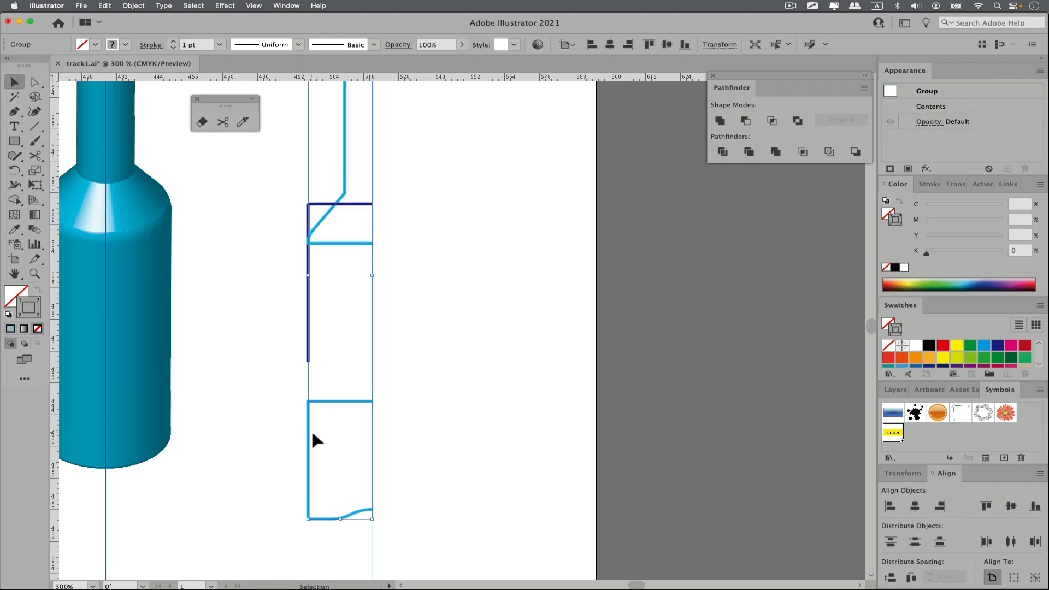
pyautogui.moveTo(358, 410); pyautogui.dragTo(373, 361)
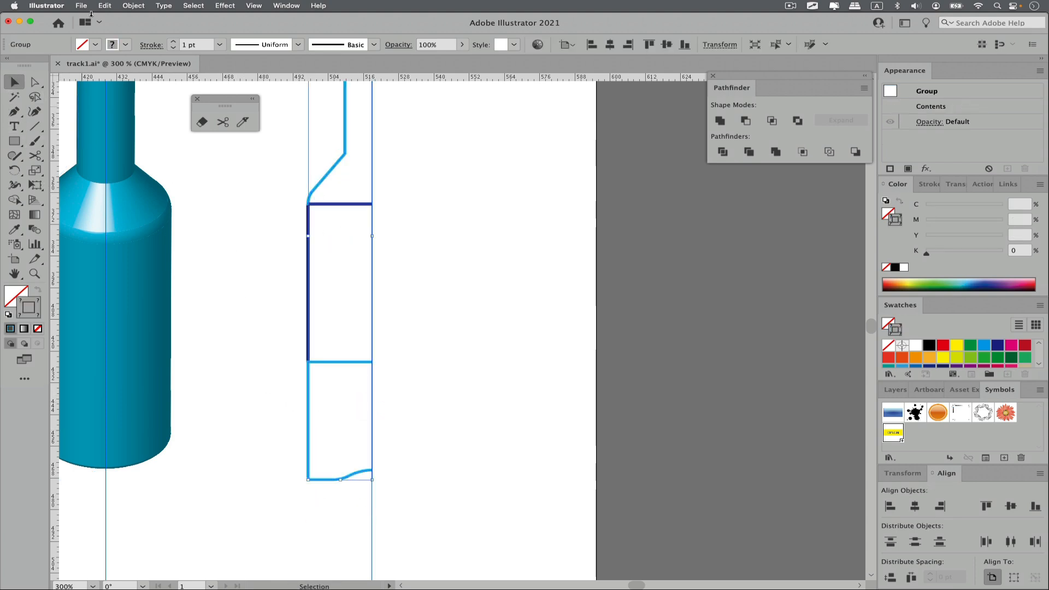
# - Select the profile group together with its added lines, ungroup the paths and clear the selection
pyautogui.click(133, 5)
pyautogui.click(405, 187)
pyautogui.moveTo(272, 160); pyautogui.dragTo(344, 360)
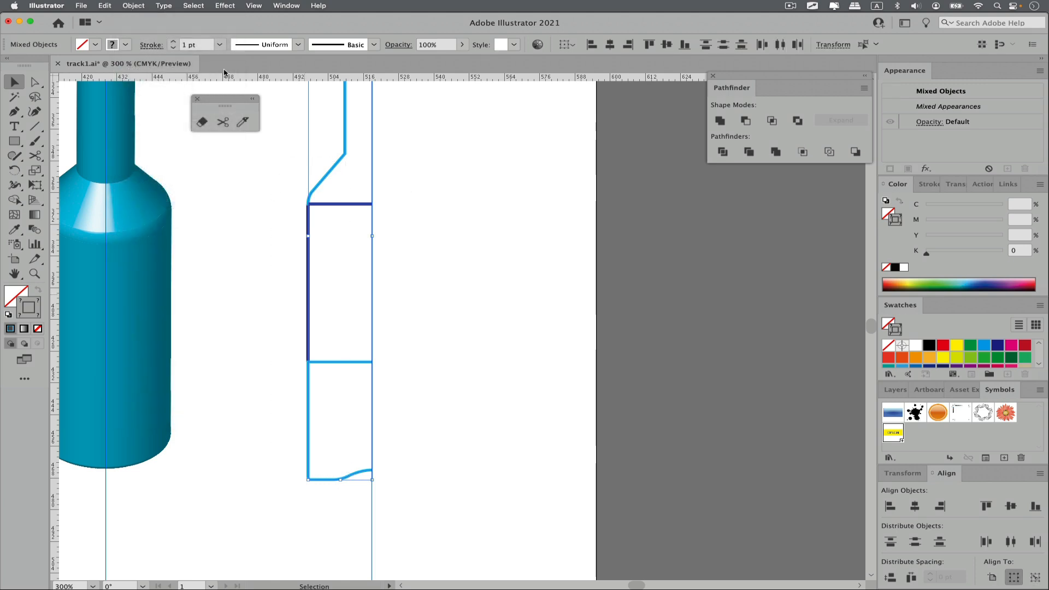
pyautogui.click(125, 6)
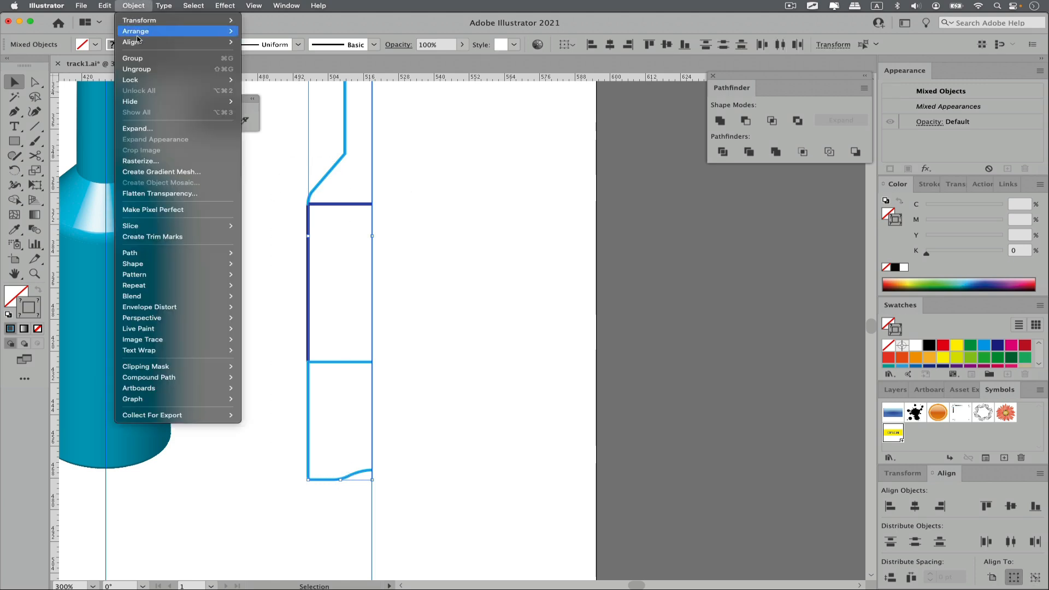
pyautogui.click(146, 68)
pyautogui.click(266, 240)
# - Try moving the base segment and the dark blue segment away from the profile, undoing each move
pyautogui.moveTo(326, 448); pyautogui.dragTo(286, 468)
pyautogui.press('super+z')
pyautogui.moveTo(325, 324); pyautogui.dragTo(256, 328)
pyautogui.press('super+z')
# - Remove the separate dark blue horizontal line between the shoulder and the dark blue segment
pyautogui.moveTo(345, 235); pyautogui.dragTo(356, 273)
pyautogui.press('super+z')
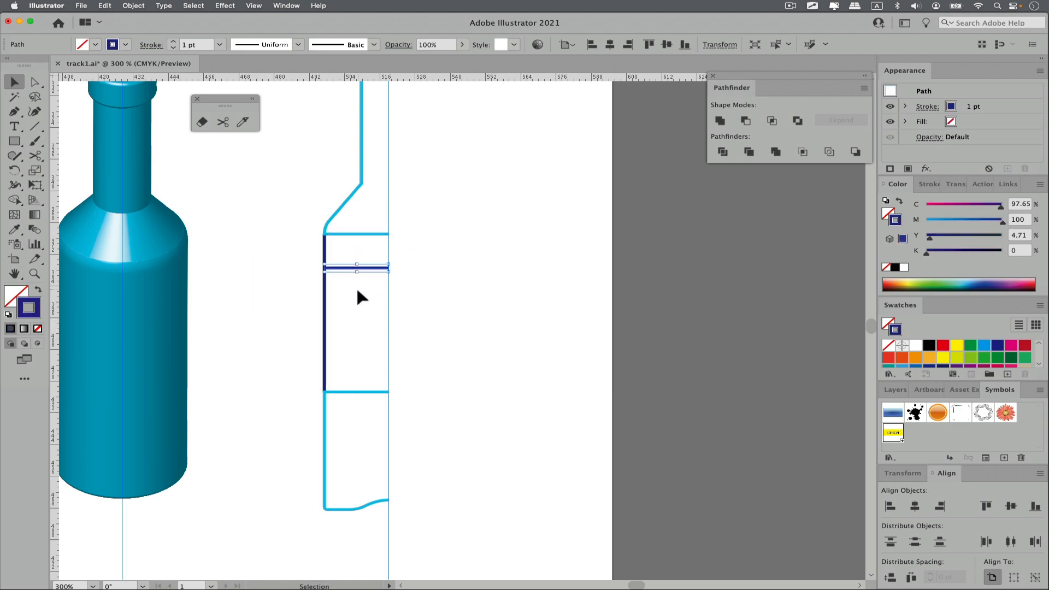
pyautogui.click(430, 299)
pyautogui.scroll(5, 336, 240)
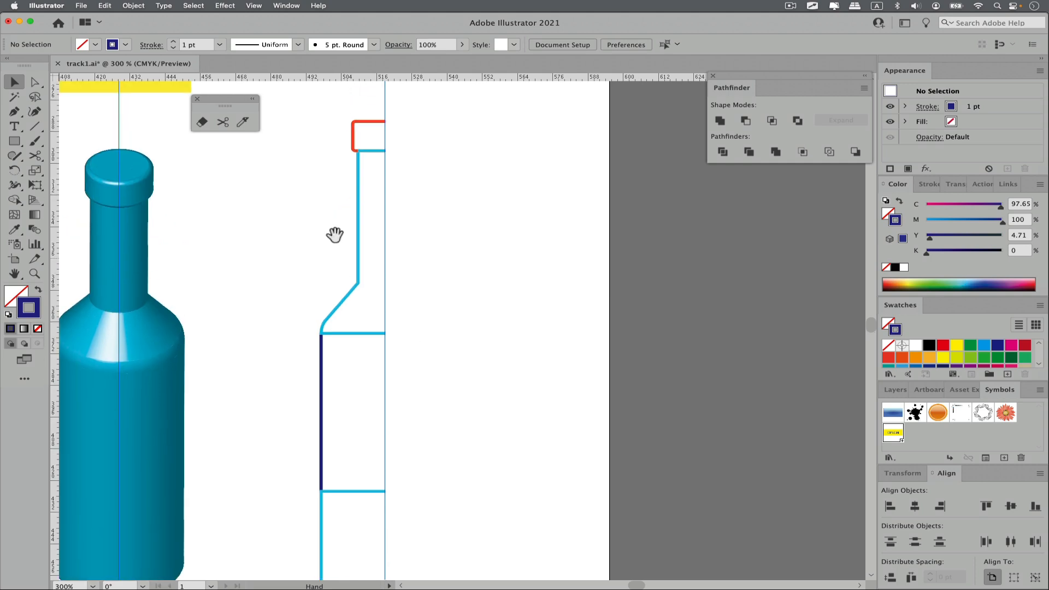
# - Test-move the neck segment, undo that move, and delete the separate light blue line at the top of the neck
pyautogui.moveTo(356, 227); pyautogui.dragTo(254, 224)
pyautogui.press('super+z')
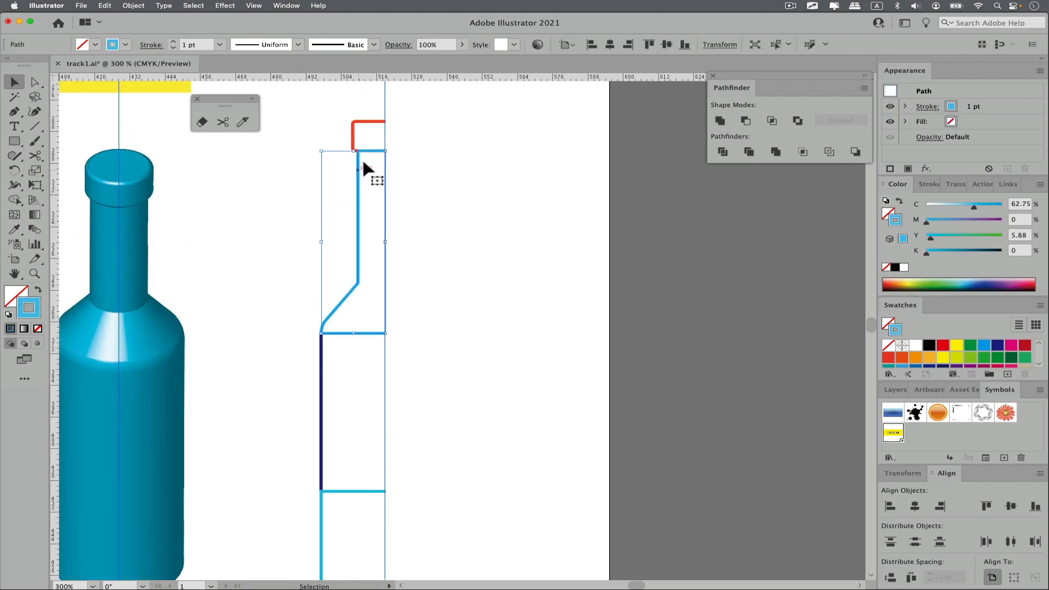
pyautogui.click(382, 156)
pyautogui.moveTo(366, 147); pyautogui.dragTo(418, 179)
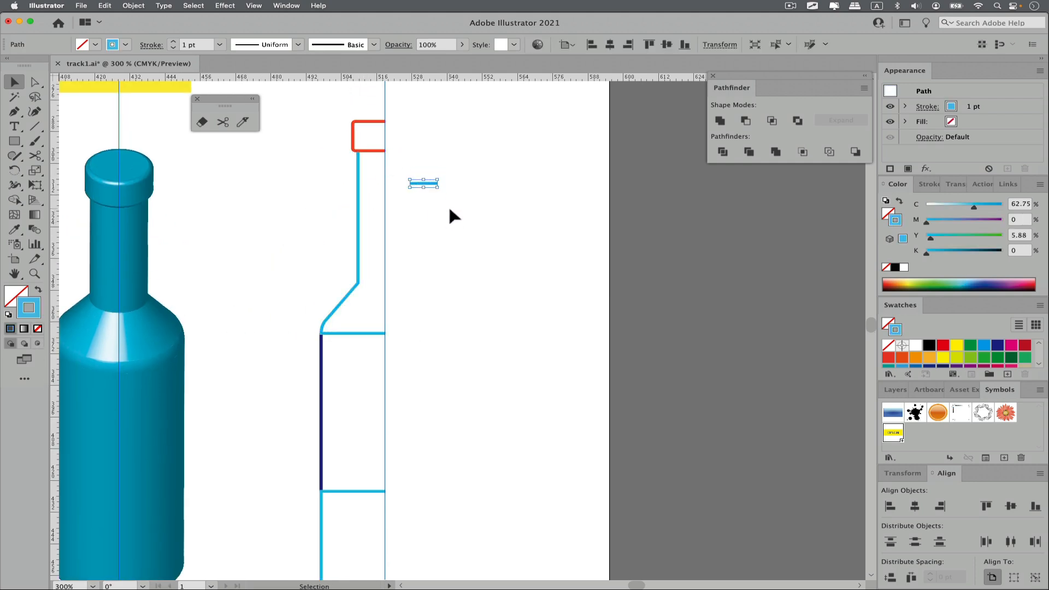
pyautogui.press('Delete')
# - Try moving the red cap segment away from the profile and undo the move
pyautogui.moveTo(366, 124); pyautogui.dragTo(306, 159)
pyautogui.press('super+z')
pyautogui.click(337, 148)
pyautogui.keyDown('super'); pyautogui.click(346, 145); pyautogui.keyUp('super')
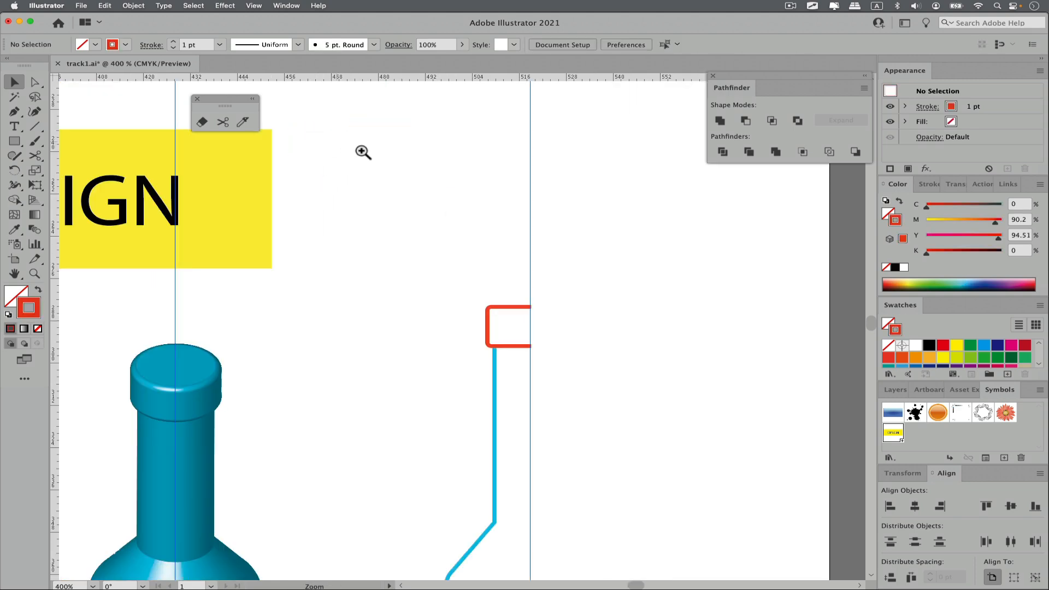
# - Extend the light blue neck segment with the Pen tool, from its top end horizontally to the revolve axis
pyautogui.moveTo(554, 283); pyautogui.dragTo(533, 173)
pyautogui.click(491, 237)
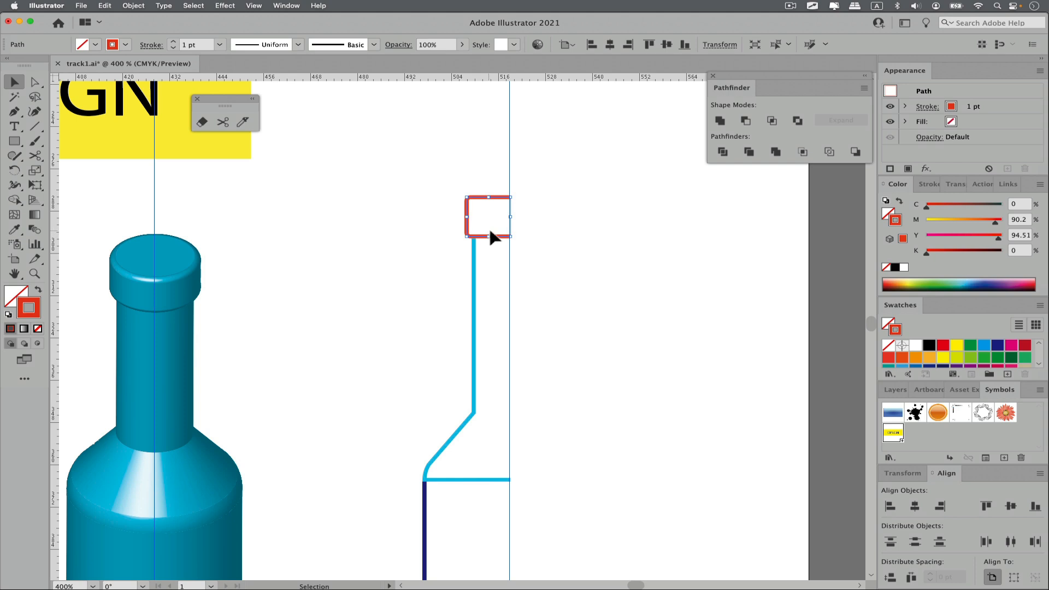
pyautogui.press('a')
pyautogui.keyDown('super'); pyautogui.click(445, 170); pyautogui.keyUp('super')
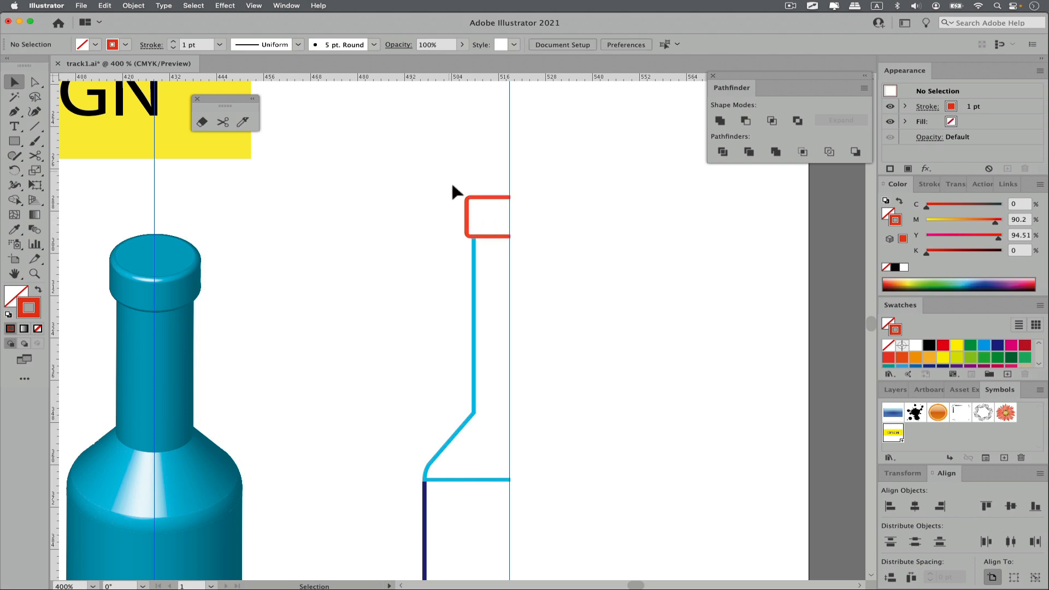
pyautogui.click(472, 256)
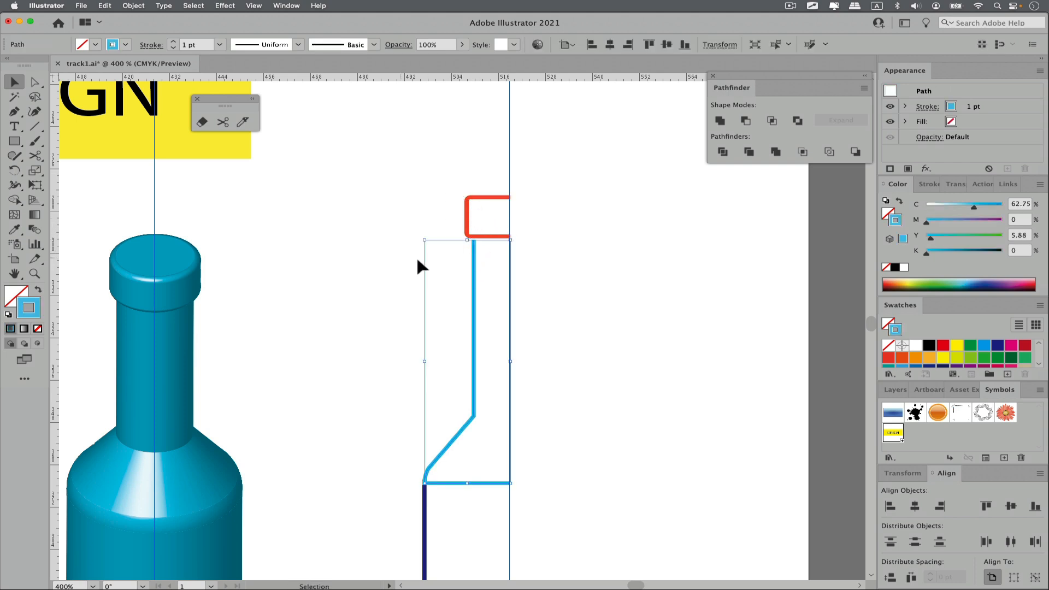
pyautogui.click(414, 265)
pyautogui.click(474, 252)
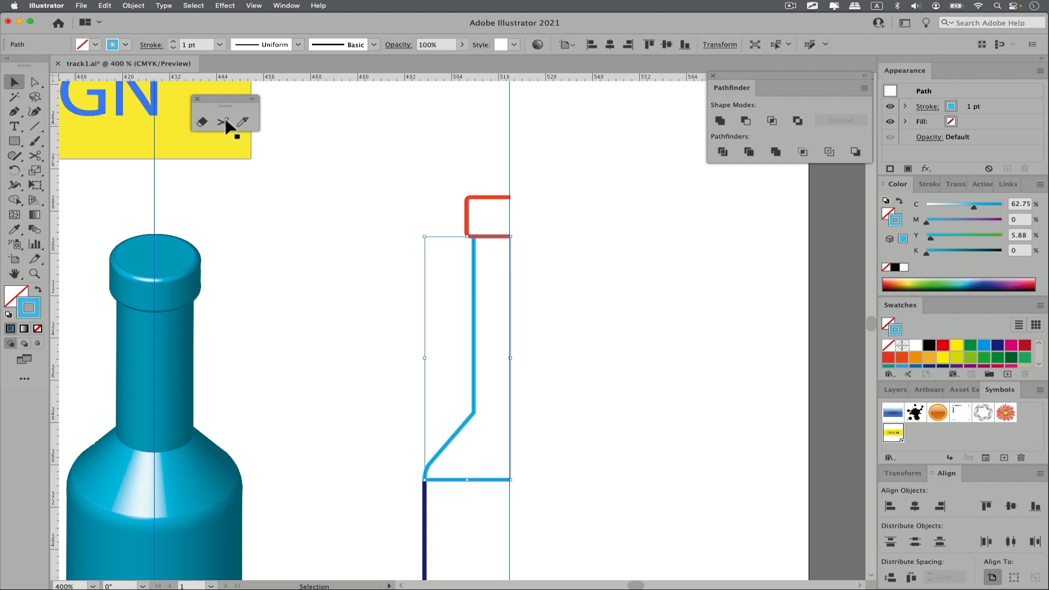
pyautogui.click(16, 110)
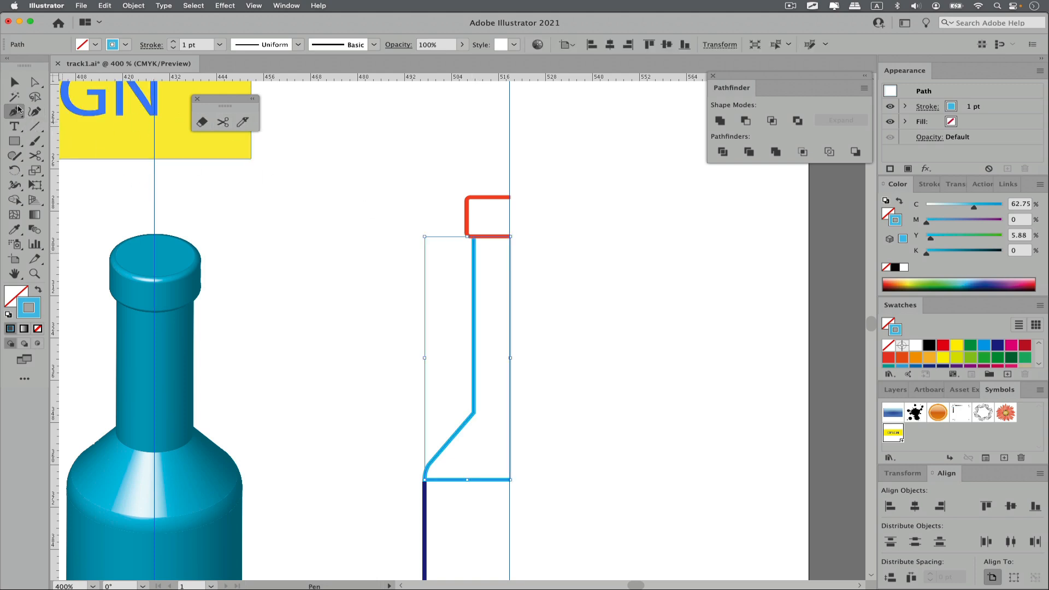
pyautogui.click(475, 237)
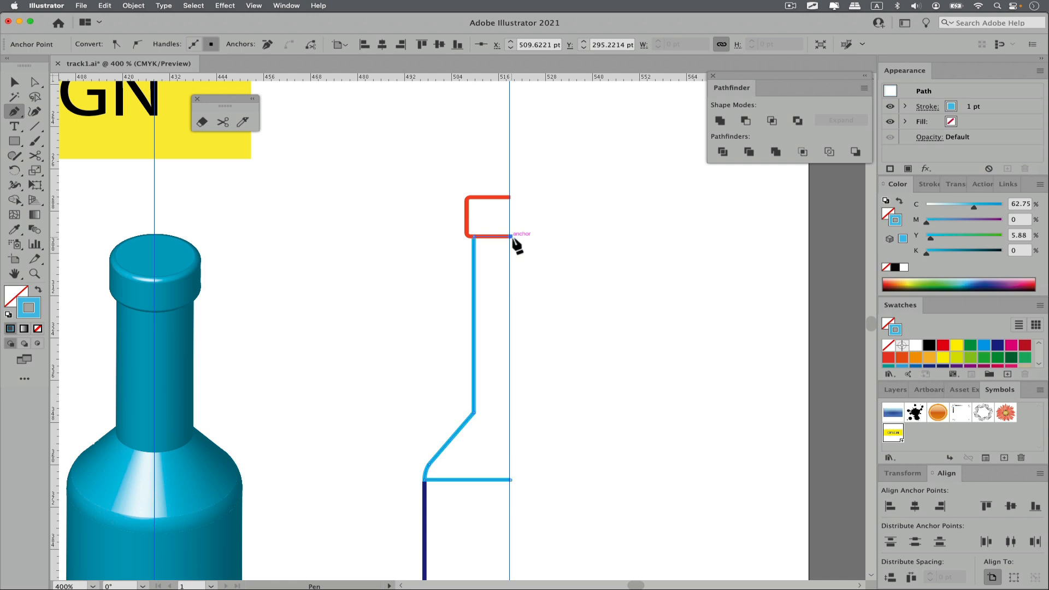
pyautogui.keyDown('super'); pyautogui.click(503, 352); pyautogui.keyUp('super')
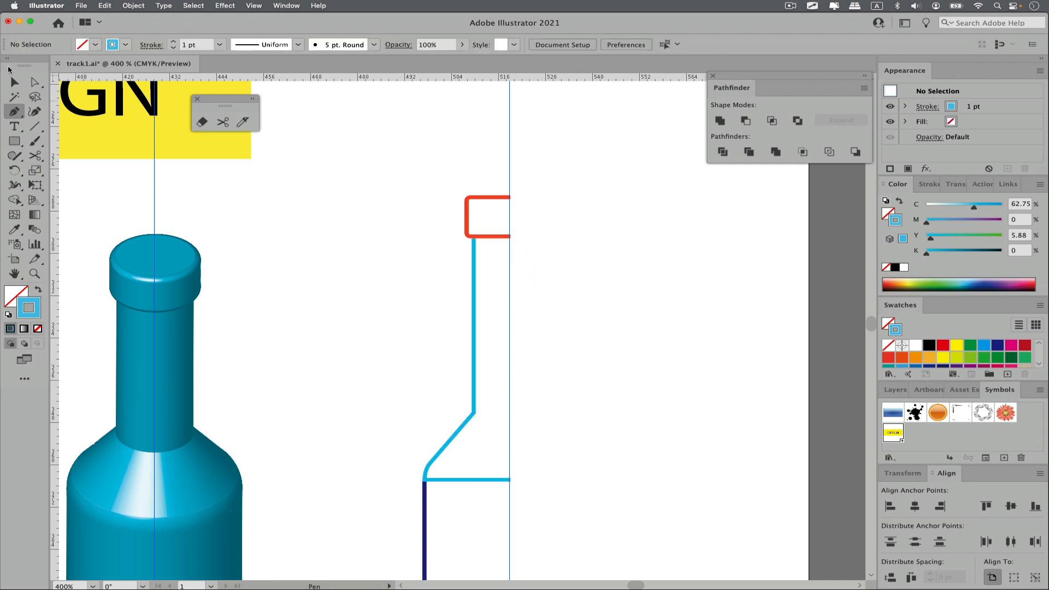
# - Try moving the extended light blue neck segment away from the profile and undo the move
pyautogui.click(13, 82)
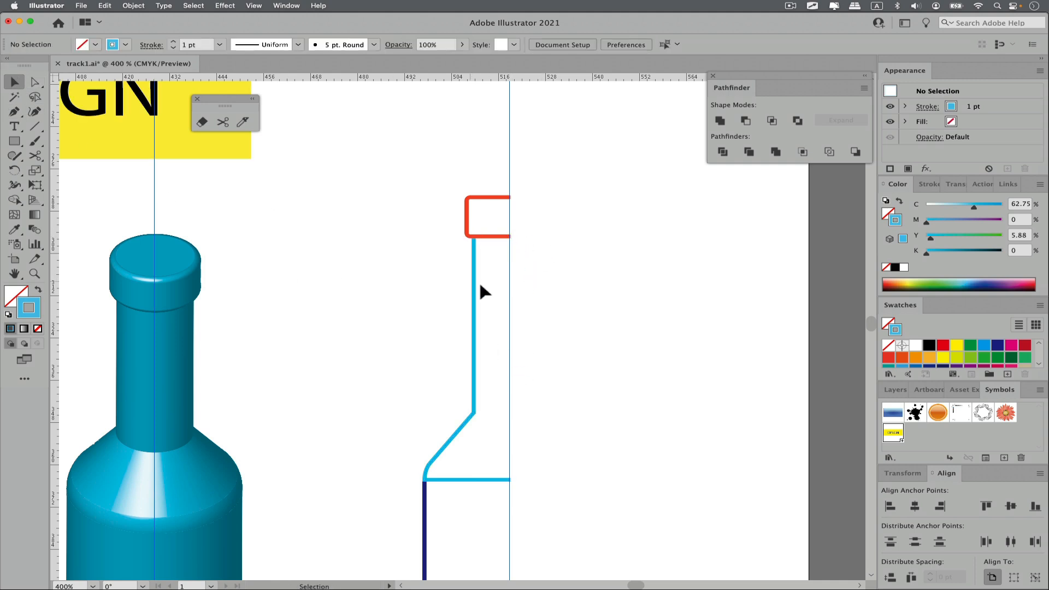
pyautogui.moveTo(473, 290); pyautogui.dragTo(406, 289)
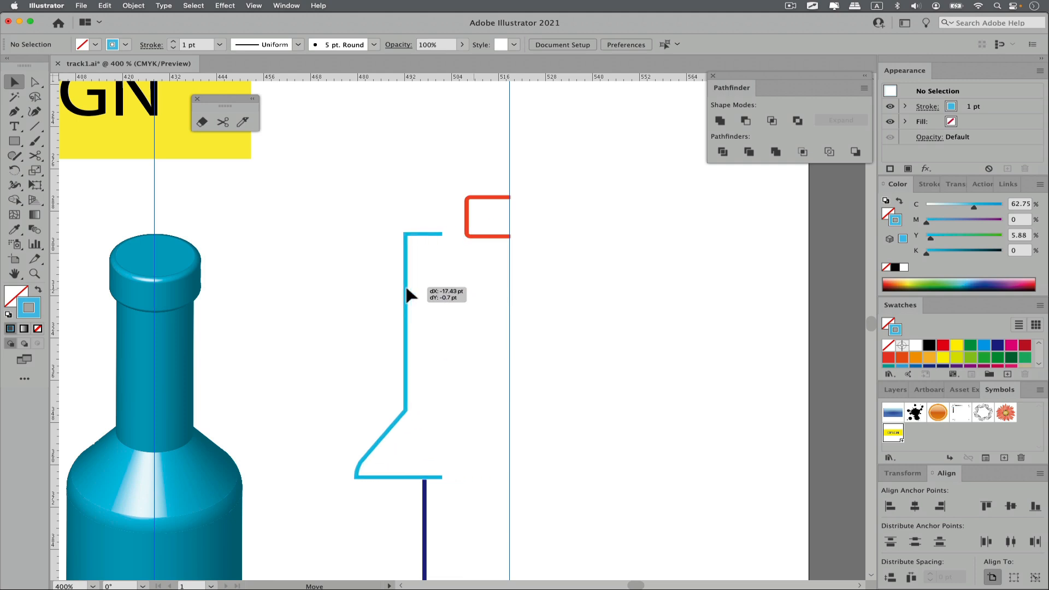
pyautogui.press('super+z')
pyautogui.click(368, 305)
# - Extend the dark blue segment with the Pen tool, from its top end horizontally to the revolve axis
pyautogui.scroll(-10, 586, 454)
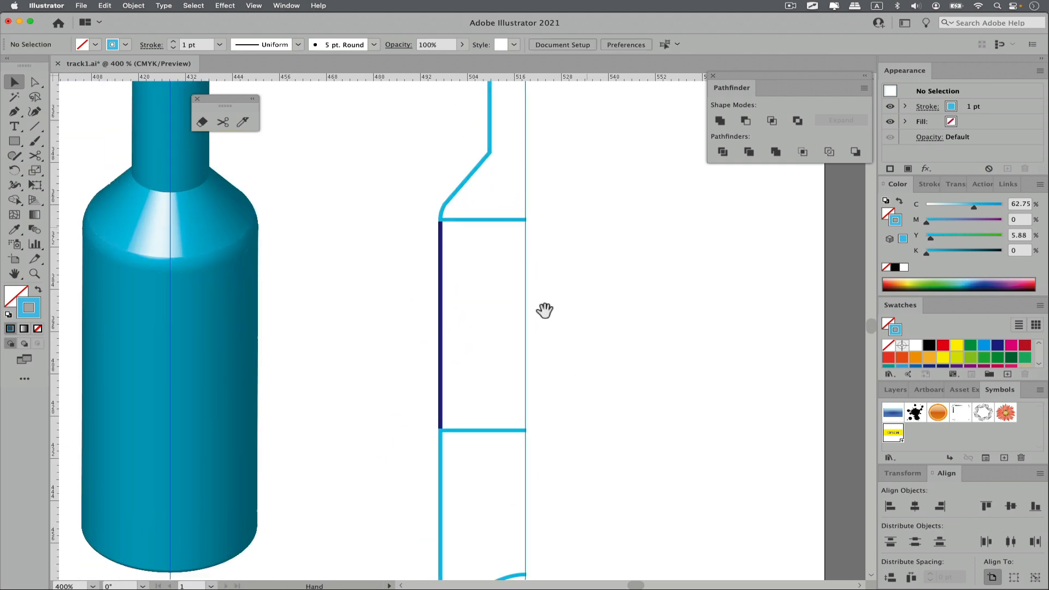
pyautogui.click(442, 303)
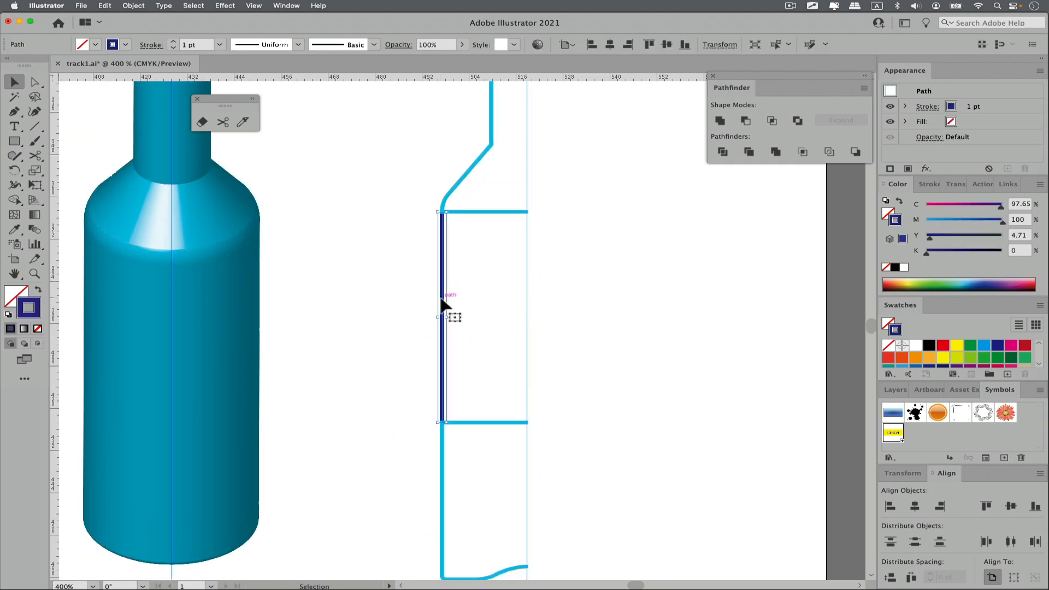
pyautogui.keyDown('super'); pyautogui.click(499, 212); pyautogui.keyUp('super')
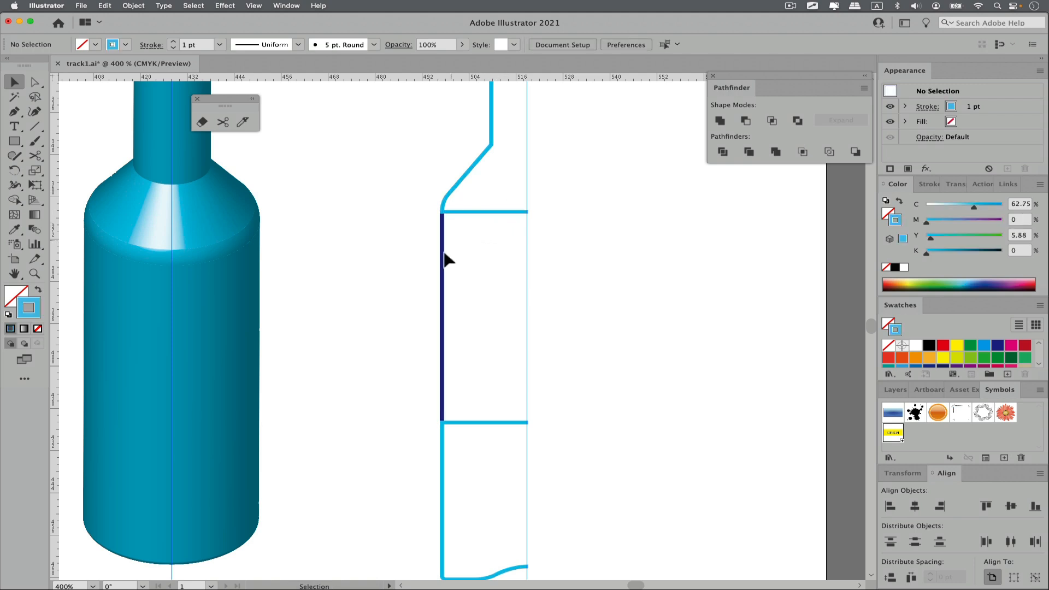
pyautogui.click(443, 288)
pyautogui.click(14, 112)
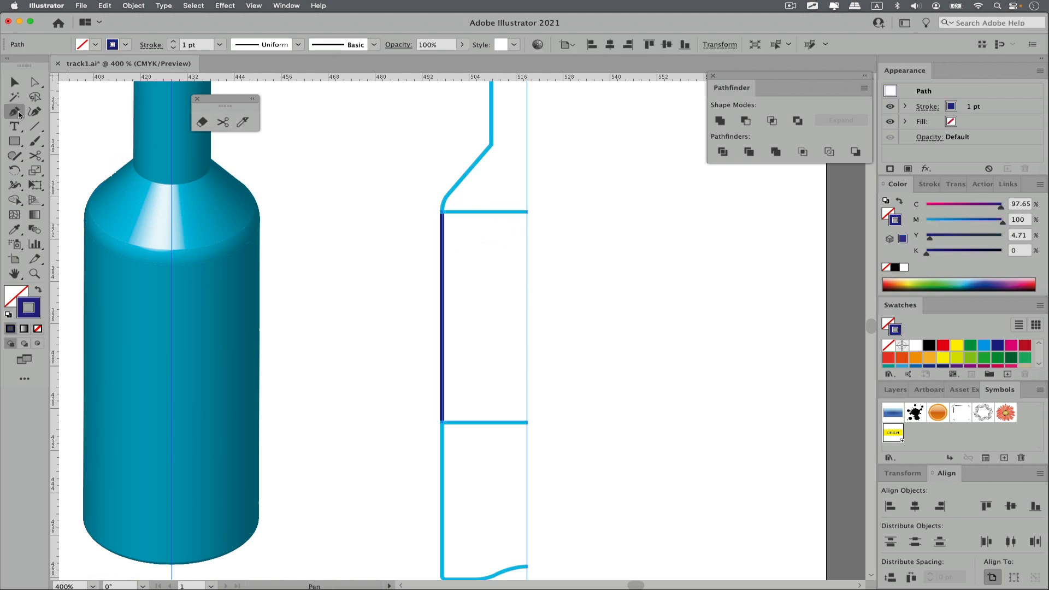
pyautogui.click(442, 213)
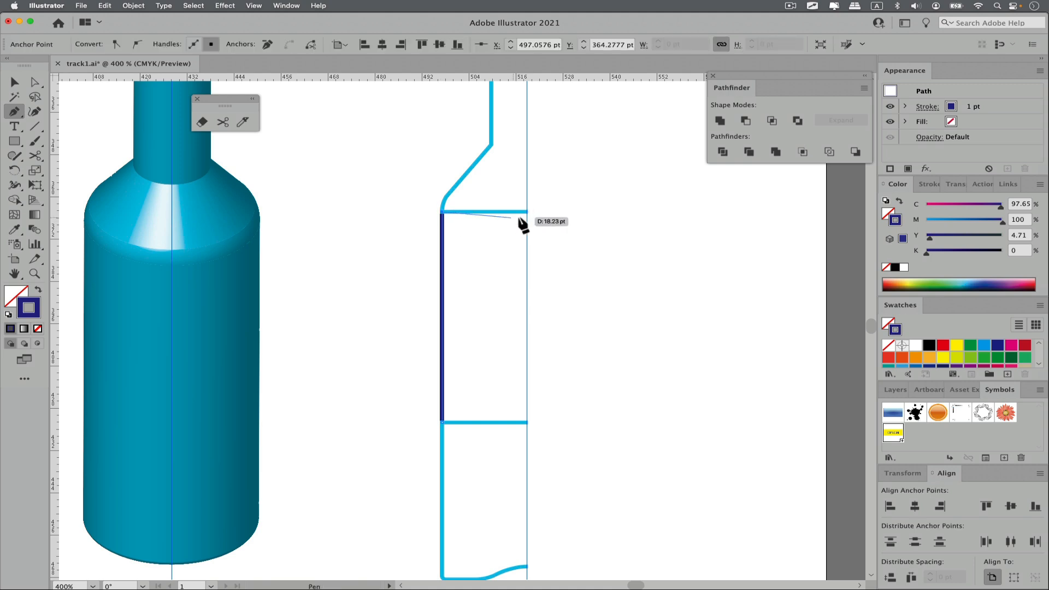
pyautogui.keyDown('super'); pyautogui.click(546, 350); pyautogui.keyUp('super')
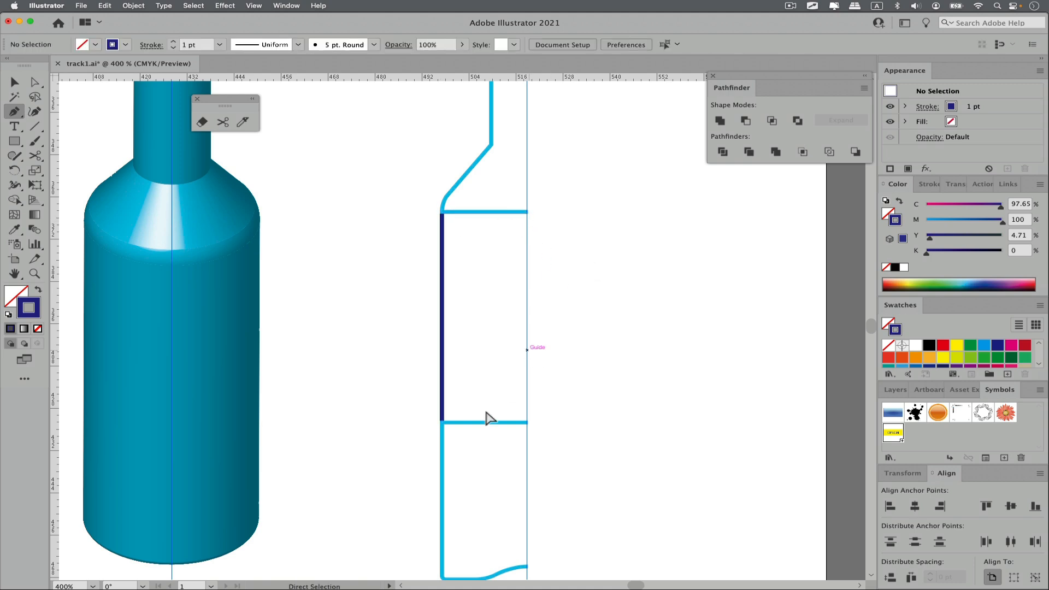
# - Try to extend the dark blue segment from its bottom end to the revolve axis with the Pen tool
pyautogui.click(441, 421)
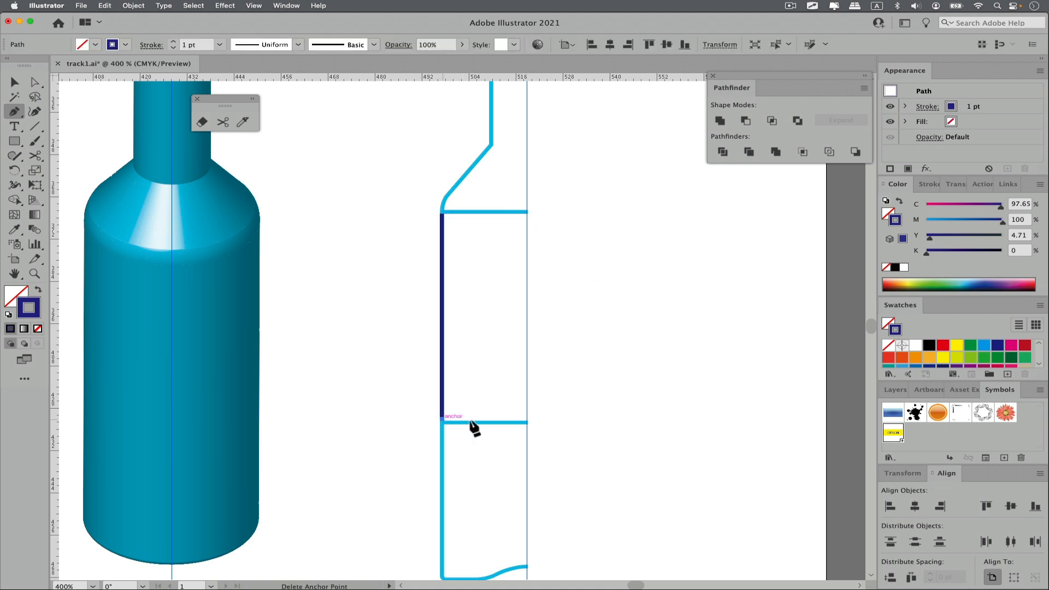
pyautogui.click(528, 420)
pyautogui.keyDown('super'); pyautogui.click(560, 454); pyautogui.keyUp('super')
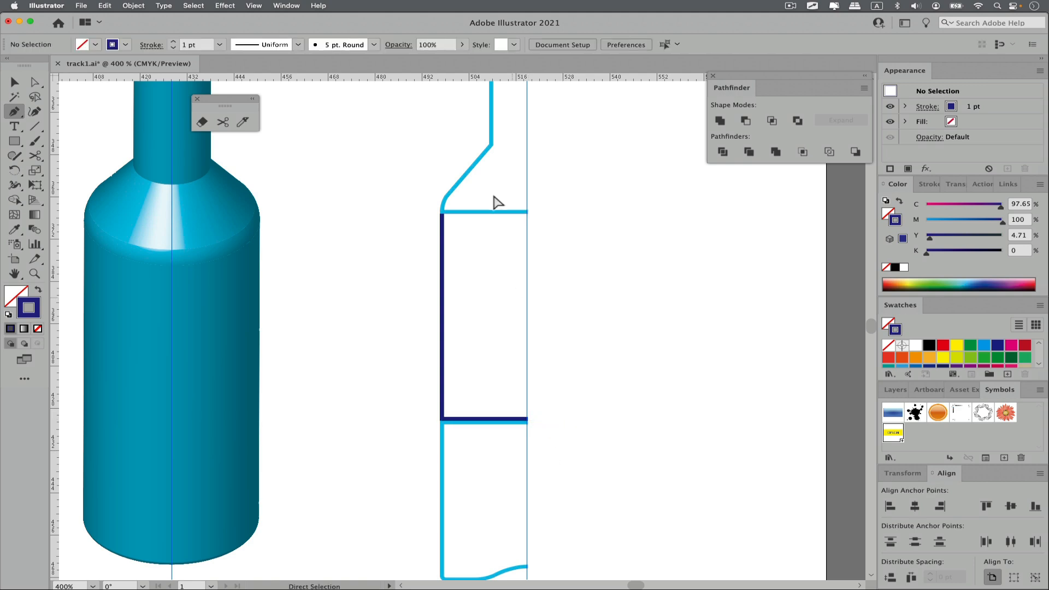
# - Test-move the dark blue segment, undo that move, and delete the separate dark blue horizontal line at its bottom
pyautogui.click(14, 82)
pyautogui.click(442, 279)
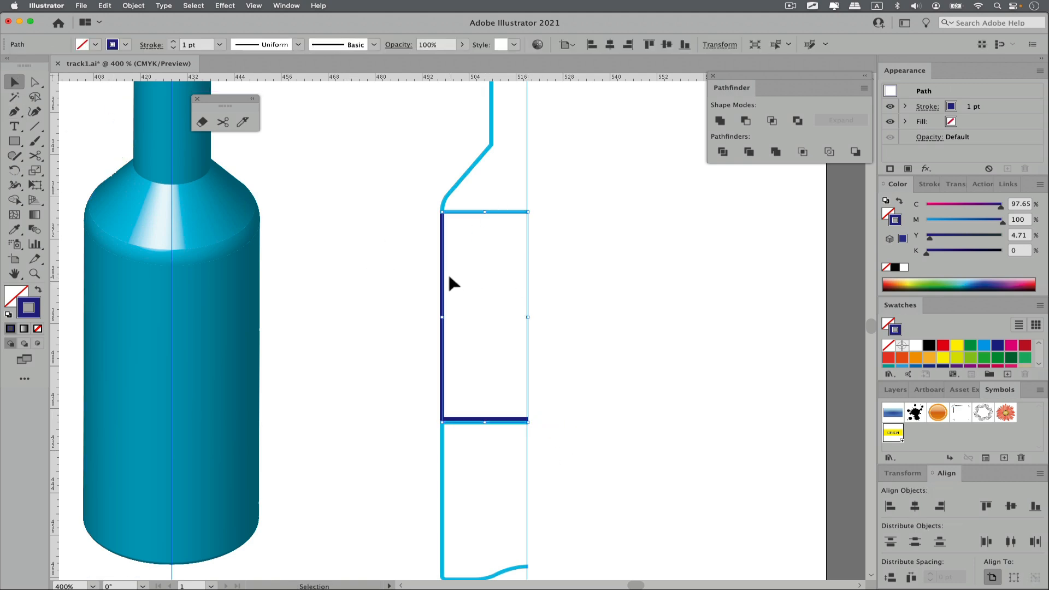
pyautogui.moveTo(444, 282); pyautogui.dragTo(307, 276)
pyautogui.press('super+z')
pyautogui.click(505, 409)
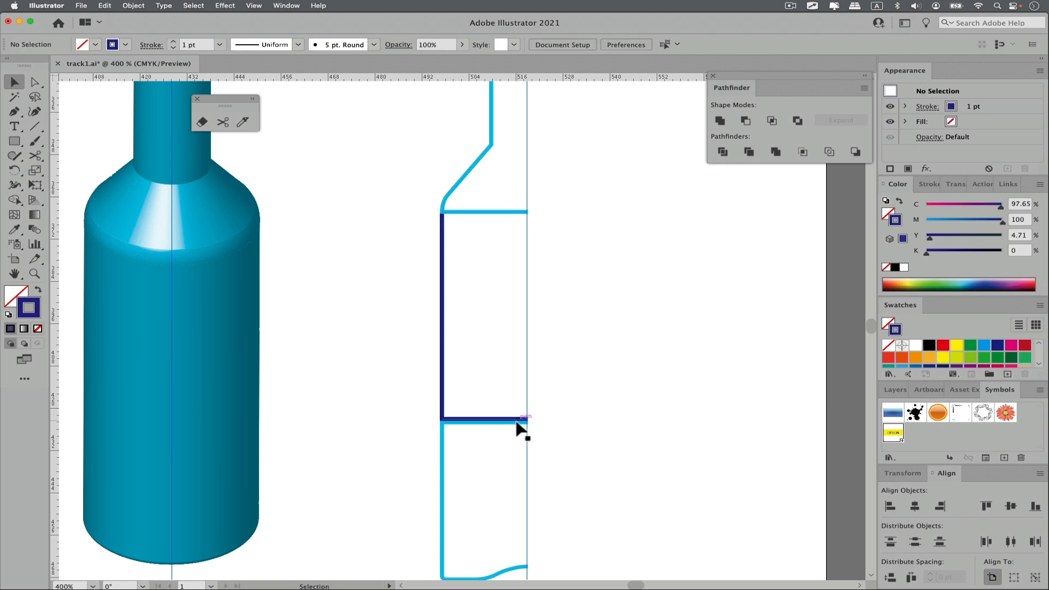
pyautogui.moveTo(516, 420); pyautogui.dragTo(582, 417)
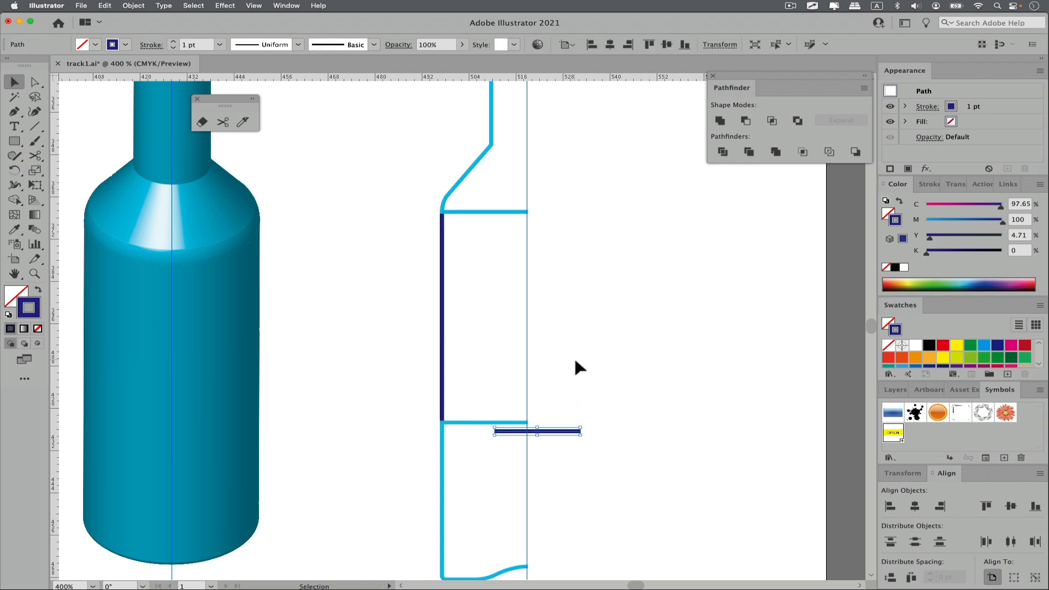
pyautogui.press('Delete')
# - Try again to draw the dark blue segment's bottom line from its lower end to the revolve axis
pyautogui.click(442, 344)
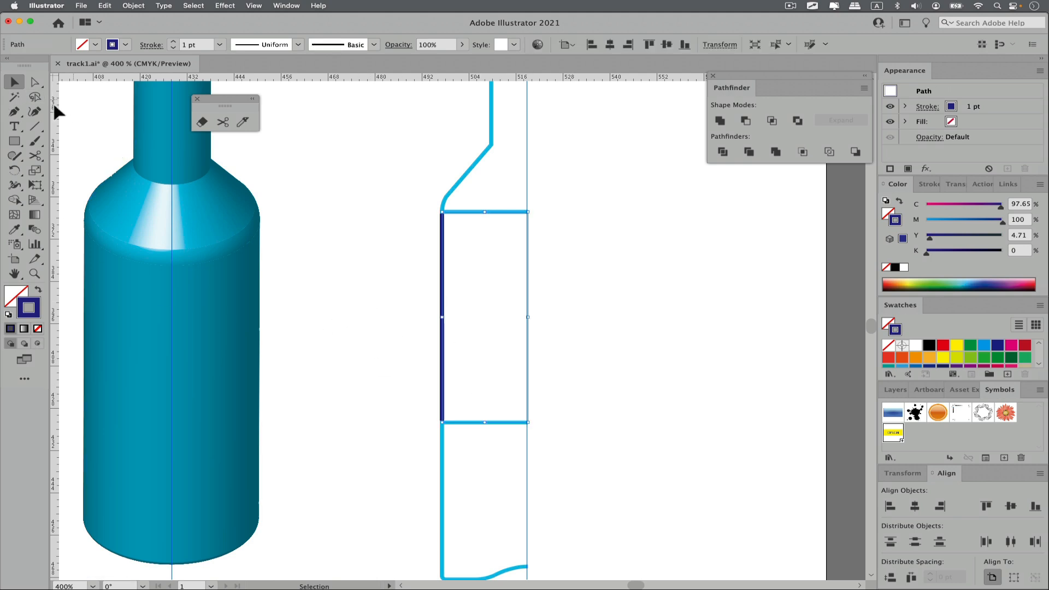
pyautogui.click(9, 116)
pyautogui.click(443, 422)
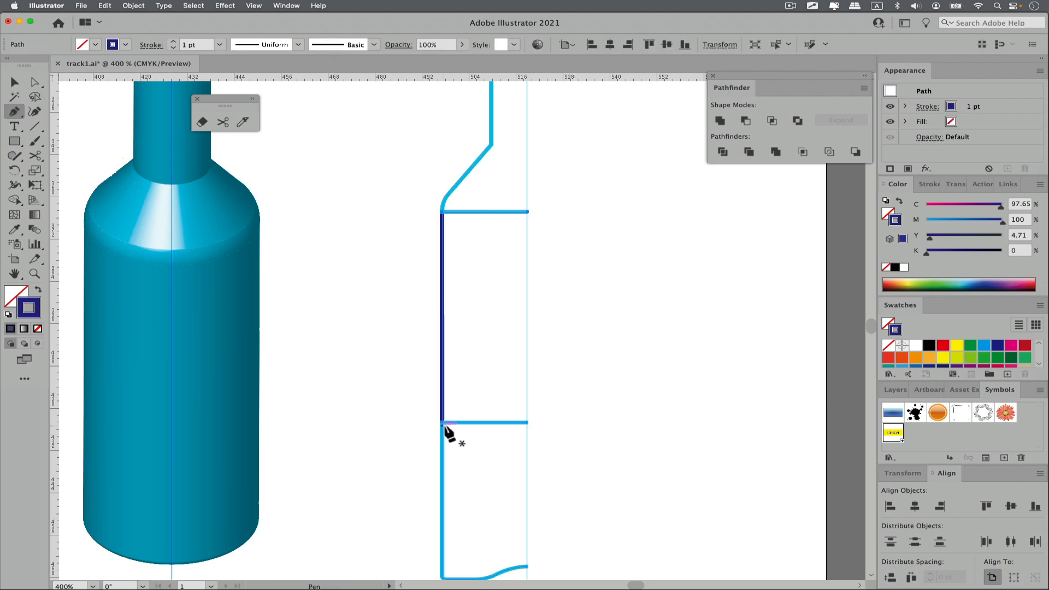
pyautogui.click(528, 422)
pyautogui.keyDown('super'); pyautogui.click(468, 383); pyautogui.keyUp('super')
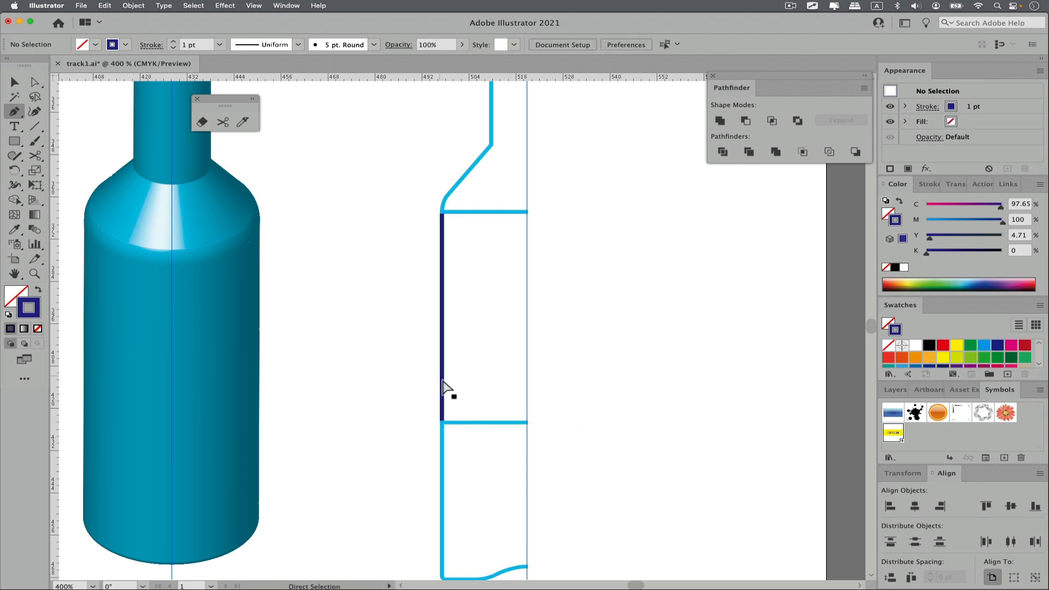
# - Try moving the dark blue segment away from the profile, undoing each move
pyautogui.moveTo(449, 429); pyautogui.dragTo(368, 435)
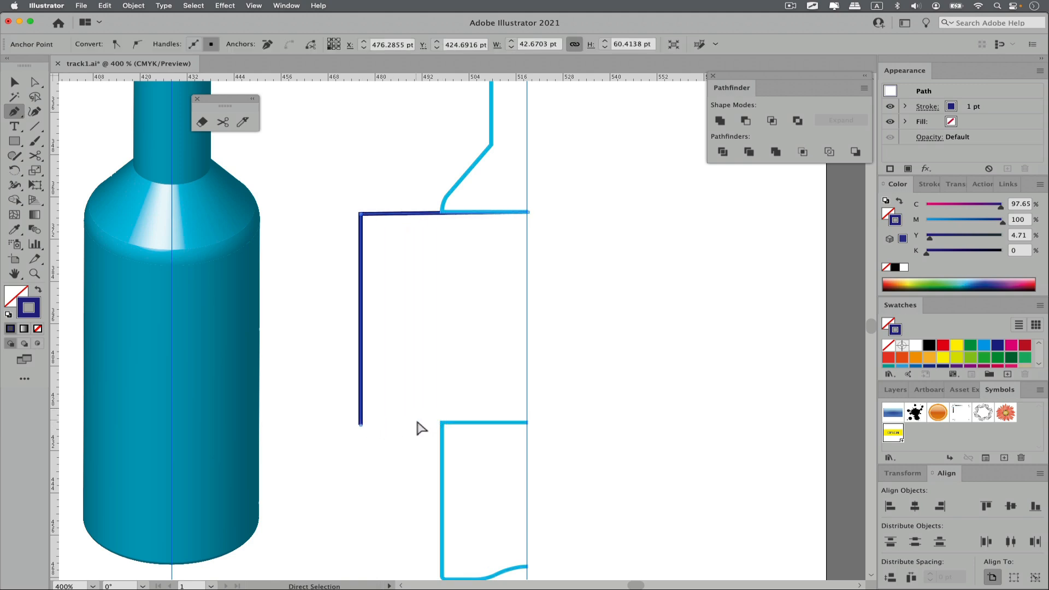
pyautogui.press('super+z')
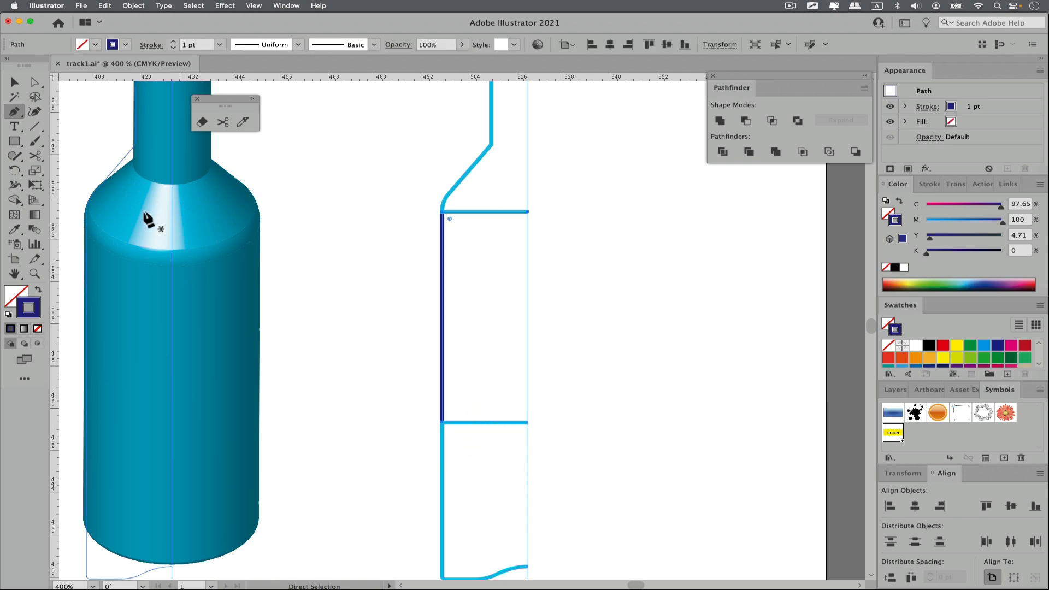
pyautogui.keyDown('super'); pyautogui.click(487, 399); pyautogui.keyUp('super')
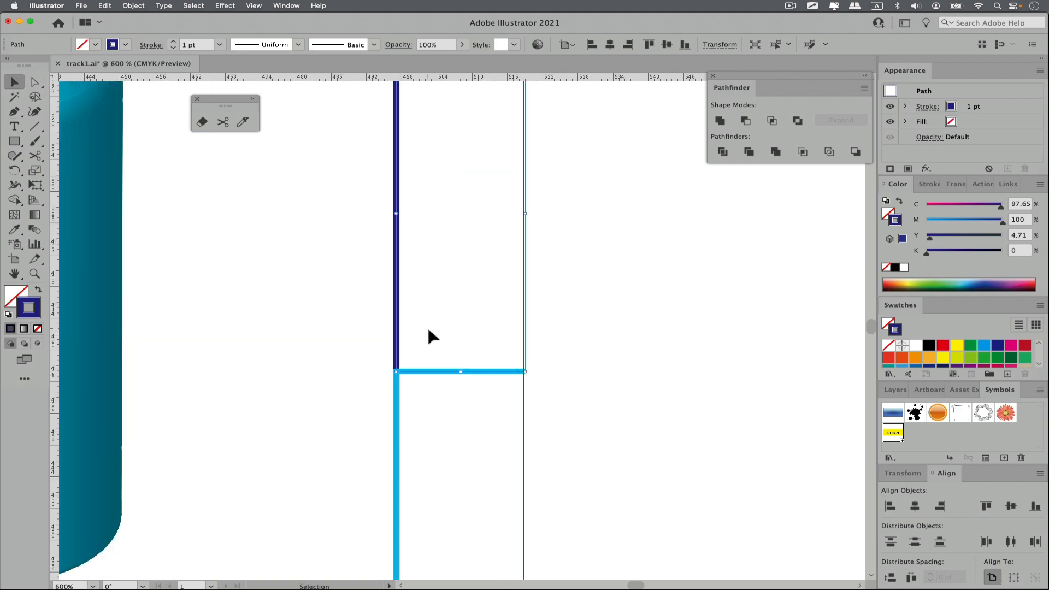
pyautogui.moveTo(418, 295); pyautogui.dragTo(352, 329)
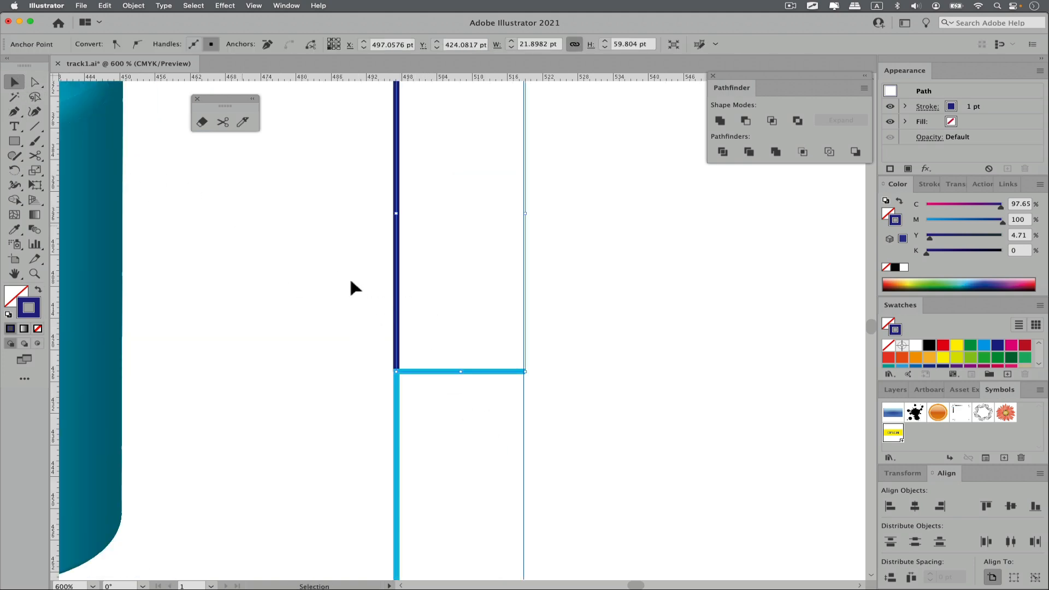
pyautogui.moveTo(396, 249); pyautogui.dragTo(326, 258)
pyautogui.press('super+z')
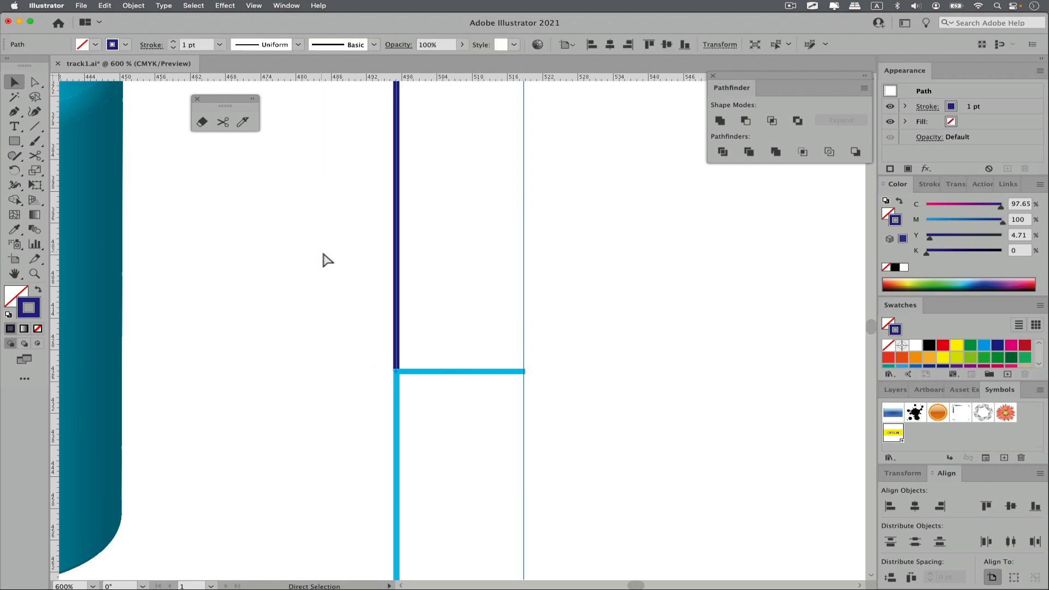
# - Draw a horizontal Pen line from the junction of the dark blue and base segments to the revolve axis
pyautogui.click(14, 111)
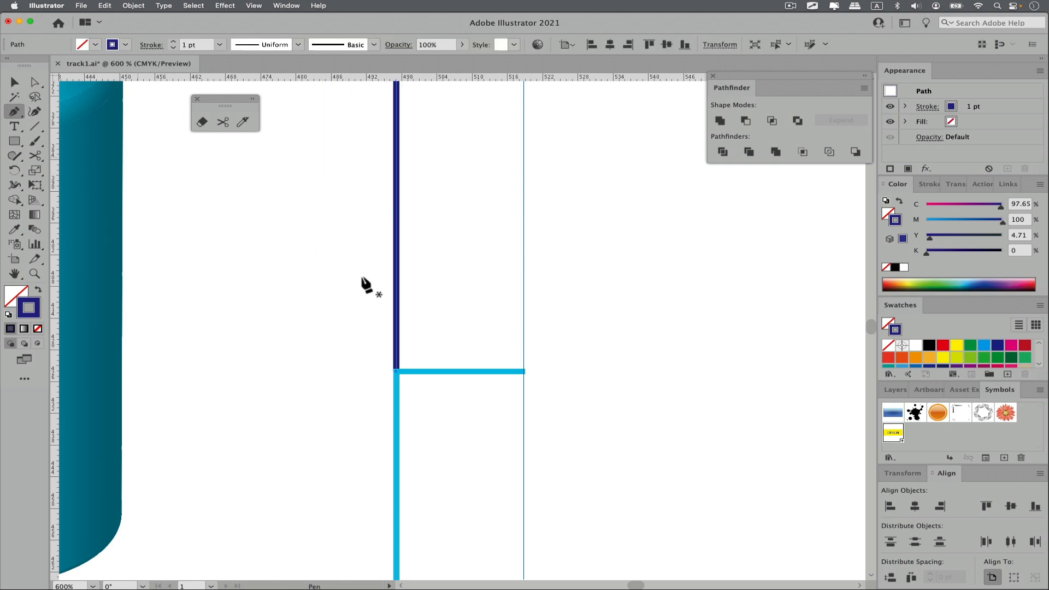
pyautogui.click(396, 372)
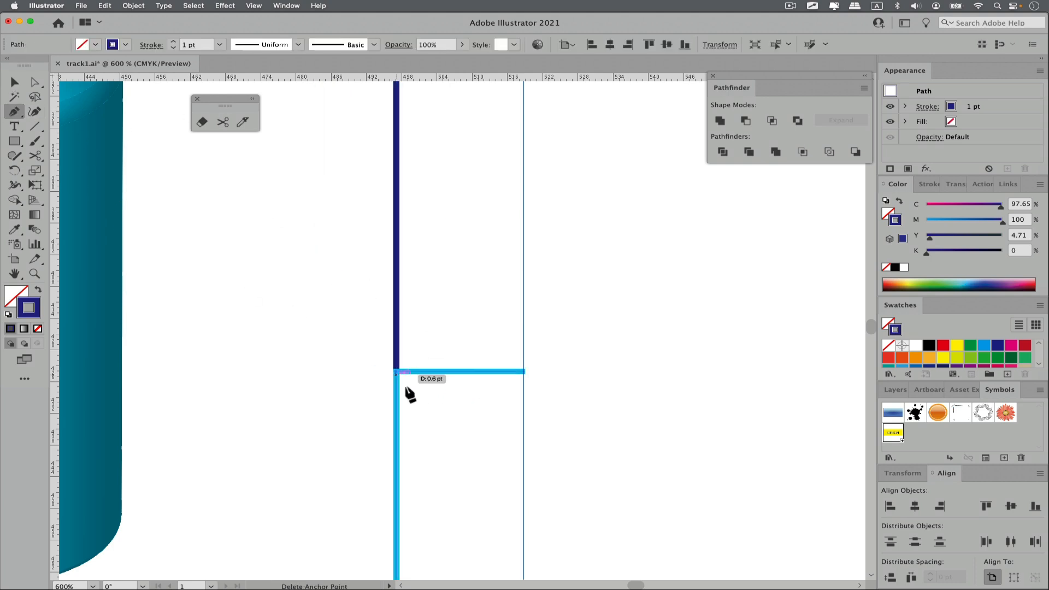
pyautogui.click(525, 371)
pyautogui.press('Escape')
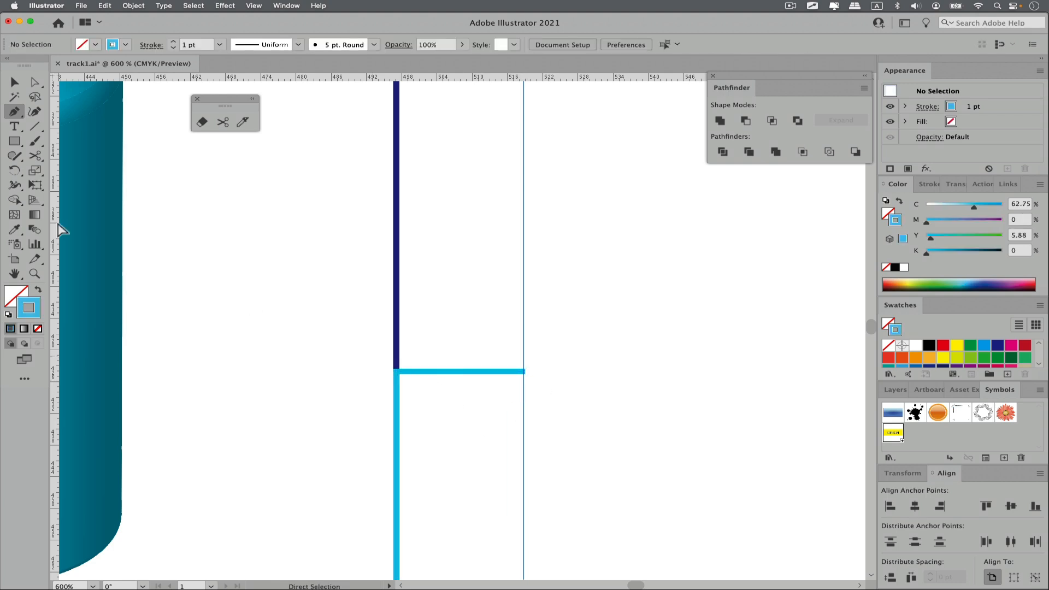
# - Try moving the light blue base segment away from the profile and undo the move
pyautogui.click(13, 84)
pyautogui.scroll(-2, 563, 338)
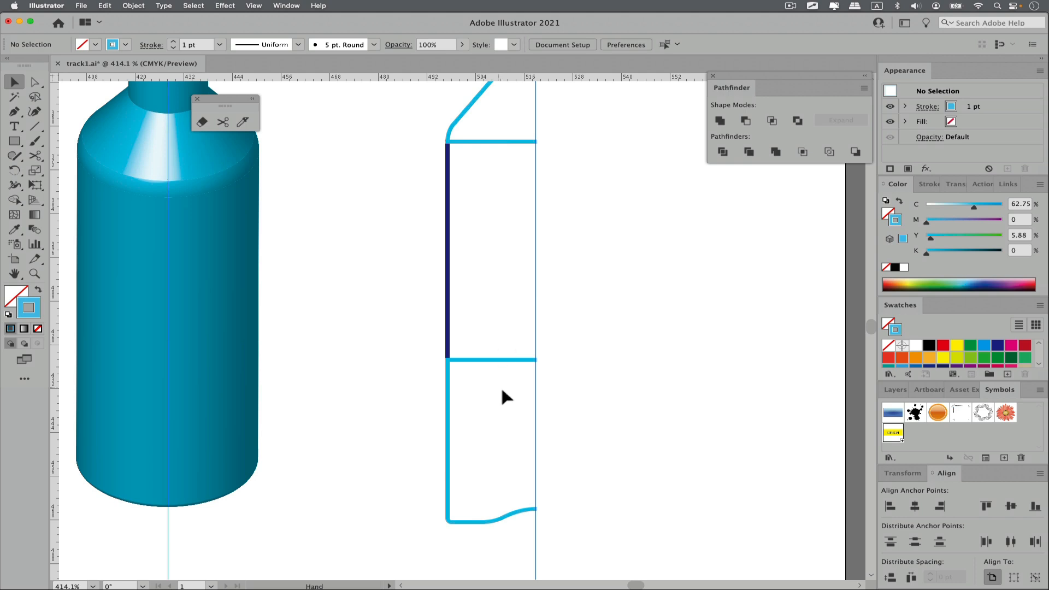
pyautogui.moveTo(451, 403); pyautogui.dragTo(484, 458)
pyautogui.press('super+z')
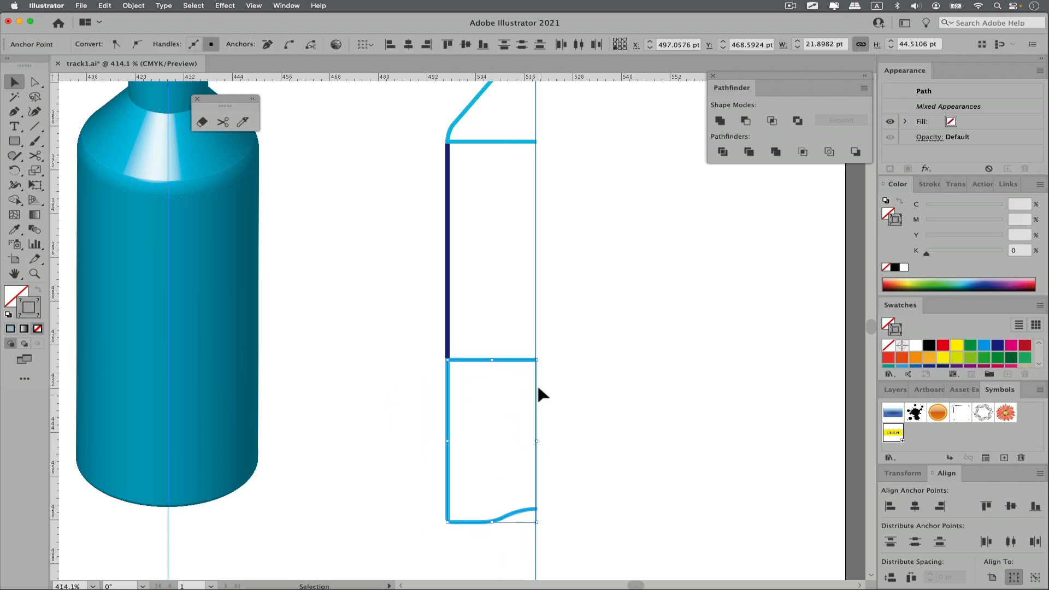
# - Join the horizontal top line to the light blue base segment's path and deselect it
pyautogui.moveTo(514, 359)
pyautogui.mouseDown()
pyautogui.moveTo(497, 415)
pyautogui.moveTo(528, 373)
pyautogui.mouseUp()
pyautogui.press('a')
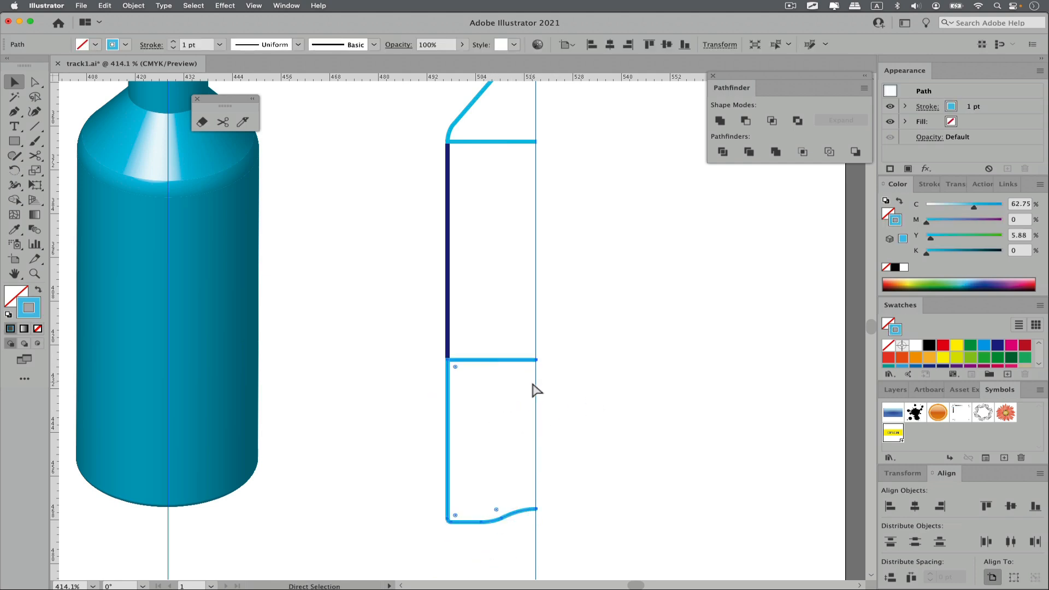
pyautogui.click(580, 400)
pyautogui.press('v')
# - Draw a horizontal dark blue Pen line from the dark blue segment's lower end to the revolve axis
pyautogui.click(447, 320)
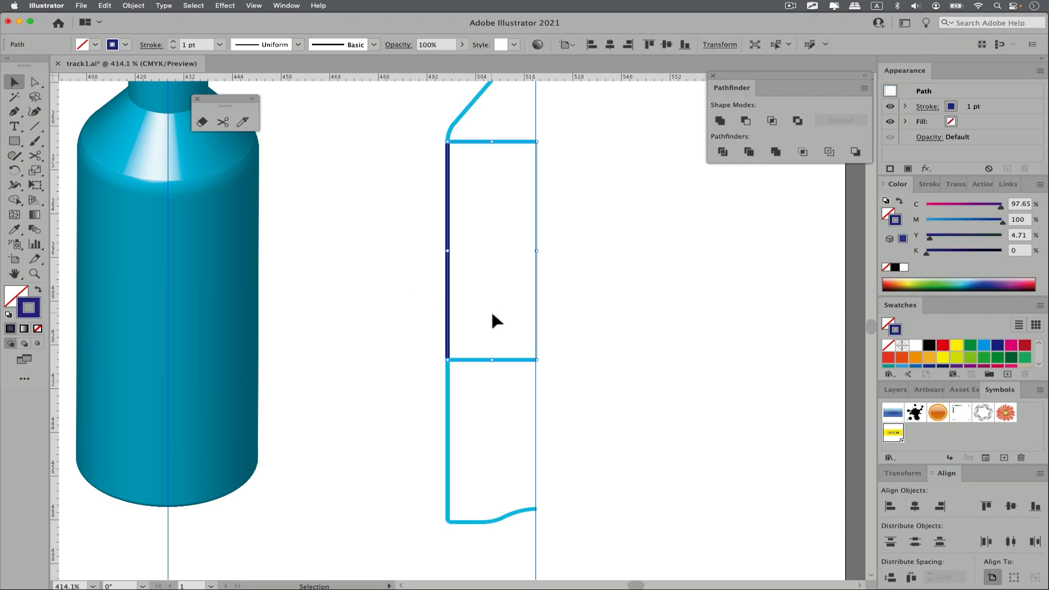
pyautogui.click(15, 112)
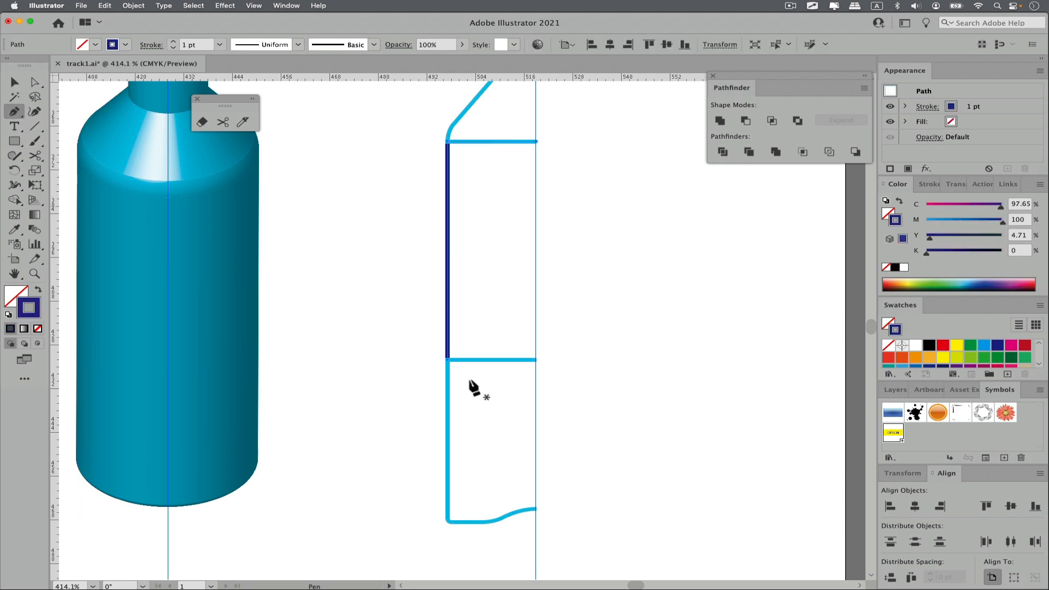
pyautogui.click(448, 360)
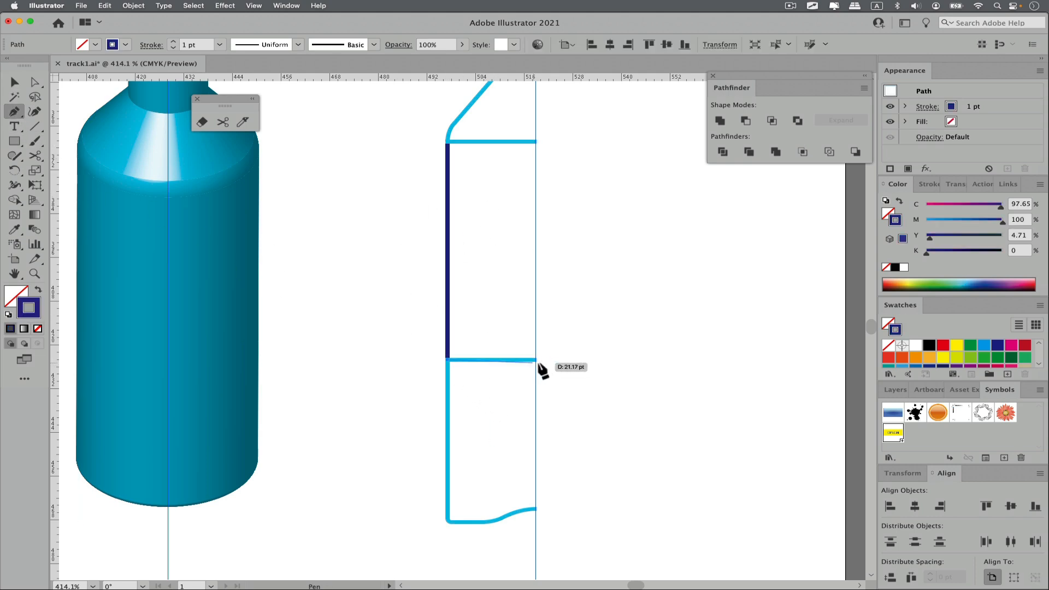
pyautogui.click(537, 359)
pyautogui.keyDown('super'); pyautogui.click(590, 398); pyautogui.keyUp('super')
pyautogui.click(19, 84)
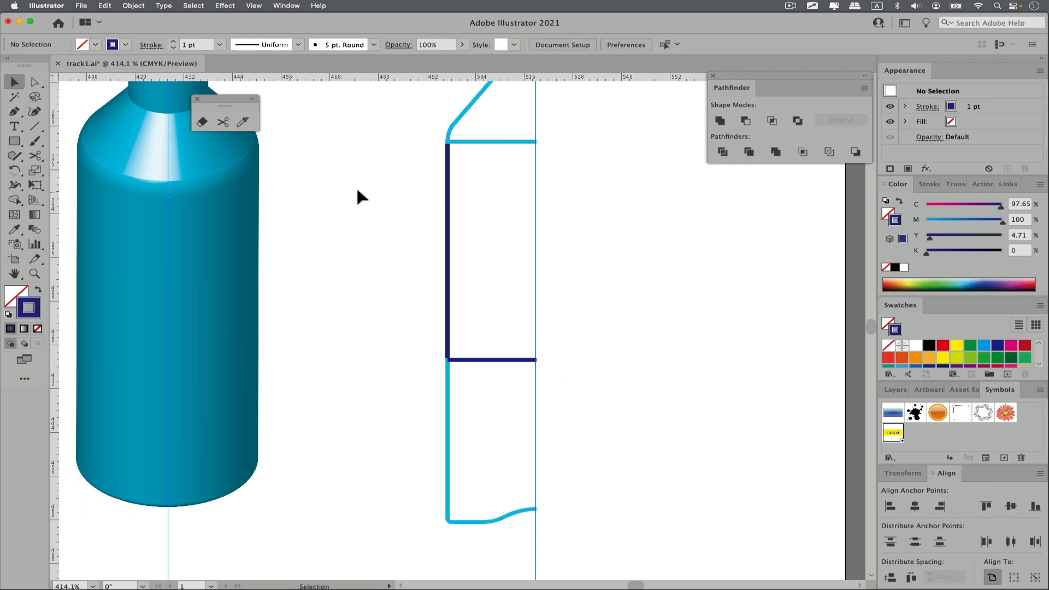
# - Undo a trial move of the dark blue segment and try to join its bottom line to its side line
pyautogui.moveTo(448, 224); pyautogui.dragTo(356, 232)
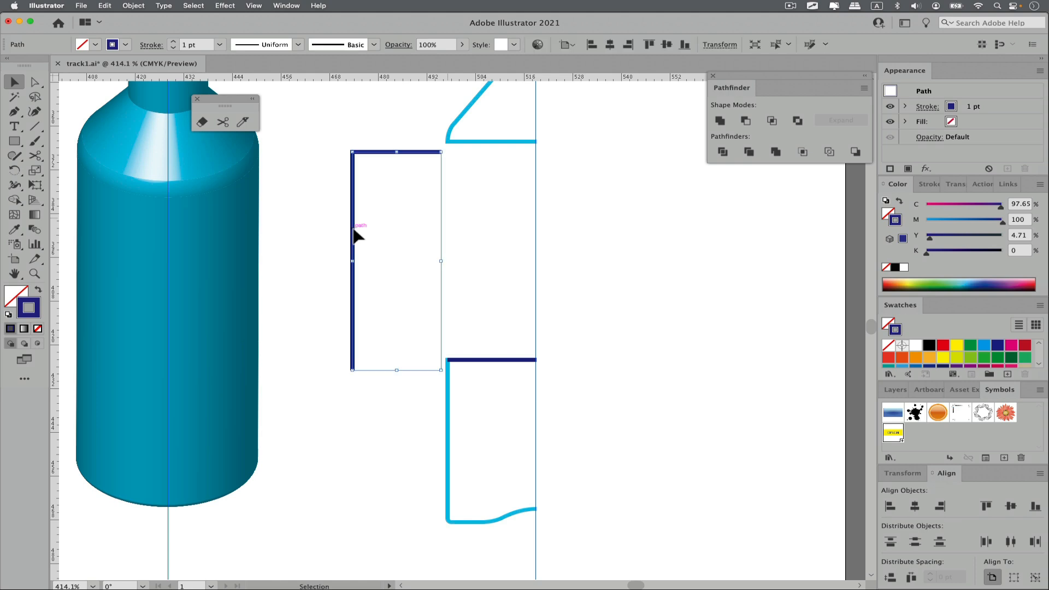
pyautogui.press('super+z')
pyautogui.click(36, 82)
pyautogui.moveTo(388, 326); pyautogui.dragTo(467, 382)
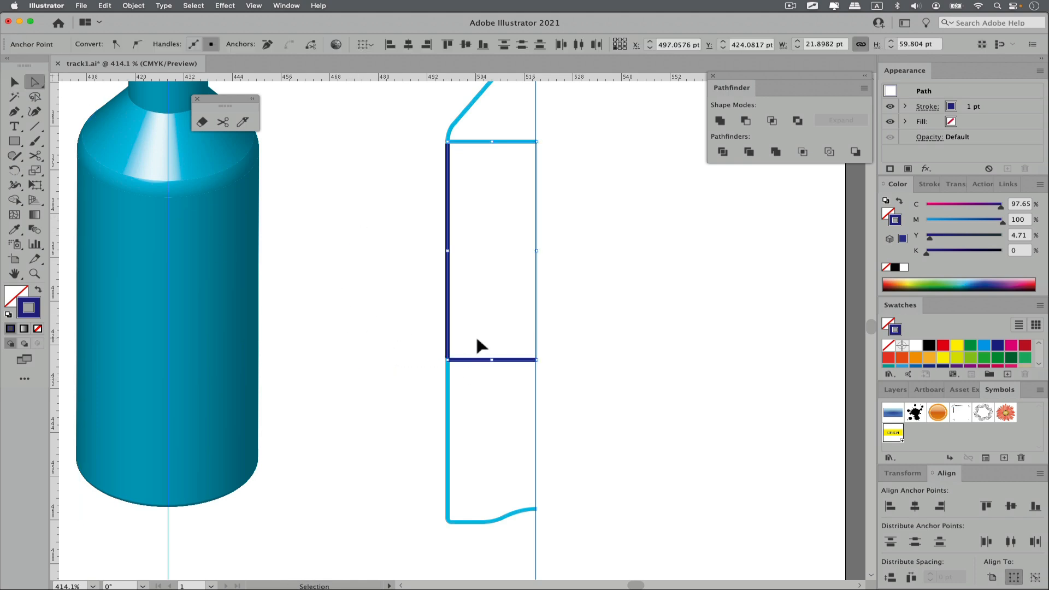
pyautogui.press('super+j')
pyautogui.click(662, 324)
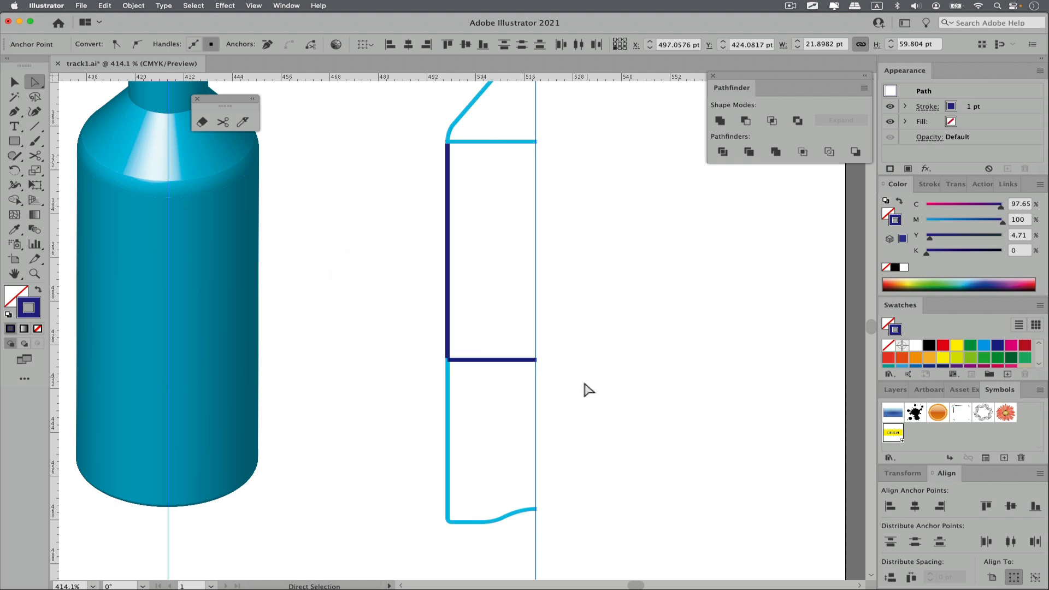
# - Run the path Clean Up command on the artwork
pyautogui.keyDown('super'); pyautogui.click(459, 363); pyautogui.keyUp('super')
pyautogui.keyDown('super'); pyautogui.click(497, 346); pyautogui.keyUp('super')
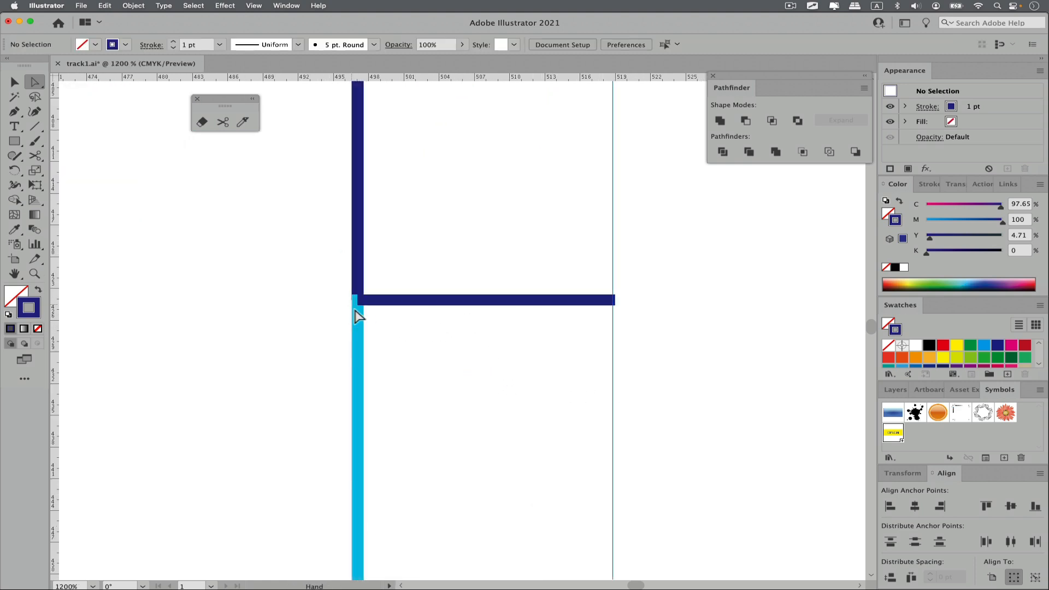
pyautogui.click(134, 5)
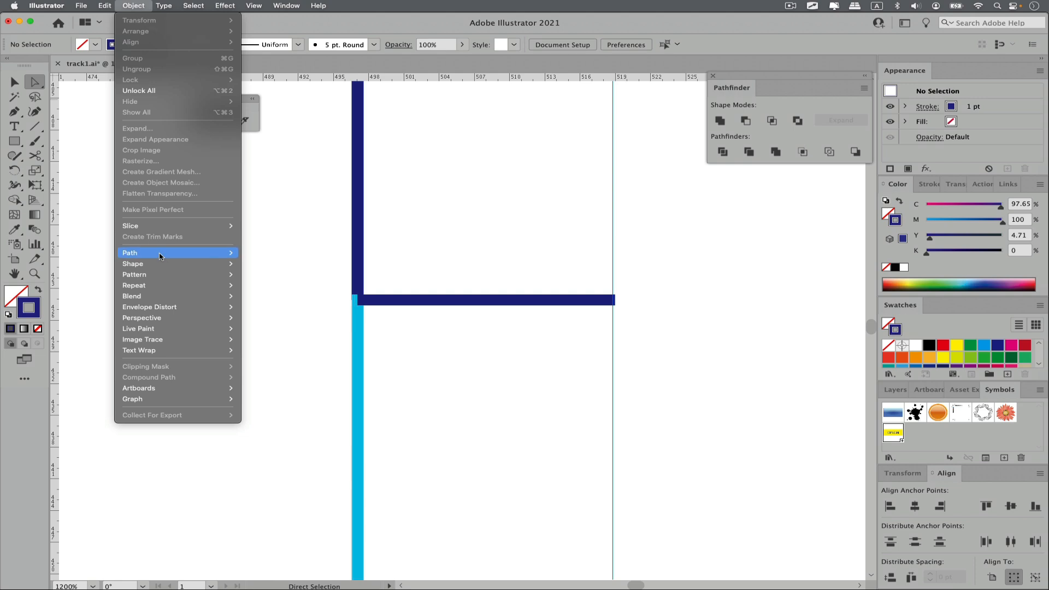
pyautogui.moveTo(184, 257)
pyautogui.click(285, 381)
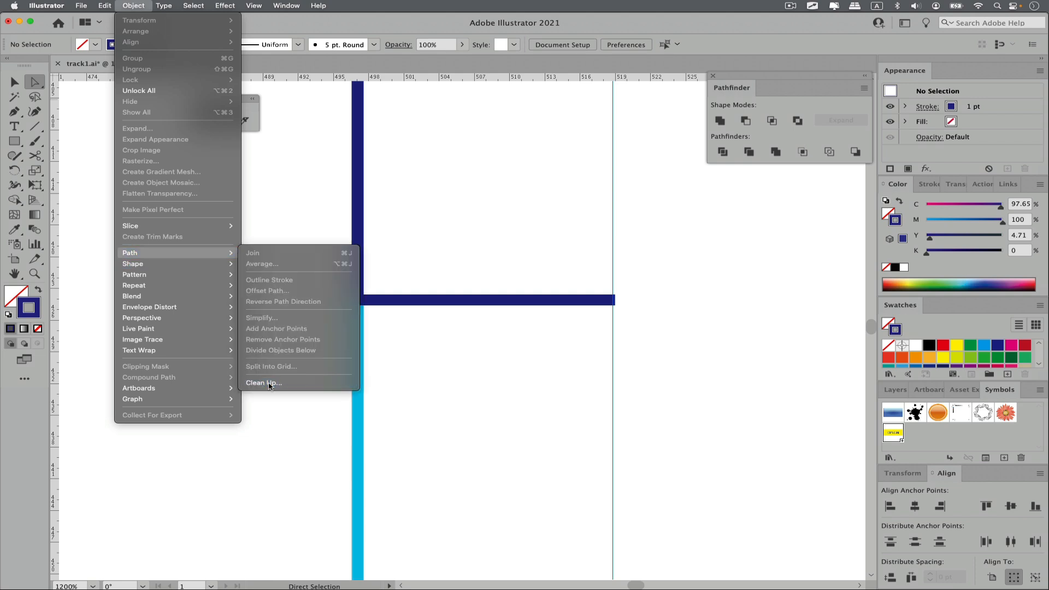
pyautogui.click(556, 349)
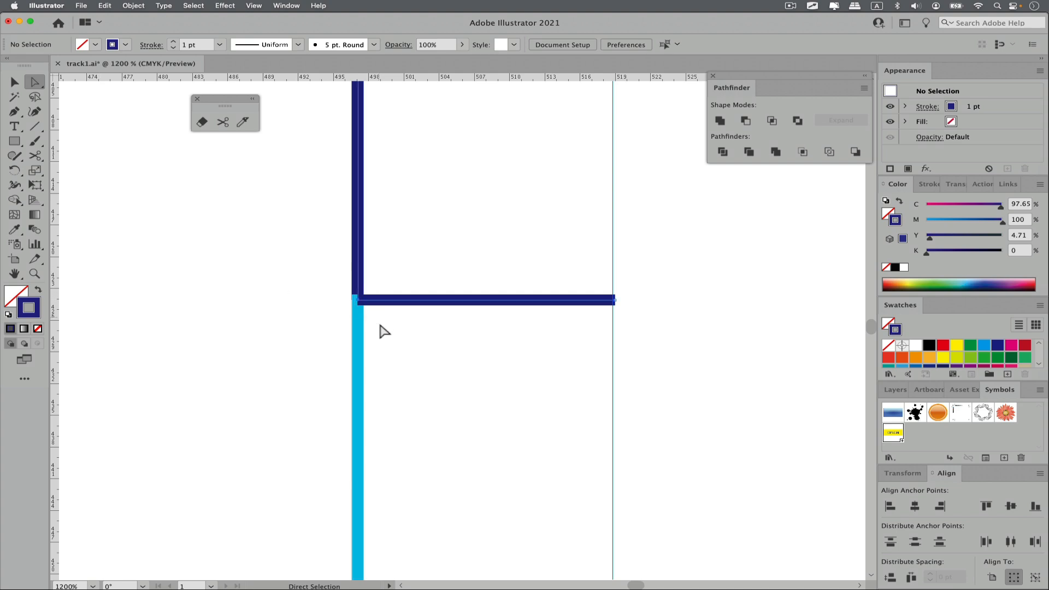
# - Join the dark blue segment's side and bottom lines at their corner above the light blue base
pyautogui.click(365, 293)
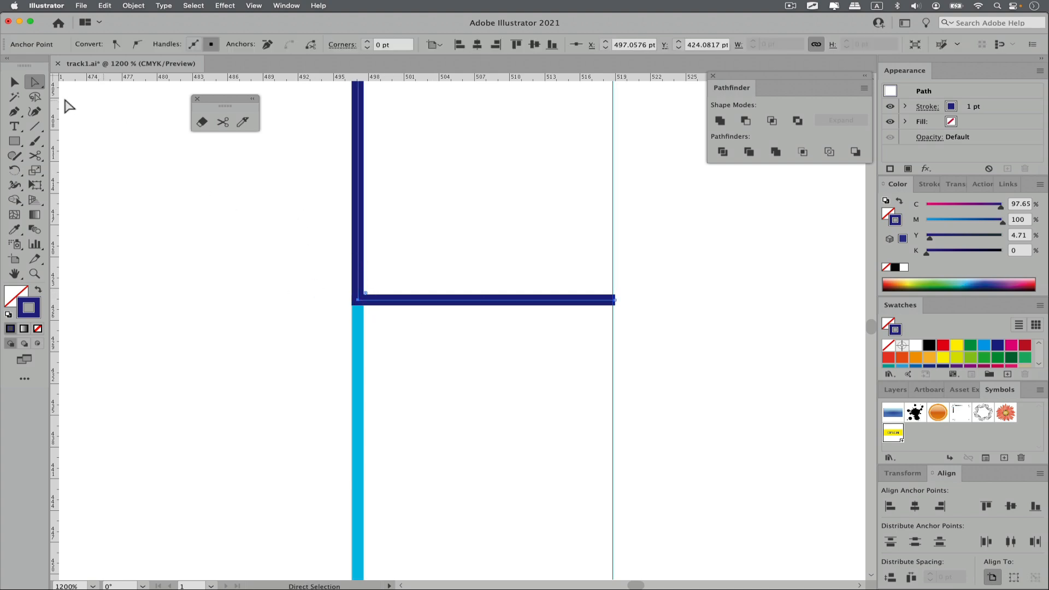
pyautogui.click(14, 82)
pyautogui.click(400, 334)
pyautogui.click(363, 303)
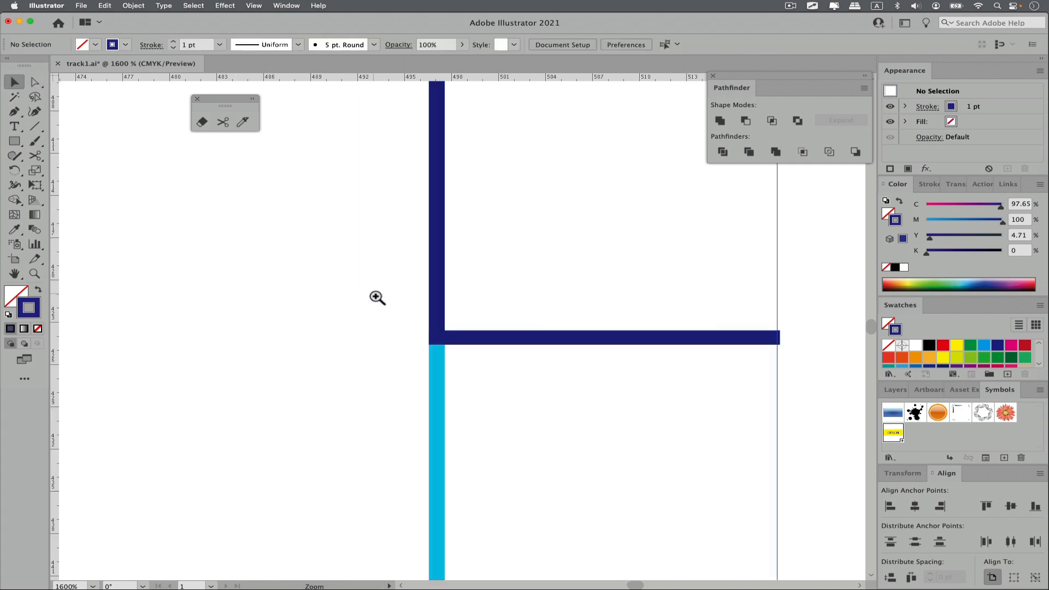
pyautogui.keyDown('alt'); pyautogui.click(479, 326); pyautogui.keyUp('alt')
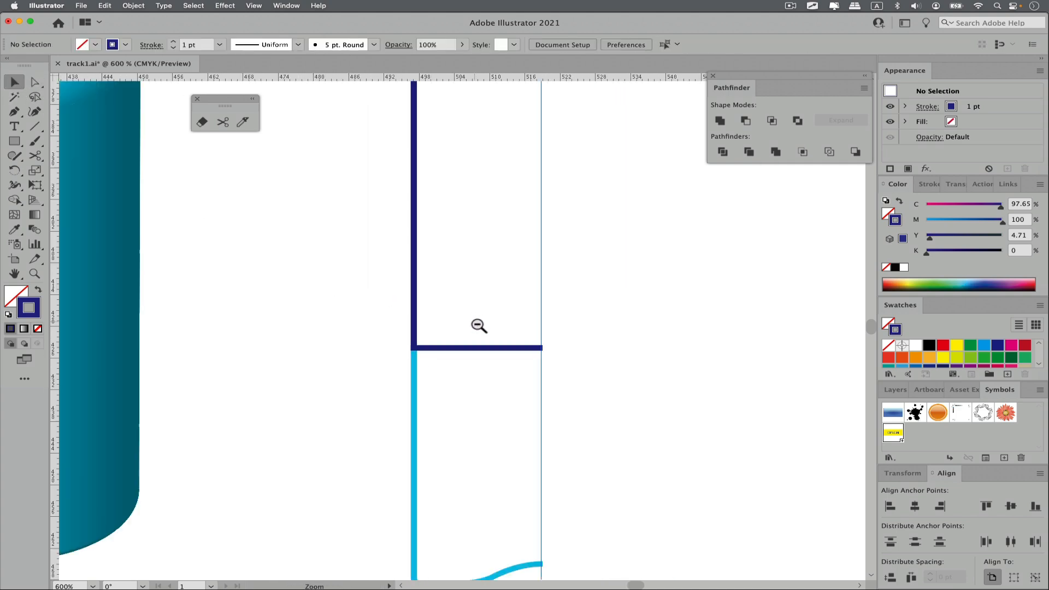
pyautogui.keyDown('alt'); pyautogui.click(478, 326); pyautogui.keyUp('alt')
pyautogui.moveTo(459, 256); pyautogui.dragTo(305, 285)
pyautogui.click(134, 5)
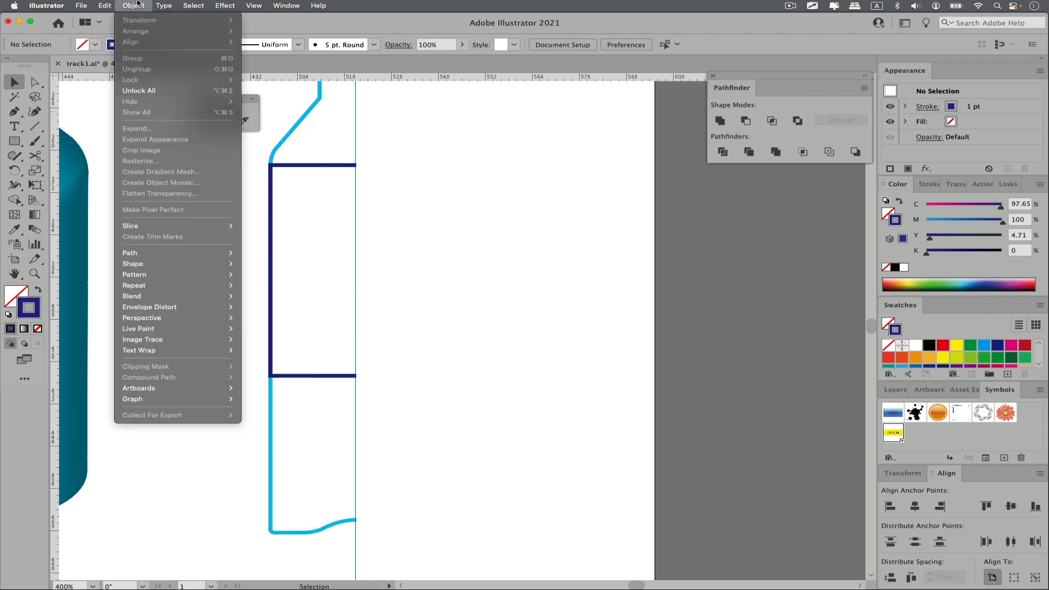
pyautogui.moveTo(191, 256)
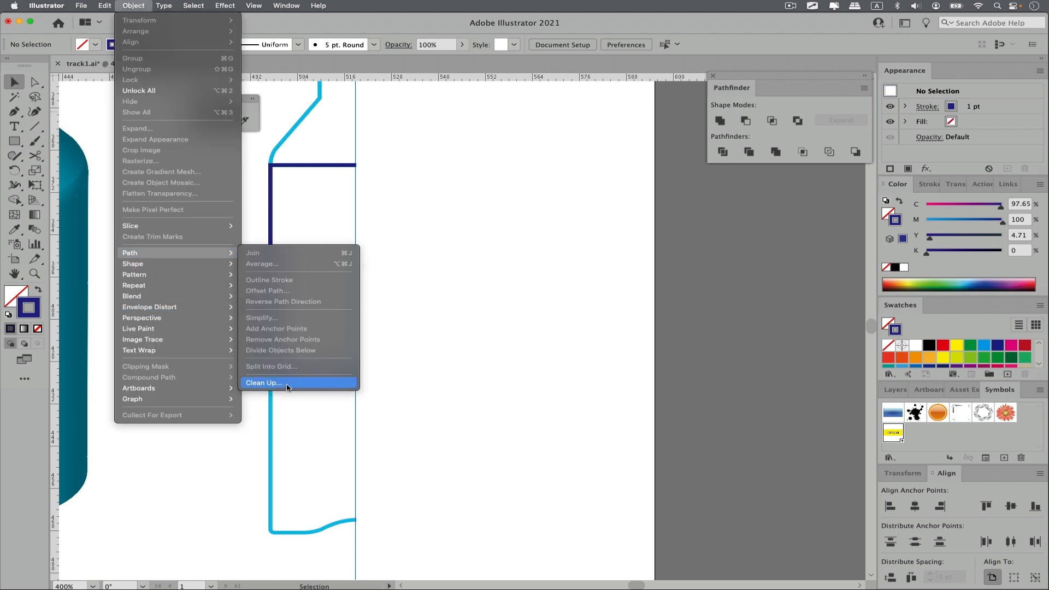
pyautogui.click(465, 401)
# - Unlock all objects in the document
pyautogui.moveTo(399, 260); pyautogui.dragTo(401, 389)
pyautogui.keyDown('alt'); pyautogui.keyDown('super'); pyautogui.click(401, 389); pyautogui.keyUp('super'); pyautogui.keyUp('alt')
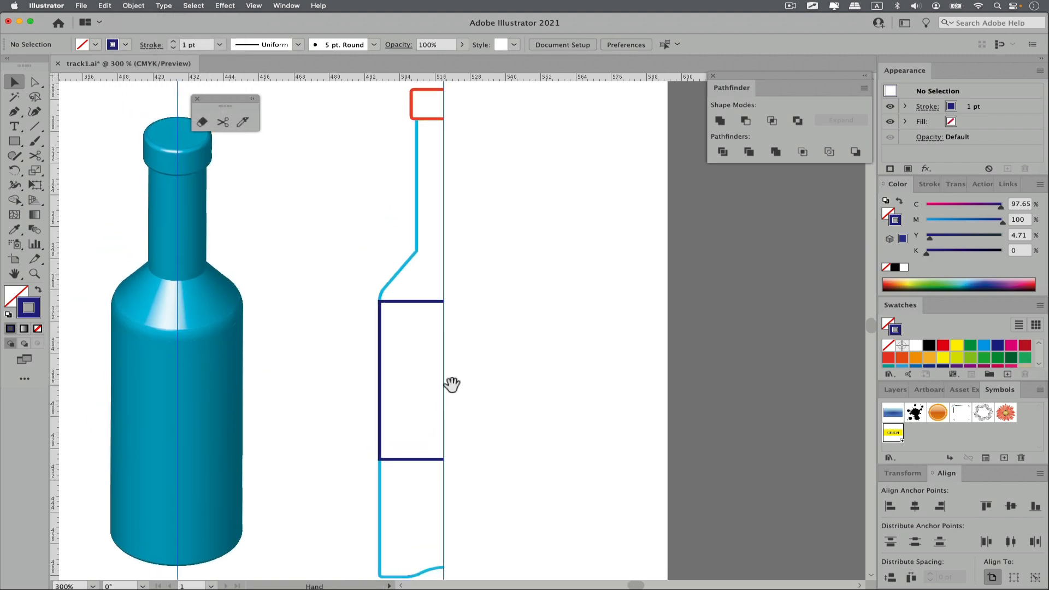
pyautogui.keyDown('alt'); pyautogui.keyDown('super'); pyautogui.click(459, 391); pyautogui.keyUp('super'); pyautogui.keyUp('alt')
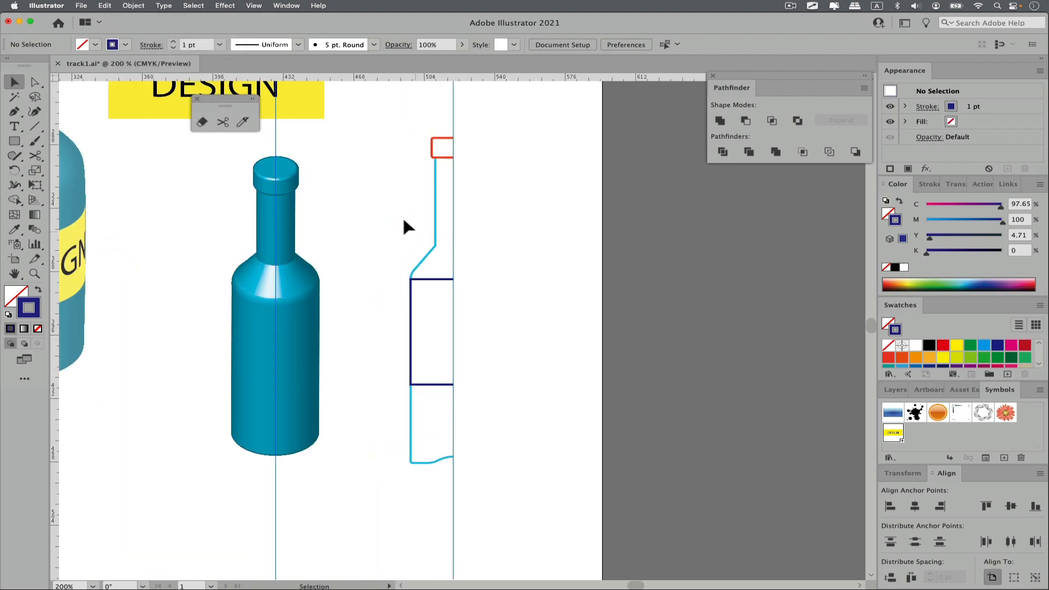
pyautogui.click(128, 6)
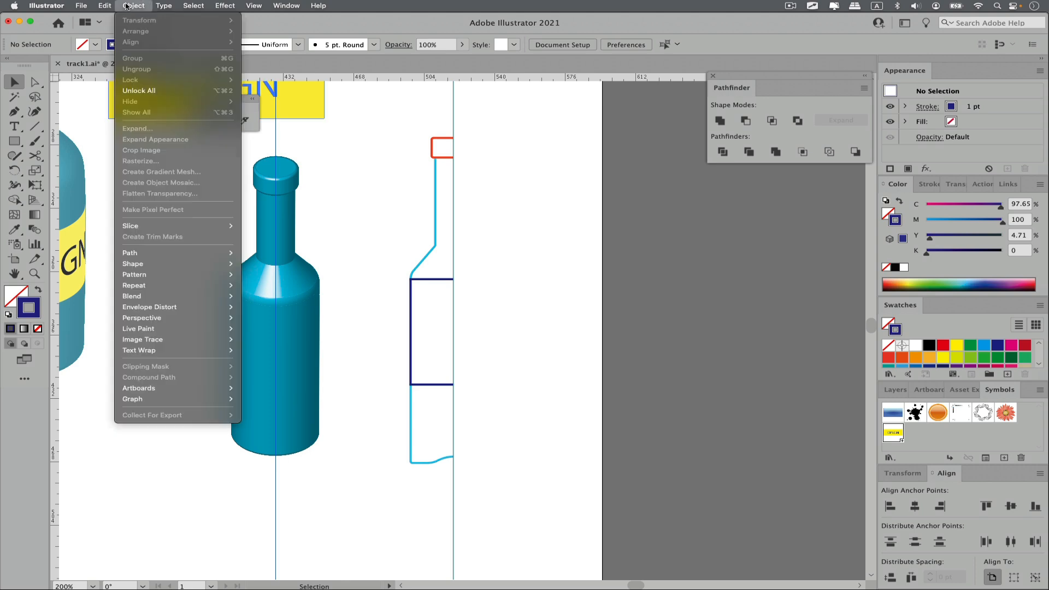
pyautogui.click(142, 91)
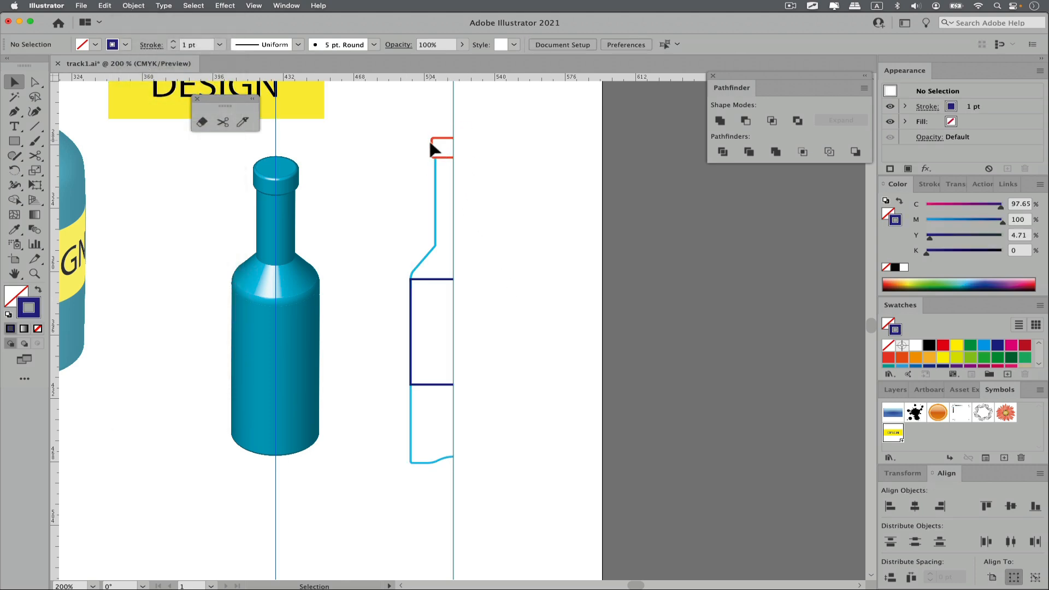
# - Try moving the red cap, light blue neck, dark blue body and light blue base segments away from the profile one by one, undoing each move
pyautogui.moveTo(430, 141); pyautogui.dragTo(380, 135)
pyautogui.press('super+z')
pyautogui.click(430, 195)
pyautogui.moveTo(435, 194); pyautogui.dragTo(380, 200)
pyautogui.press('super+z')
pyautogui.moveTo(412, 316); pyautogui.dragTo(345, 324)
pyautogui.press('super+z')
pyautogui.moveTo(409, 400); pyautogui.dragTo(343, 470)
pyautogui.press('super+z')
# - Group all the coloured profile segments and apply a 3D Revolve effect to the group, offset from the Right Edge
pyautogui.moveTo(388, 112); pyautogui.dragTo(439, 481)
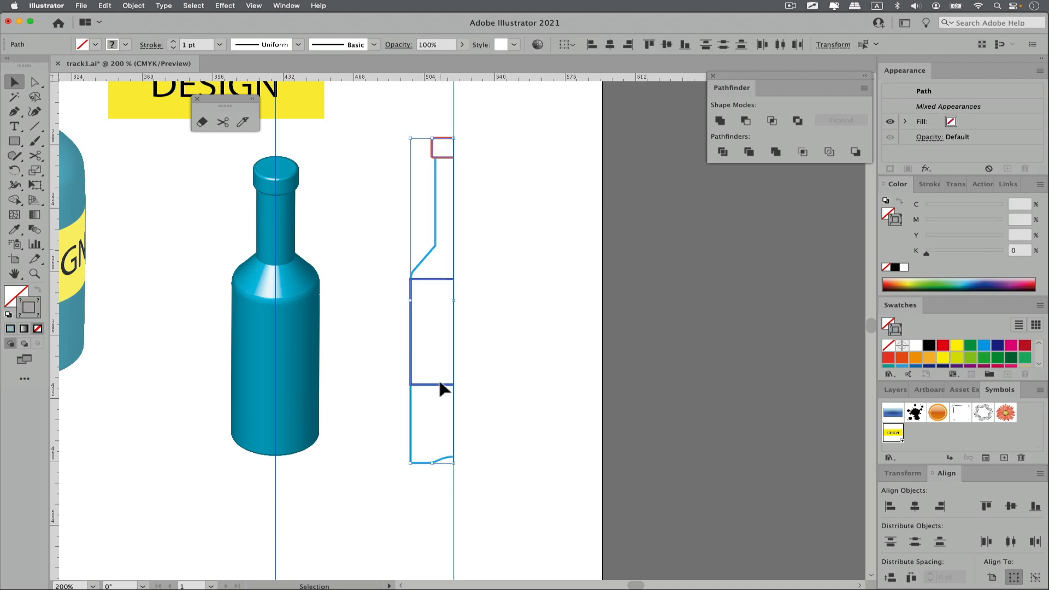
pyautogui.press('super+g')
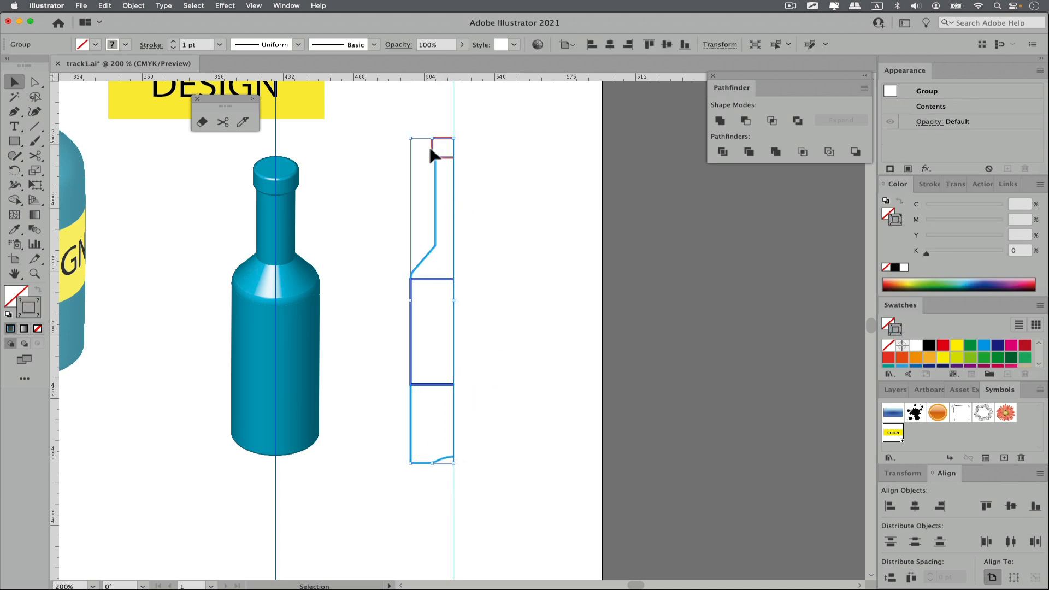
pyautogui.click(225, 6)
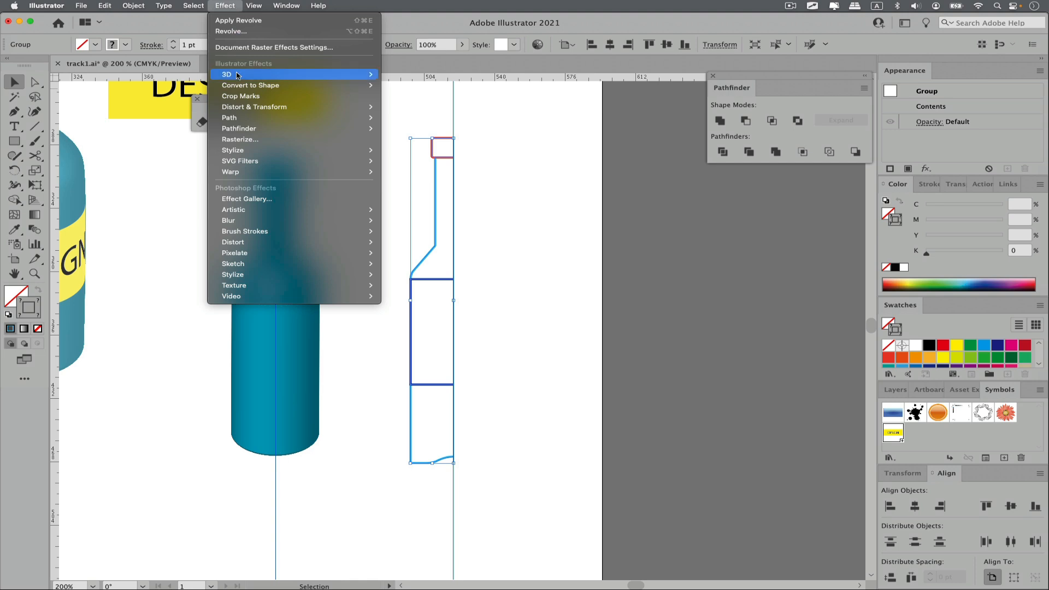
pyautogui.moveTo(245, 75)
pyautogui.click(430, 88)
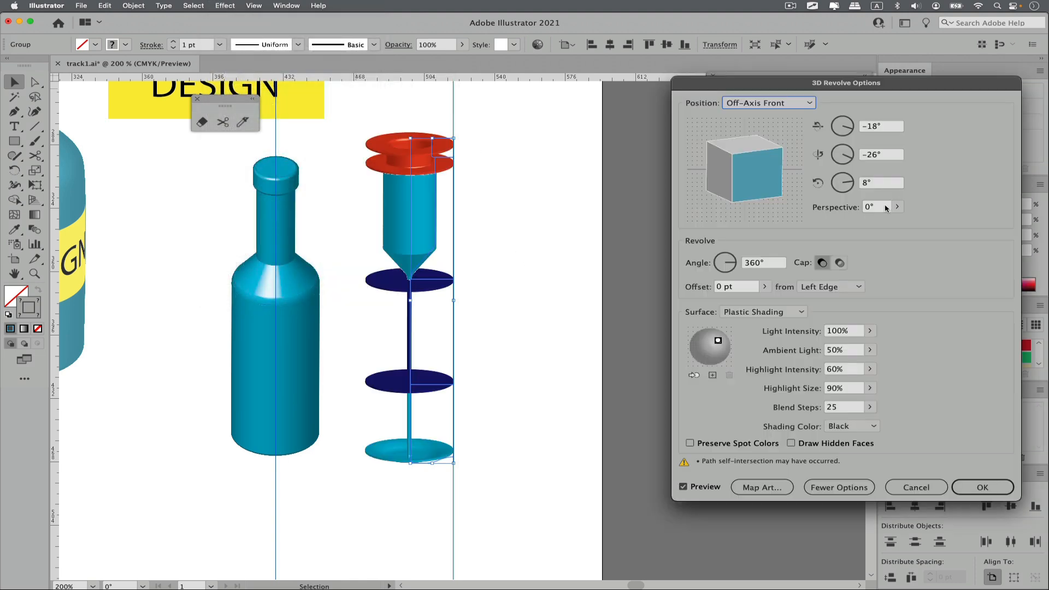
pyautogui.click(844, 287)
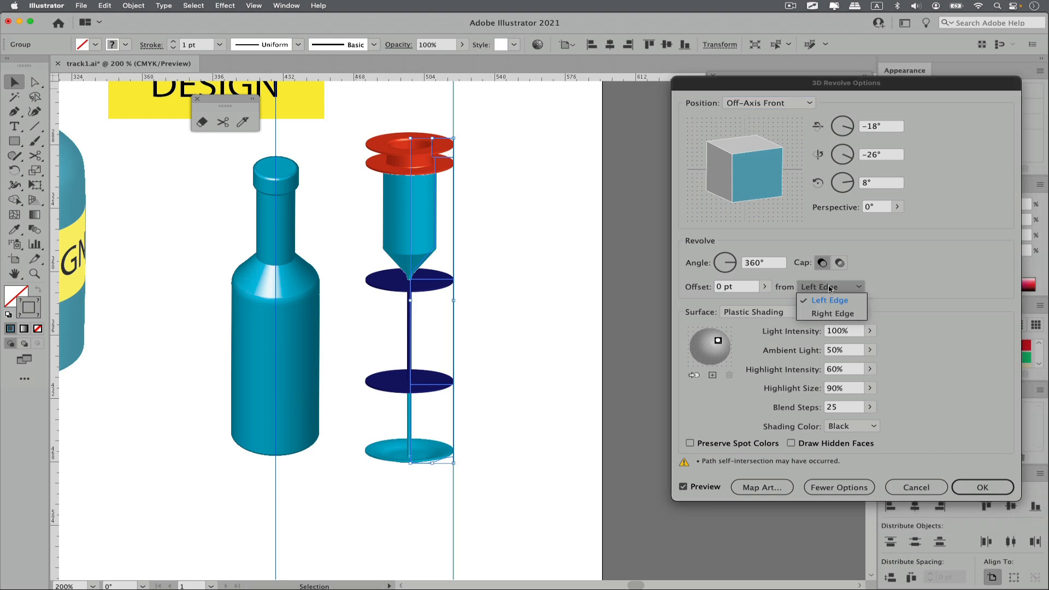
pyautogui.click(832, 314)
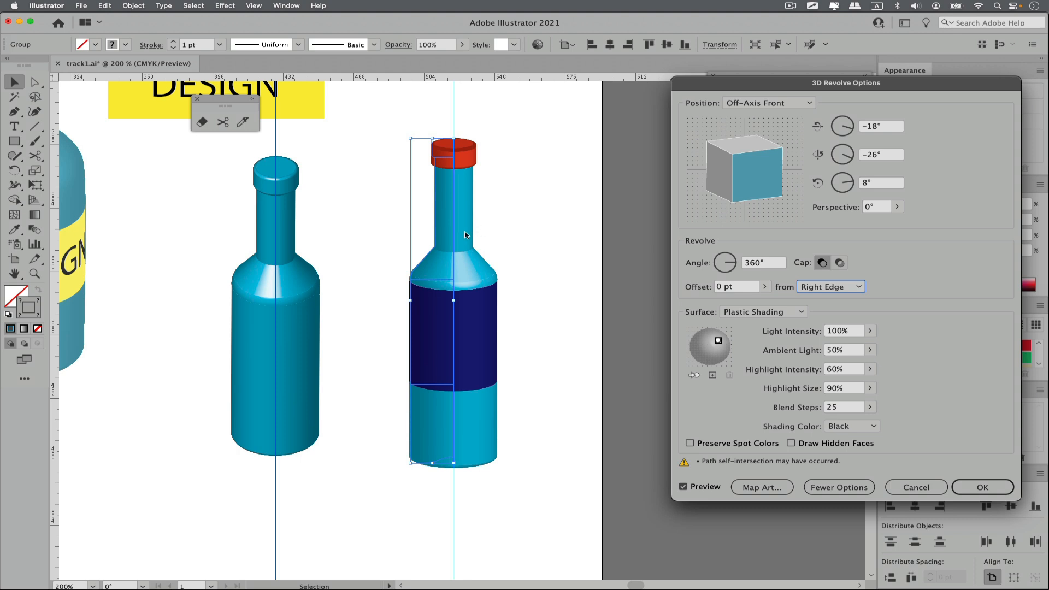
# - Set the revolve position to Isometric Right and move the light source slightly left on the shading sphere
pyautogui.click(757, 101)
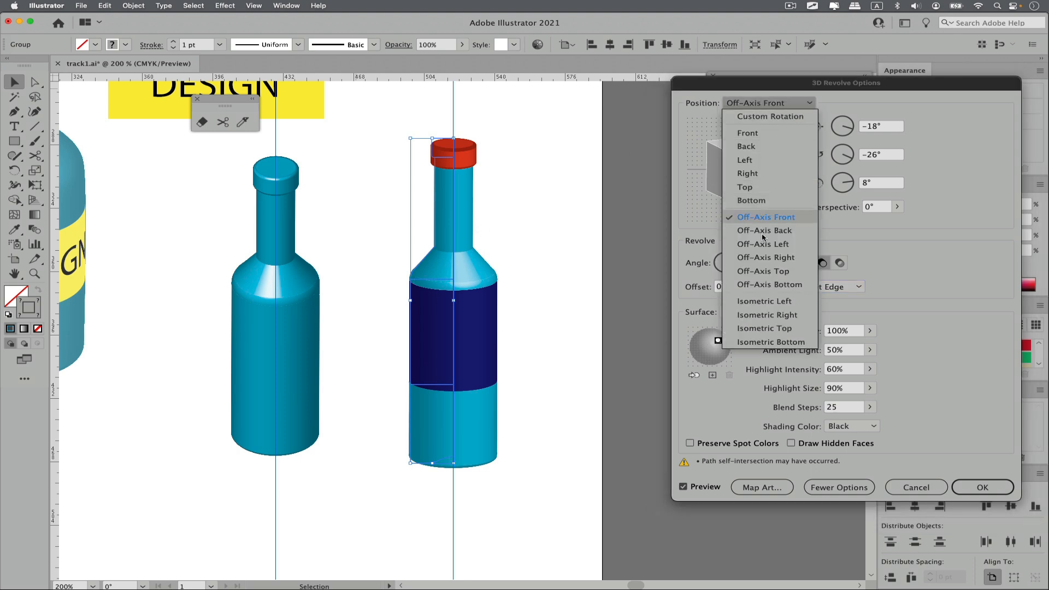
pyautogui.click(771, 316)
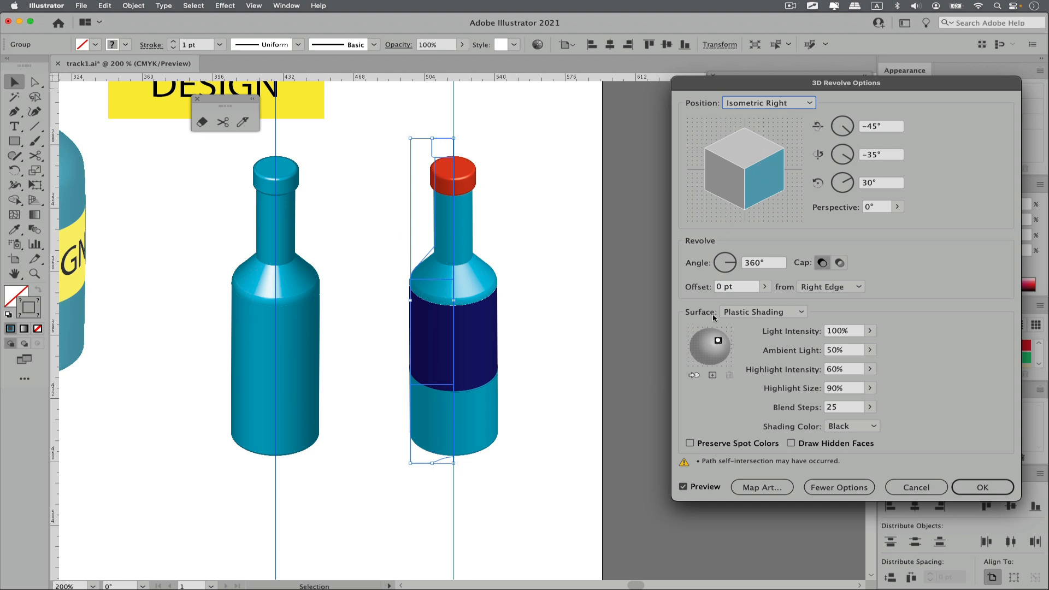
pyautogui.moveTo(718, 341); pyautogui.dragTo(708, 343)
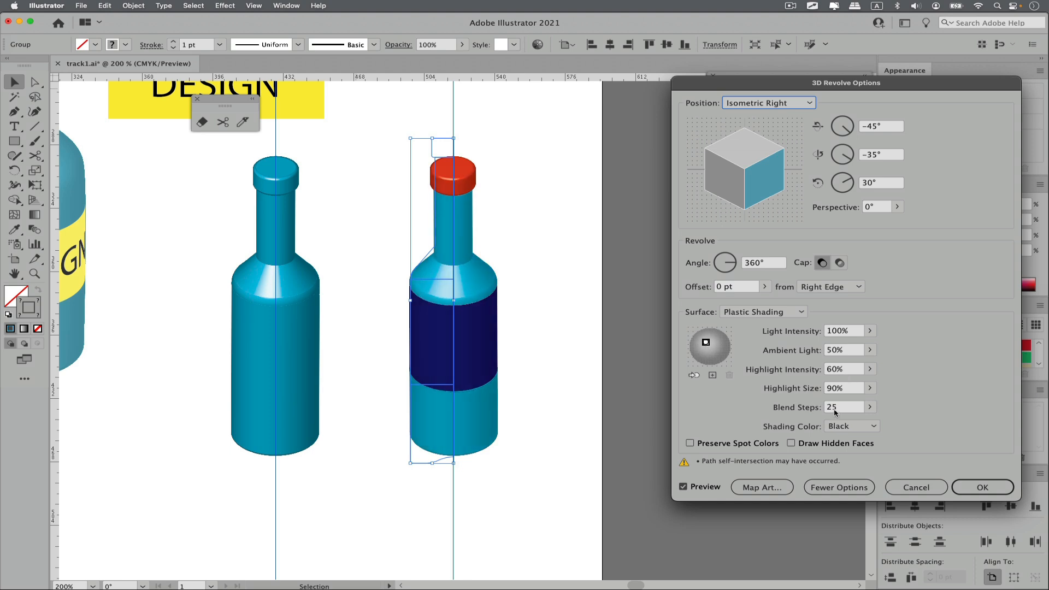
# - Set the highlight size to 47% and the highlight intensity to 78%, and apply the 3D Revolve
pyautogui.click(869, 388)
pyautogui.moveTo(862, 403); pyautogui.dragTo(846, 402)
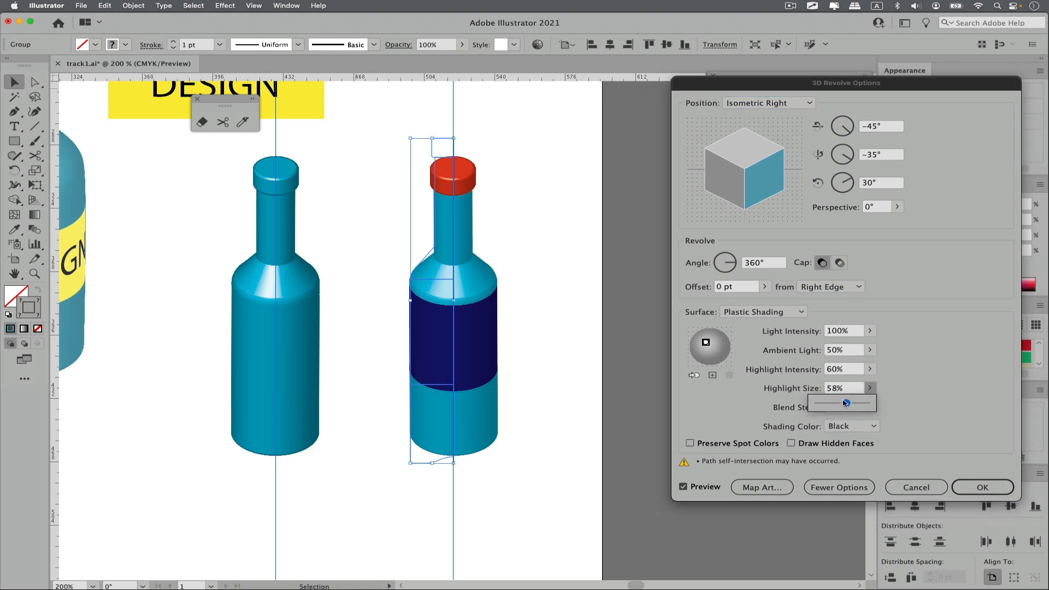
pyautogui.click(917, 349)
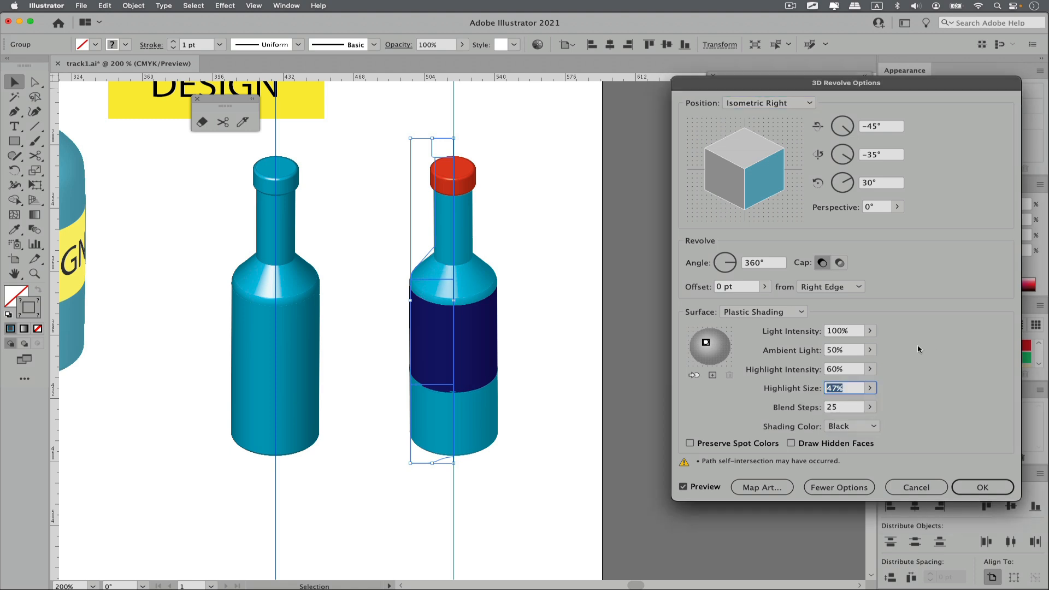
pyautogui.click(869, 369)
pyautogui.click(856, 384)
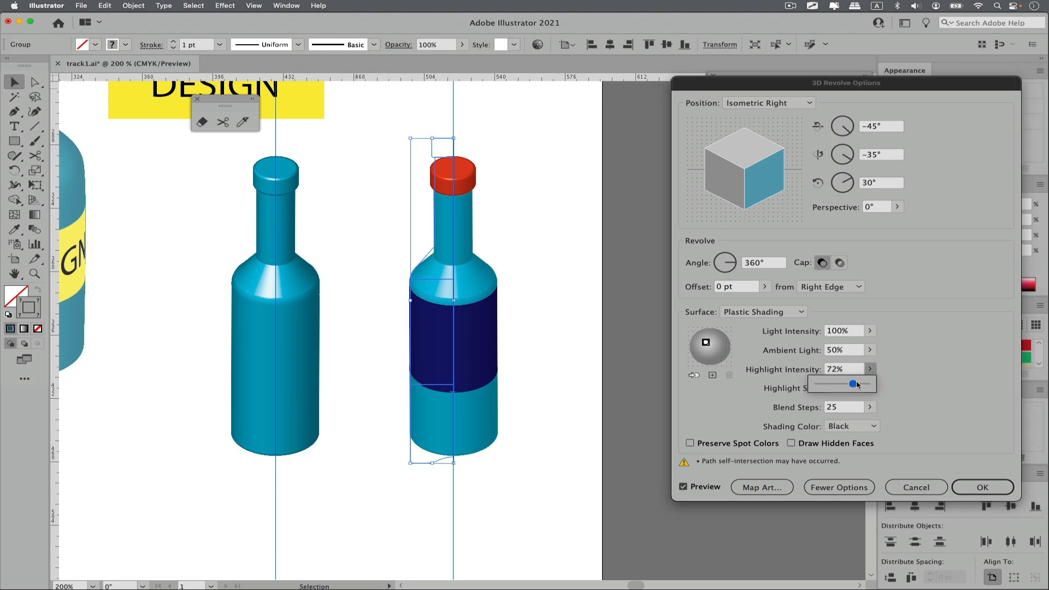
pyautogui.click(922, 345)
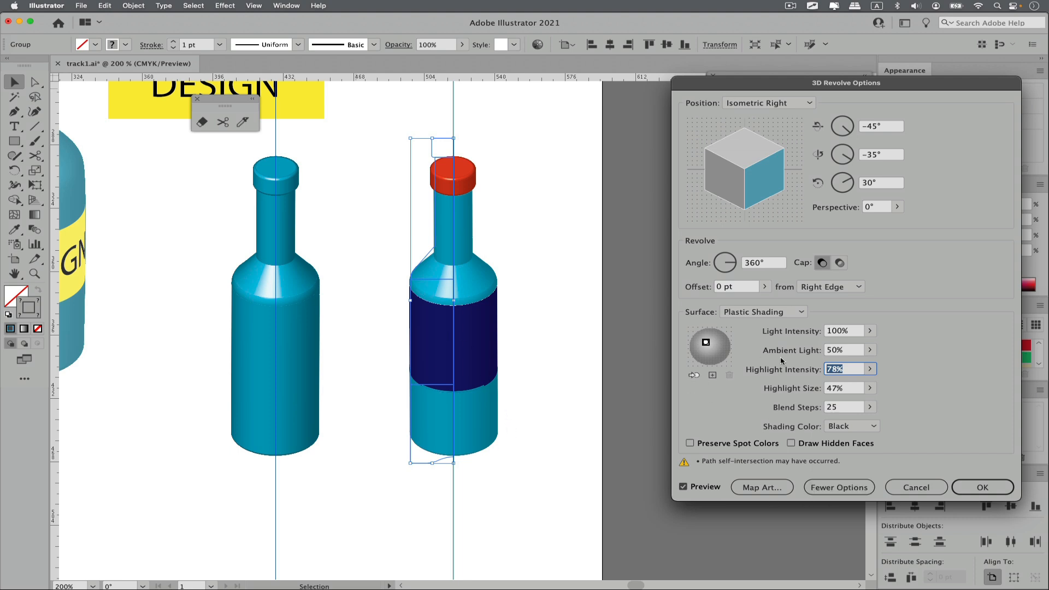
pyautogui.click(983, 486)
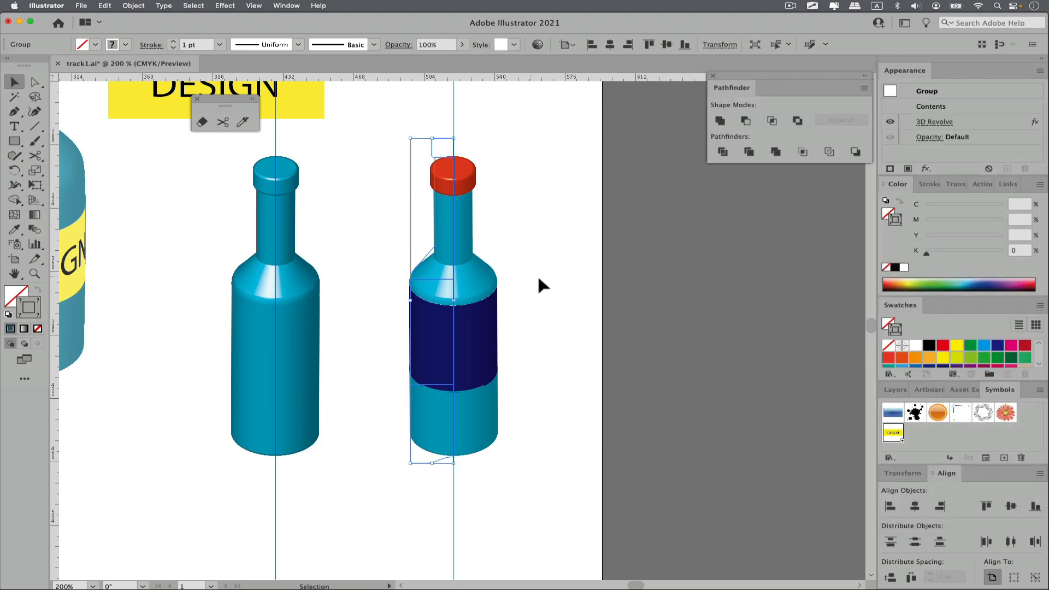
# - Select only the neck-and-shoulder path inside the revolved multi-coloured bottle with the Group Selection tool
pyautogui.keyDown('alt'); pyautogui.keyDown('super'); pyautogui.click(486, 257); pyautogui.keyUp('super'); pyautogui.keyUp('alt')
pyautogui.keyDown('alt'); pyautogui.keyDown('super'); pyautogui.click(479, 300); pyautogui.keyUp('super'); pyautogui.keyUp('alt')
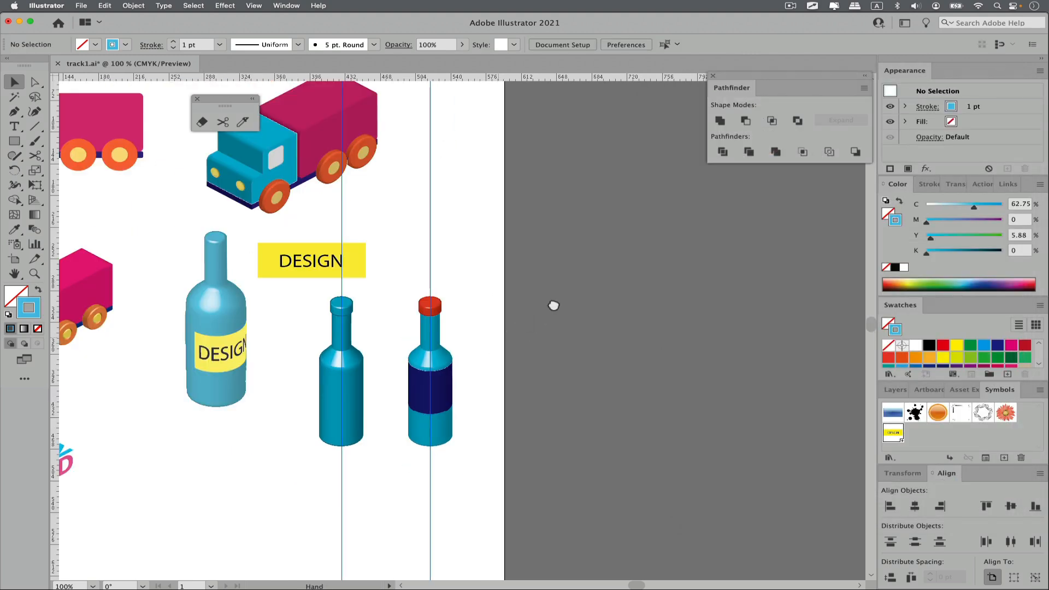
pyautogui.hscroll(-2, 552, 305)
pyautogui.keyDown('super'); pyautogui.click(477, 285); pyautogui.keyUp('super')
pyautogui.scroll(-2, 481, 273)
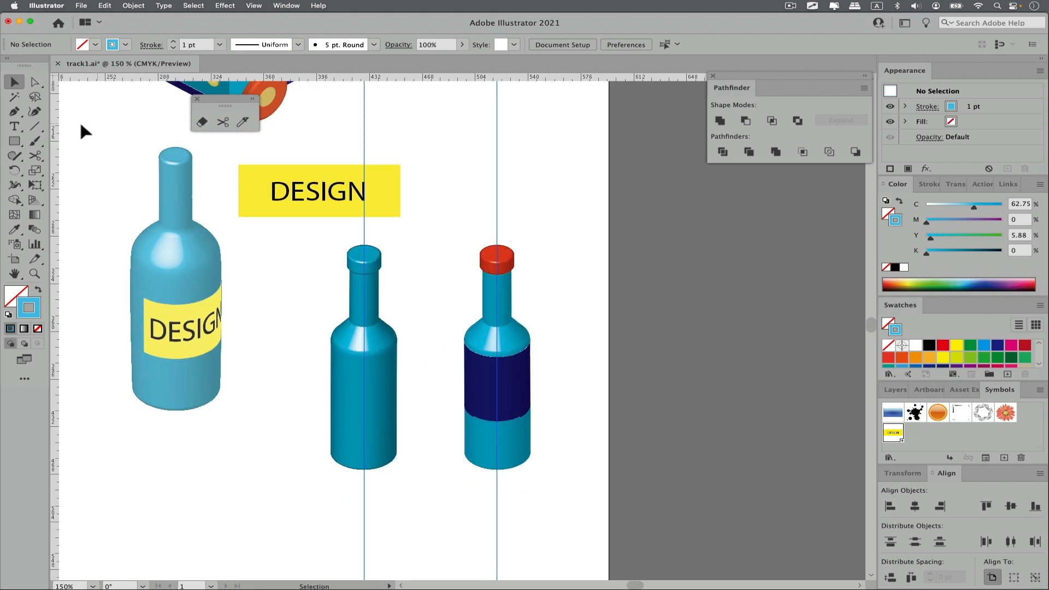
pyautogui.click(34, 81)
pyautogui.click(486, 238)
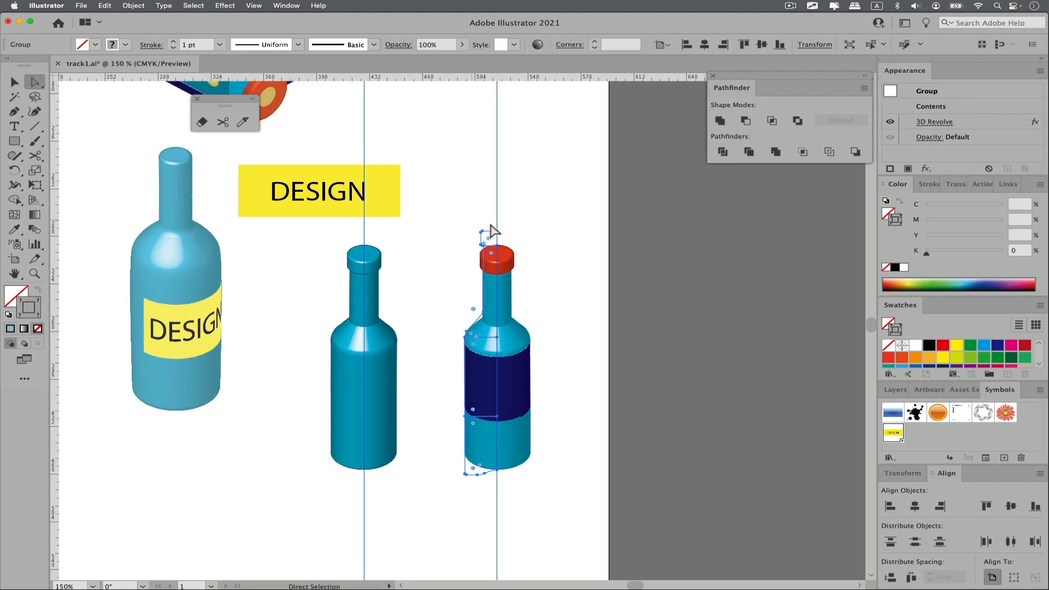
pyautogui.moveTo(34, 85); pyautogui.dragTo(67, 98)
pyautogui.click(464, 295)
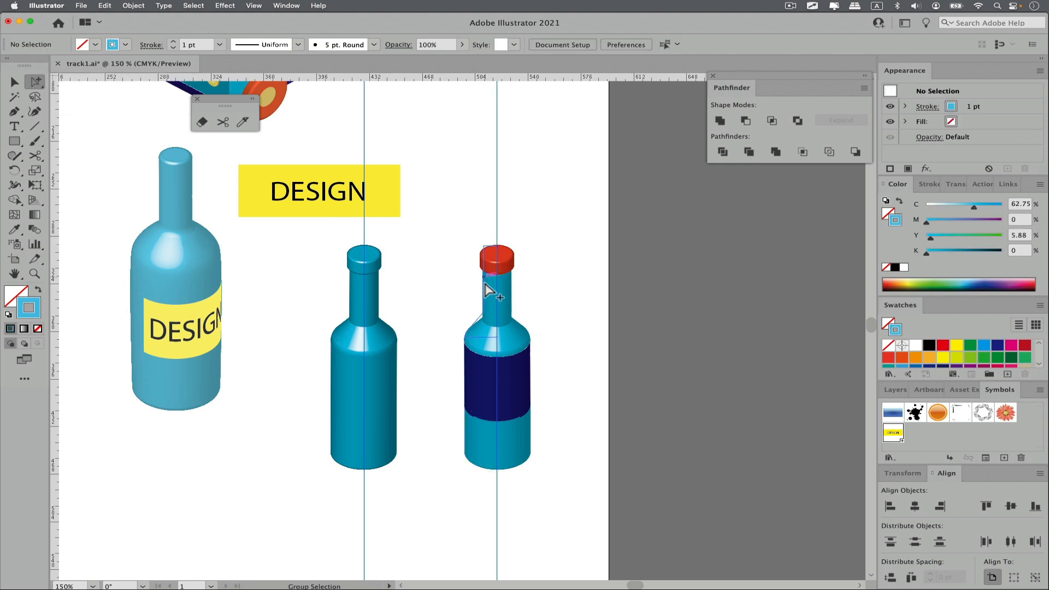
pyautogui.click(488, 285)
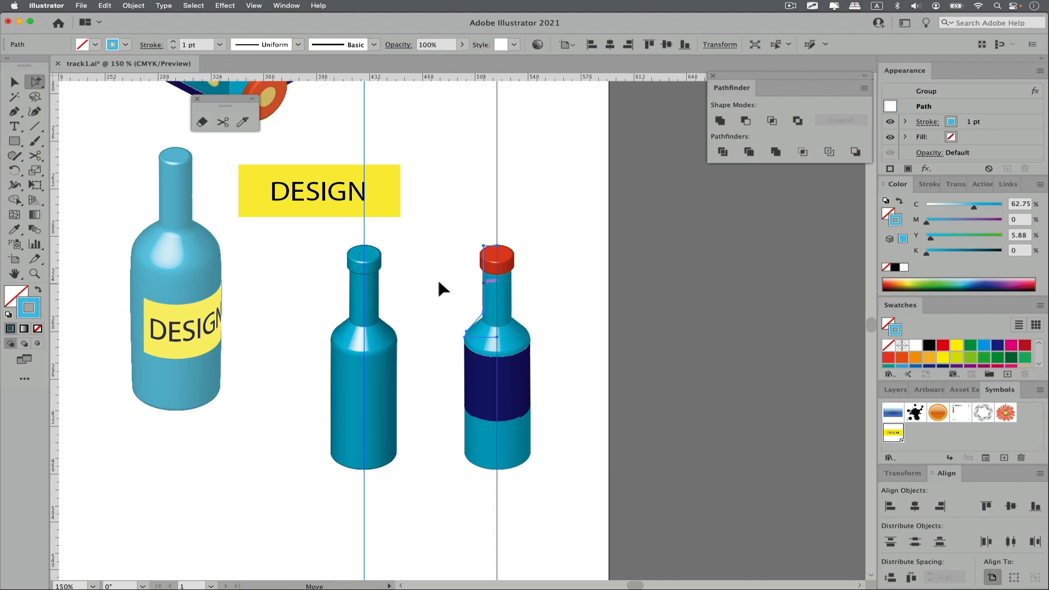
pyautogui.moveTo(483, 283); pyautogui.dragTo(484, 296)
pyautogui.click(485, 296)
# - Try lowering the cyan of the neck path's stroke colour to 32%, and undo the colour change
pyautogui.moveTo(40, 82); pyautogui.dragTo(66, 67)
pyautogui.click(445, 304)
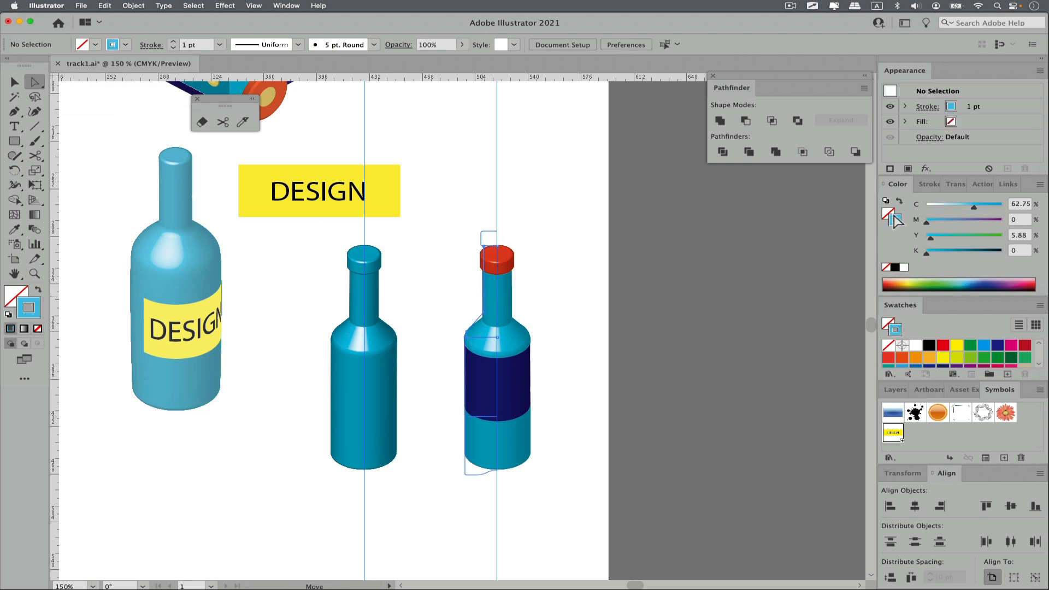
pyautogui.press('super+z')
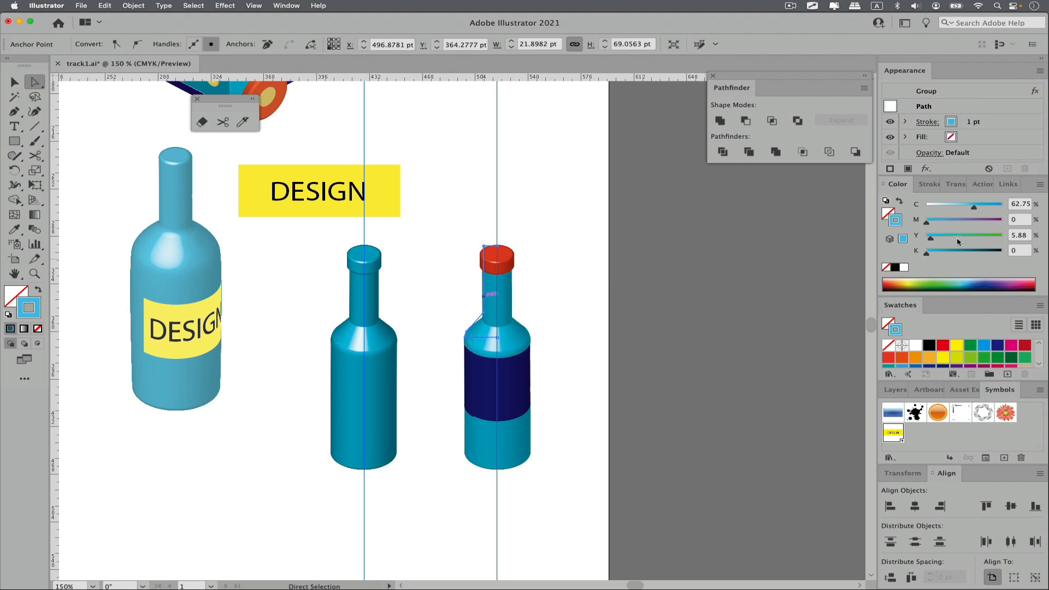
pyautogui.moveTo(975, 208); pyautogui.dragTo(950, 208)
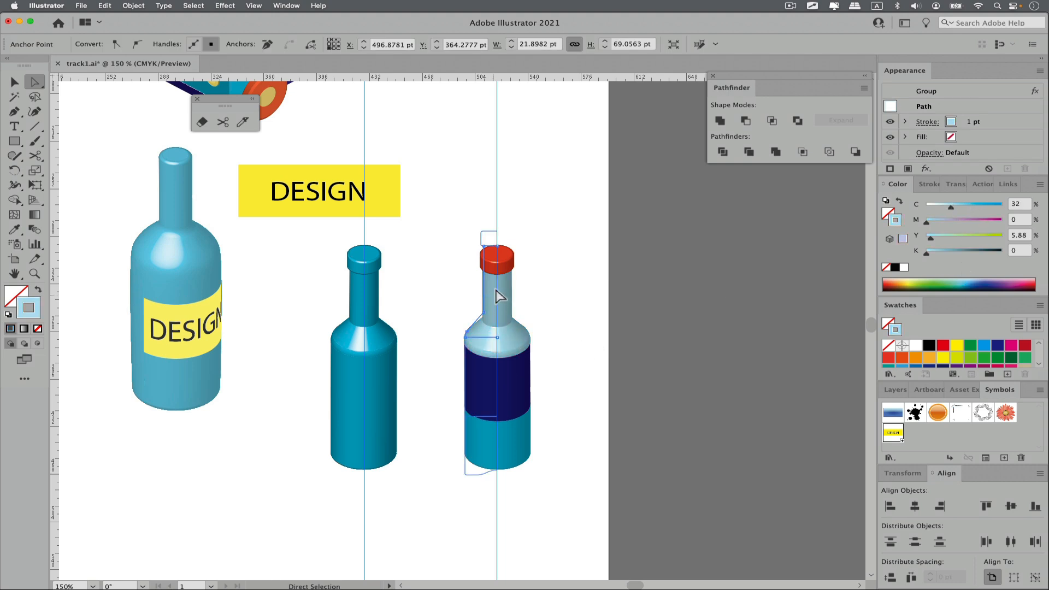
pyautogui.press('v')
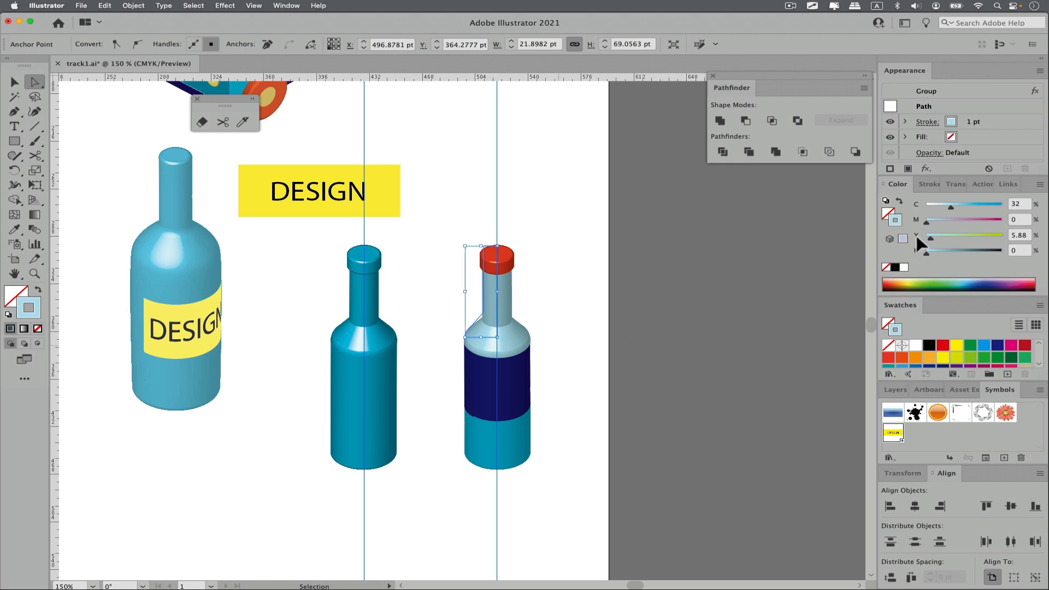
pyautogui.hotkey('ctrl', 'z')
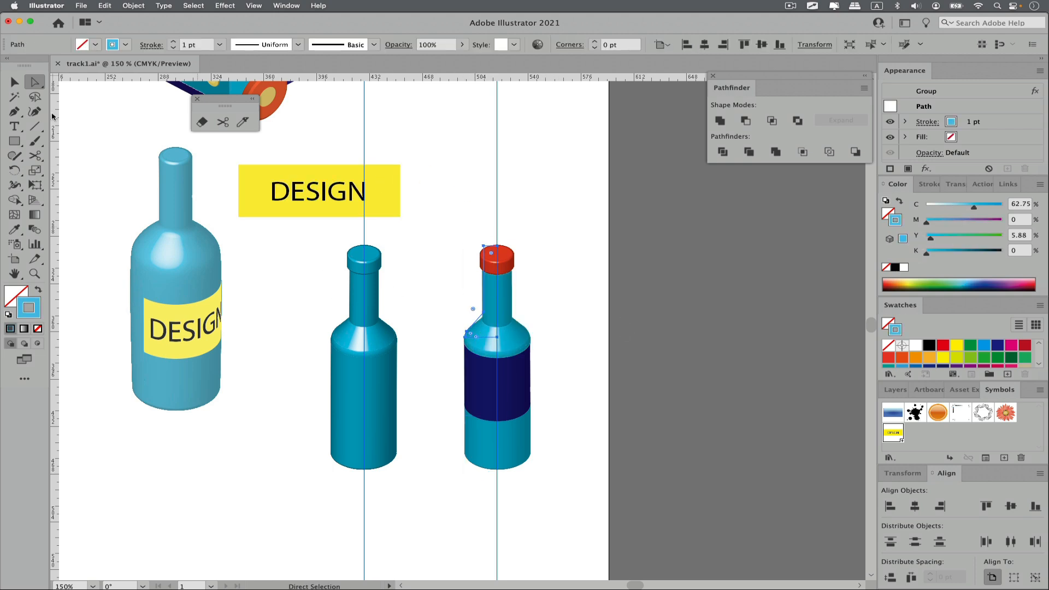
# - Isolate the multi-coloured bottle group and select its light blue neck-and-shoulder path
pyautogui.click(15, 82)
pyautogui.click(493, 294)
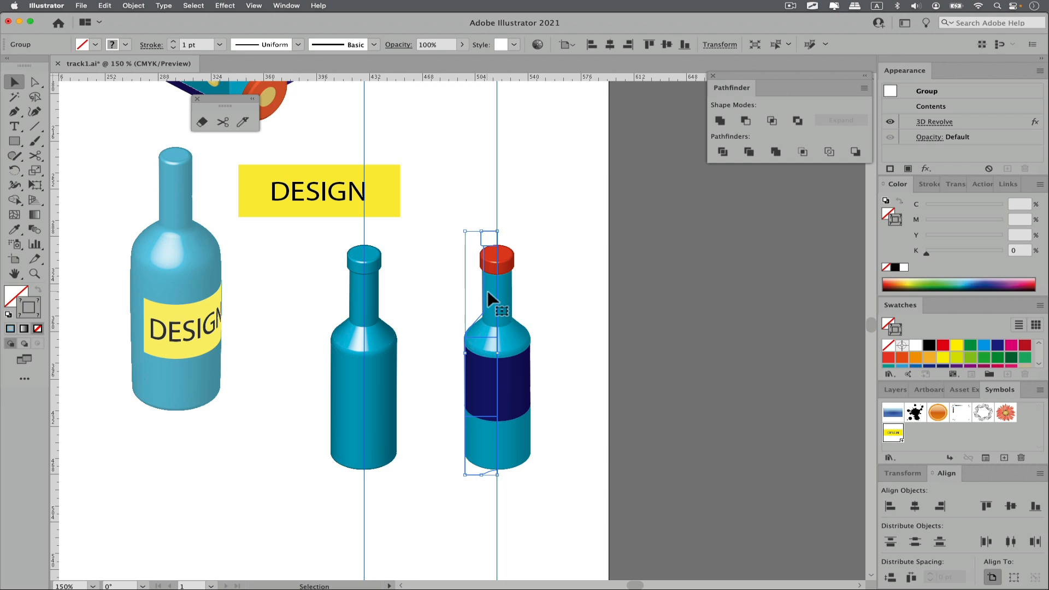
pyautogui.doubleClick(488, 290)
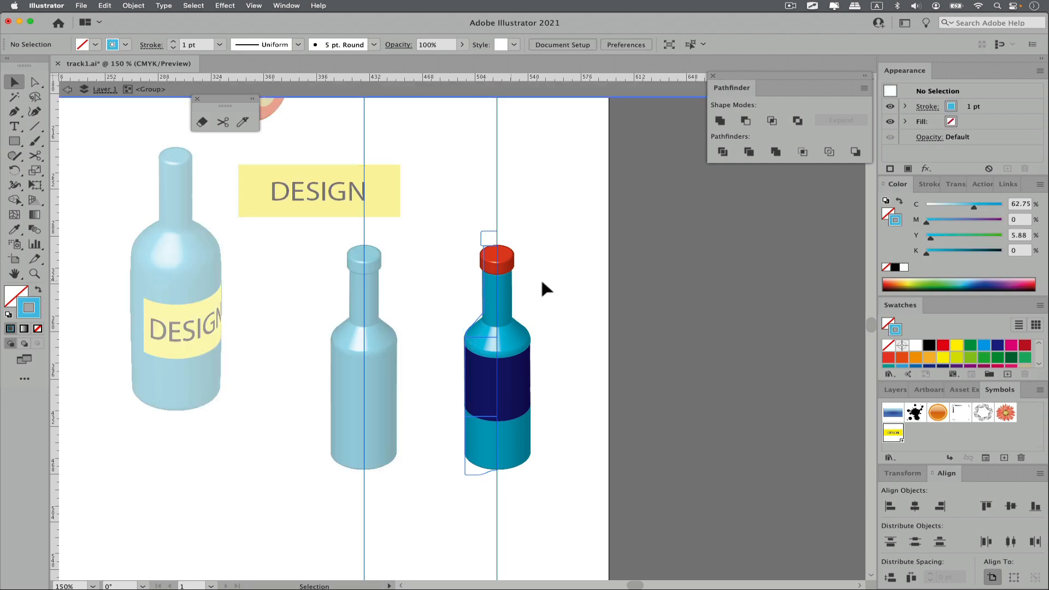
pyautogui.click(485, 292)
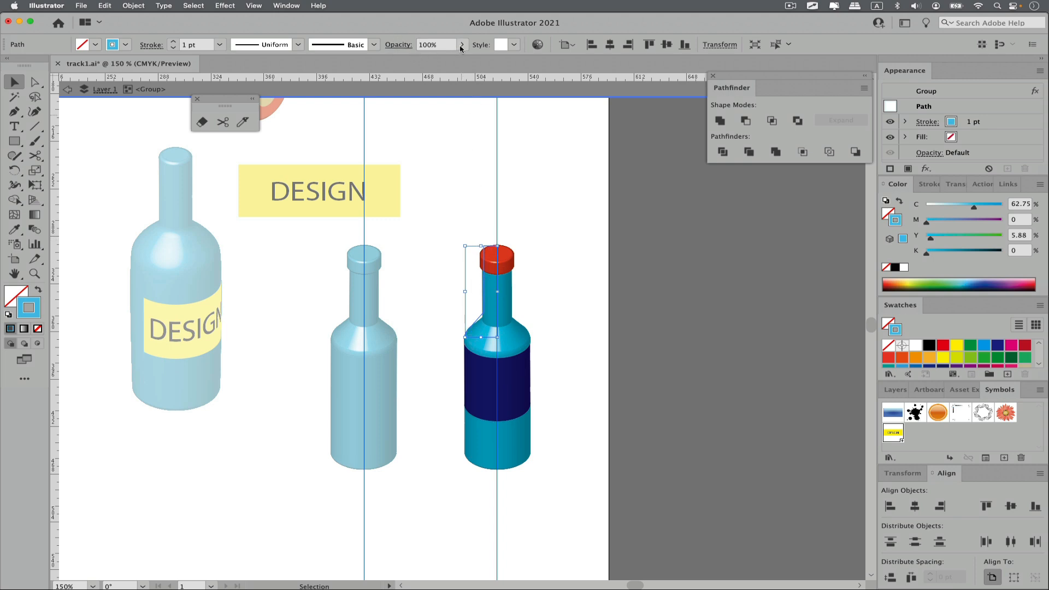
# - Show the transparency settings and set the neck-and-shoulder path's opacity to 60%
pyautogui.click(273, 6)
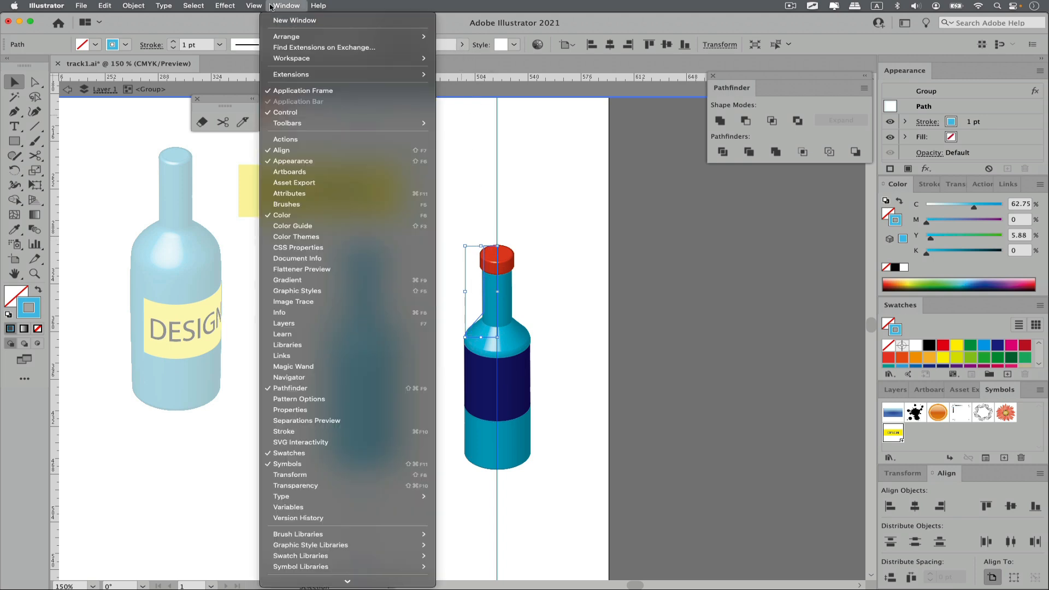
pyautogui.moveTo(253, 6)
pyautogui.click(335, 486)
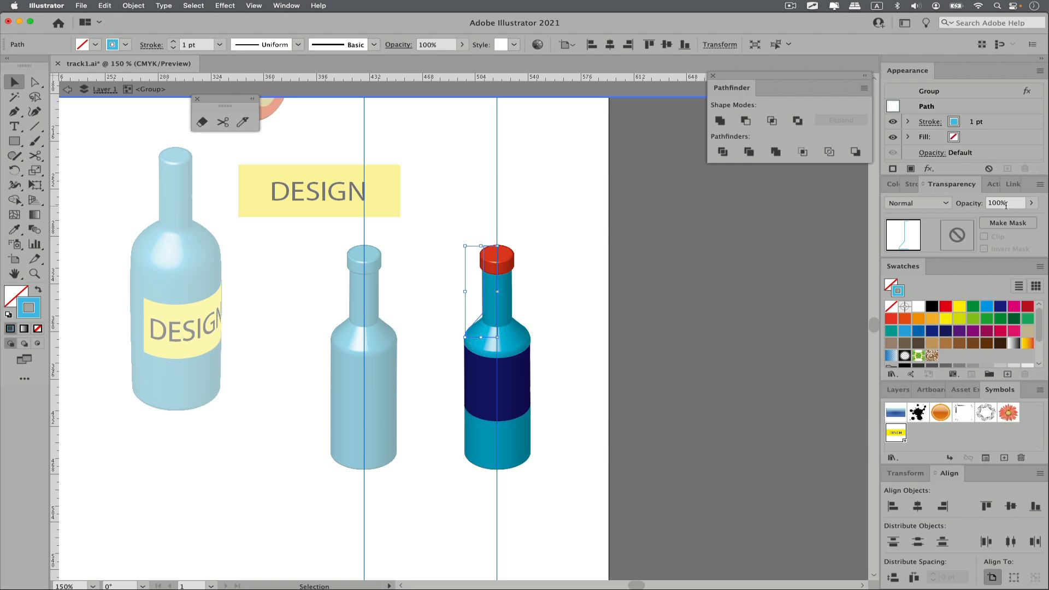
pyautogui.click(1032, 203)
pyautogui.moveTo(1022, 218); pyautogui.dragTo(1013, 218)
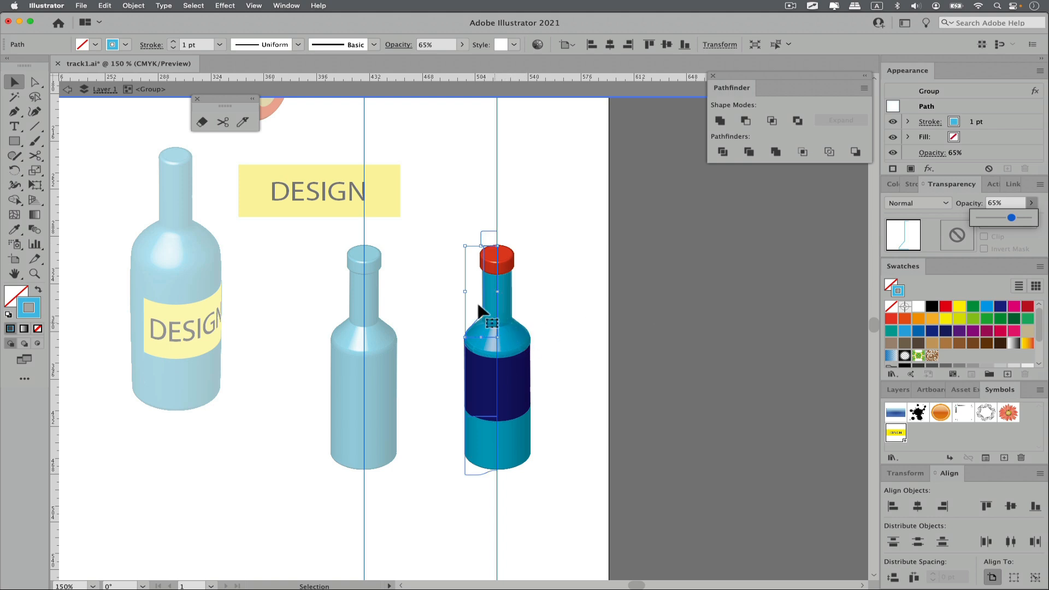
pyautogui.moveTo(1011, 217); pyautogui.dragTo(997, 218)
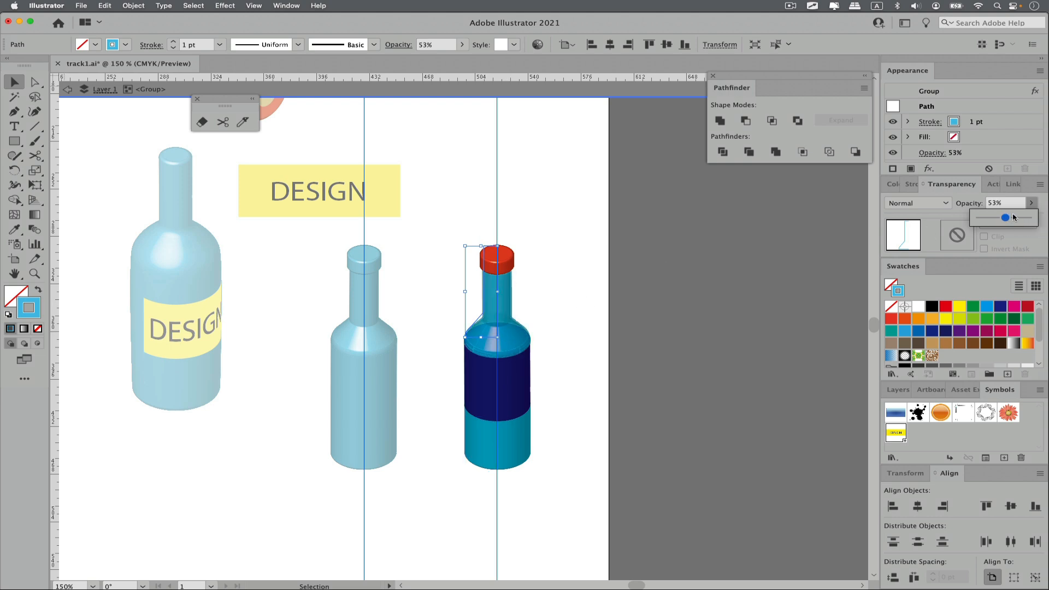
pyautogui.moveTo(1007, 218); pyautogui.dragTo(1014, 218)
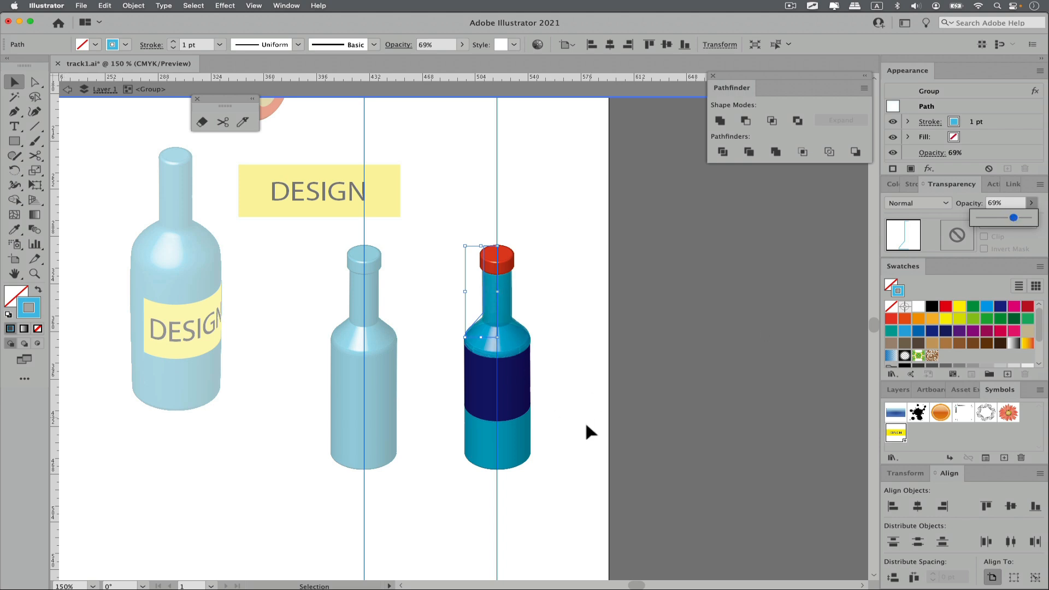
pyautogui.click(988, 204)
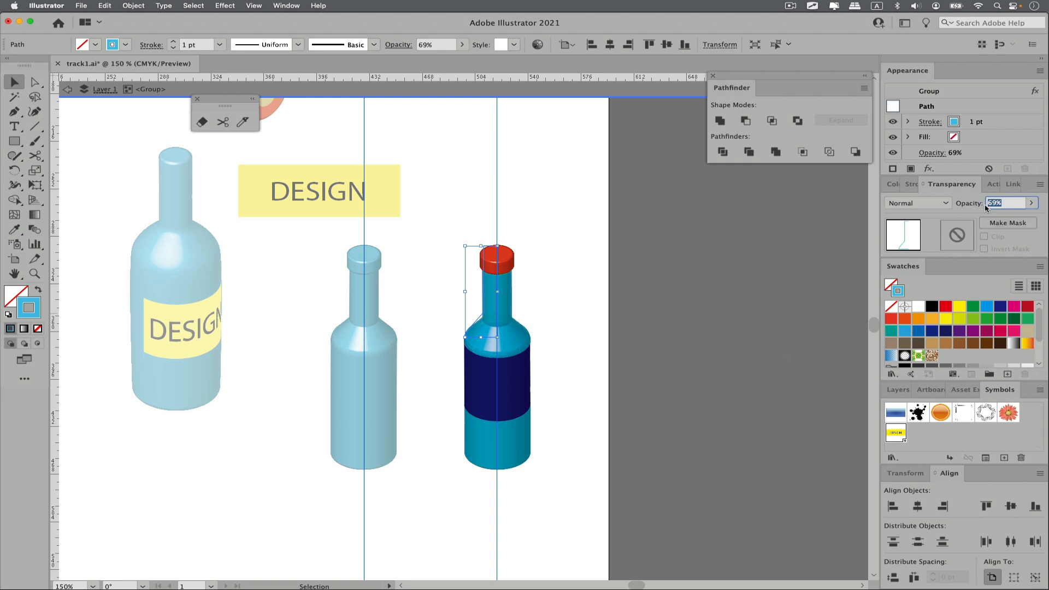
pyautogui.write('60')
pyautogui.press('Return')
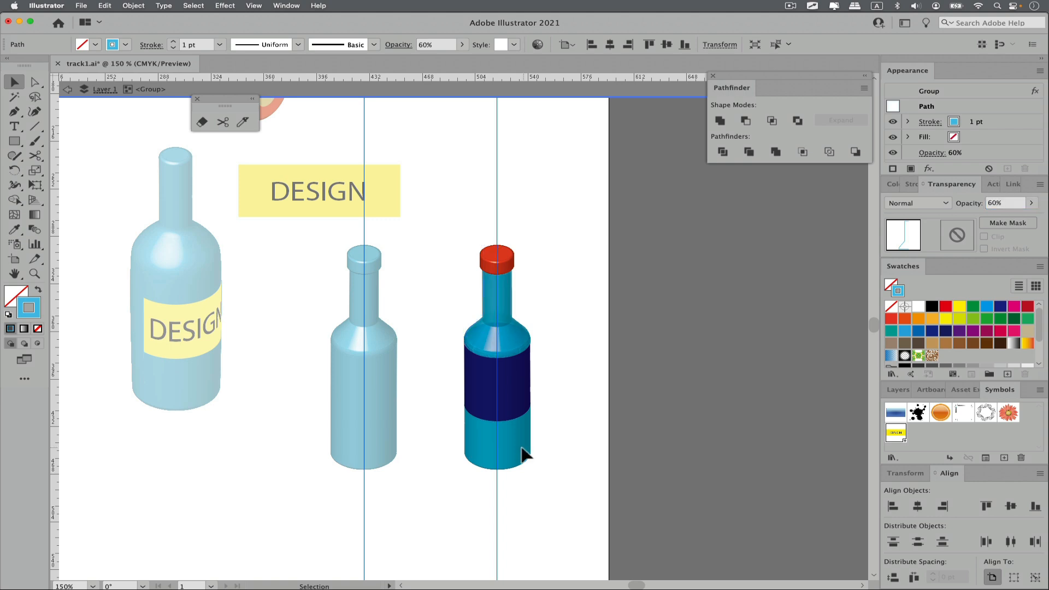
# - Set the opacity of the light blue base segment to 60% and exit the isolated group
pyautogui.keyDown('shift'); pyautogui.click(516, 459); pyautogui.keyUp('shift')
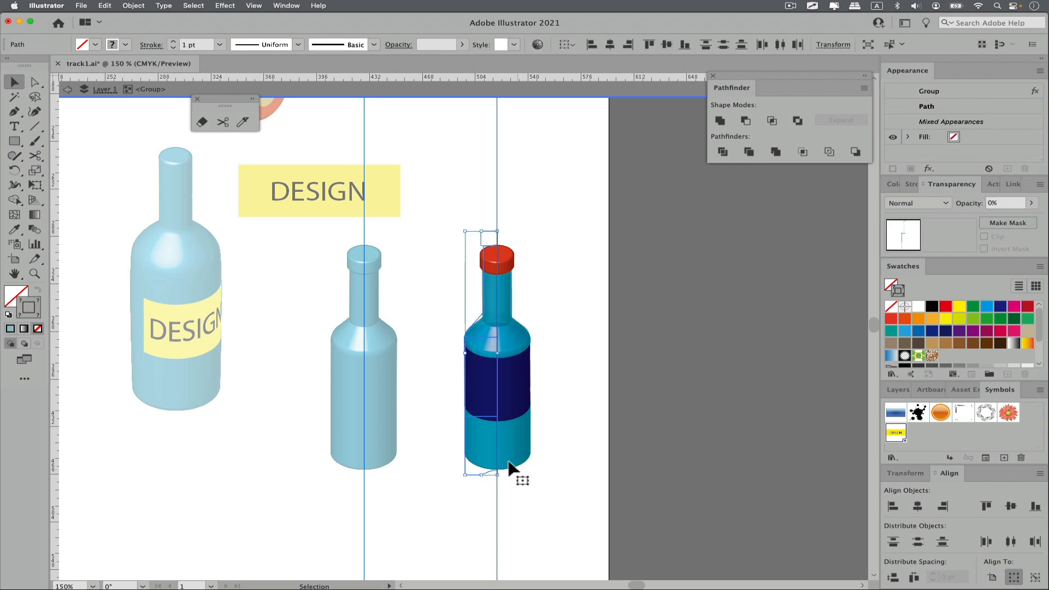
pyautogui.click(465, 431)
pyautogui.click(1024, 203)
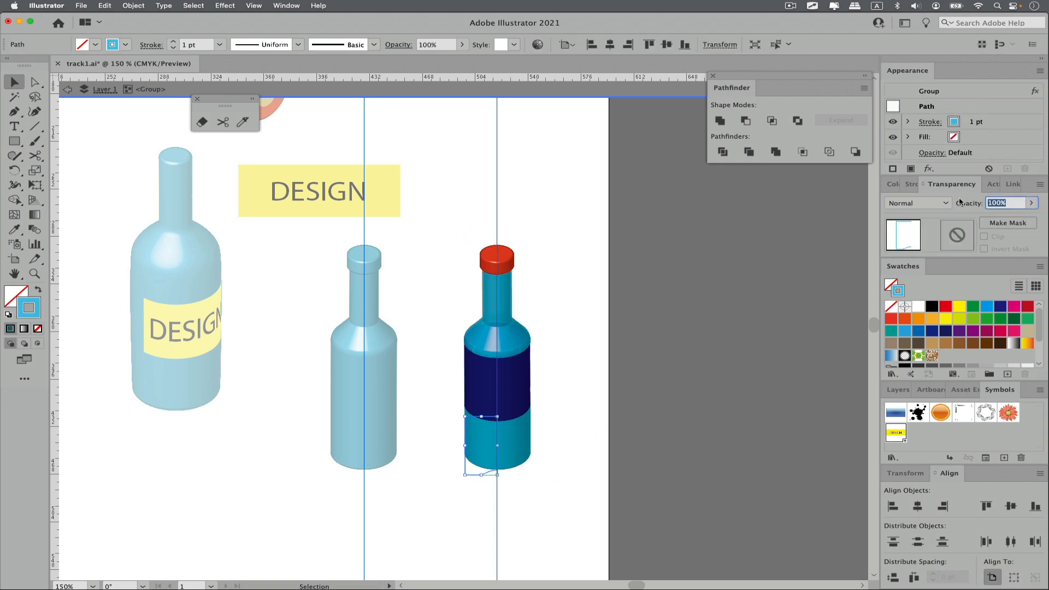
pyautogui.write('60')
pyautogui.press('Return')
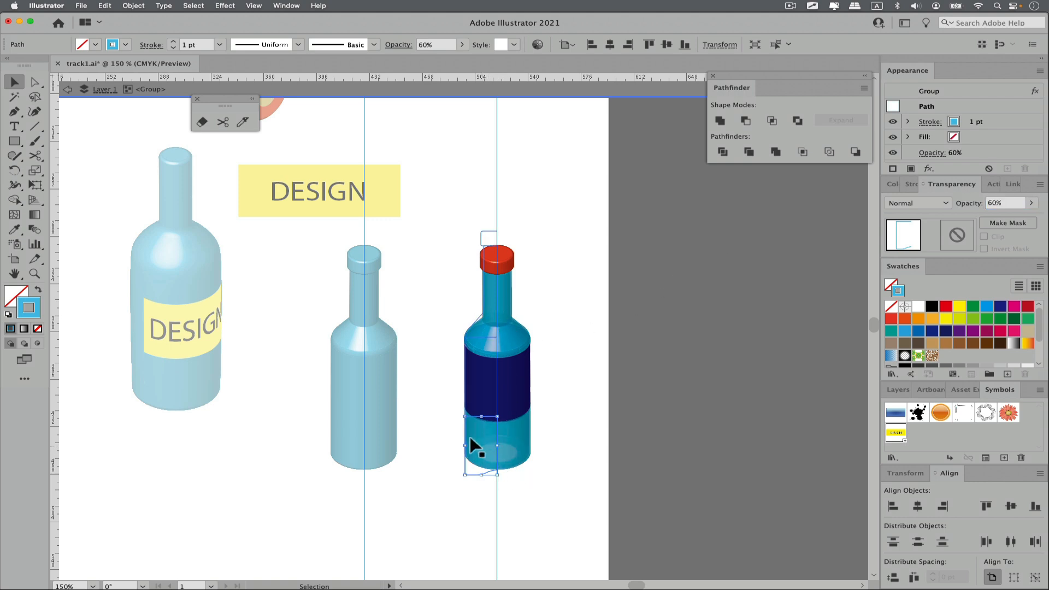
pyautogui.click(516, 473)
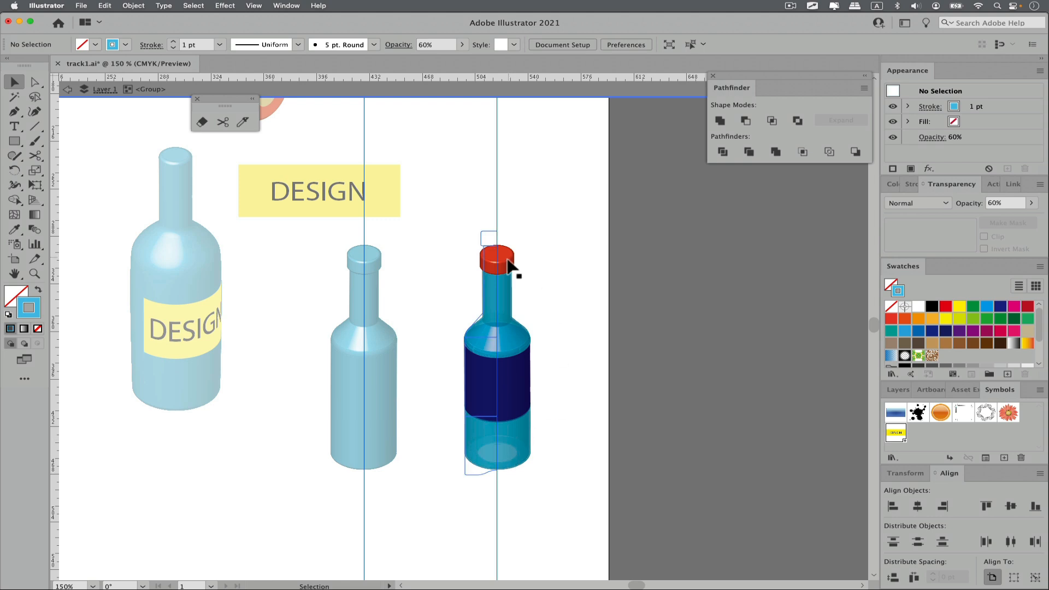
pyautogui.doubleClick(583, 276)
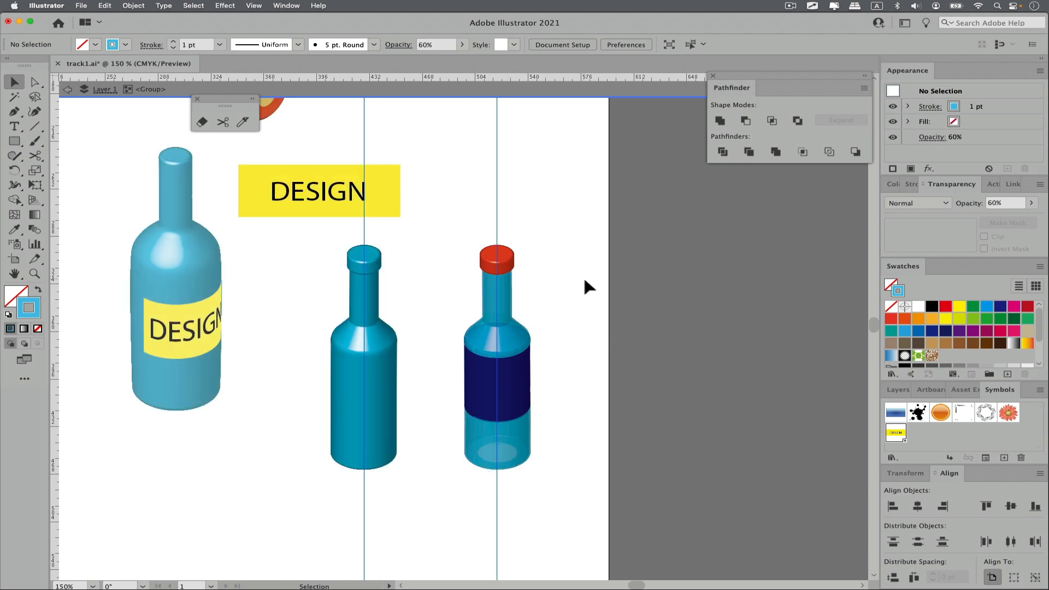
# - Move the multi-coloured bottle slightly up and to the right of its vertical guide, and deselect it
pyautogui.press('z')
pyautogui.click(540, 410)
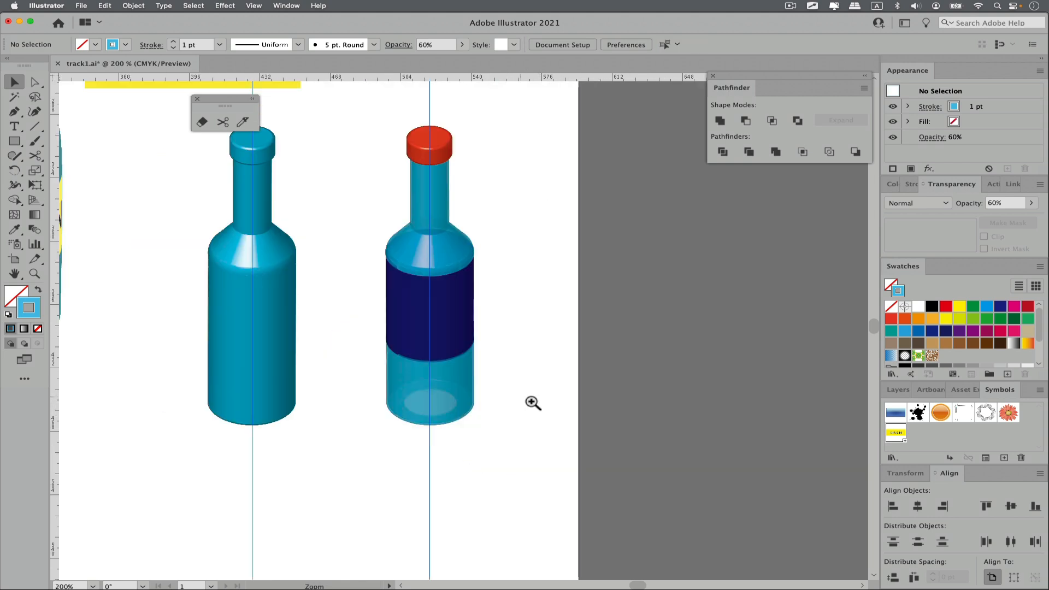
pyautogui.press('v')
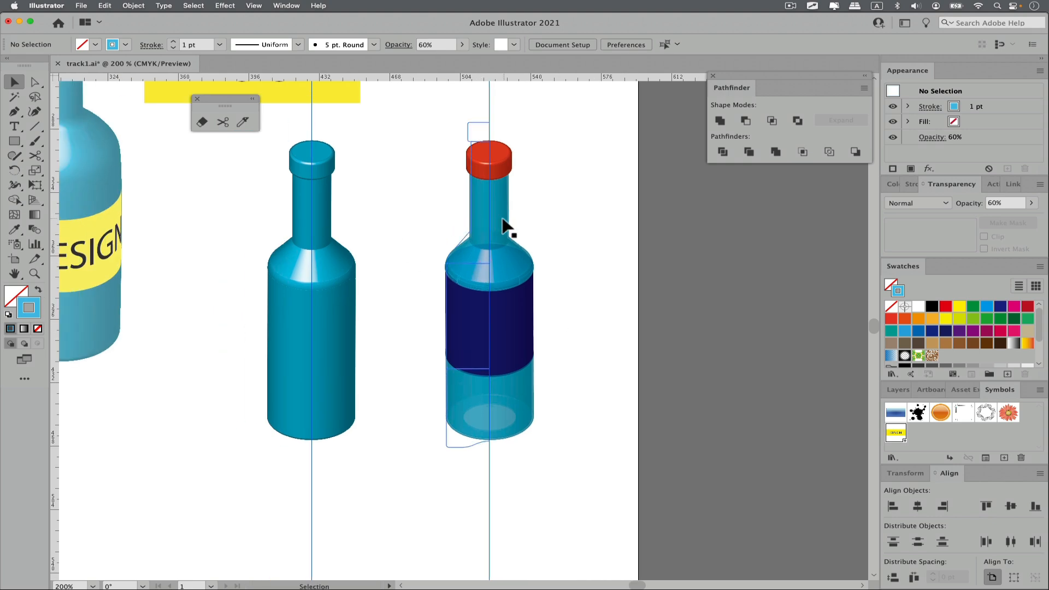
pyautogui.moveTo(576, 235); pyautogui.dragTo(582, 311)
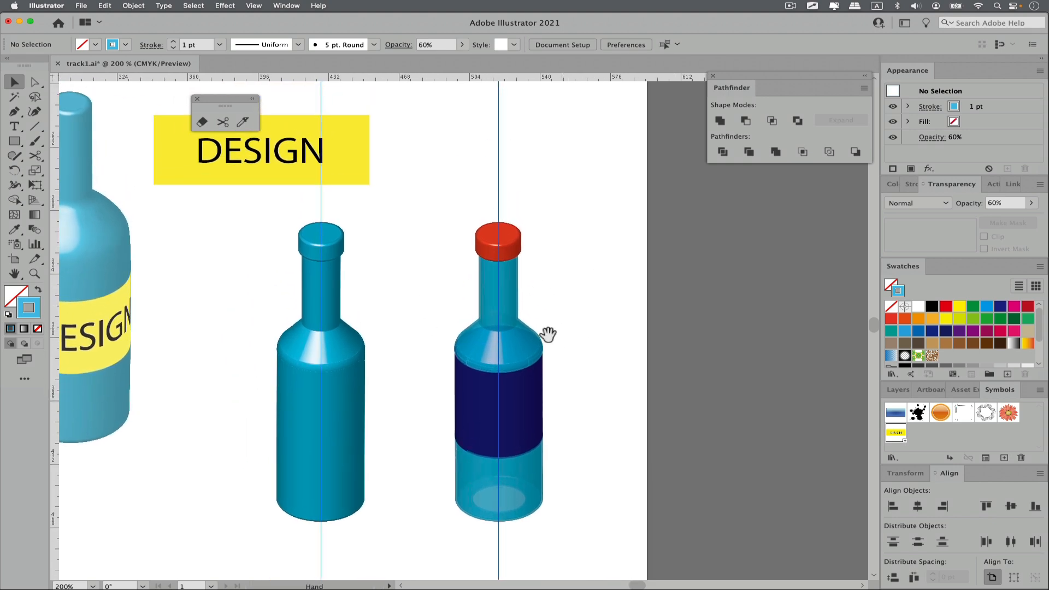
pyautogui.moveTo(521, 346); pyautogui.dragTo(506, 318)
pyautogui.click(601, 282)
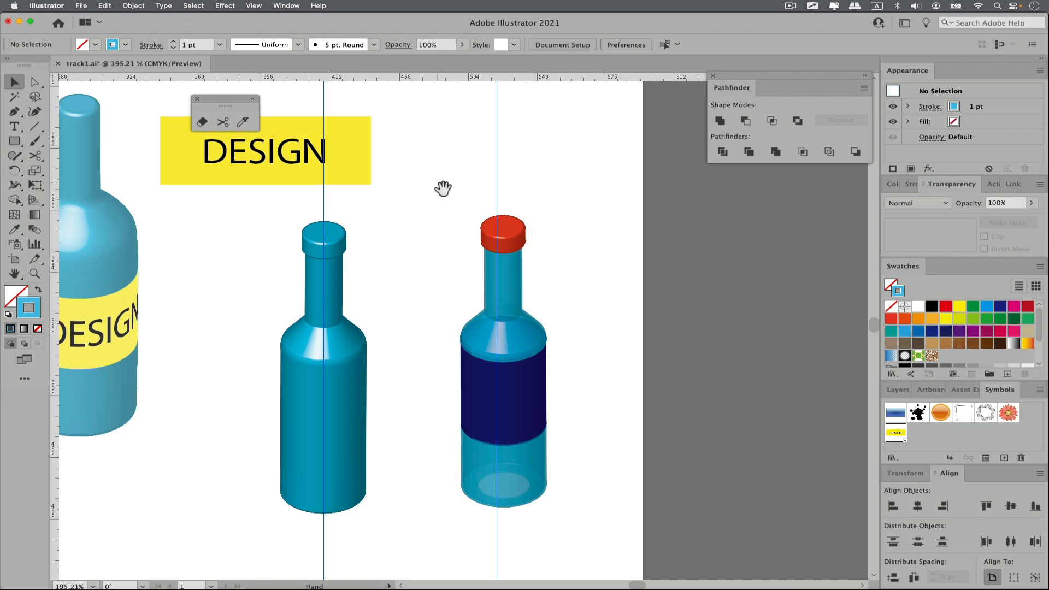
# - Move the yellow DESIGN label slightly to the right, above the plain blue bottle
pyautogui.moveTo(440, 182); pyautogui.dragTo(468, 218)
pyautogui.click(367, 201)
pyautogui.moveTo(392, 196); pyautogui.dragTo(429, 202)
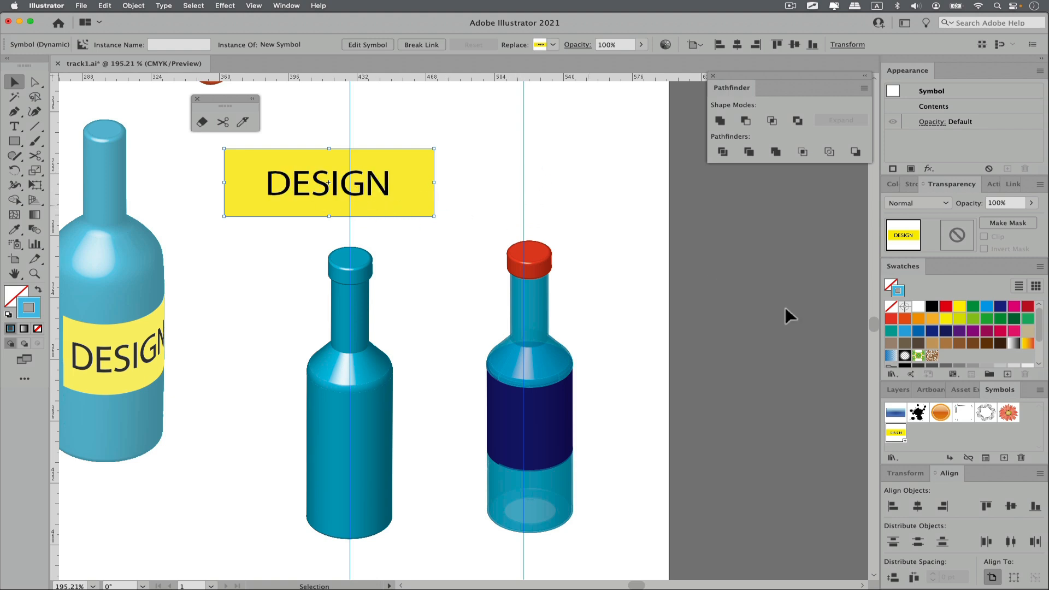
# - Dock the Symbols panel beneath Pathfinder and create a dynamic symbol named "design" from the yellow DESIGN label
pyautogui.moveTo(996, 389); pyautogui.dragTo(752, 175)
pyautogui.moveTo(418, 189); pyautogui.dragTo(740, 217)
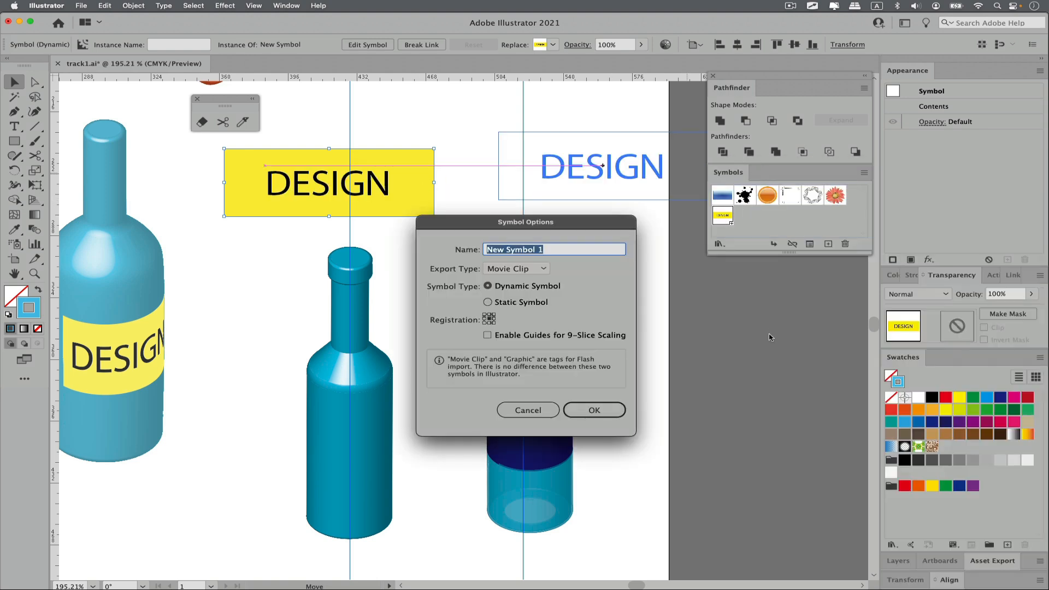
pyautogui.write('design')
pyautogui.click(601, 411)
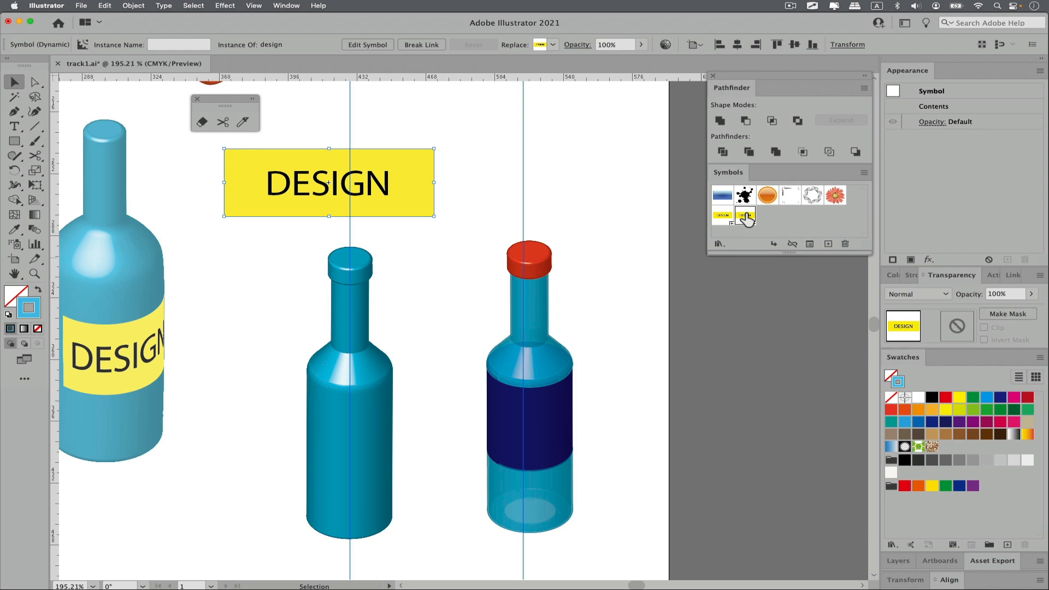
# - Open the Map Art settings of the multi-coloured bottle's 3D Revolve effect, keeping the bottle in view
pyautogui.click(635, 261)
pyautogui.click(572, 367)
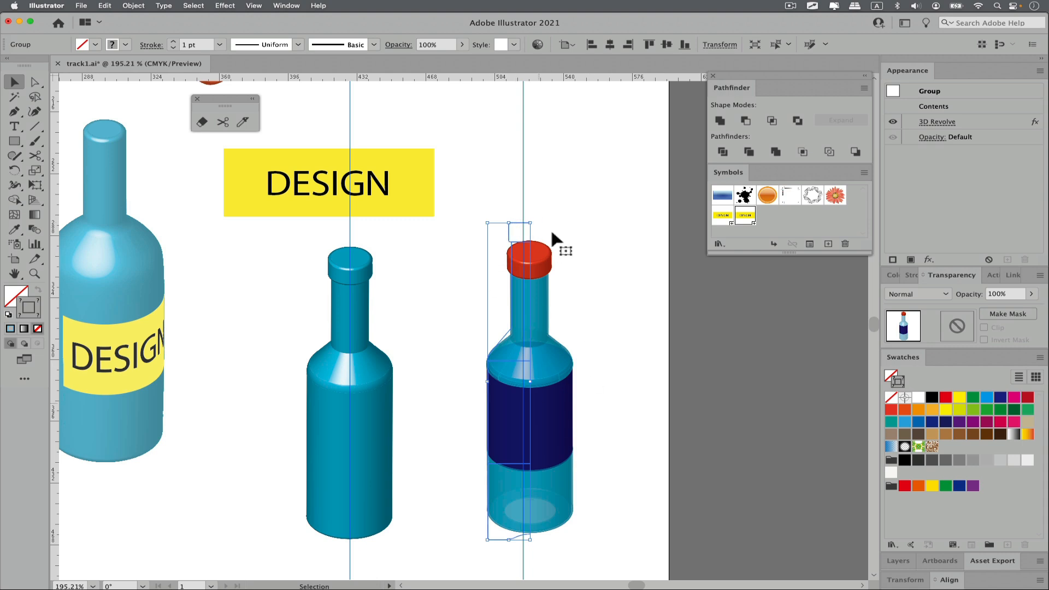
pyautogui.click(951, 127)
pyautogui.click(945, 123)
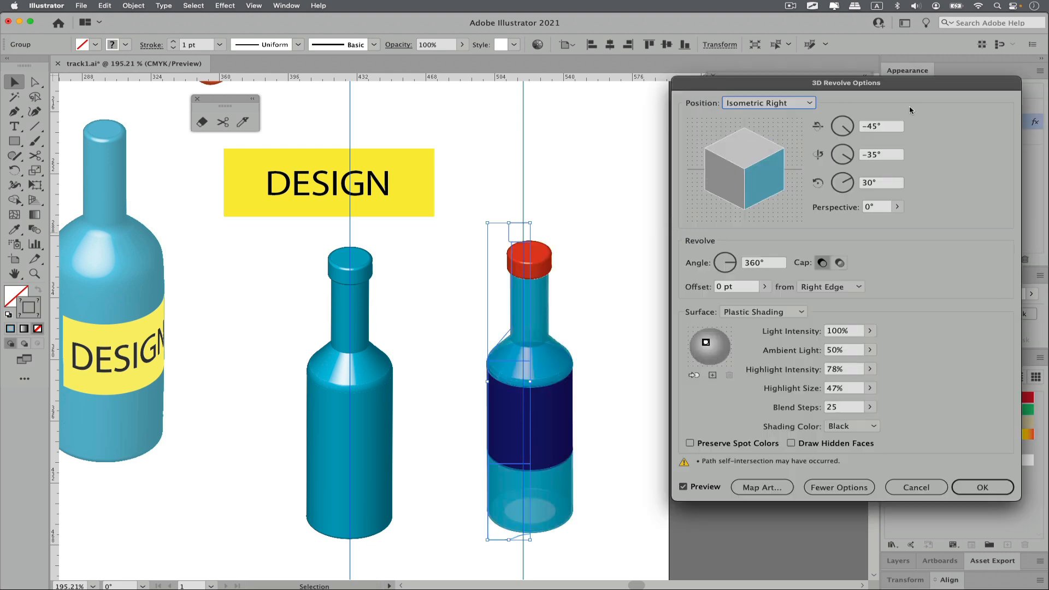
pyautogui.moveTo(806, 85); pyautogui.dragTo(768, 100)
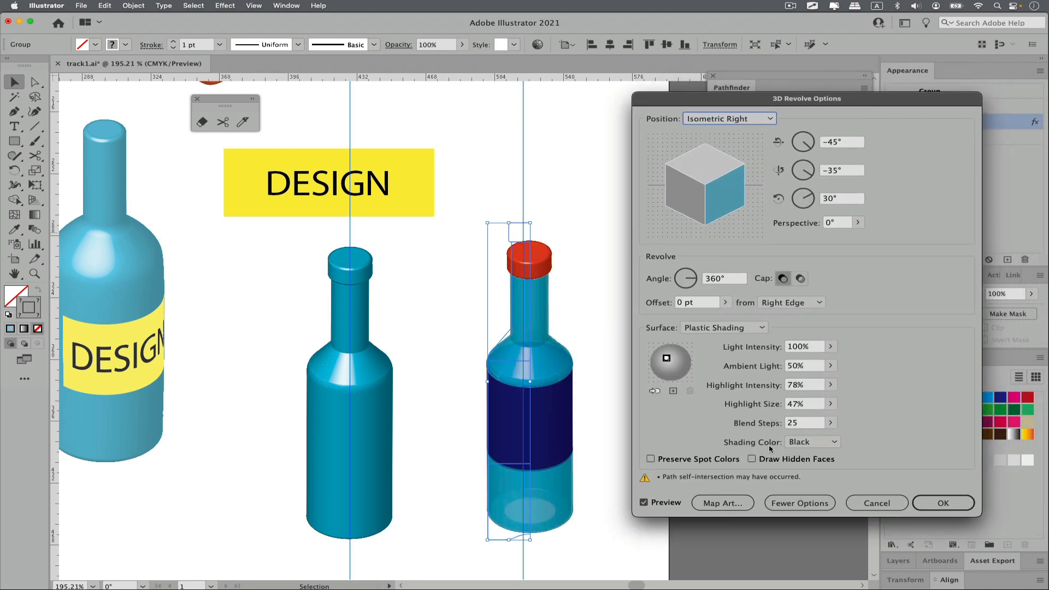
pyautogui.click(716, 503)
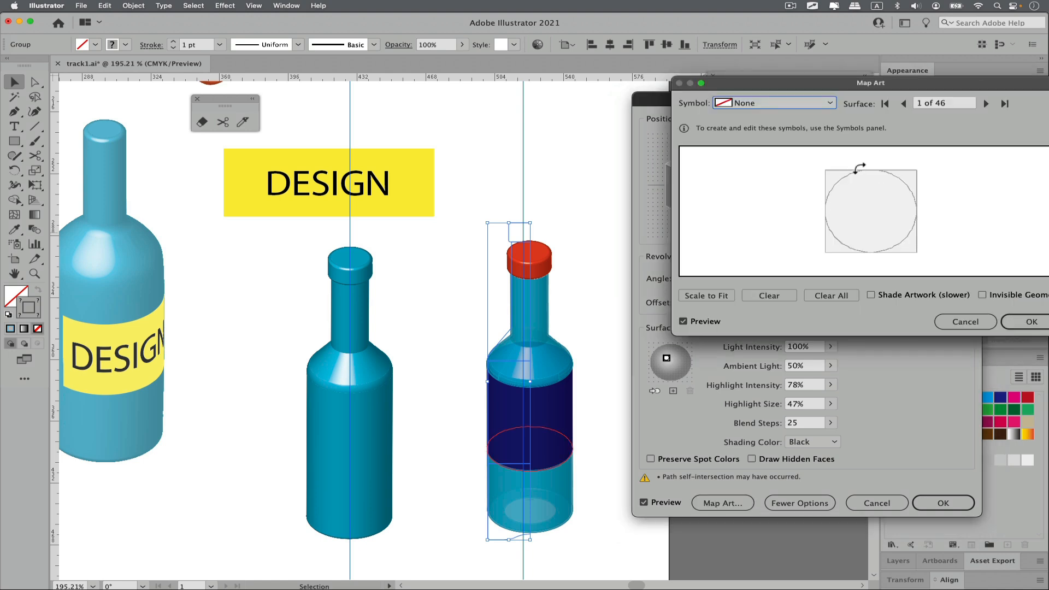
pyautogui.moveTo(839, 86); pyautogui.dragTo(778, 187)
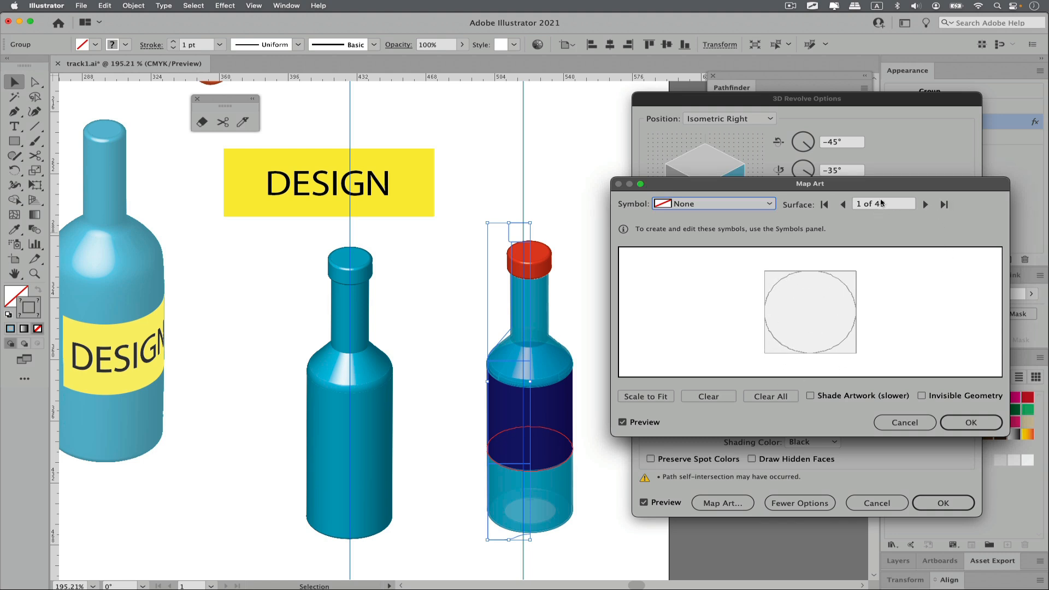
# - Map the "design" symbol onto surface 39 of 46, on the dark blue band, and shift it slightly down and to the right
pyautogui.click(926, 205)
pyautogui.click(927, 206)
pyautogui.click(926, 205)
pyautogui.click(926, 205)
pyautogui.click(926, 205)
pyautogui.click(926, 205)
pyautogui.click(926, 205)
pyautogui.click(926, 205)
pyautogui.click(926, 205)
pyautogui.click(926, 205)
pyautogui.click(926, 204)
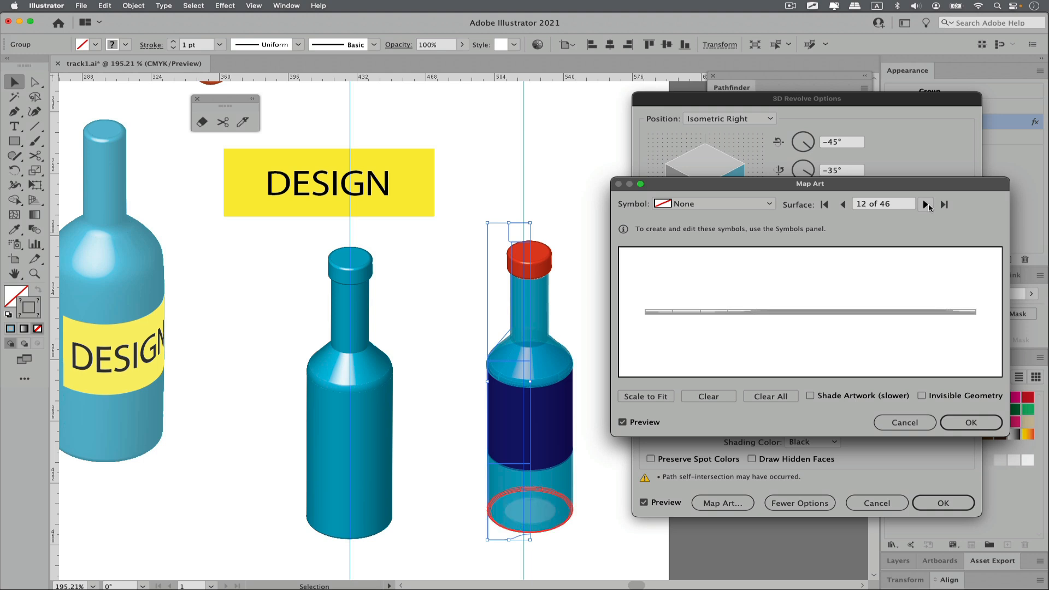
pyautogui.click(927, 205)
pyautogui.click(926, 205)
pyautogui.click(926, 205)
pyautogui.click(927, 205)
pyautogui.click(926, 205)
pyautogui.click(926, 204)
pyautogui.click(926, 205)
pyautogui.click(926, 205)
pyautogui.click(926, 205)
pyautogui.click(926, 205)
pyautogui.click(926, 205)
pyautogui.click(926, 204)
pyautogui.click(926, 205)
pyautogui.click(926, 205)
pyautogui.click(926, 205)
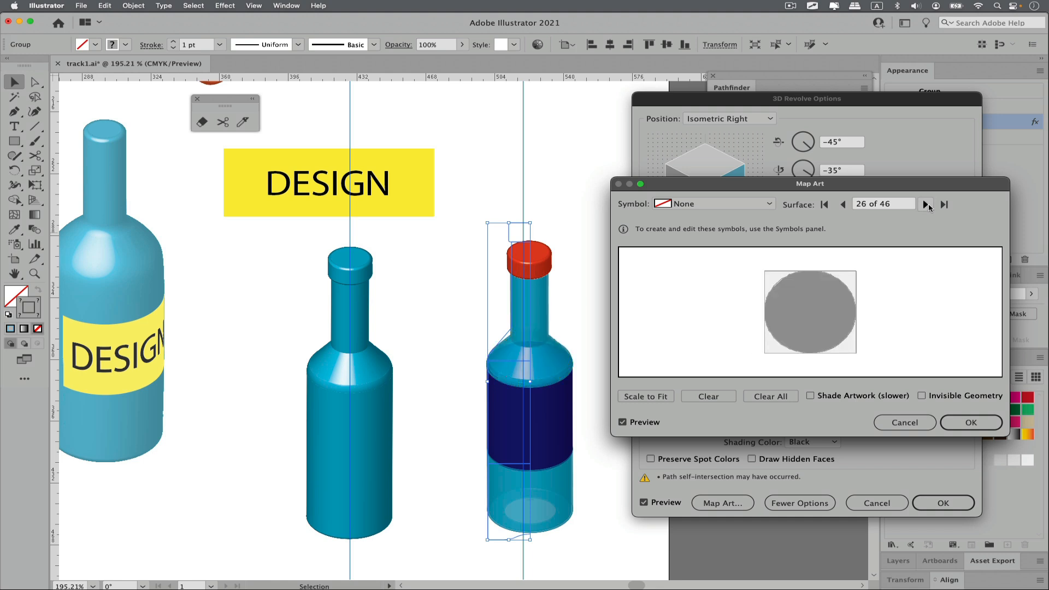
pyautogui.click(926, 205)
pyautogui.click(926, 205)
pyautogui.click(926, 205)
pyautogui.click(926, 205)
pyautogui.click(926, 205)
pyautogui.click(926, 205)
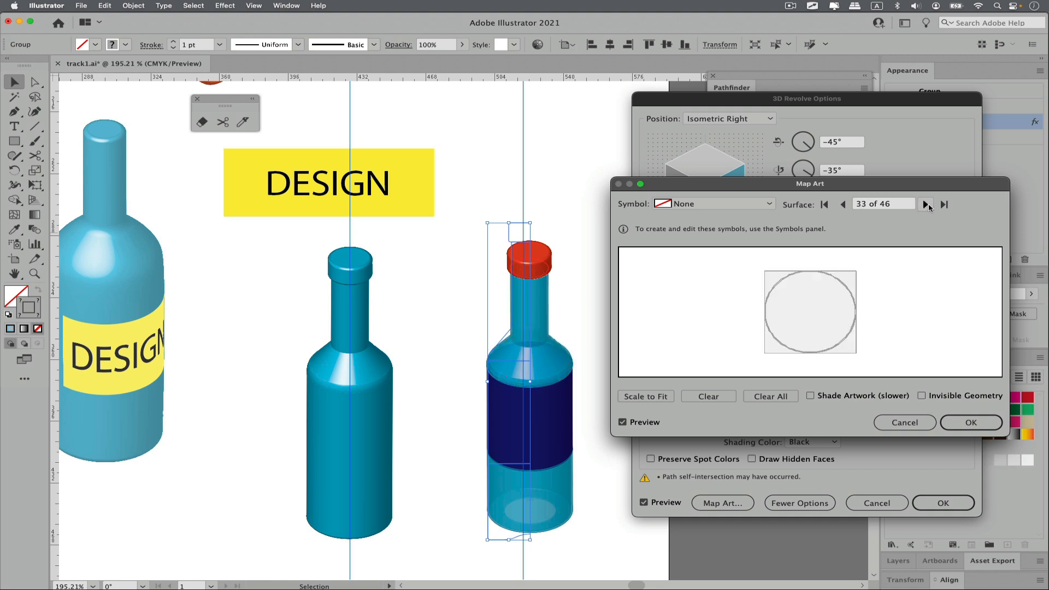
pyautogui.click(926, 205)
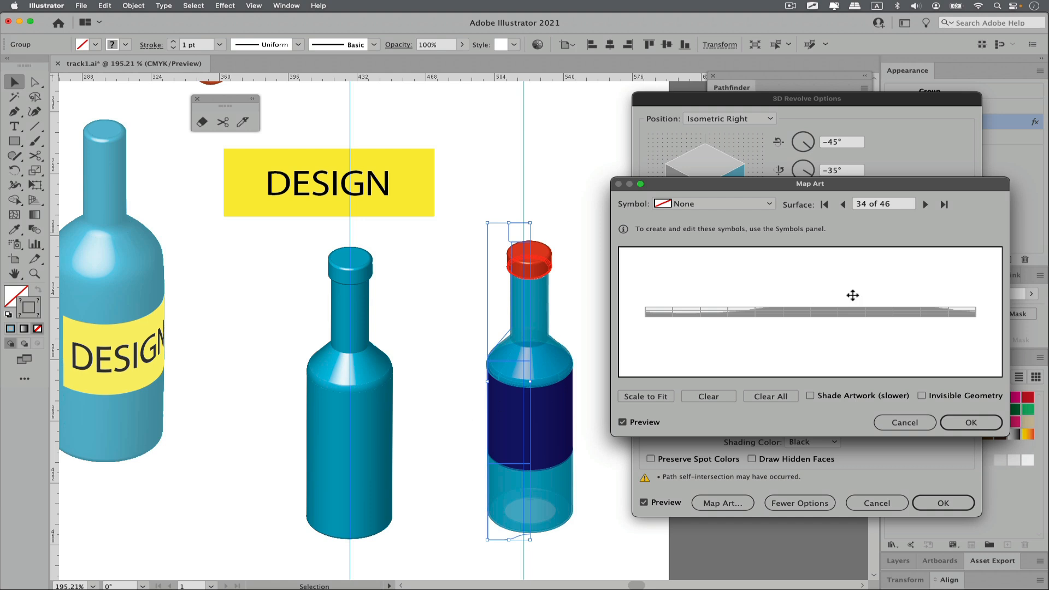
pyautogui.click(923, 205)
pyautogui.click(923, 205)
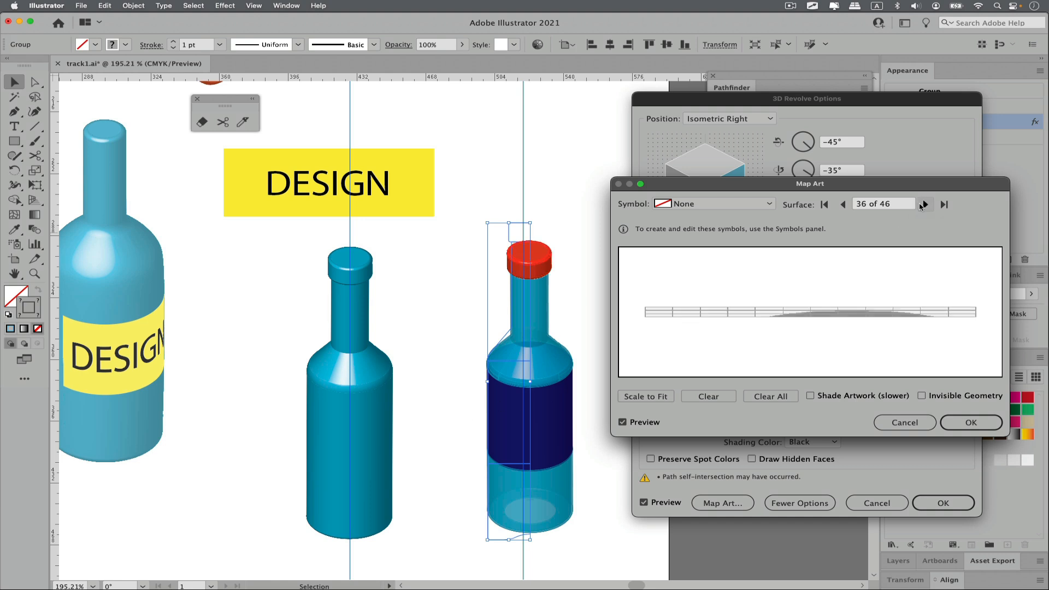
pyautogui.click(923, 205)
pyautogui.click(923, 205)
pyautogui.click(924, 205)
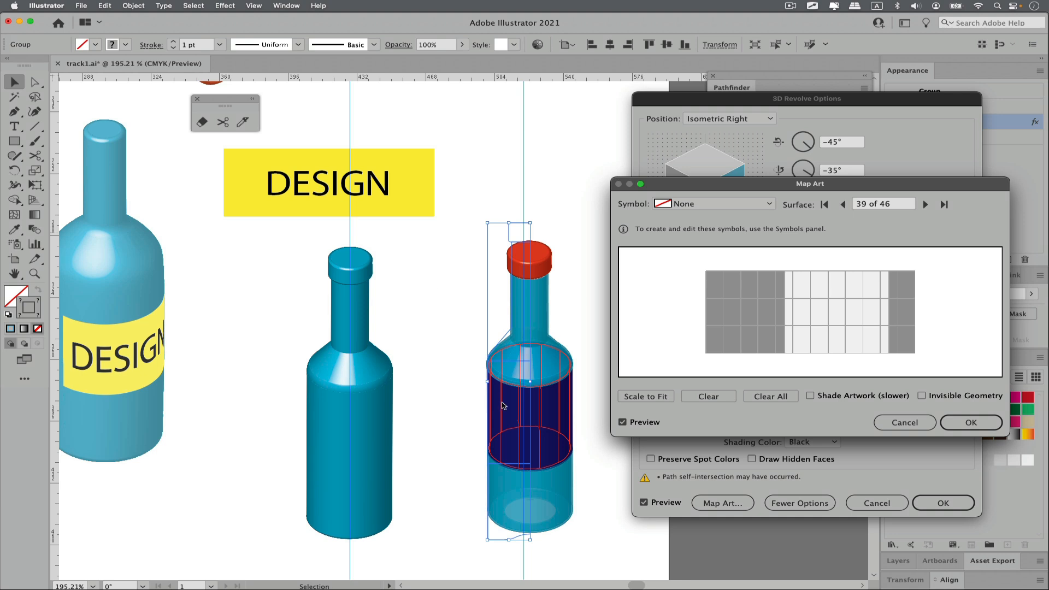
pyautogui.click(696, 212)
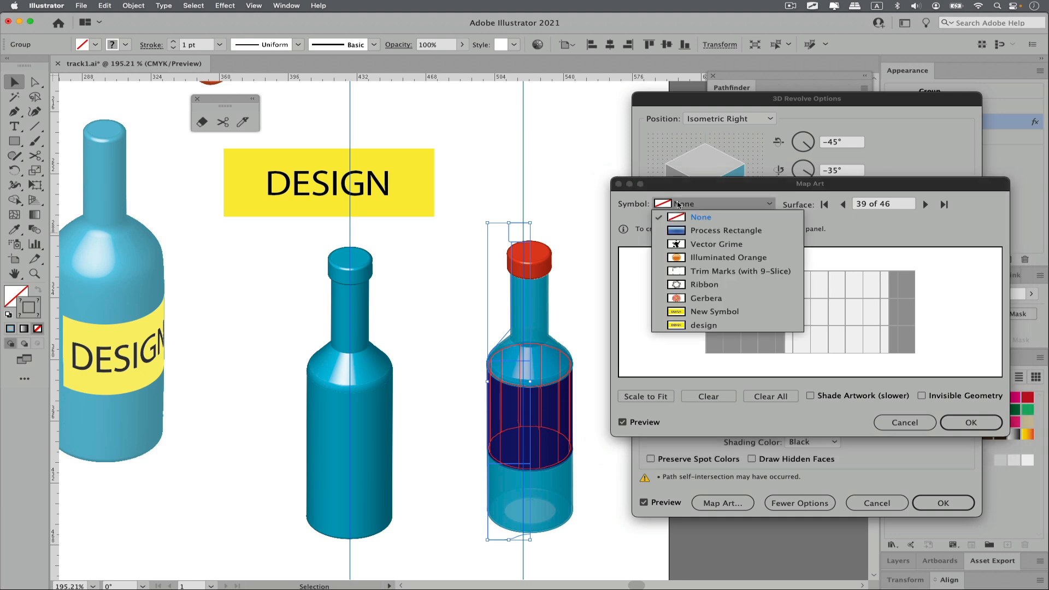
pyautogui.click(699, 326)
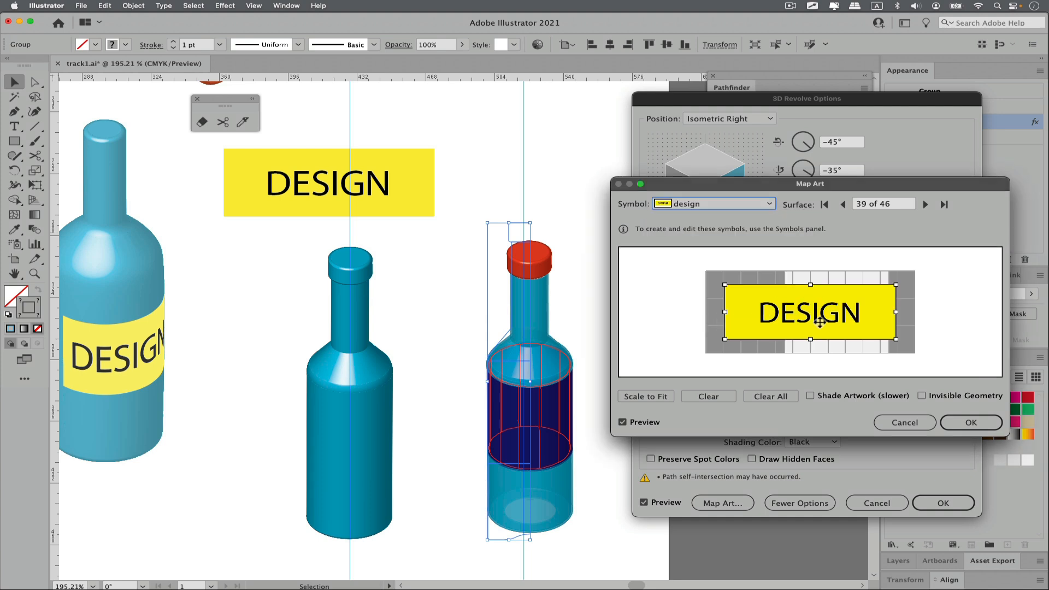
pyautogui.moveTo(822, 318)
pyautogui.mouseDown()
pyautogui.moveTo(864, 326)
pyautogui.moveTo(806, 325)
pyautogui.moveTo(837, 325)
pyautogui.mouseUp()
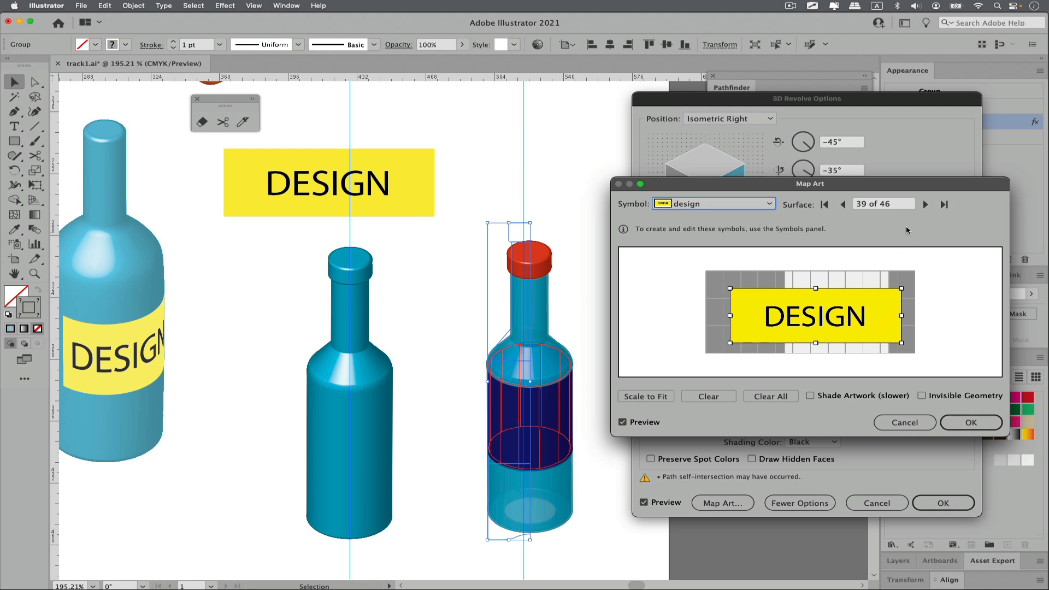
# - Assign the "design" symbol to surface 43 of 46 on the dark blue band
pyautogui.click(925, 204)
pyautogui.click(925, 205)
pyautogui.click(925, 204)
pyautogui.click(925, 204)
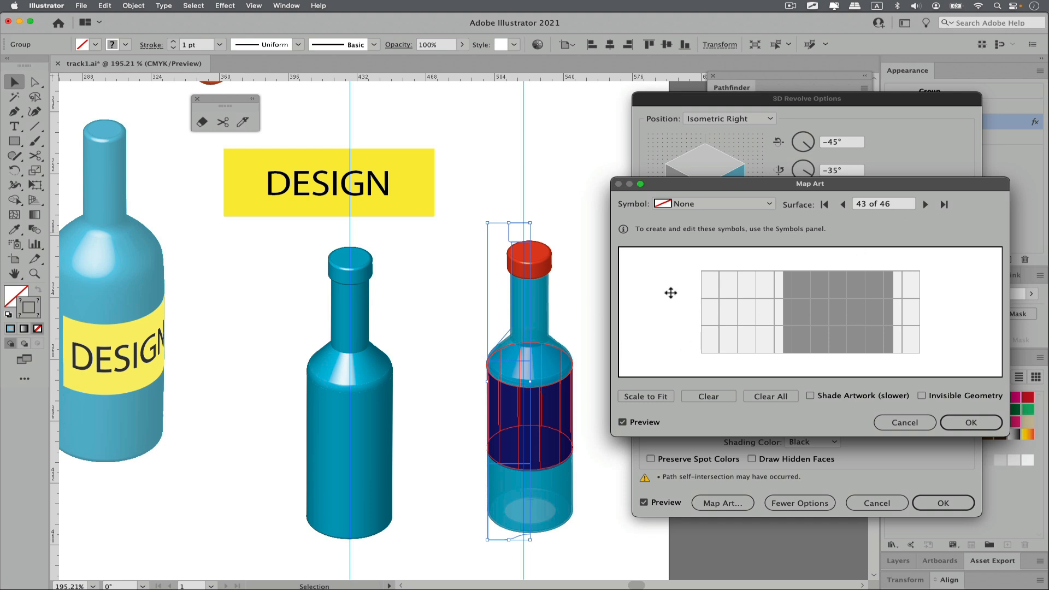
pyautogui.click(675, 205)
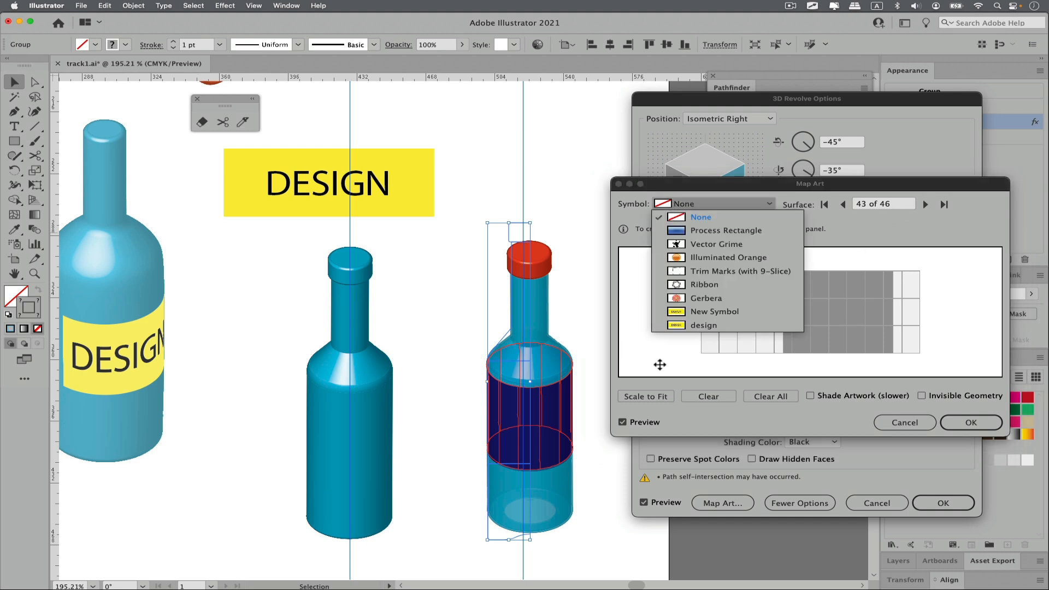
pyautogui.click(680, 325)
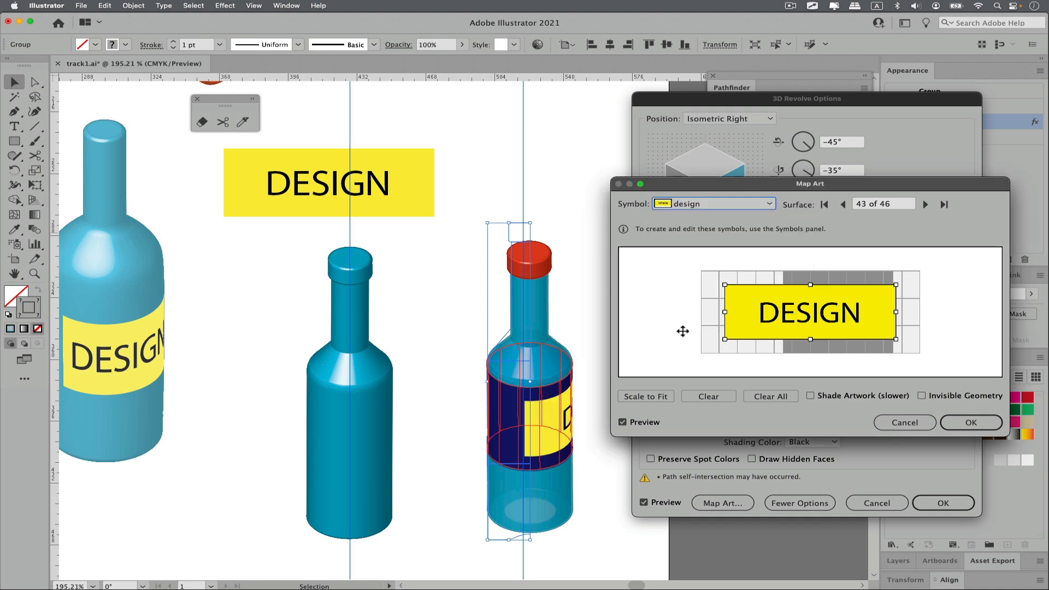
# - Shift the mapped label left and slightly down on surface 43, apply the artwork mapping and revolve settings, and deselect the bottle
pyautogui.moveTo(814, 319); pyautogui.dragTo(758, 319)
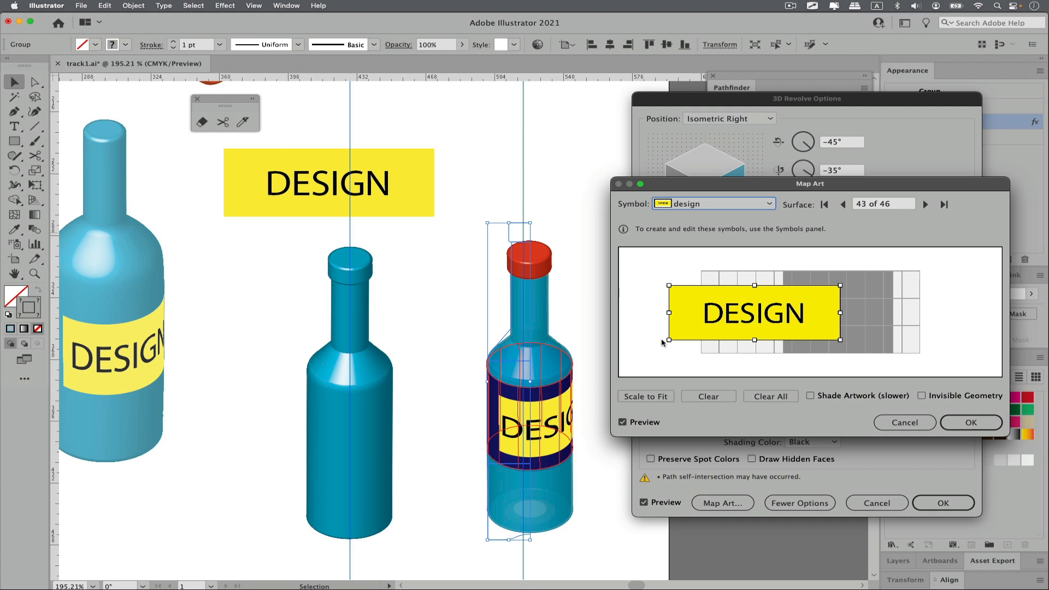
pyautogui.moveTo(762, 308); pyautogui.dragTo(744, 309)
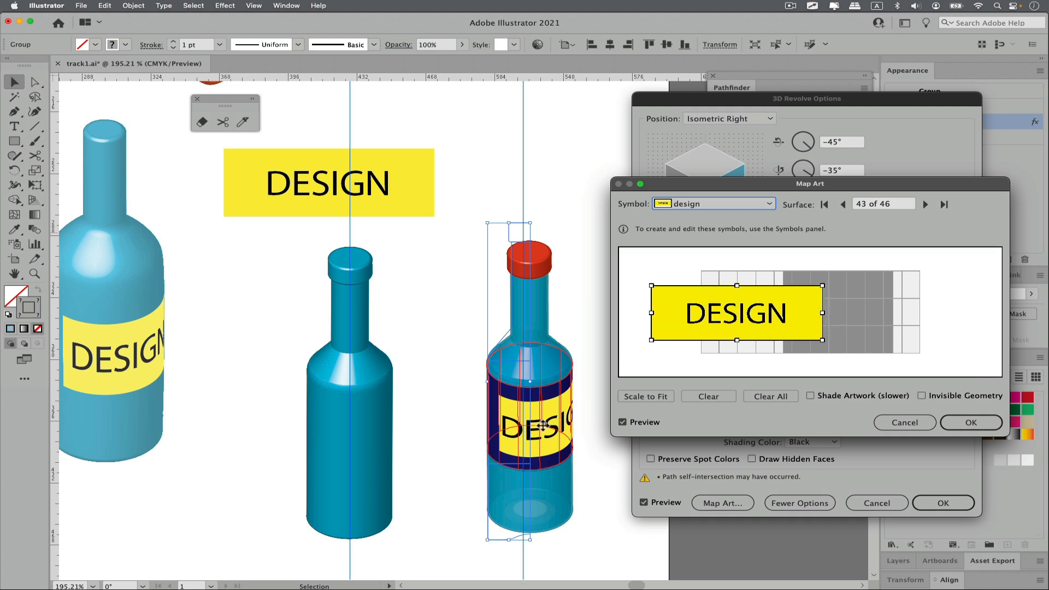
pyautogui.moveTo(732, 310); pyautogui.dragTo(782, 311)
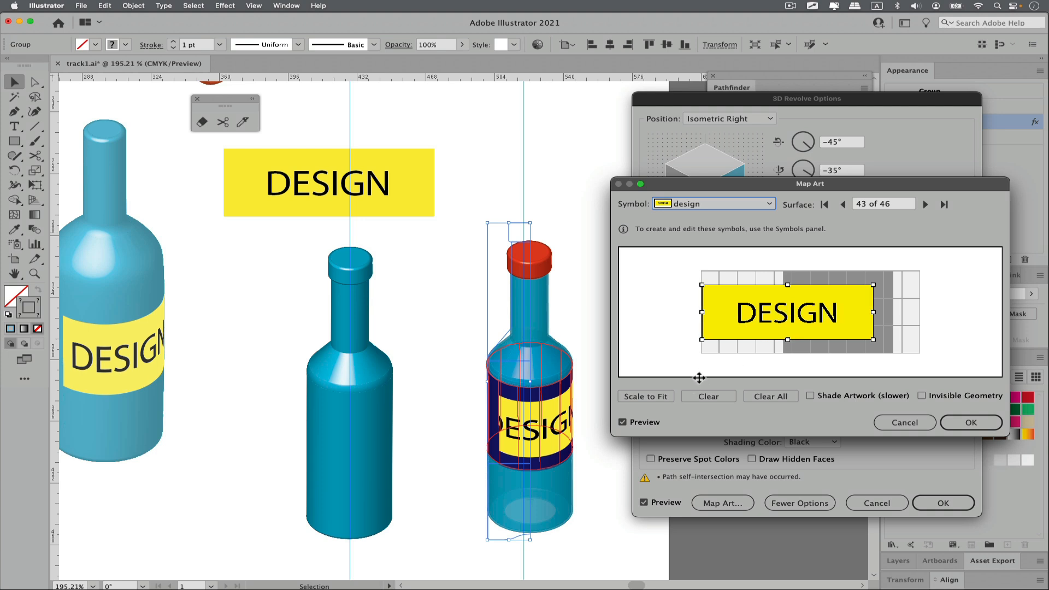
pyautogui.moveTo(761, 324); pyautogui.dragTo(743, 323)
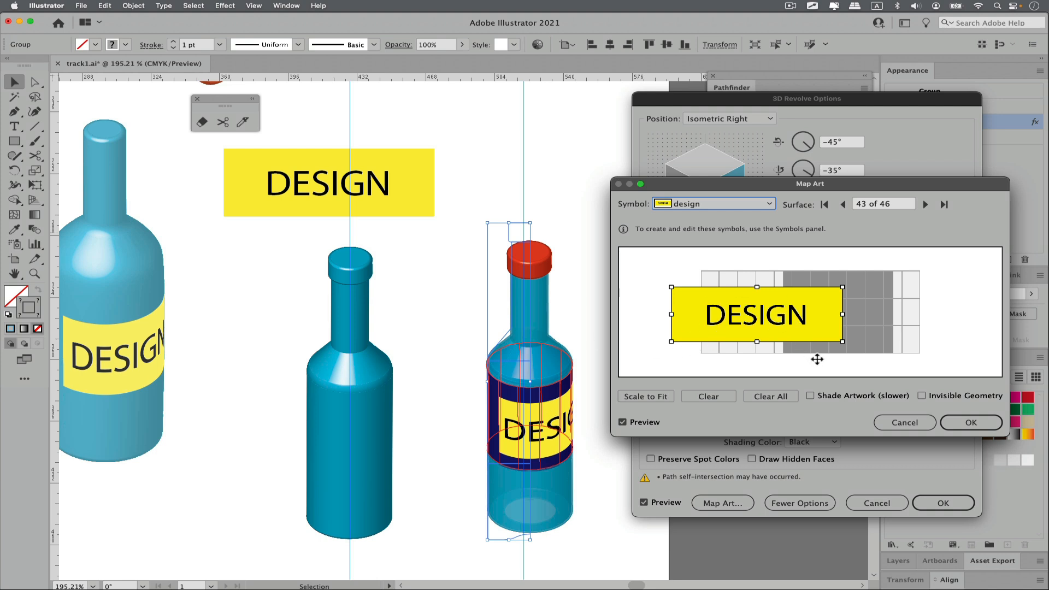
pyautogui.click(962, 422)
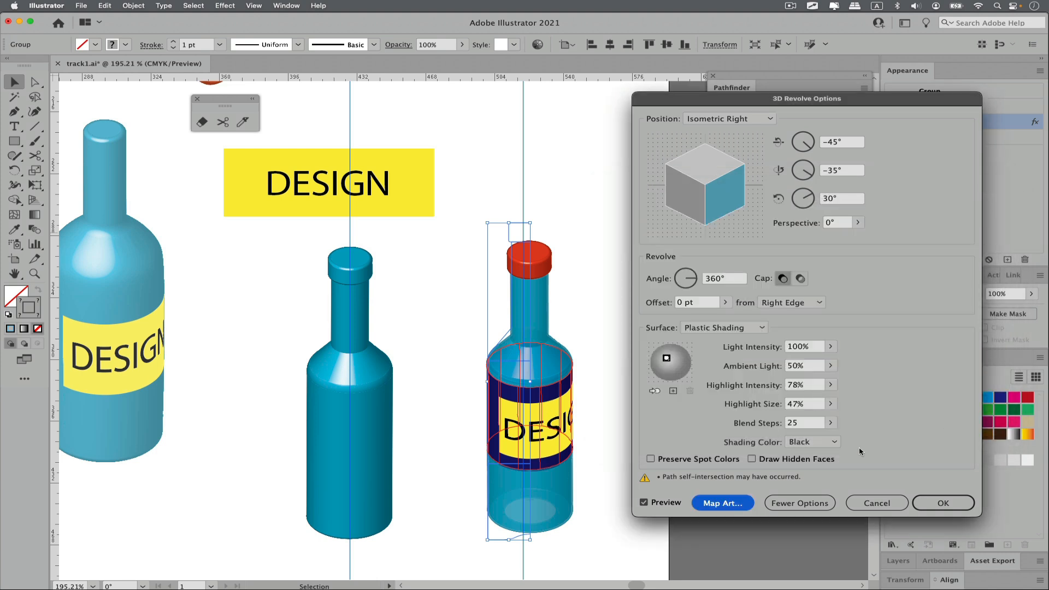
pyautogui.click(948, 507)
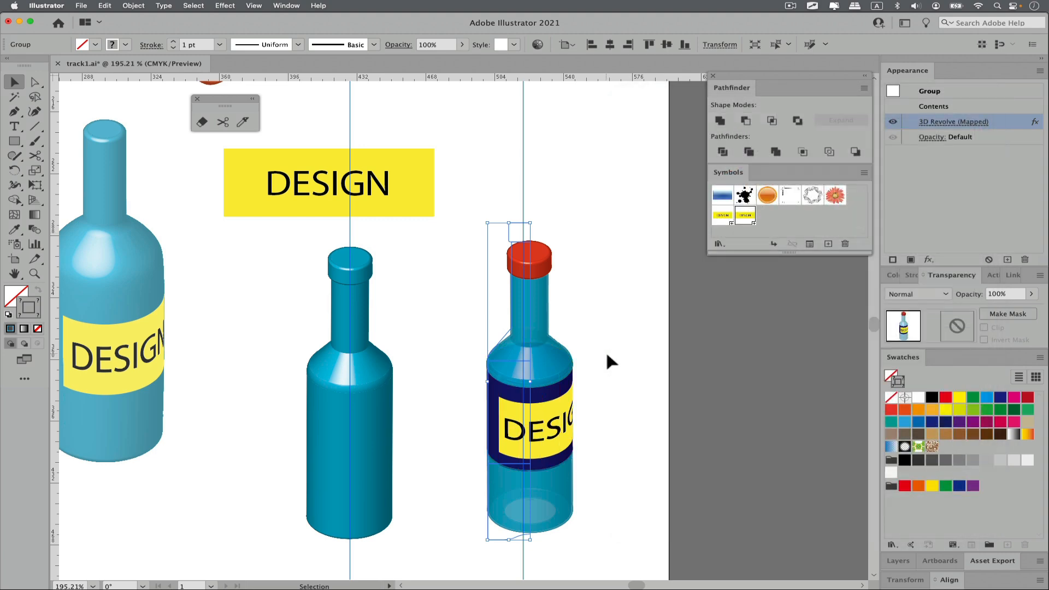
pyautogui.click(606, 350)
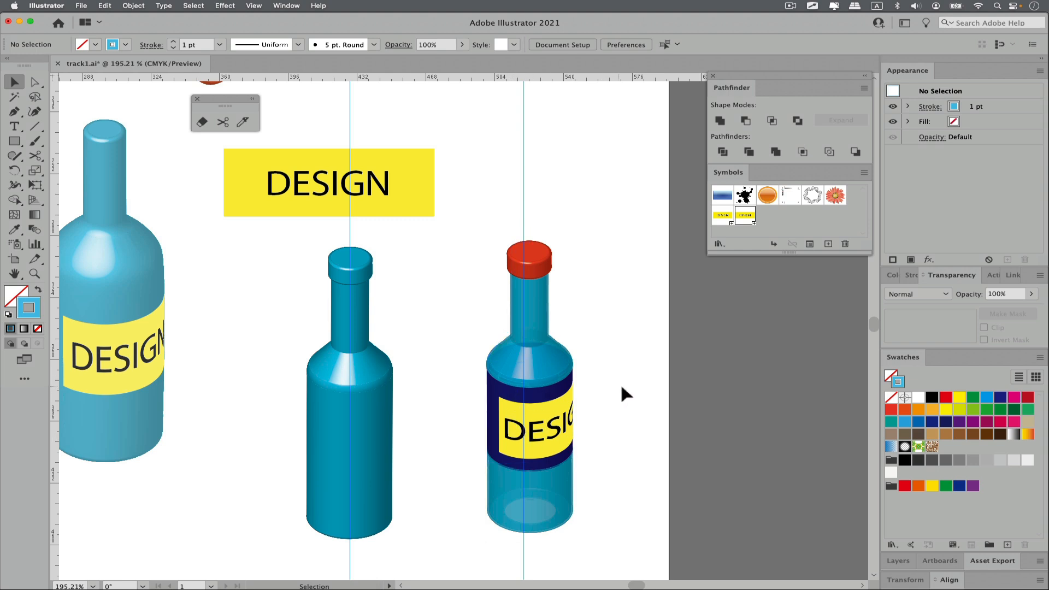
# - Draw an open angular bottle profile with the Pen tool between the first two bottles, ending in a slanted base and horizontal bottom edge
pyautogui.moveTo(574, 311); pyautogui.dragTo(539, 325)
pyautogui.press('super+semicolon')
pyautogui.click(15, 111)
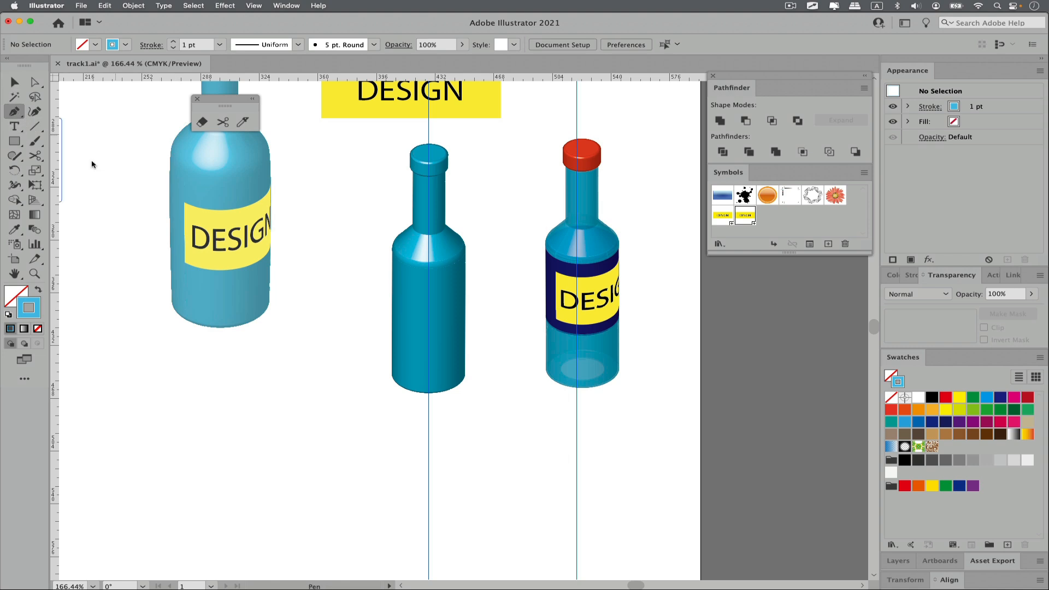
pyautogui.click(296, 224)
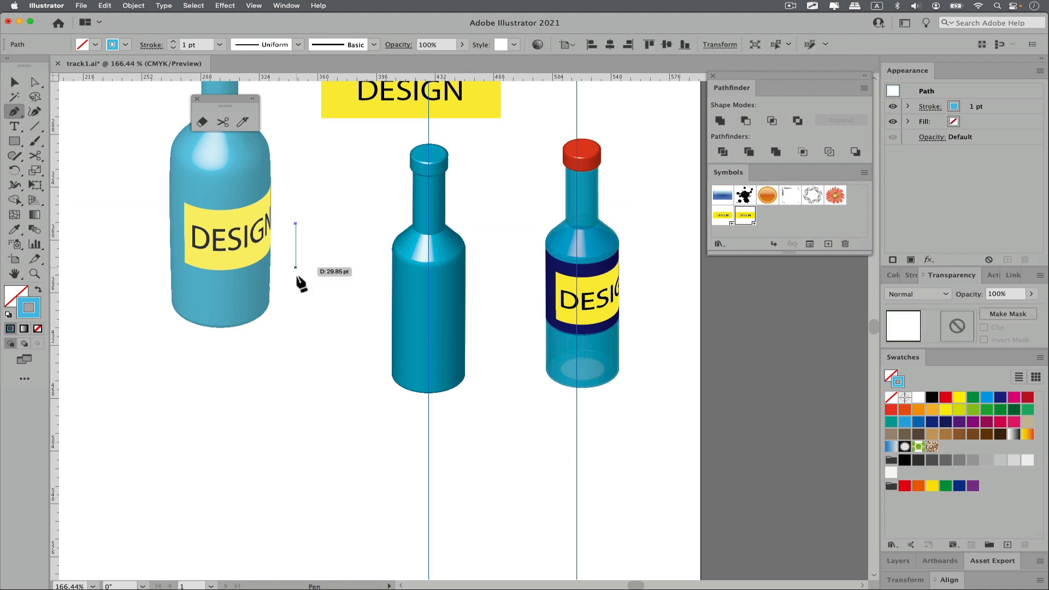
pyautogui.click(295, 288)
pyautogui.click(327, 303)
pyautogui.click(326, 359)
pyautogui.click(274, 378)
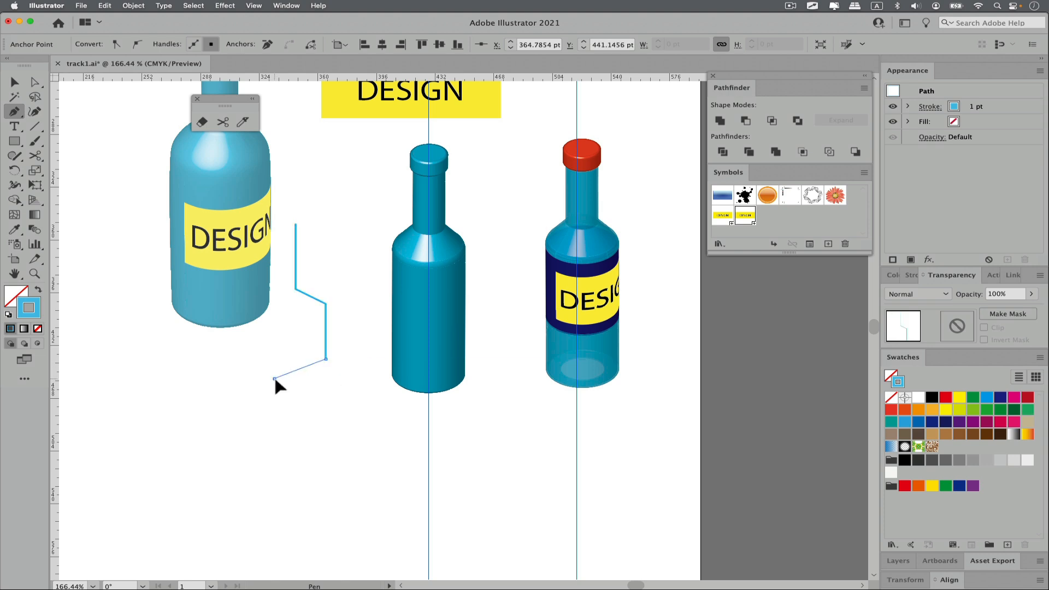
pyautogui.click(329, 378)
pyautogui.keyDown('super'); pyautogui.click(346, 386); pyautogui.keyUp('super')
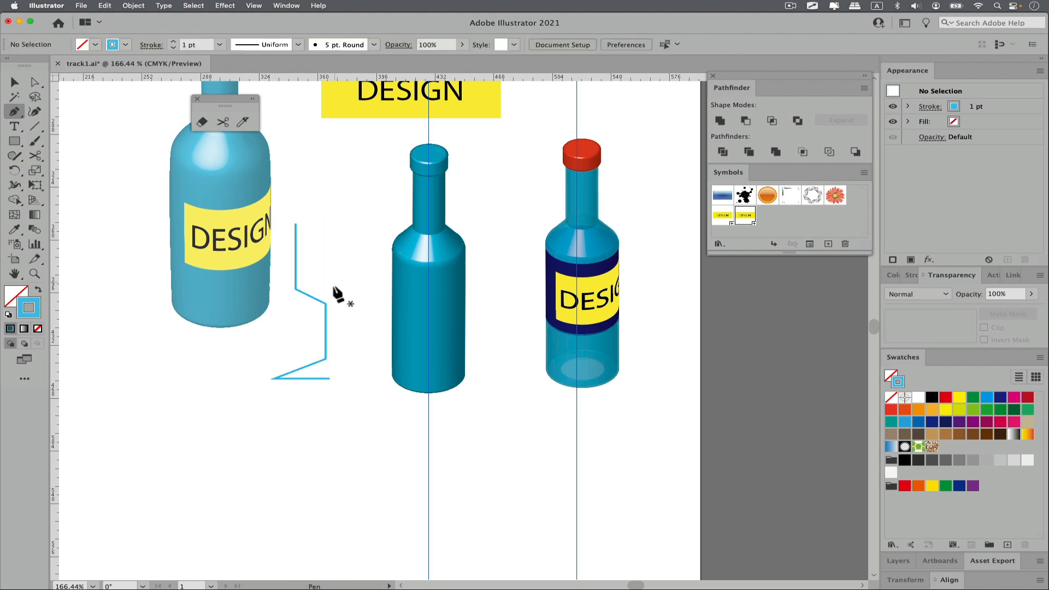
# - Continue the profile from its upper end with a parallel inner neck line and sloping shoulder segment, leaving the path open
pyautogui.click(296, 224)
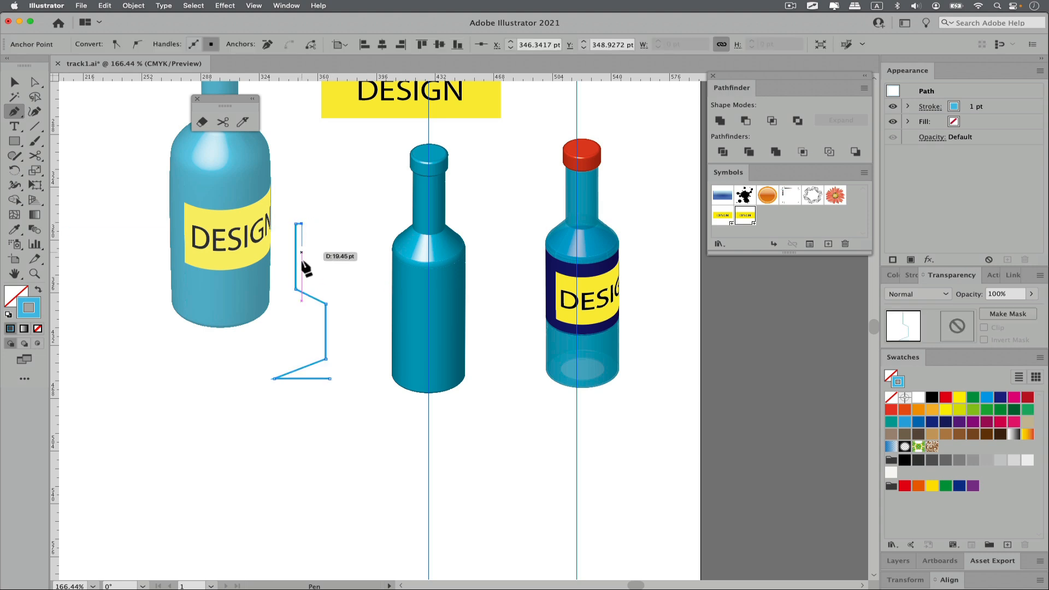
pyautogui.click(302, 283)
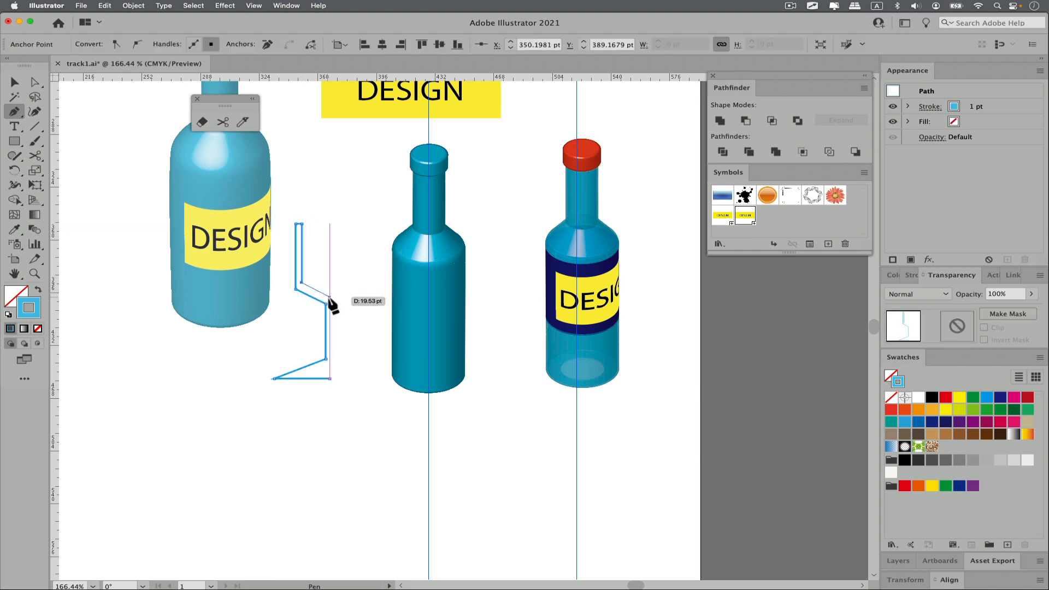
pyautogui.click(329, 299)
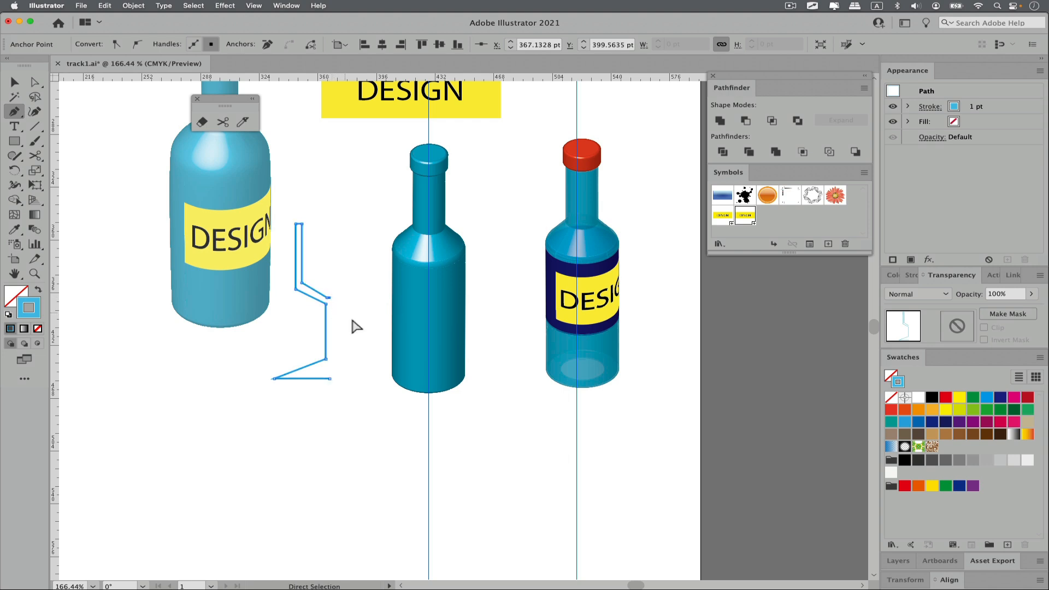
pyautogui.keyDown('super'); pyautogui.click(335, 298); pyautogui.keyUp('super')
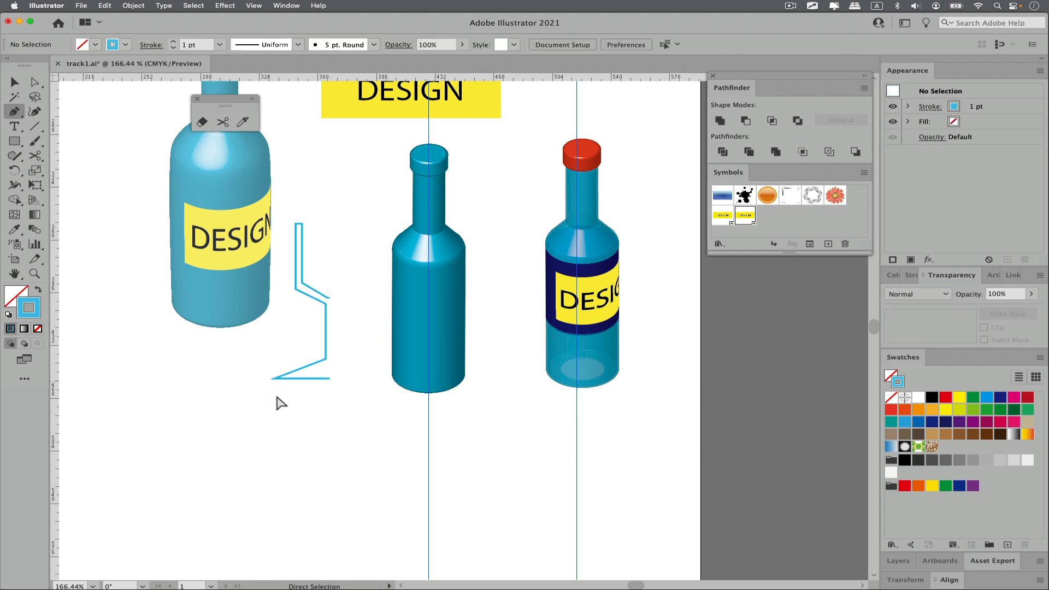
# - Move the open angular profile slightly down and apply a 3D Revolve effect to it, revolving from the Right Edge
pyautogui.press('v')
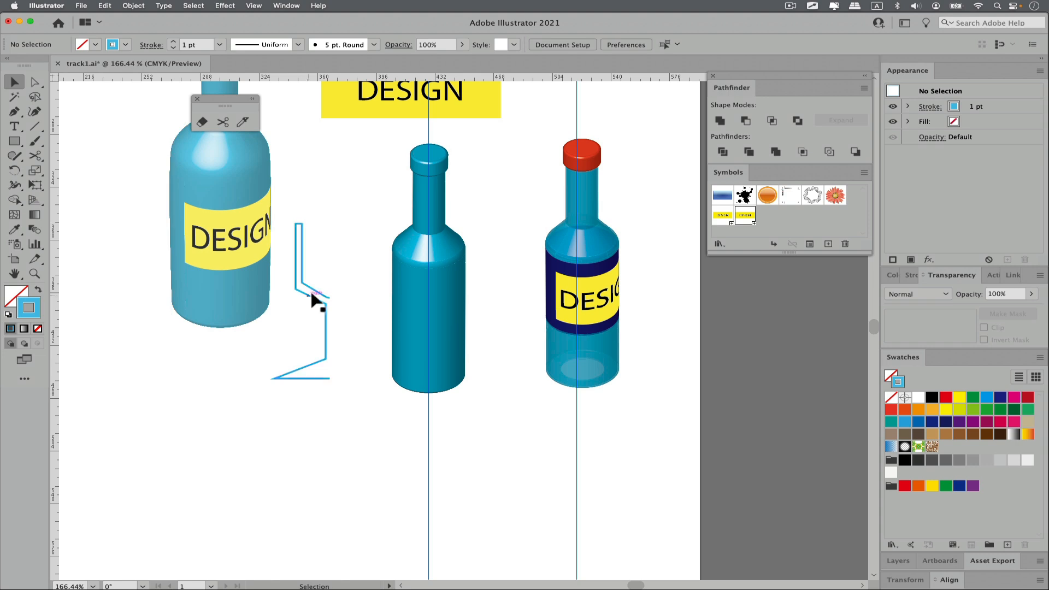
pyautogui.click(315, 314)
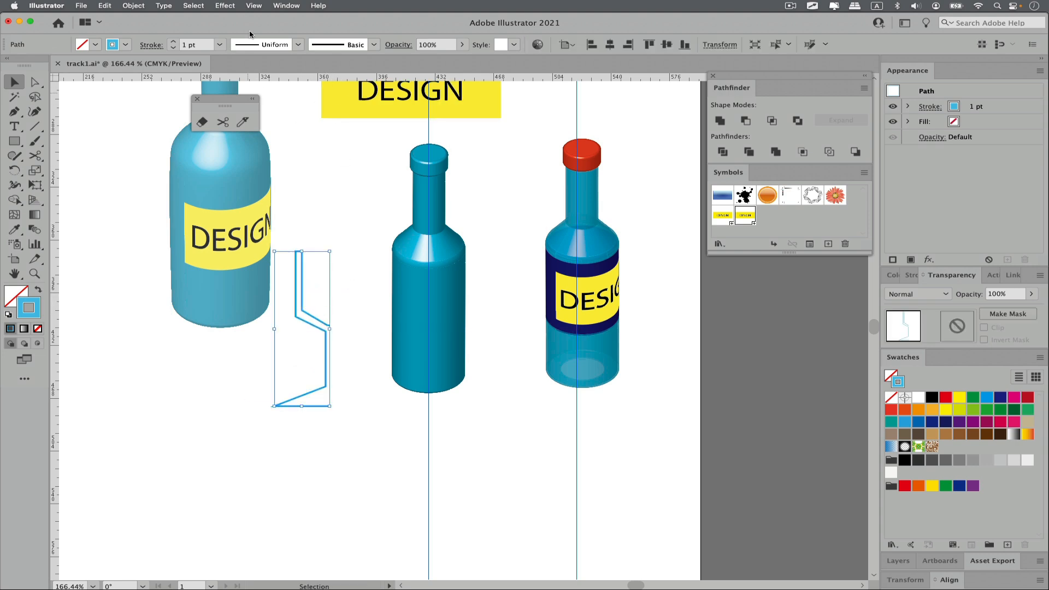
pyautogui.click(225, 6)
pyautogui.moveTo(263, 75)
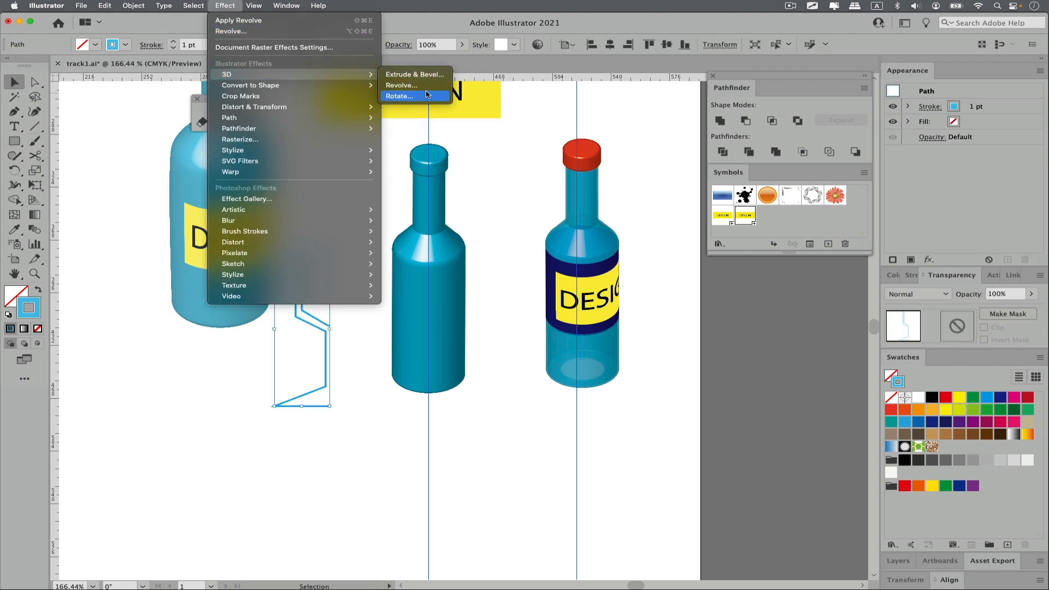
pyautogui.click(401, 86)
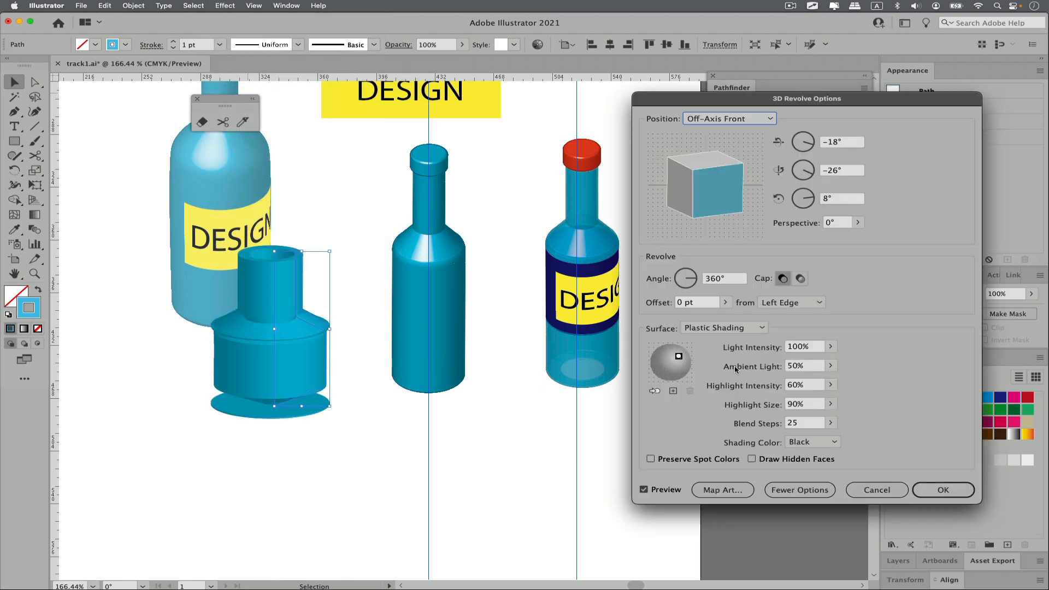
pyautogui.click(791, 302)
pyautogui.click(794, 330)
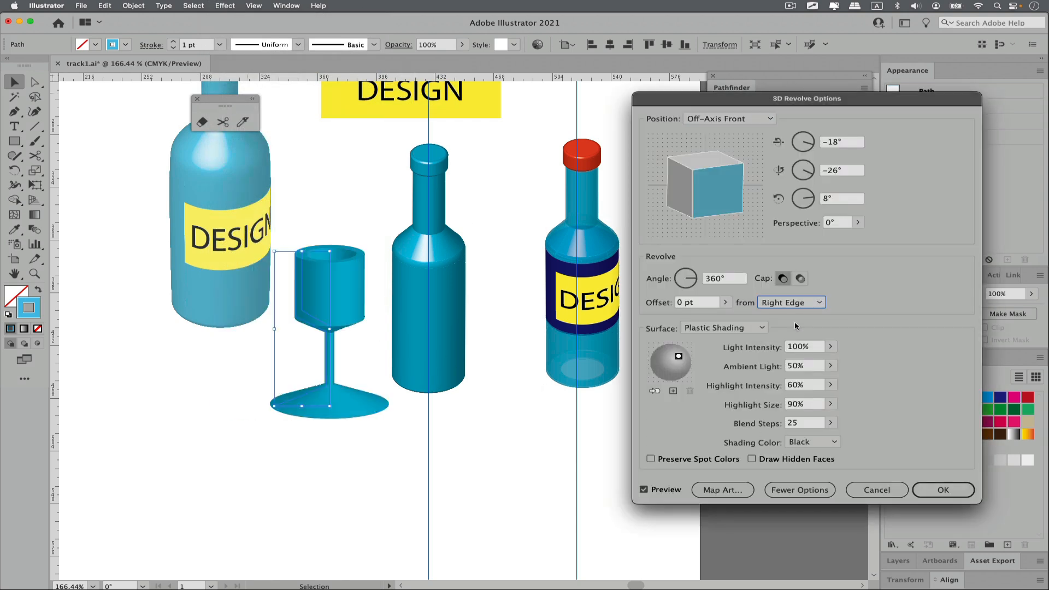
# - Set the revolved goblet's position to Isometric Right and apply the 3D settings
pyautogui.click(743, 119)
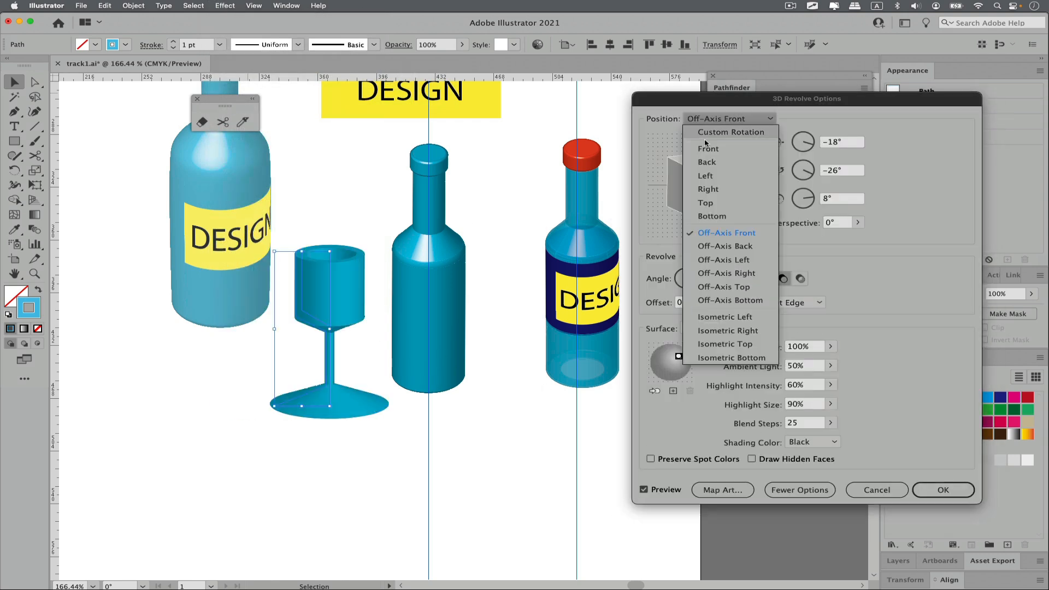
pyautogui.click(743, 331)
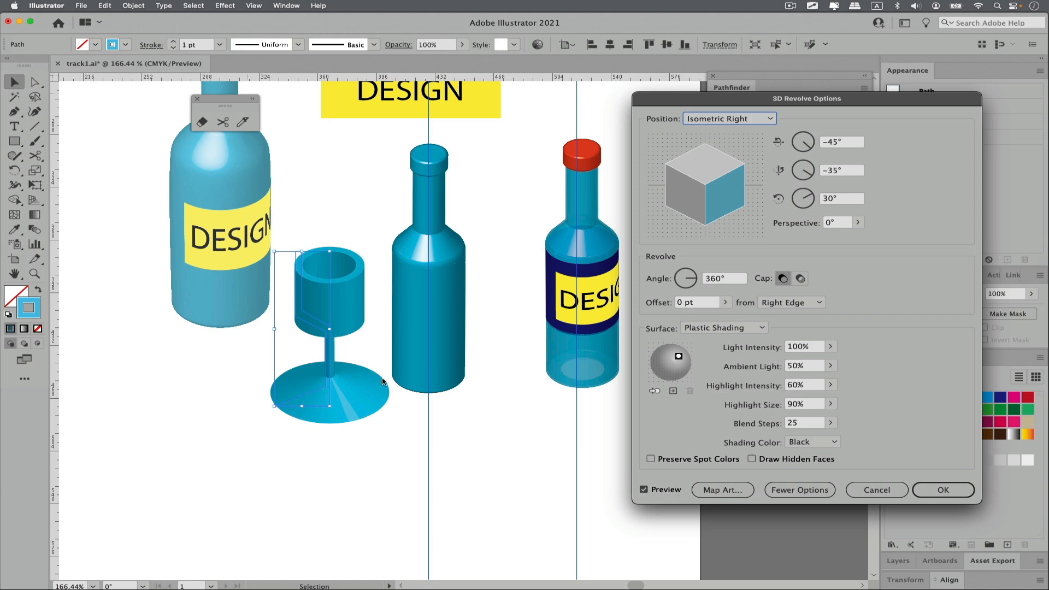
pyautogui.click(943, 490)
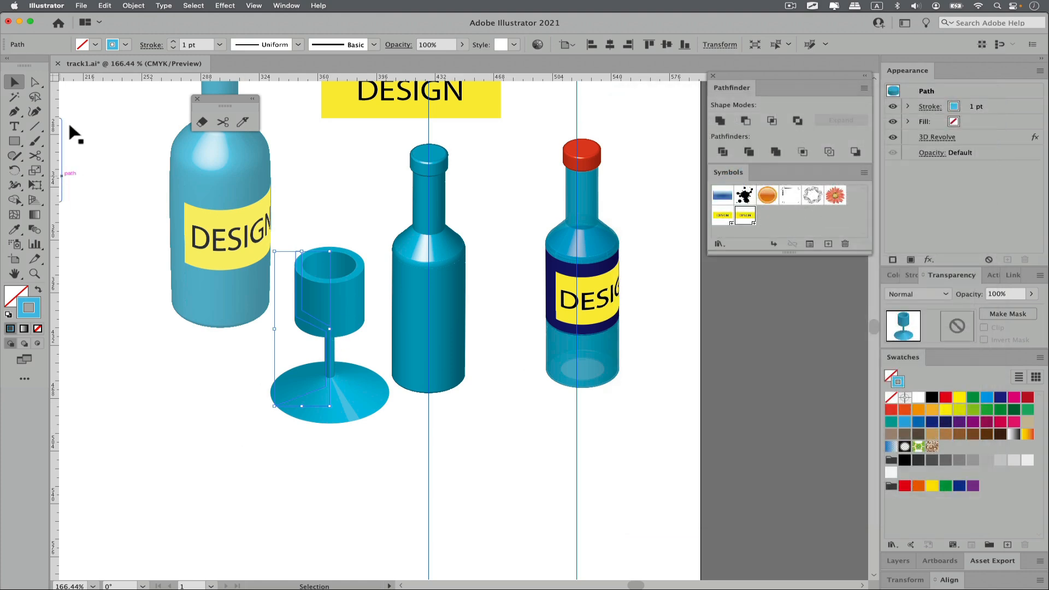
# - Move the outer corner anchor of the goblet's base inward to narrow the foot, and deselect the path
pyautogui.click(35, 82)
pyautogui.click(235, 377)
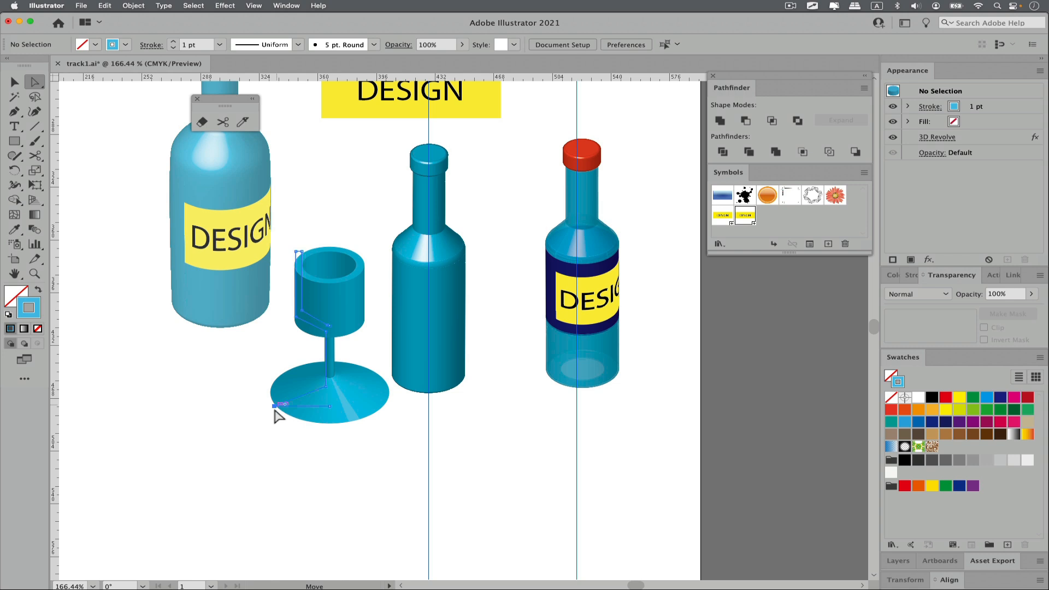
pyautogui.click(274, 405)
pyautogui.moveTo(274, 407); pyautogui.dragTo(310, 425)
pyautogui.click(309, 459)
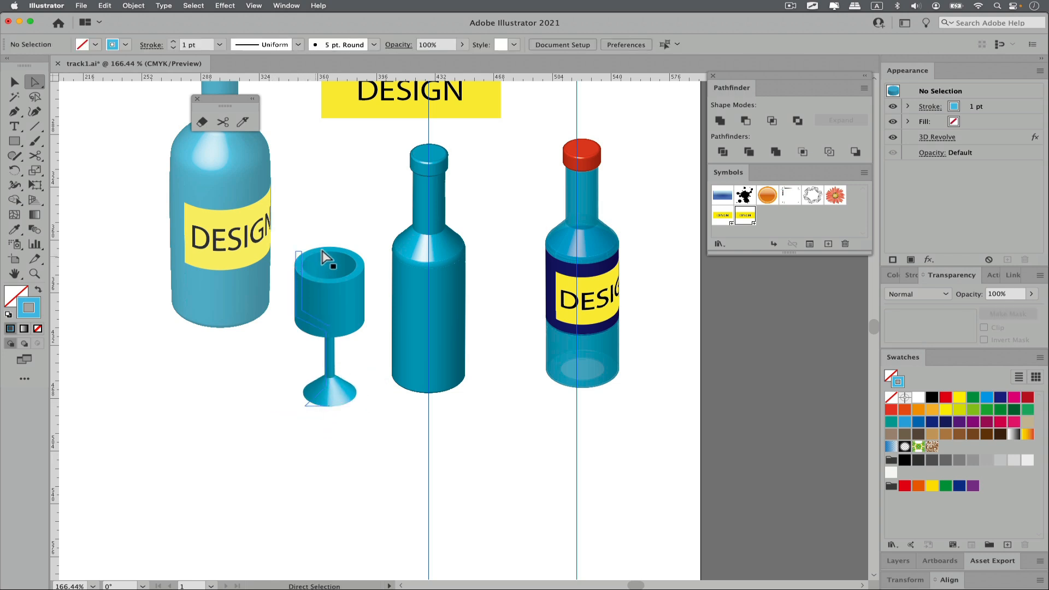
# - Shift the inner wall's anchors outward to thin the goblet's cup, and move the whole goblet slightly up
pyautogui.click(301, 252)
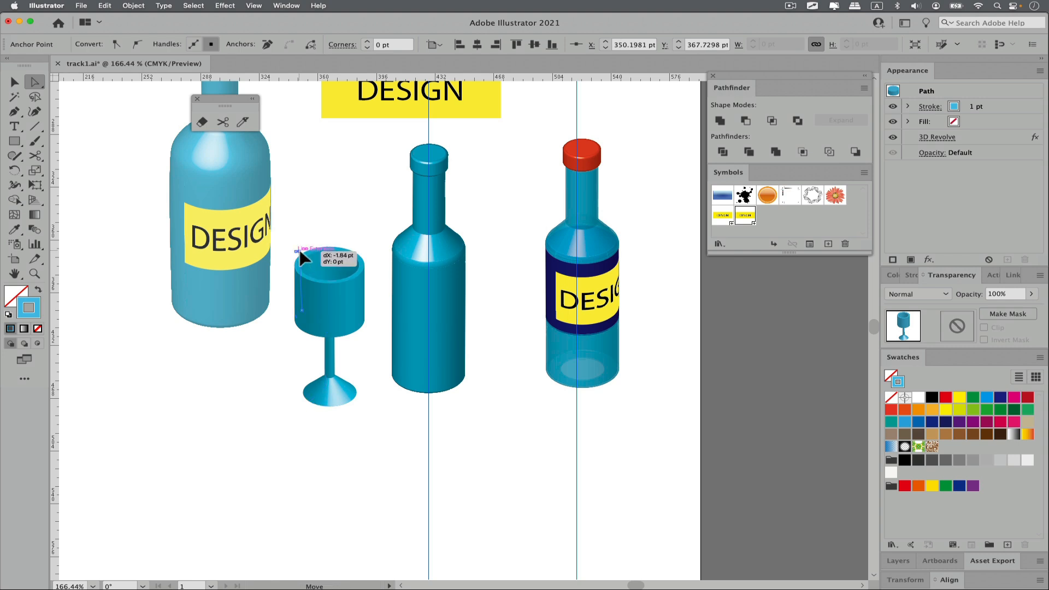
pyautogui.moveTo(307, 307); pyautogui.dragTo(351, 300)
pyautogui.click(288, 344)
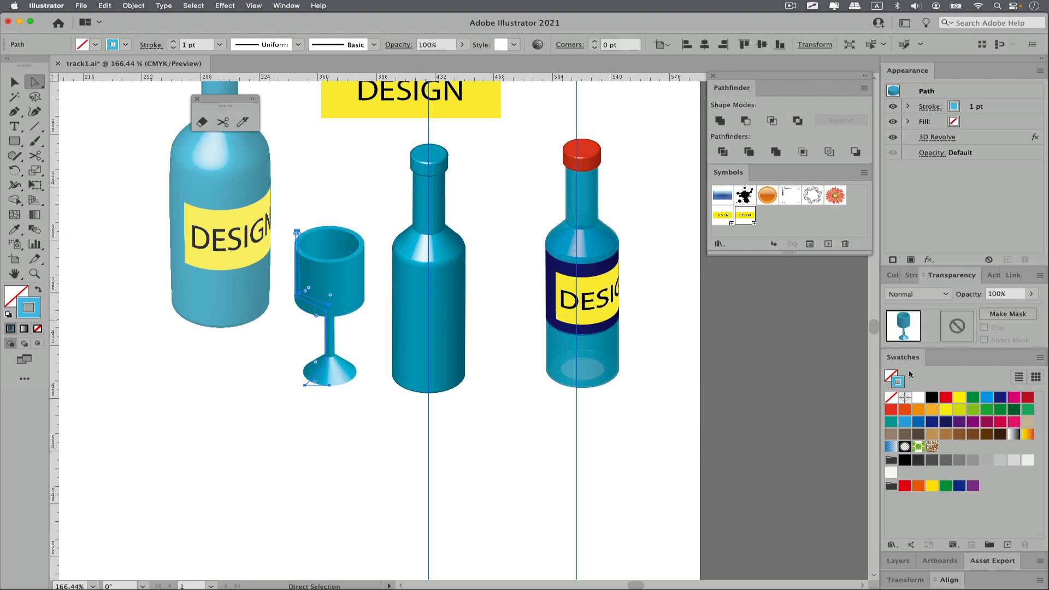
# - Try CMYK Red and green on the goblet's stroke, and settle on the bright blue swatch
pyautogui.click(946, 397)
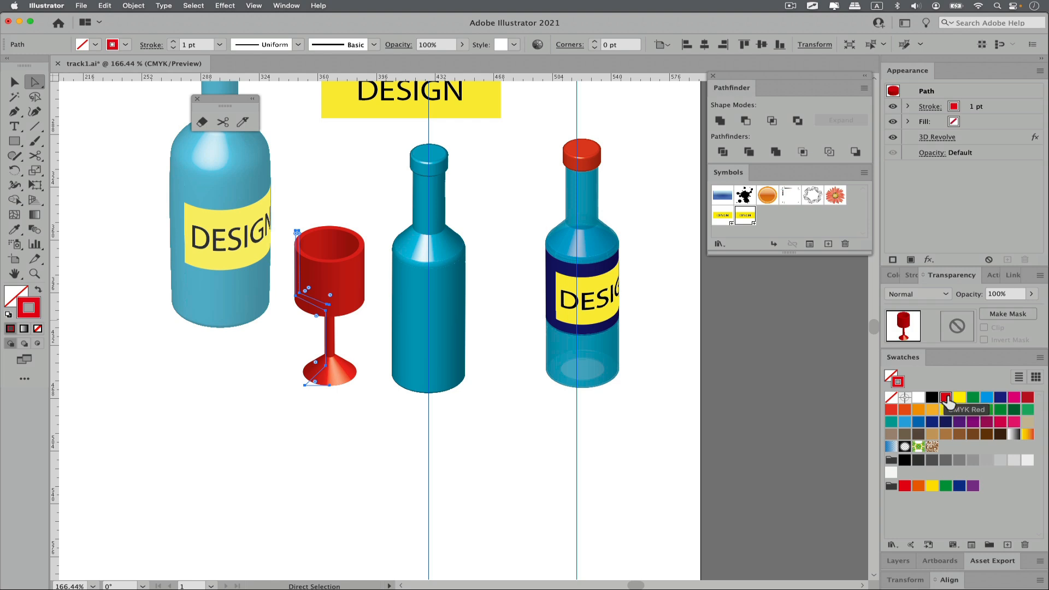
pyautogui.click(975, 399)
pyautogui.click(987, 398)
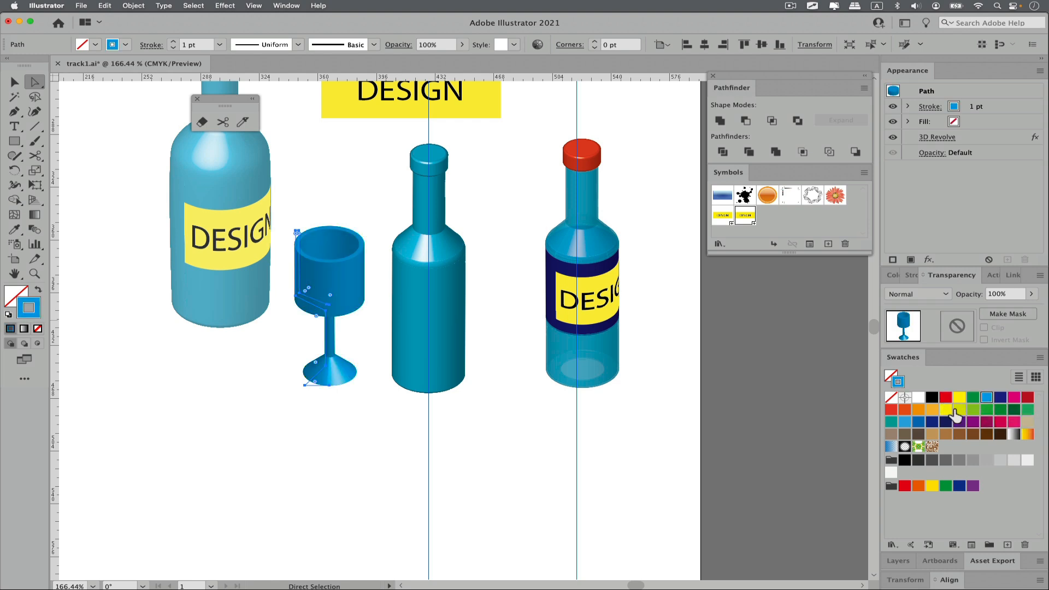
# - Reduce the goblet's opacity to 69% and move it so it overlaps the red-capped bottle with the label
pyautogui.click(1032, 294)
pyautogui.moveTo(1030, 309); pyautogui.dragTo(1015, 311)
pyautogui.click(463, 412)
pyautogui.moveTo(319, 295); pyautogui.dragTo(532, 331)
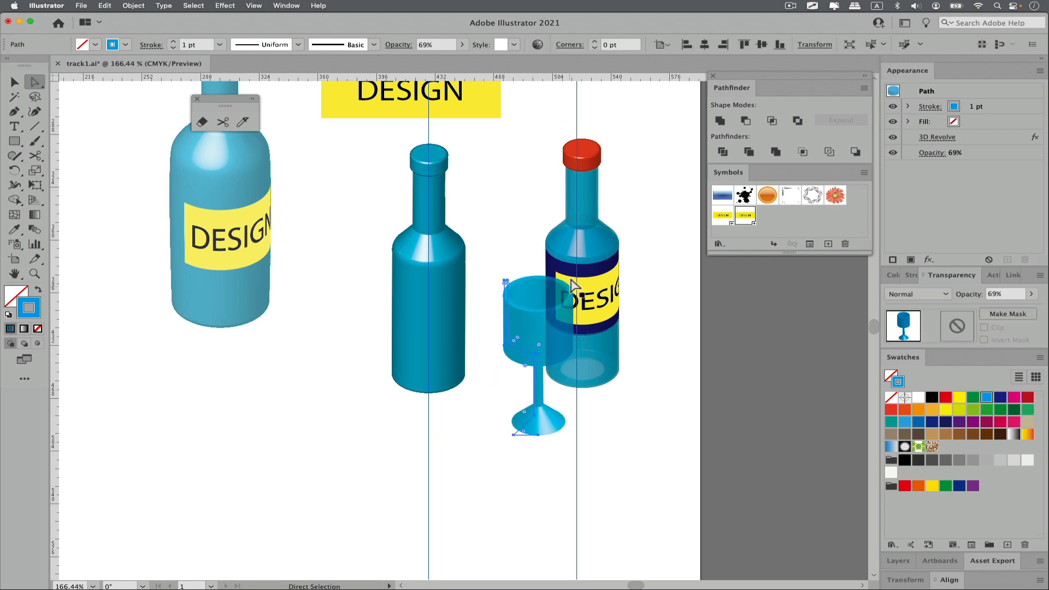
# - Raise the goblet's opacity to 88%, nudge it slightly down in front of the labelled bottle, and deselect it
pyautogui.click(1031, 294)
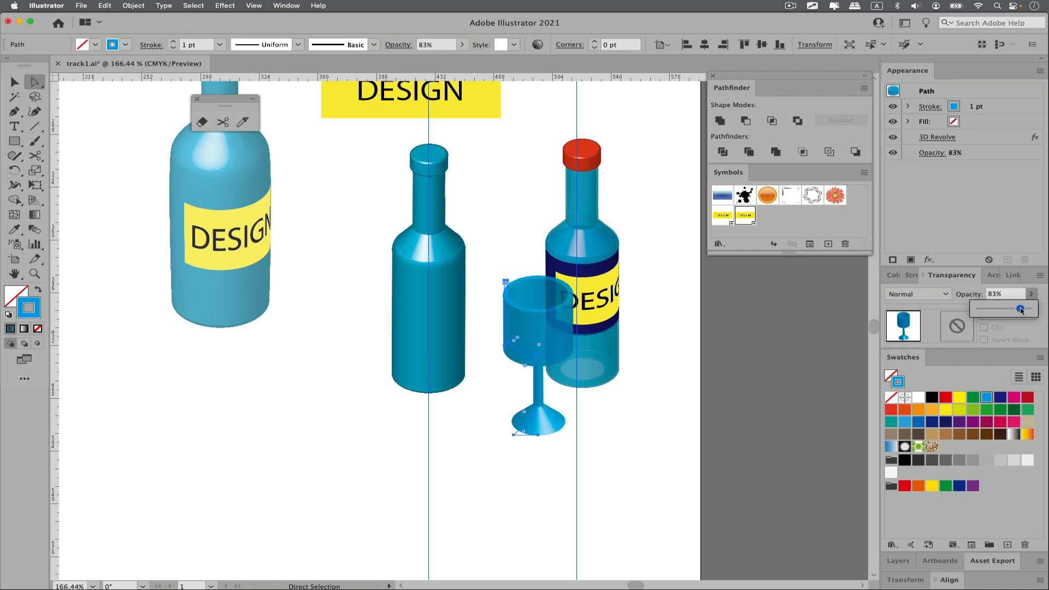
pyautogui.moveTo(526, 335); pyautogui.dragTo(520, 347)
pyautogui.click(629, 453)
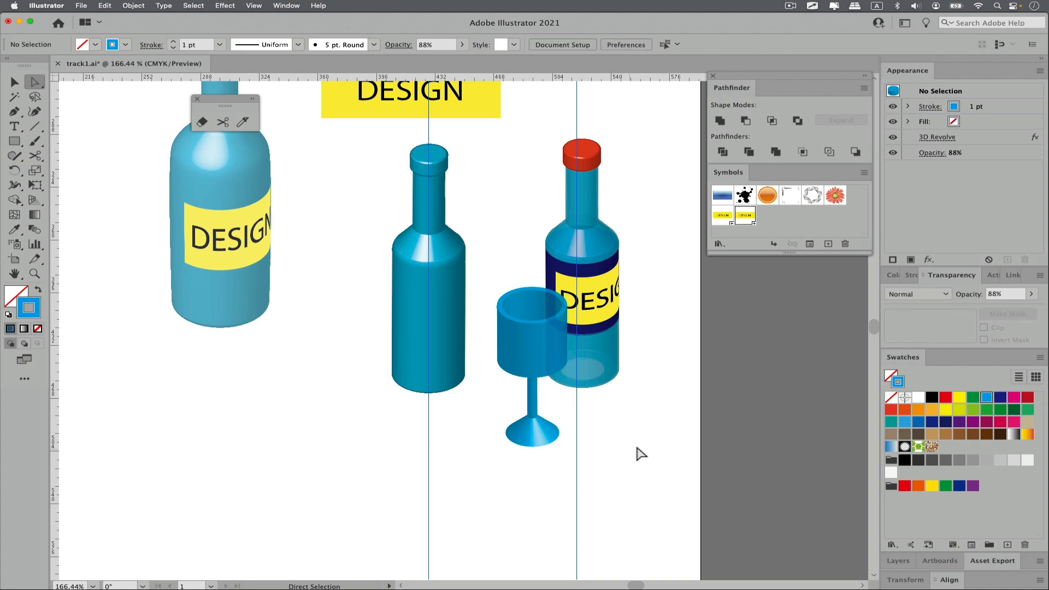
pyautogui.click(526, 182)
pyautogui.moveTo(488, 248); pyautogui.dragTo(530, 186)
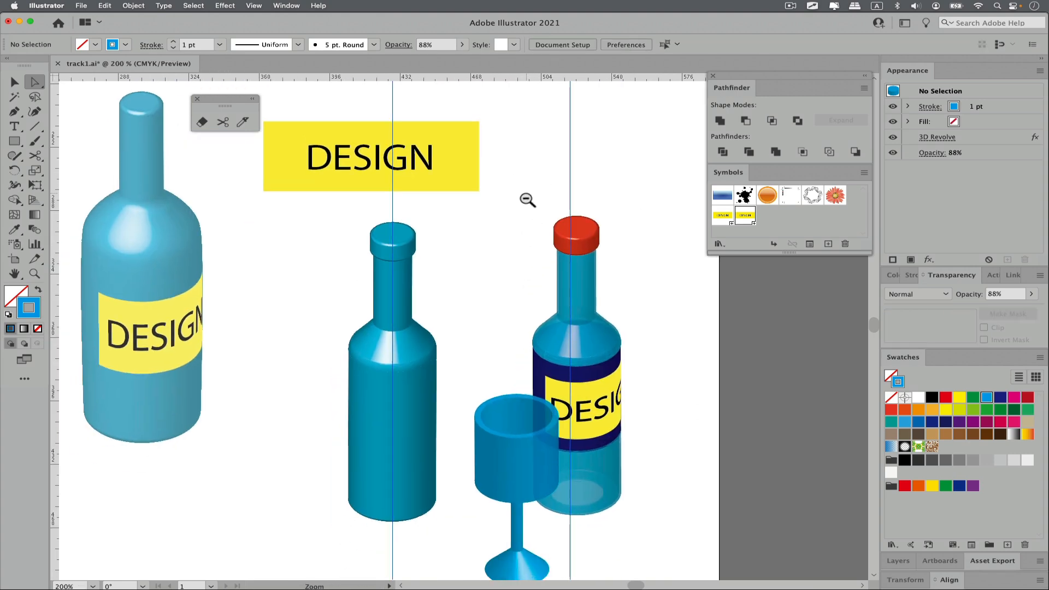
pyautogui.keyDown('alt'); pyautogui.keyDown('super'); pyautogui.click(528, 198); pyautogui.keyUp('super'); pyautogui.keyUp('alt')
pyautogui.keyDown('alt'); pyautogui.keyDown('super'); pyautogui.click(509, 241); pyautogui.keyUp('super'); pyautogui.keyUp('alt')
pyautogui.moveTo(521, 226); pyautogui.dragTo(600, 72)
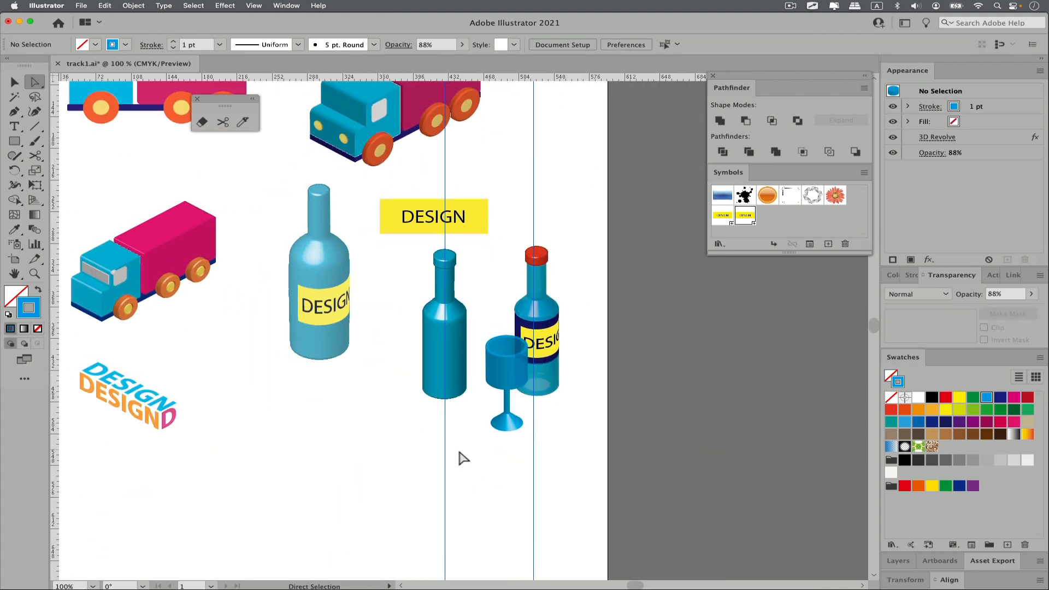
pyautogui.moveTo(346, 403); pyautogui.dragTo(400, 423)
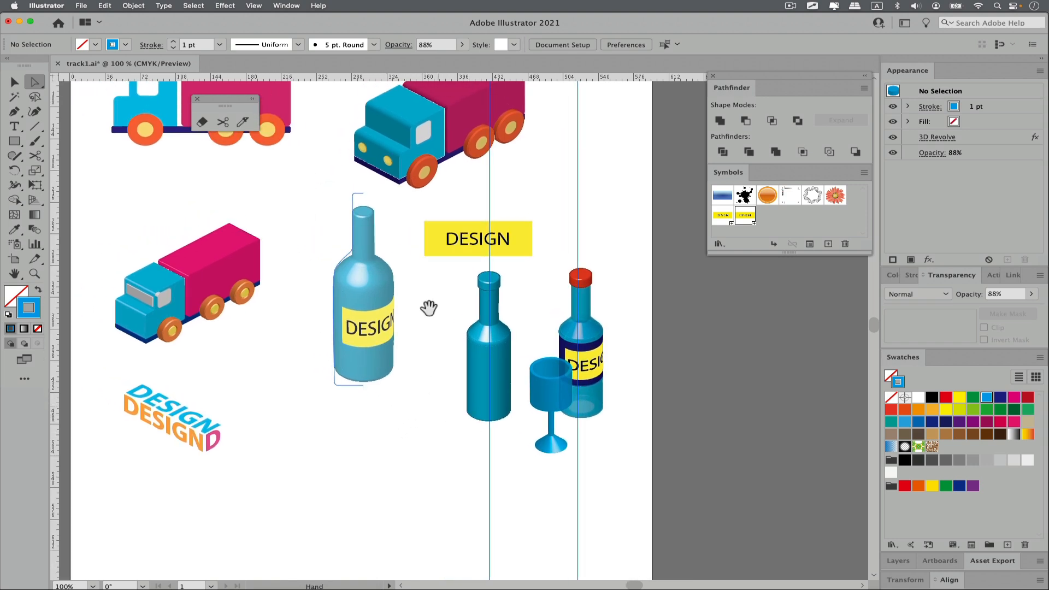